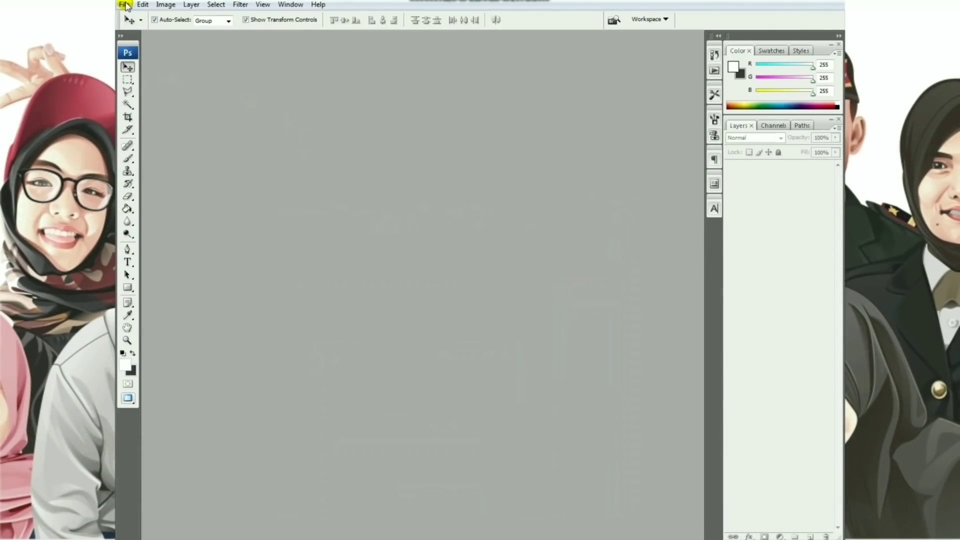
Step: Create a new white RGB document 2000 pixels wide and 2000 pixels high at 300 pixels/inch
left_click(125, 5)
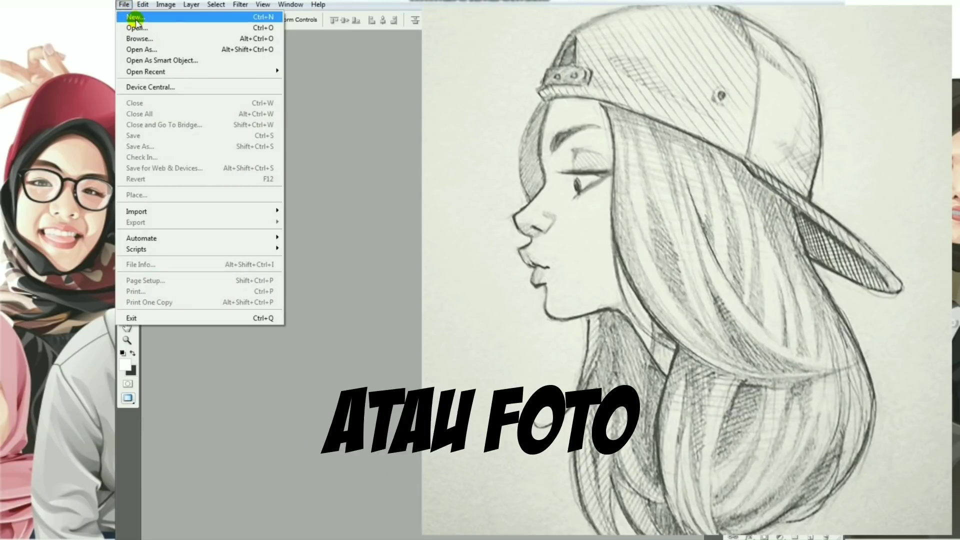
left_click(136, 20)
double_click(447, 183)
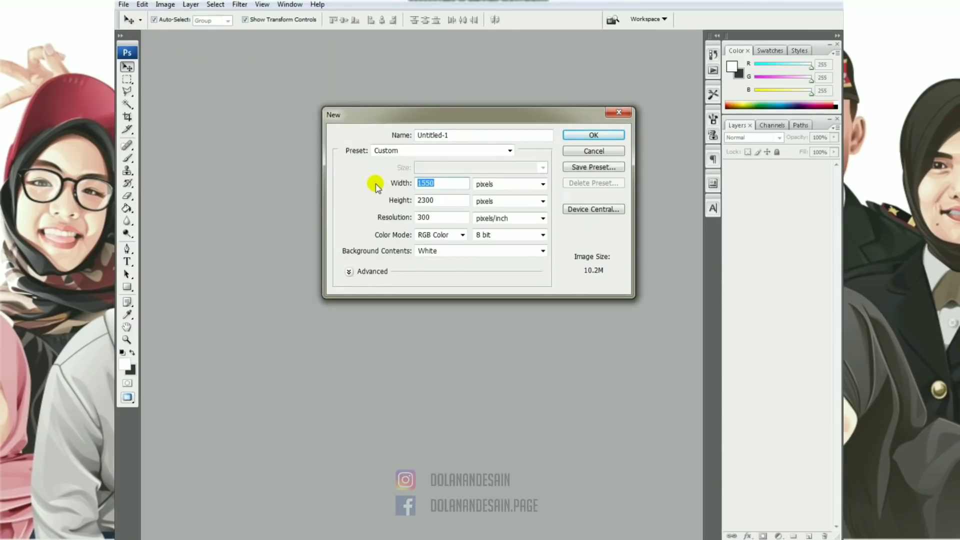
type("2000")
key("Tab")
key("Tab")
type("20")
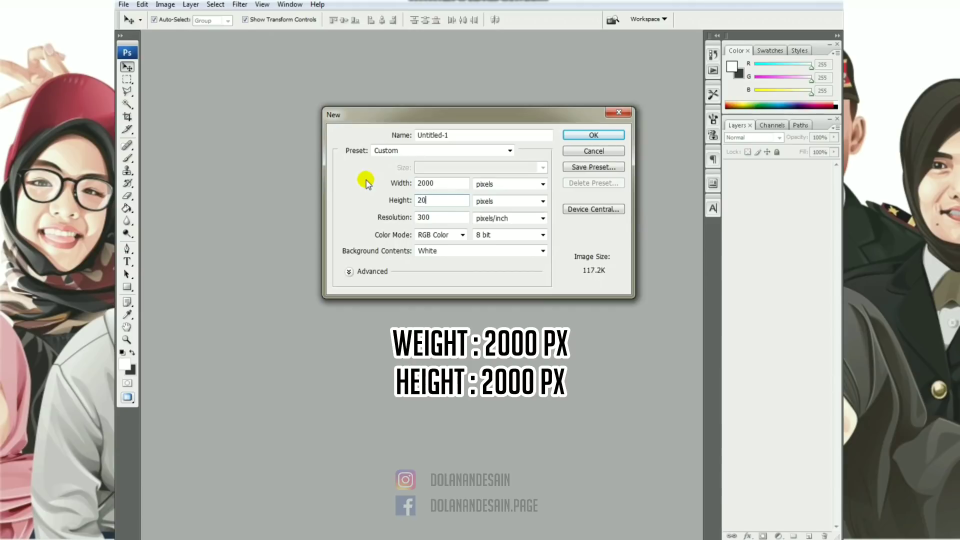
type("00")
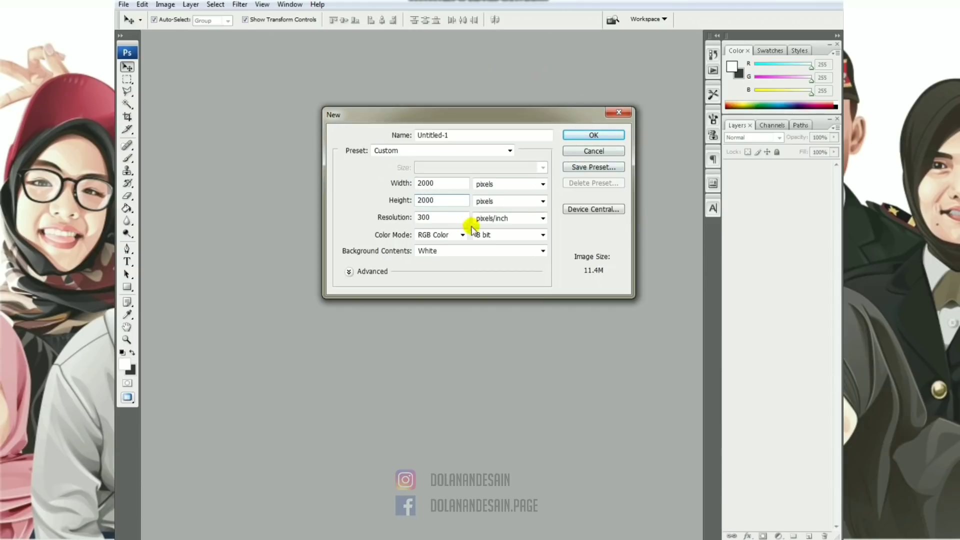
left_click(595, 135)
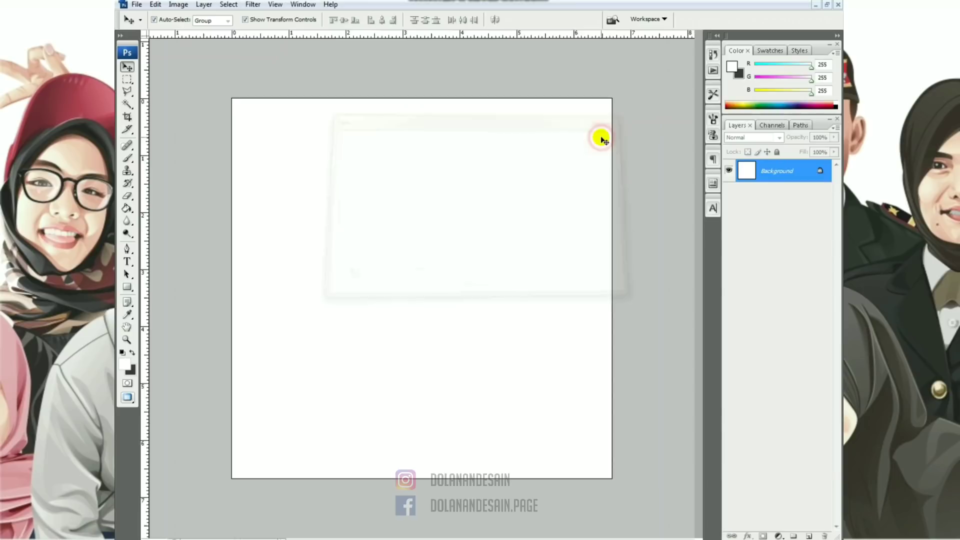
Step: Place the sketch of the girl with the backwards cap from the bahan folder and scale it to about 79.6%, centred on the canvas
left_click(136, 6)
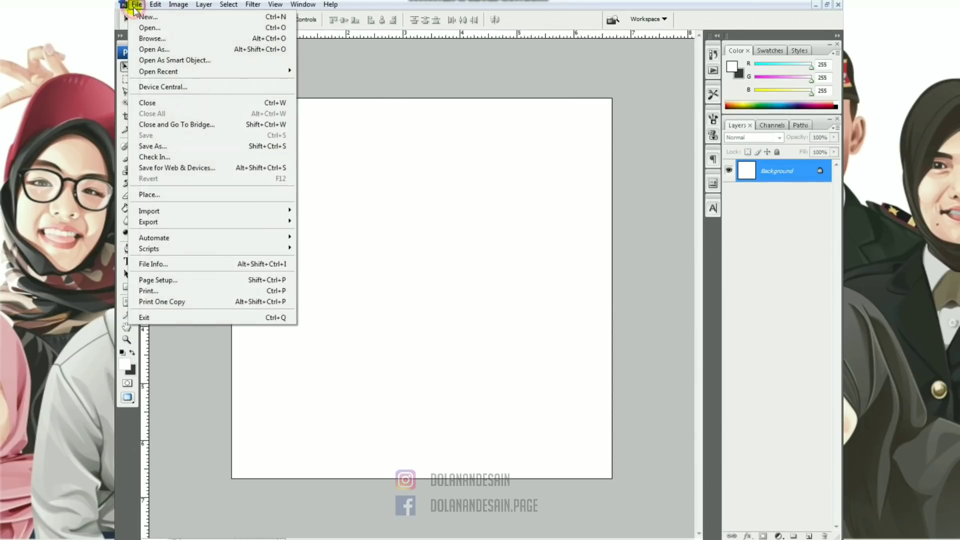
left_click(161, 196)
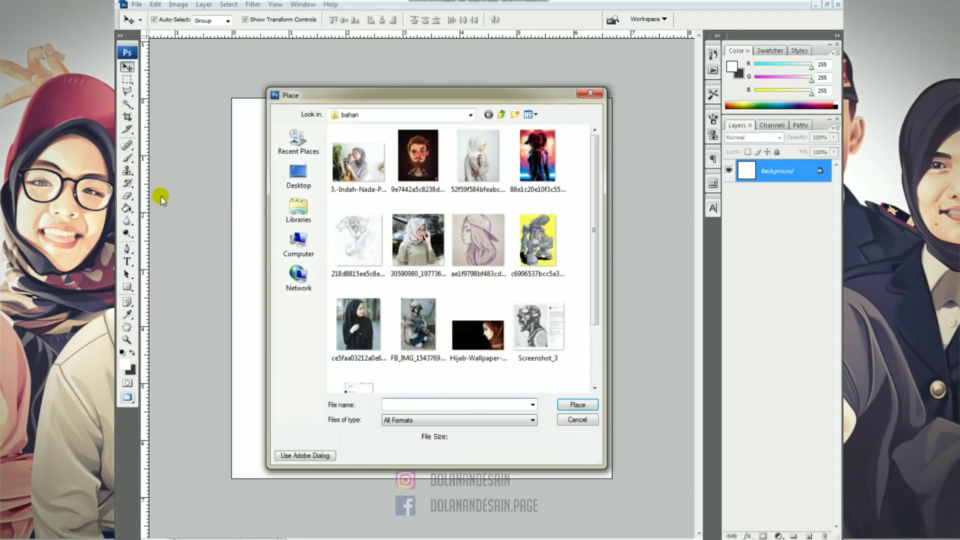
left_click(478, 240)
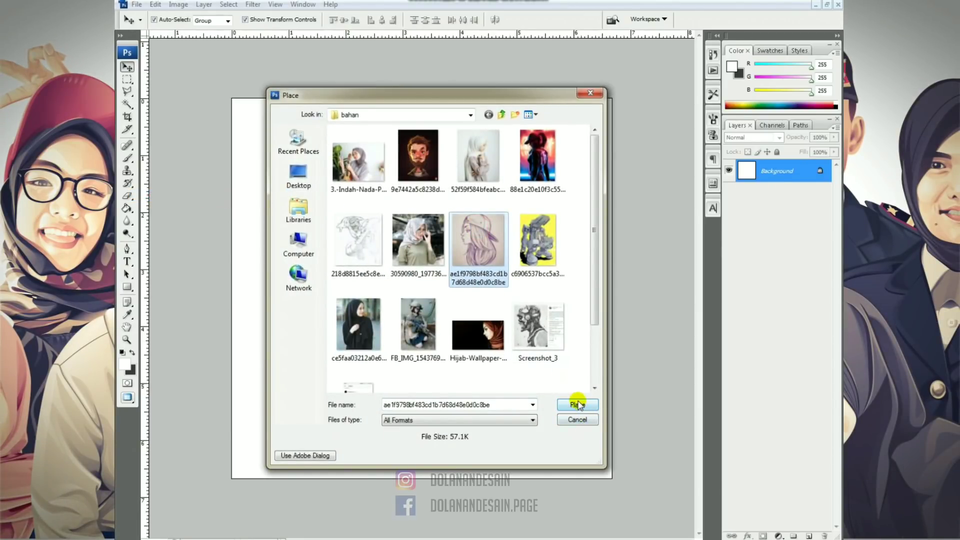
left_click(578, 404)
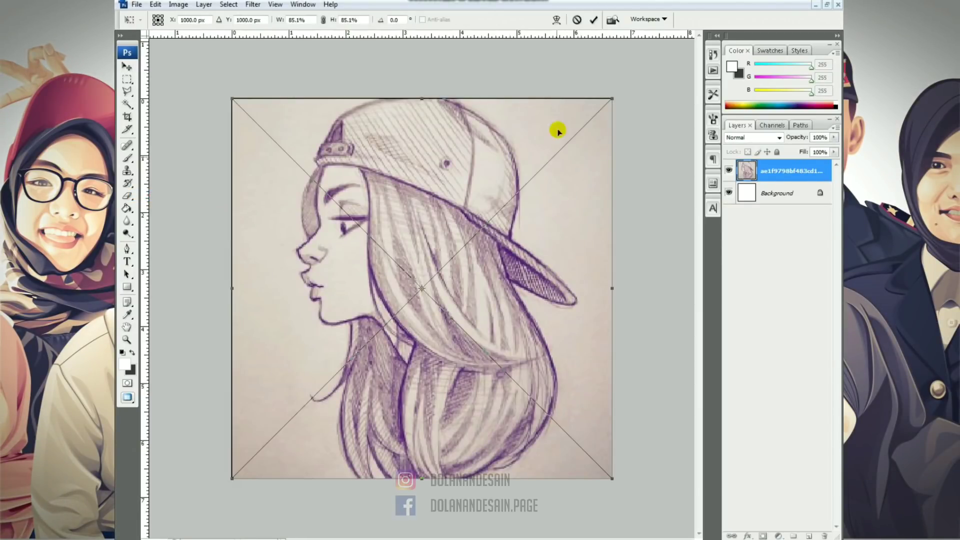
mouse_move(610, 98)
left_mouse_down()
mouse_move(605, 140)
mouse_move(583, 159)
left_mouse_up()
left_click_drag(492, 253, 503, 243)
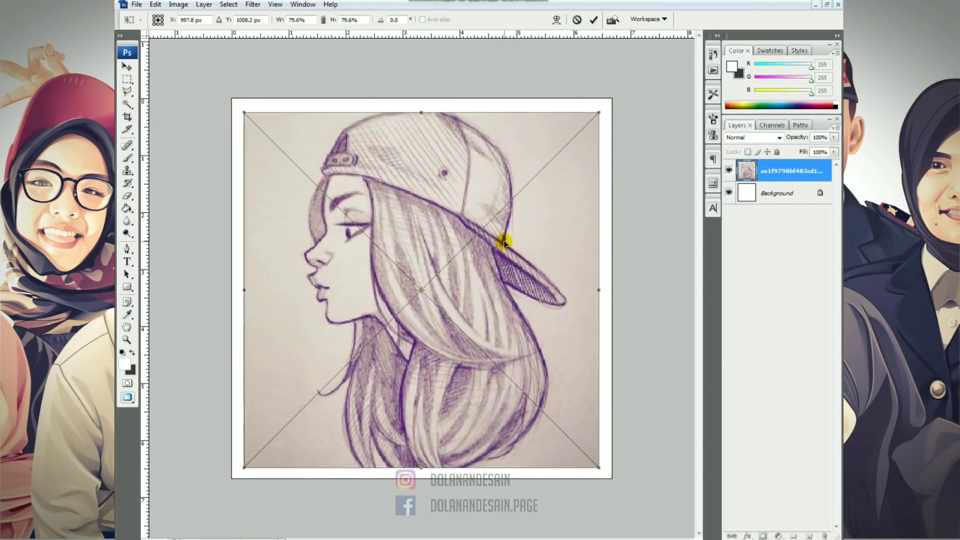
left_click(594, 20)
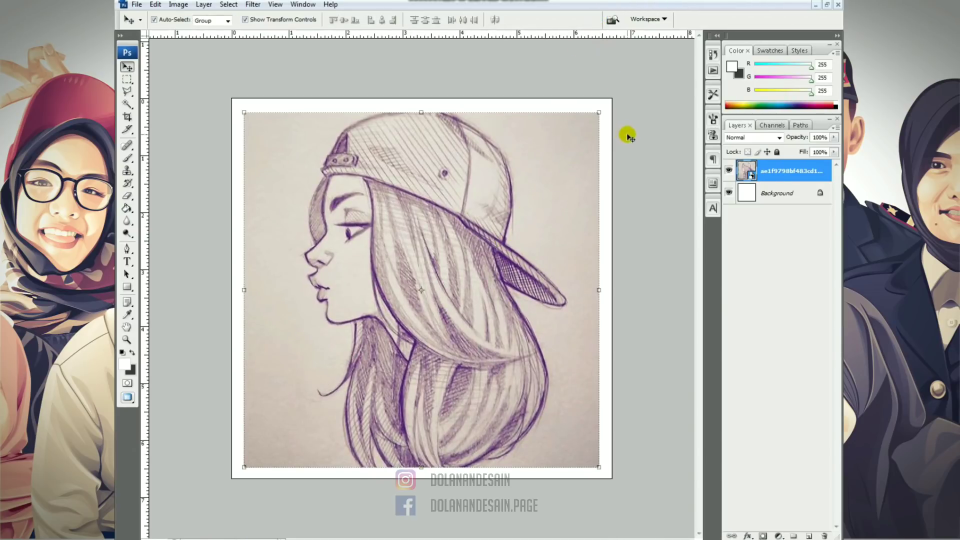
Step: Add an empty layer above the sketch and set the Pen tool's colour to black (000000)
left_click(755, 176)
left_click(810, 535)
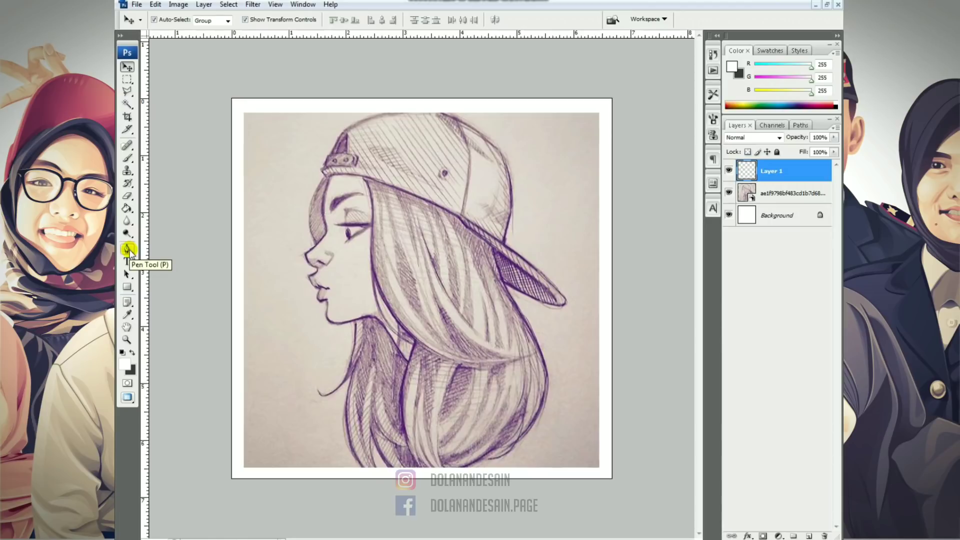
left_click(127, 249)
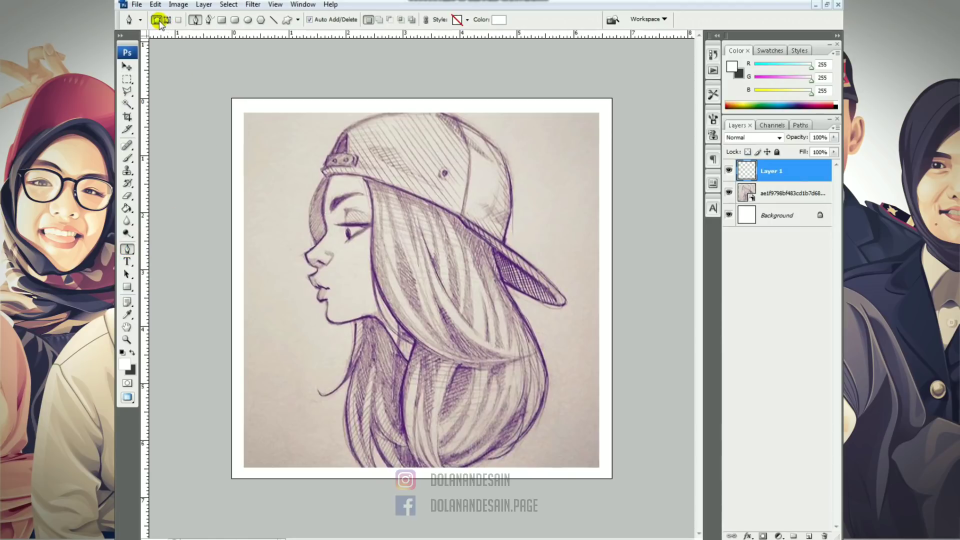
left_click(494, 22)
left_click(294, 517)
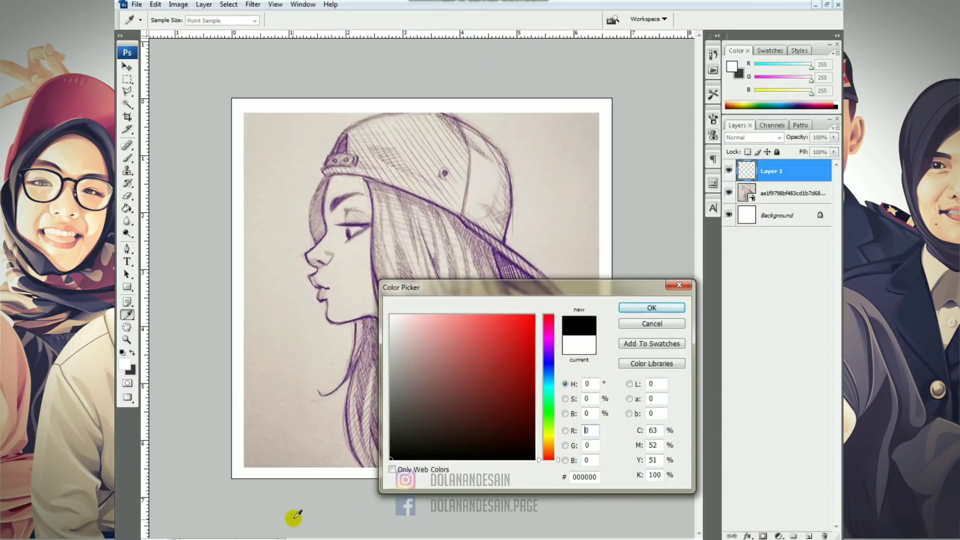
left_click(625, 307)
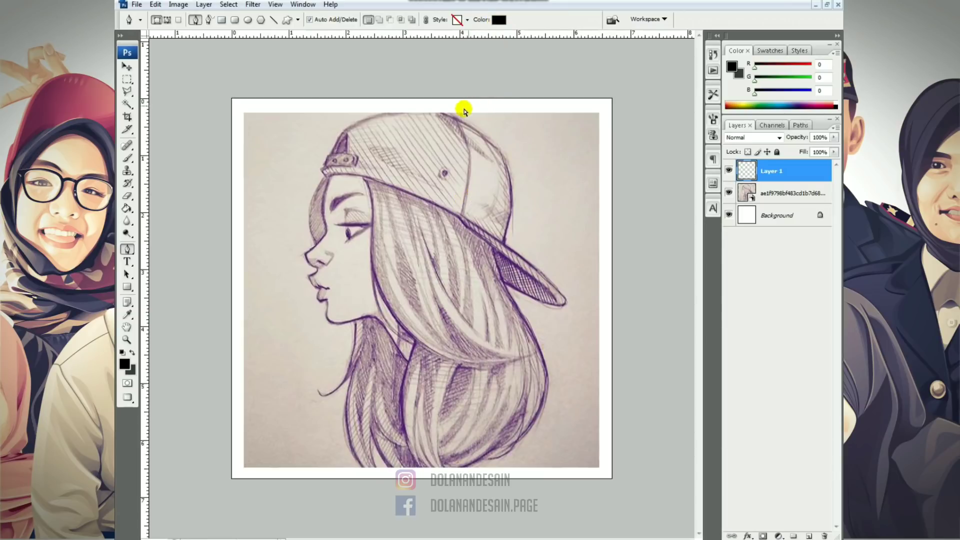
Step: Trace the cap's outer edge with the Pen tool as a black shape, from the brim at the back over the crown to the front strap
key("ctrl+plus")
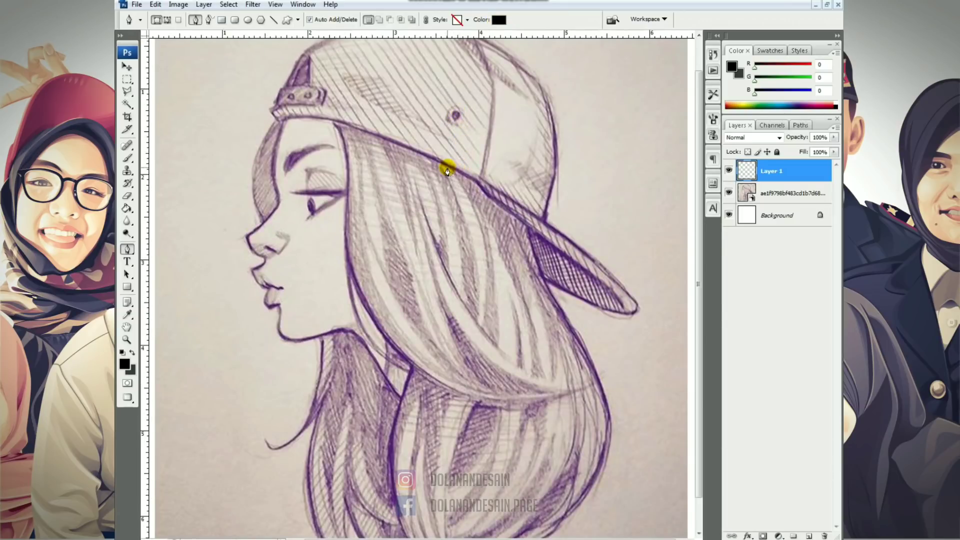
mouse_move(448, 170)
left_mouse_down()
mouse_move(428, 199)
mouse_move(433, 265)
left_mouse_up()
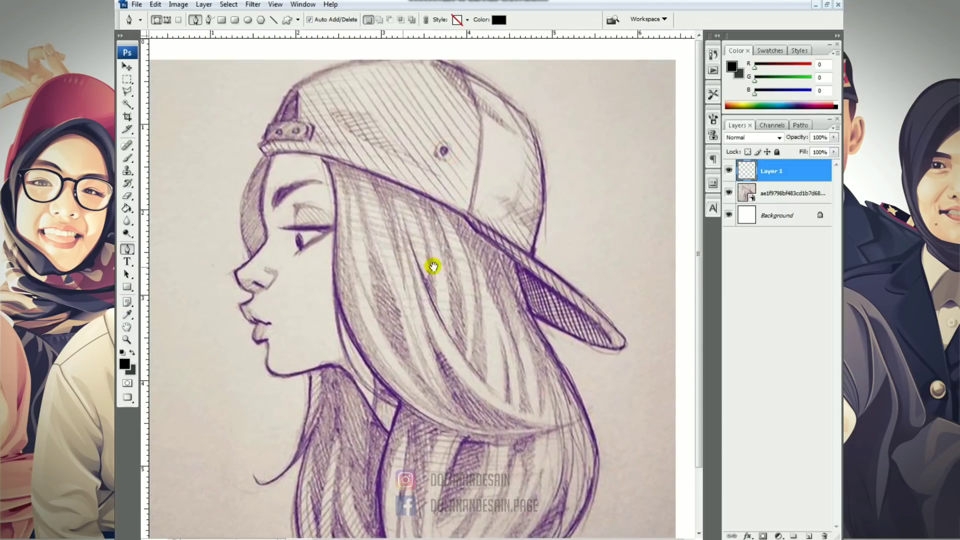
left_click(535, 258)
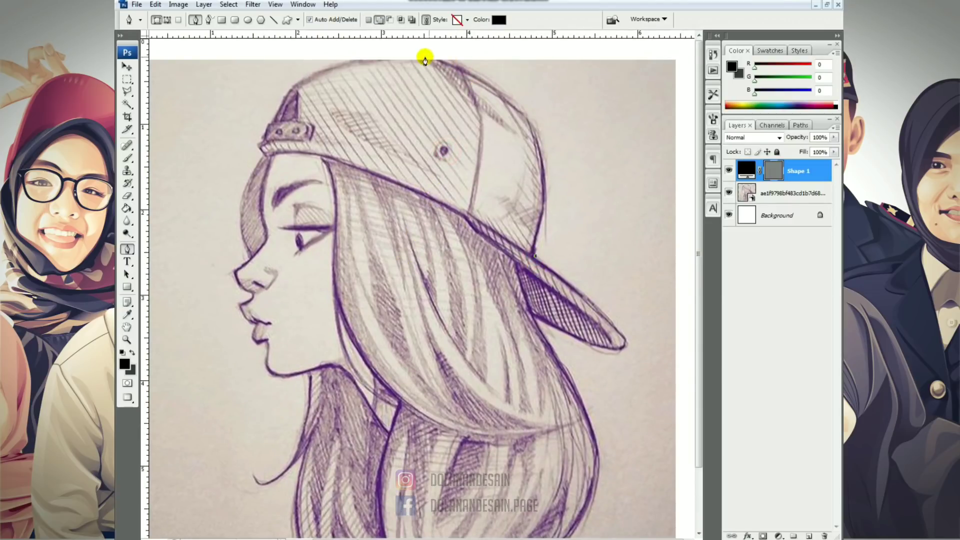
left_click_drag(425, 52, 254, 7)
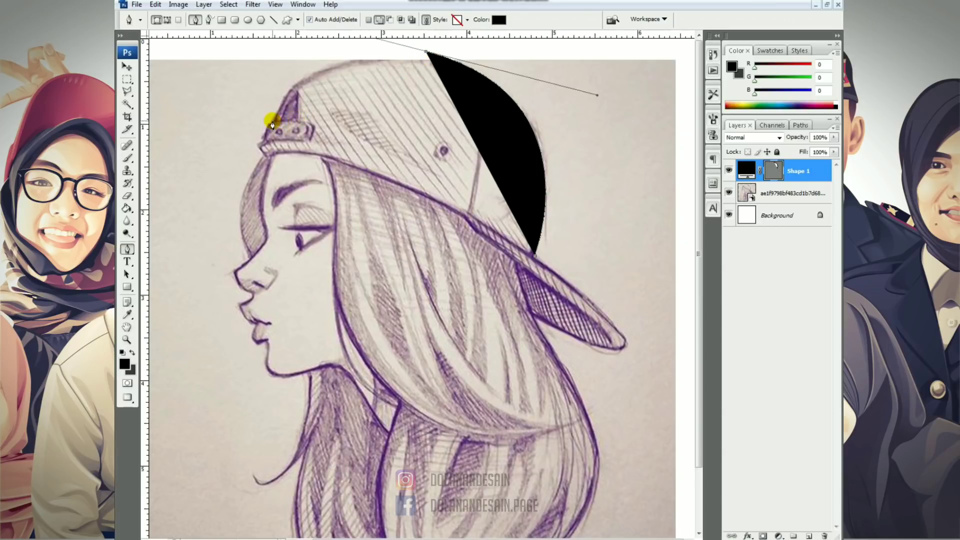
left_click(259, 148)
key("ctrl+z")
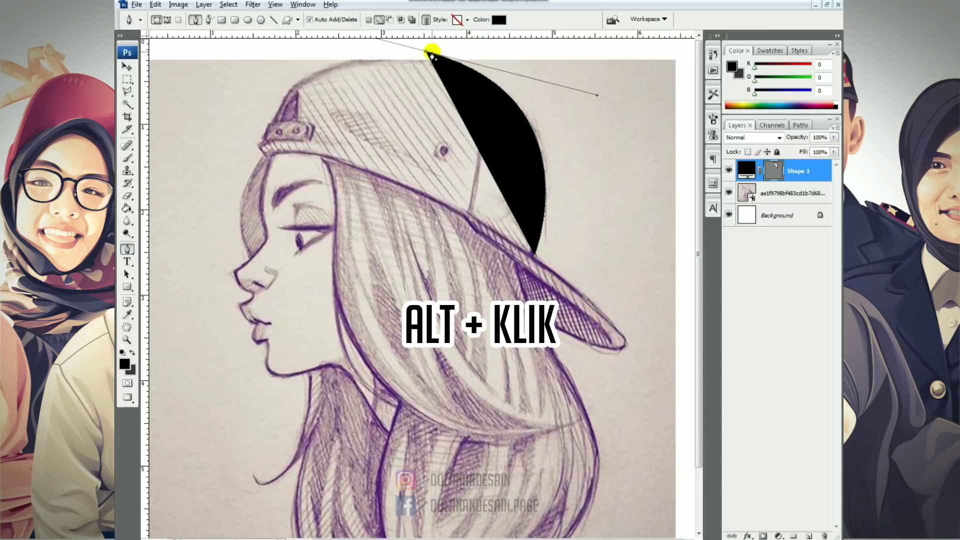
left_click(430, 53, "alt")
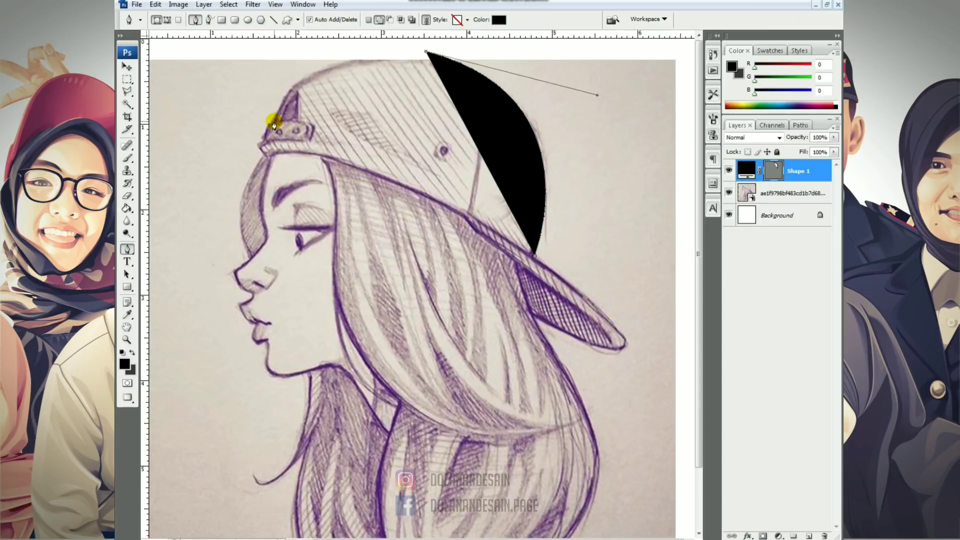
left_click_drag(273, 123, 246, 205)
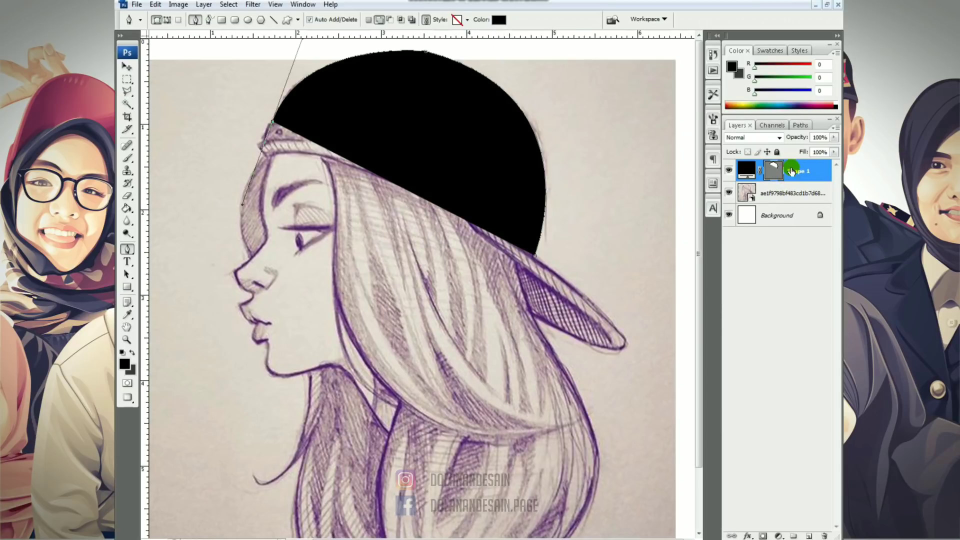
Step: Duplicate the sketch layer, move the copy above the cap shape, hide the original sketch and reselect the shape's vector mask
left_click(776, 200)
left_click_drag(779, 199, 811, 534)
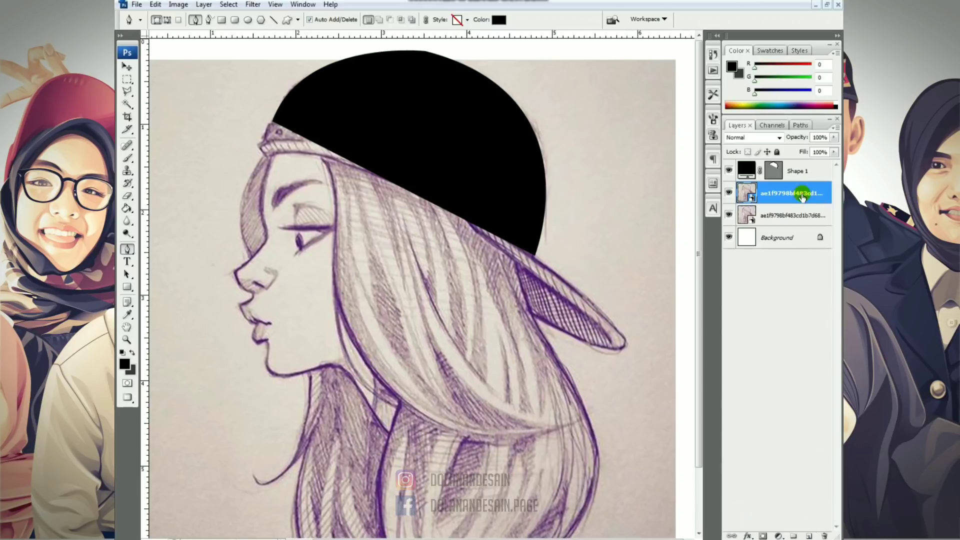
left_click_drag(790, 193, 795, 165)
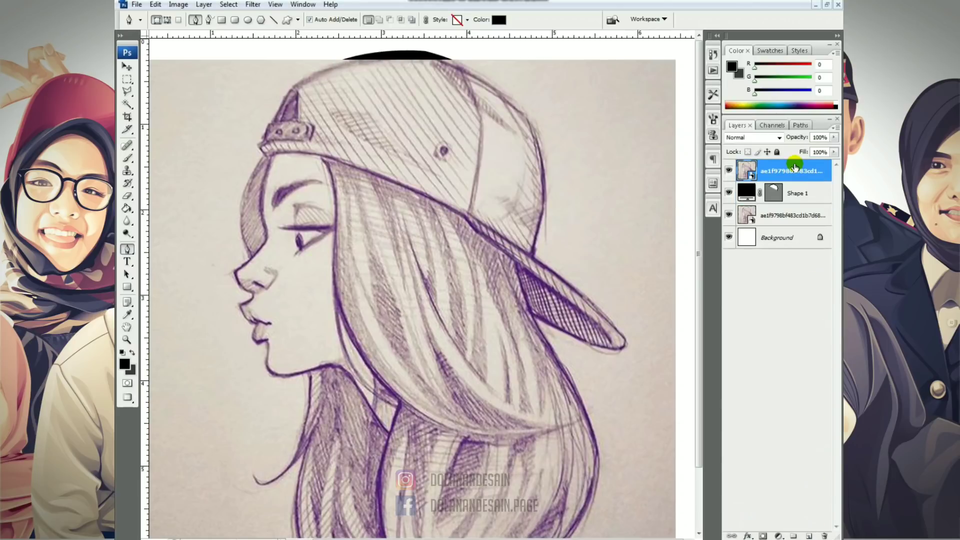
left_click(728, 215)
left_click(773, 192)
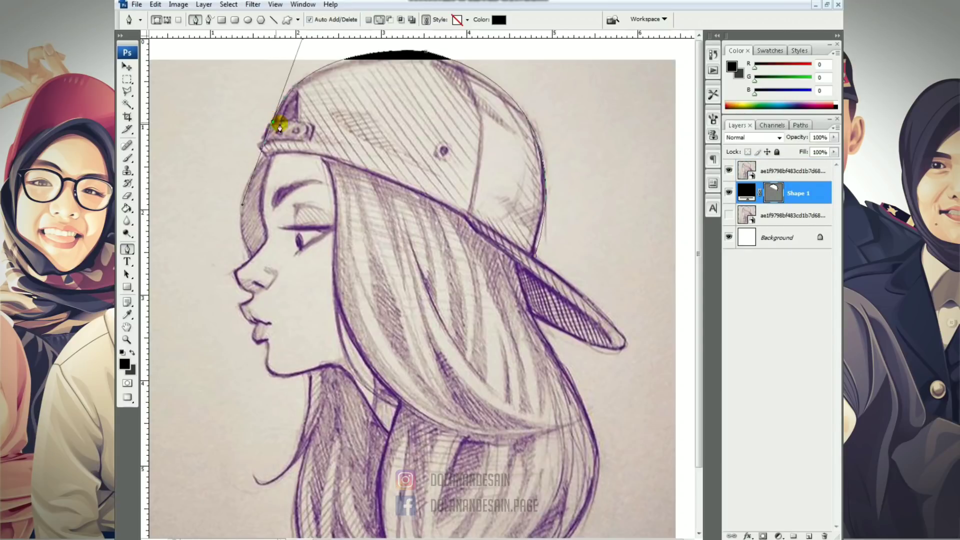
Step: Continue the cap path from the front strap back over the crown, just inside the outer edge, to form a thin outline
key("ctrl+plus")
key("ctrl+plus")
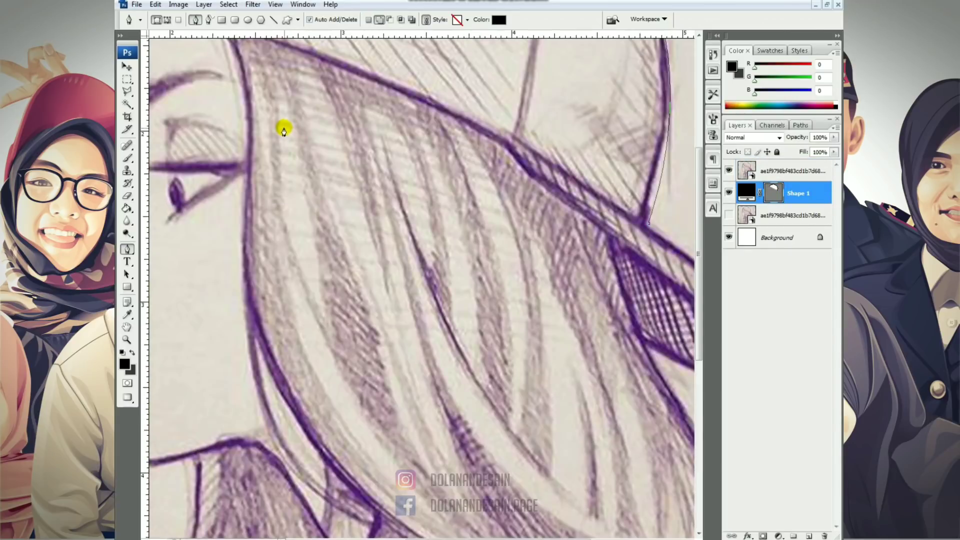
left_click_drag(266, 118, 465, 351)
left_click_drag(357, 270, 341, 287)
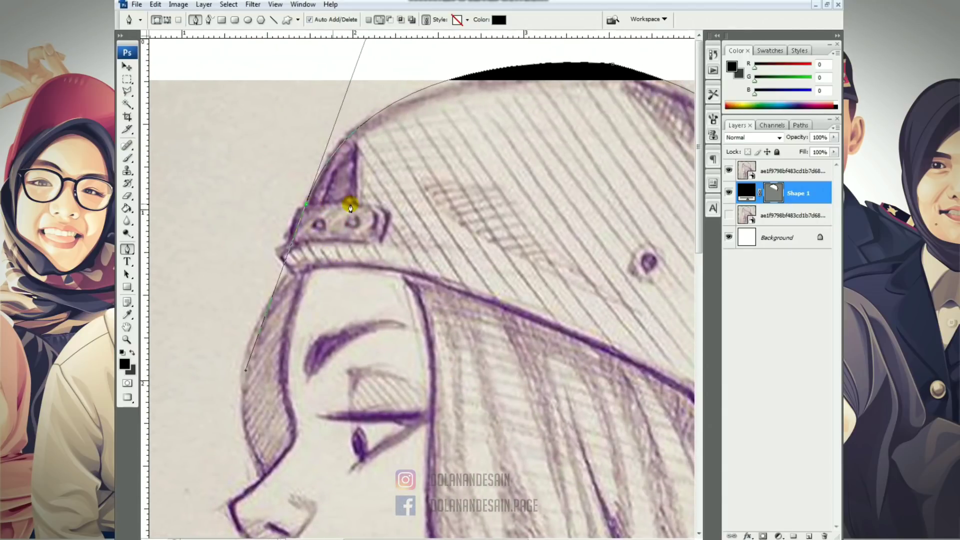
left_click(311, 203)
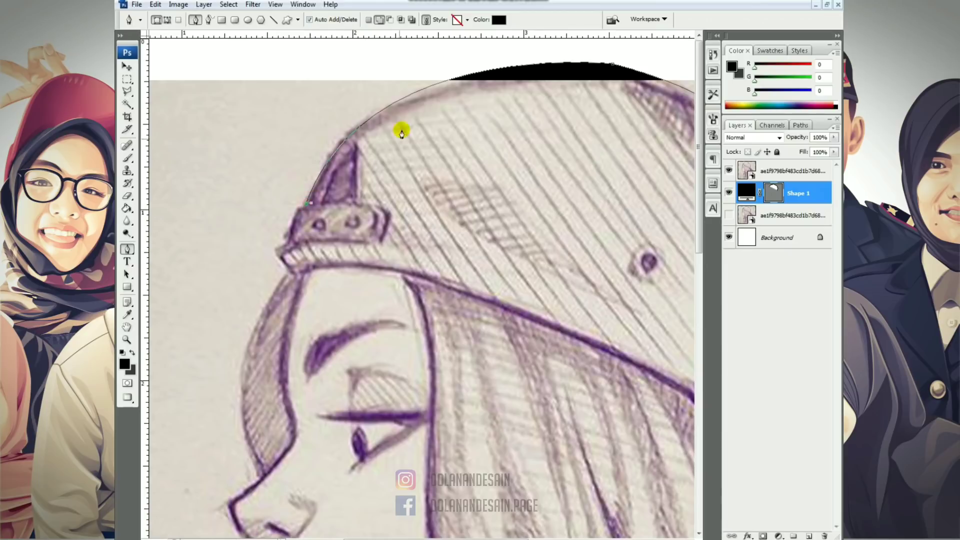
left_click_drag(447, 110, 365, 109)
left_click_drag(413, 79, 561, 60)
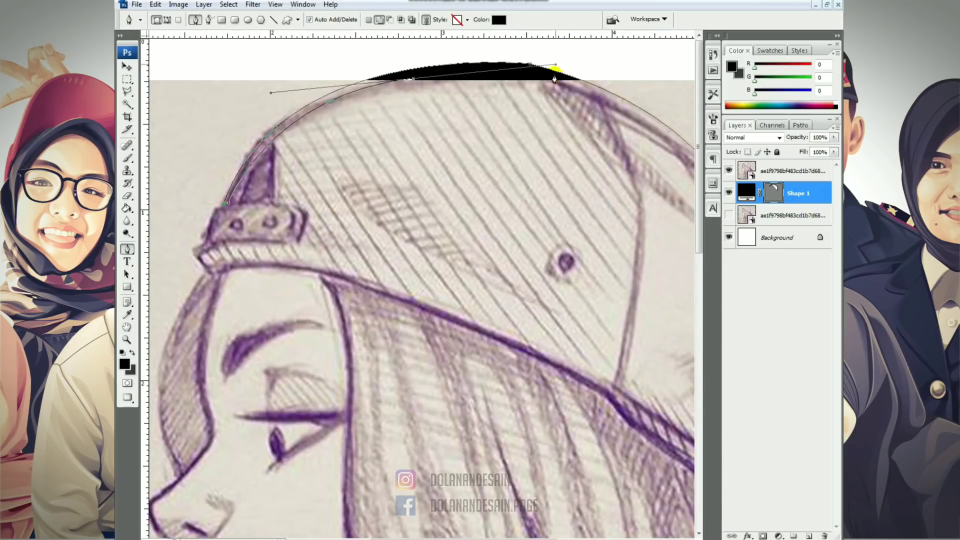
scroll(574, 171, "right", 5)
left_click_drag(575, 176, 664, 268)
left_click(576, 177, "alt")
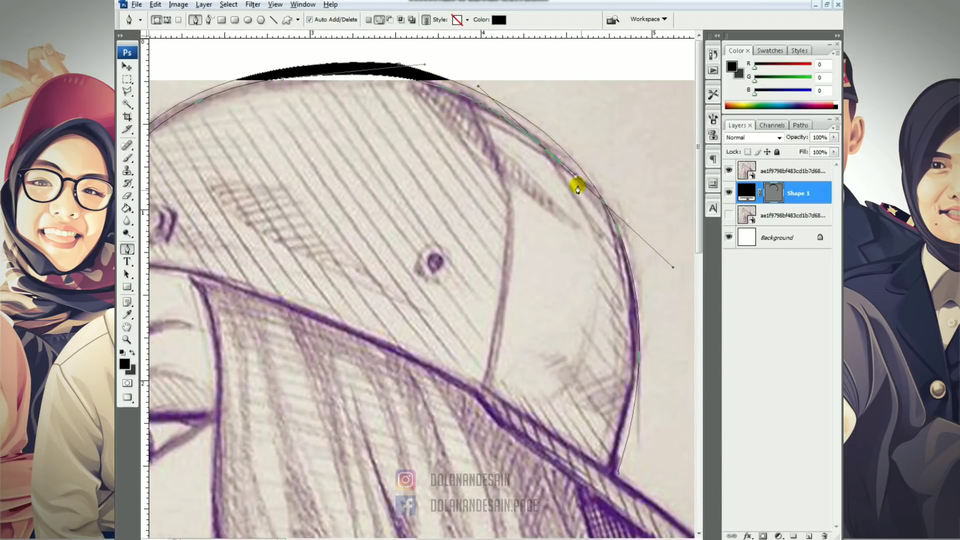
Step: Continue the inner edge down the back of the cap to the brim and close the outline path
left_click_drag(638, 434, 535, 326)
left_click_drag(509, 357, 463, 457)
scroll(462, 457, "up", 4)
scroll(462, 457, "right", 3)
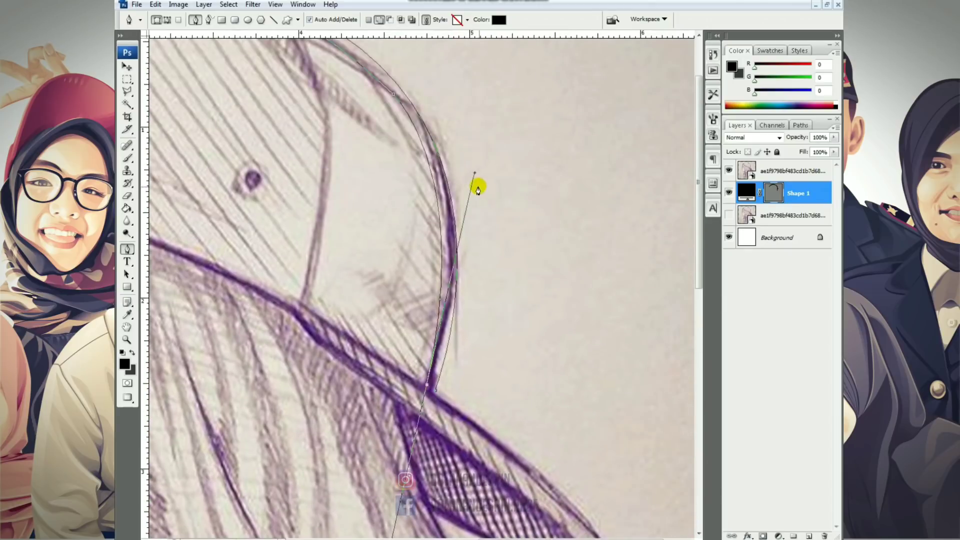
left_click_drag(475, 175, 482, 198)
scroll(440, 268, "down", 2)
scroll(440, 268, "left", 1)
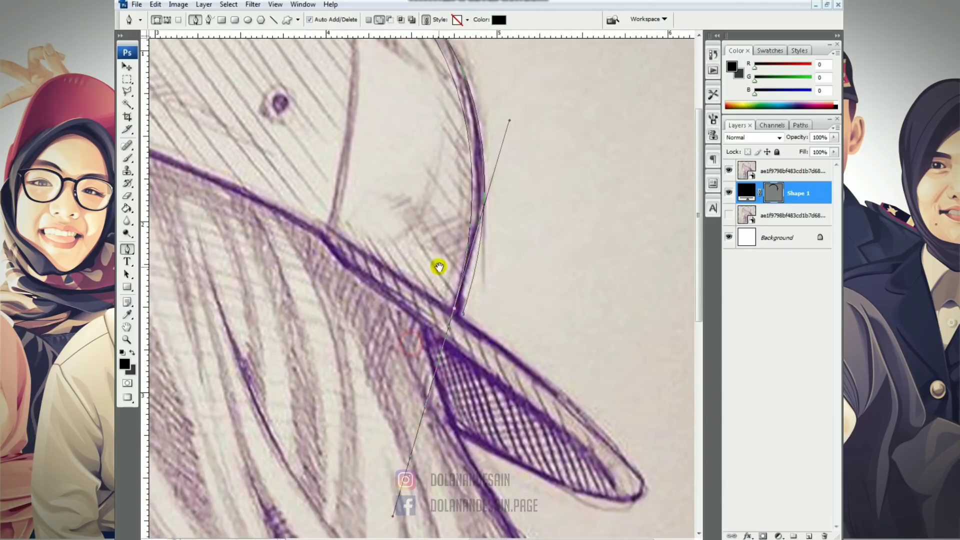
left_click_drag(455, 309, 452, 312)
left_click(452, 312, "alt")
left_click(462, 313)
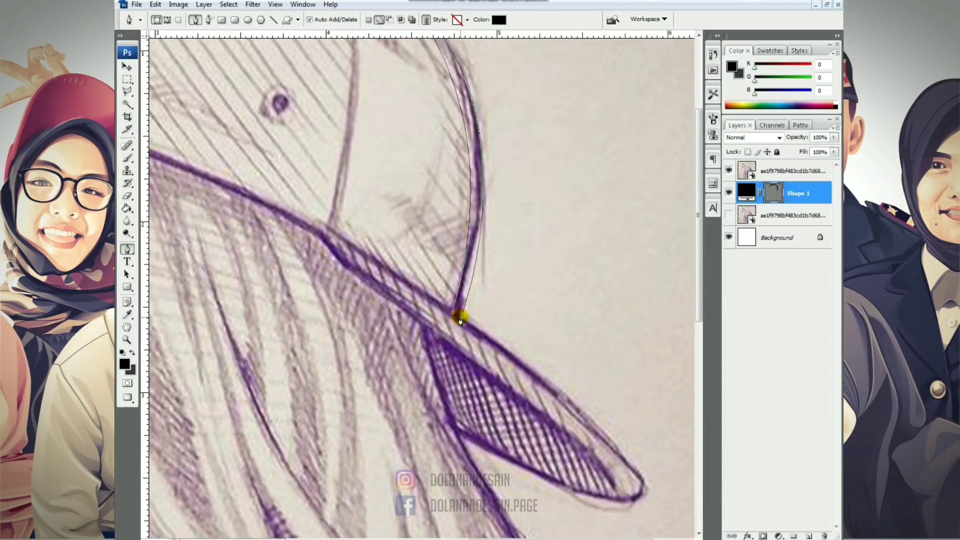
left_click(461, 316)
key("Return")
left_click_drag(332, 136, 471, 295)
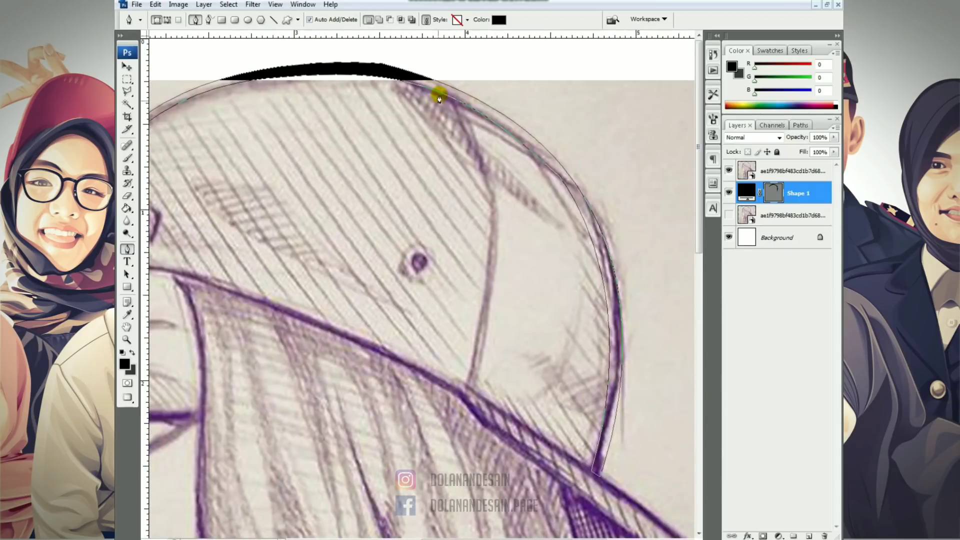
left_click(441, 90)
key("ctrl+z")
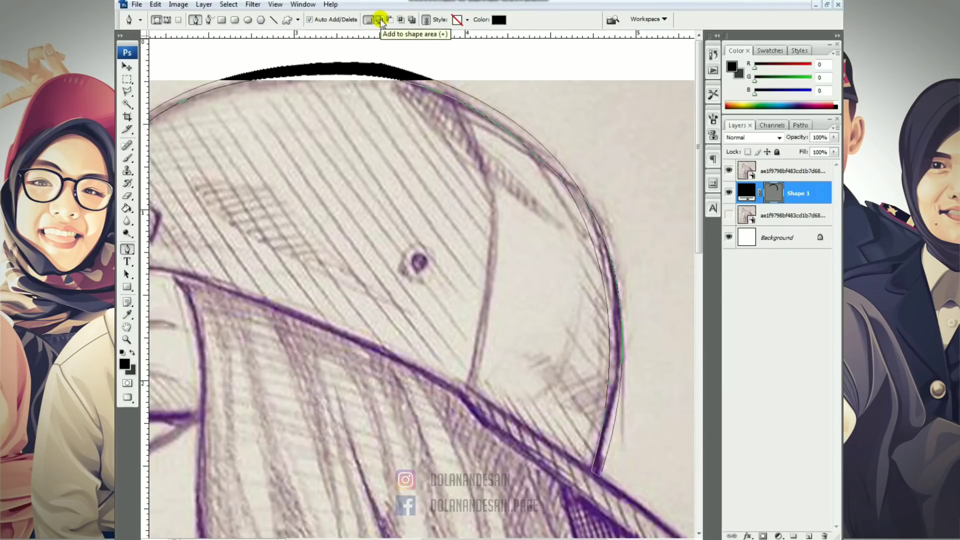
Step: Set the Pen tool to add to the shape area and trace the curved panel seam from the crown to the cap's lower edge
left_click(380, 20)
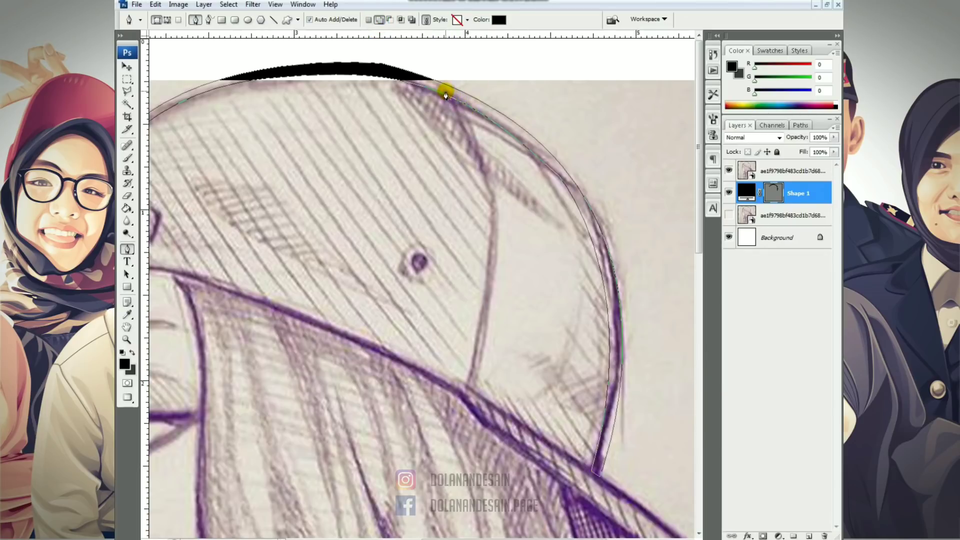
left_click_drag(462, 383, 405, 506)
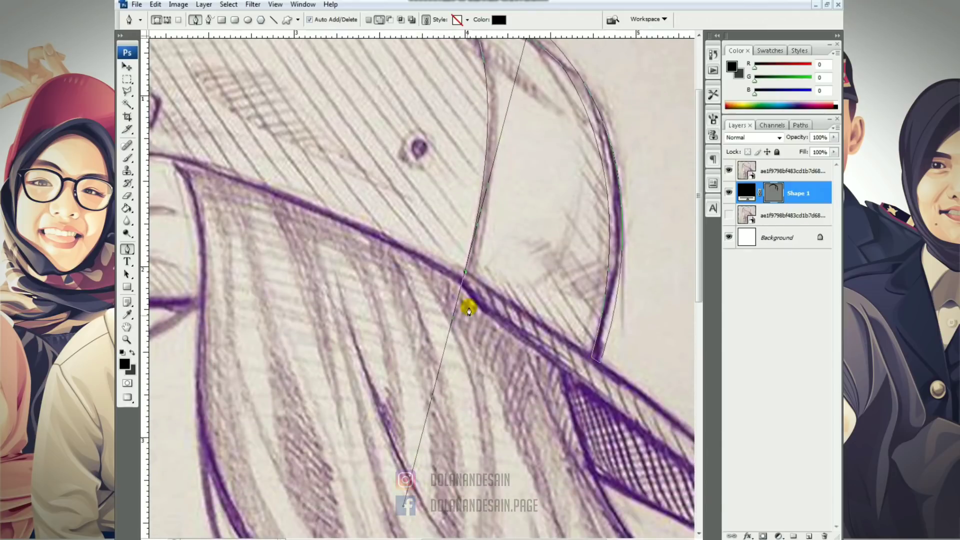
left_click(465, 272, "alt")
left_click(474, 279)
left_click_drag(476, 268, 423, 382)
left_click_drag(393, 92, 296, 10)
left_click_drag(512, 301, 550, 279)
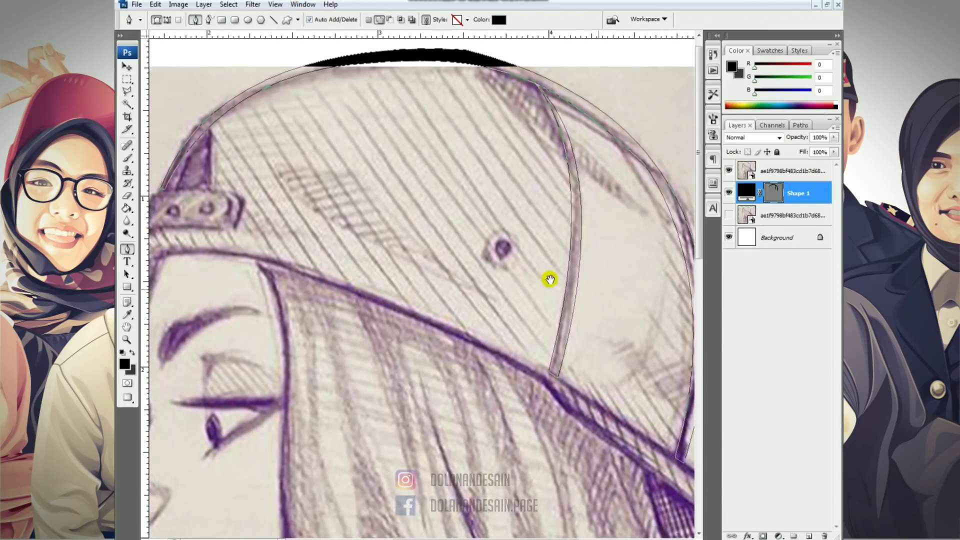
Step: Trace the short vertical edge of the cap's front opening as a thin bar between the crown outline and the strap
left_click_drag(367, 223, 521, 270)
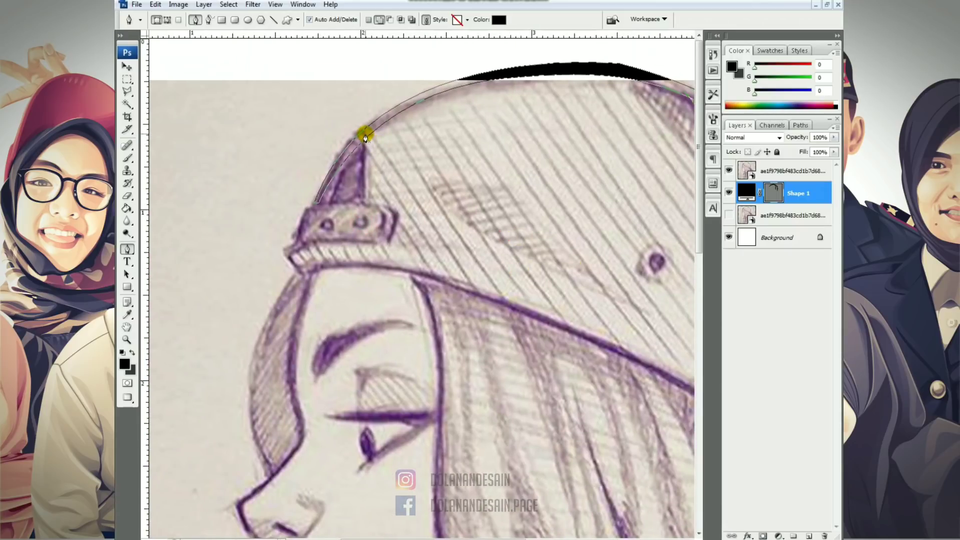
left_click_drag(365, 201, 360, 234)
left_click(358, 138)
Step: Trace the cap's lower edge toward the back and continue along the brim's inner line to its tip and back
mouse_move(507, 310)
left_mouse_down()
mouse_move(415, 249)
mouse_move(569, 311)
left_mouse_up()
left_click_drag(541, 373, 302, 291)
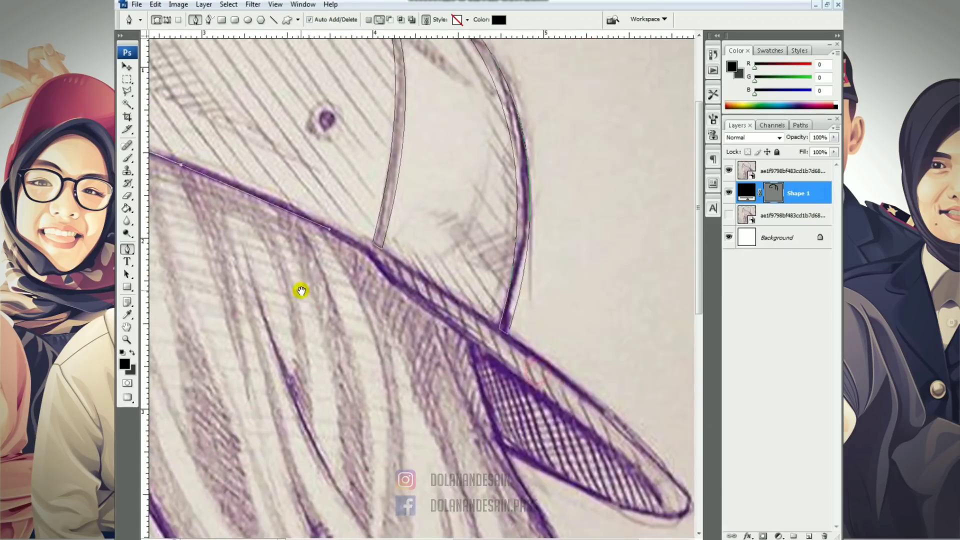
left_click_drag(274, 207, 367, 250)
mouse_move(408, 291)
left_mouse_down()
mouse_move(448, 314)
mouse_move(416, 303)
left_mouse_up()
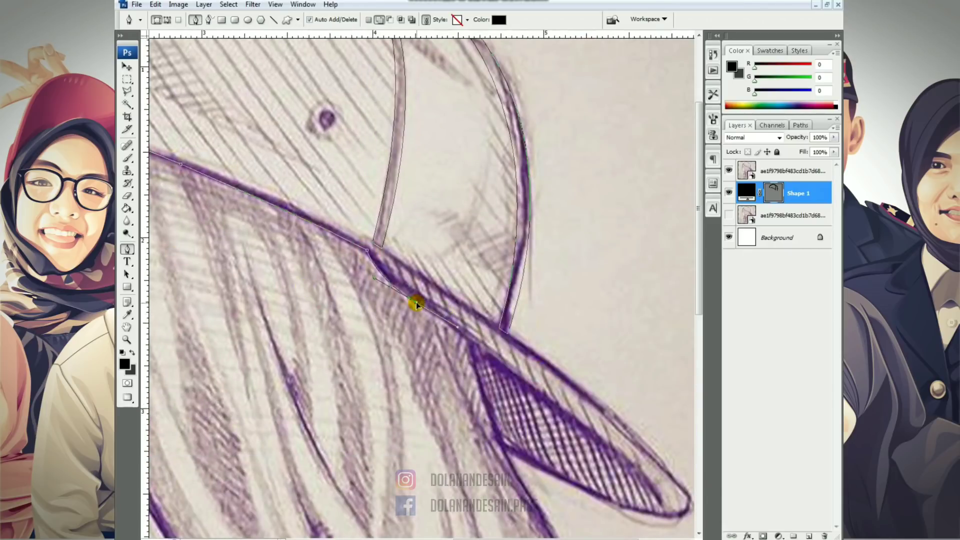
mouse_move(652, 510)
left_mouse_down()
mouse_move(575, 411)
mouse_move(643, 478)
mouse_move(615, 466)
left_mouse_up()
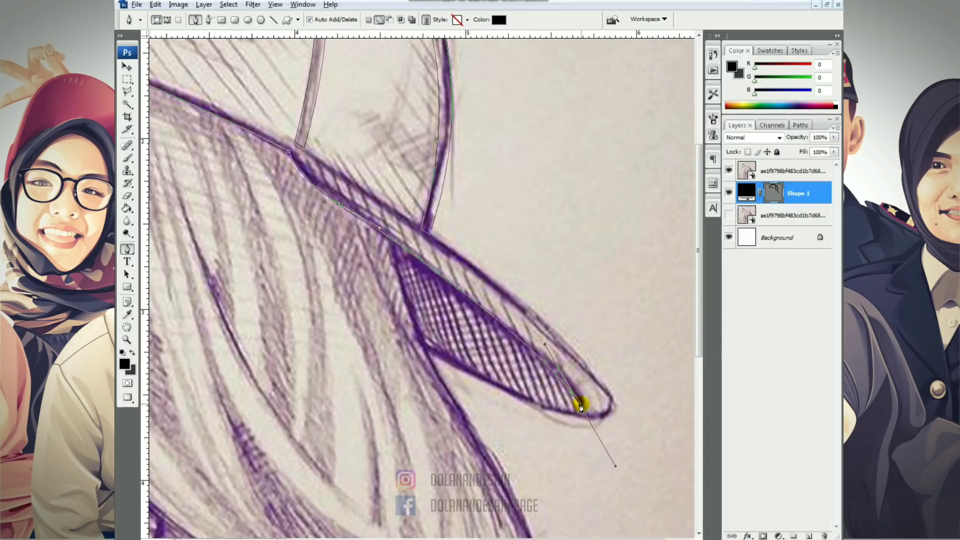
left_click(494, 314)
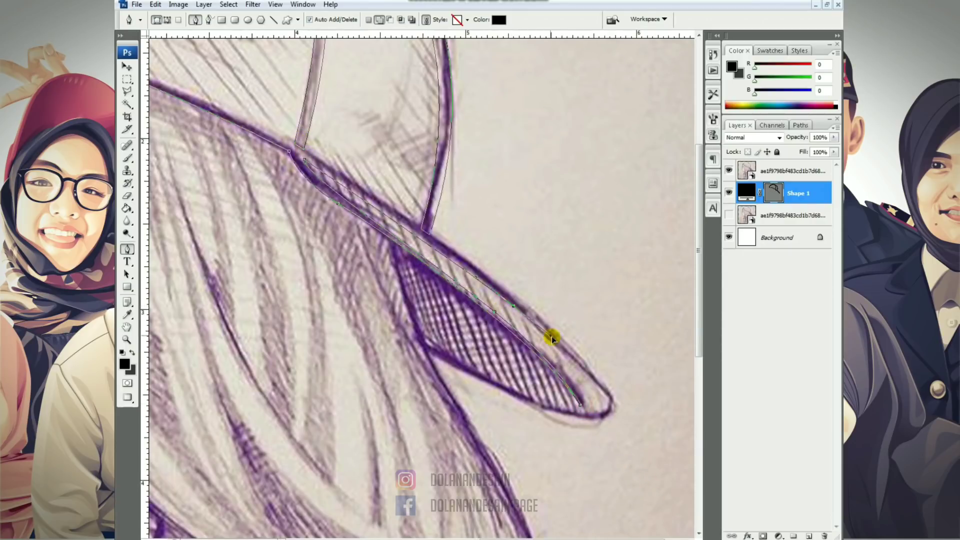
Step: Continue the path along the brim's upper edge, round its tip and out and back along the underside as a thin line
left_click_drag(549, 337, 398, 196)
left_click_drag(546, 295, 541, 320)
left_click(545, 295, "alt")
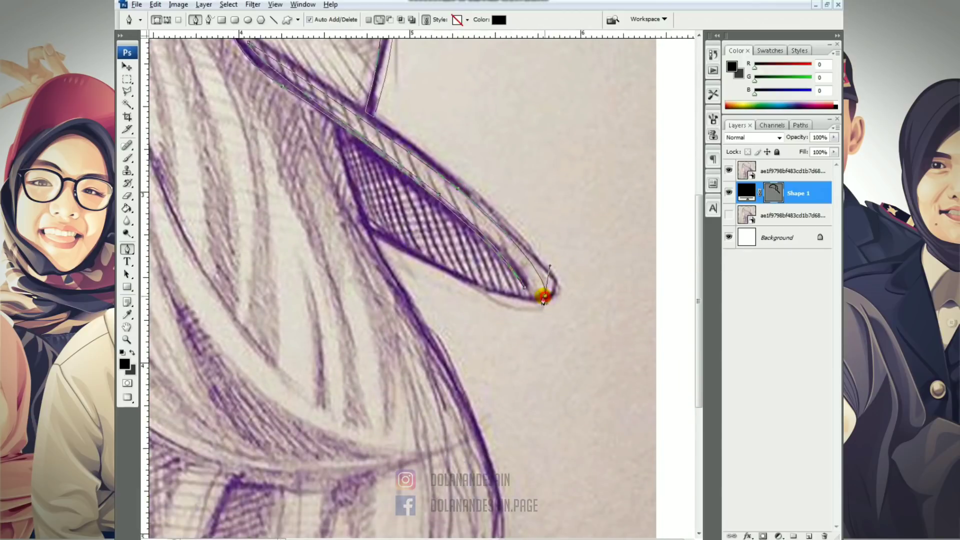
left_click_drag(369, 220, 225, 118)
left_click(369, 220, "alt")
left_click_drag(546, 299, 582, 283)
left_click(548, 299, "alt")
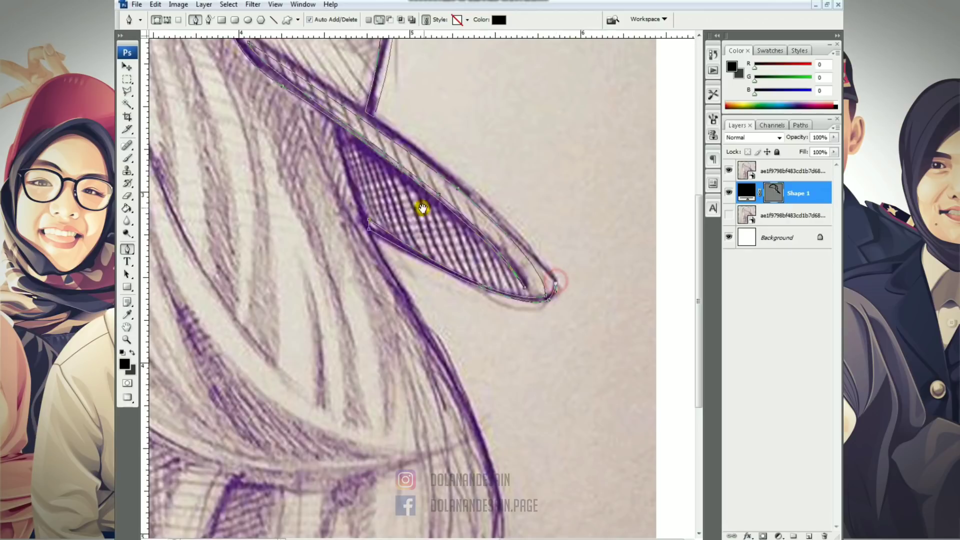
Step: Bring the path back up the brim and along the cap's lower edge to the inner corner of the front band
scroll(422, 208, "up", 3)
left_click_drag(196, 70, 374, 243)
left_click(455, 246, "alt")
left_click_drag(303, 186, 208, 135)
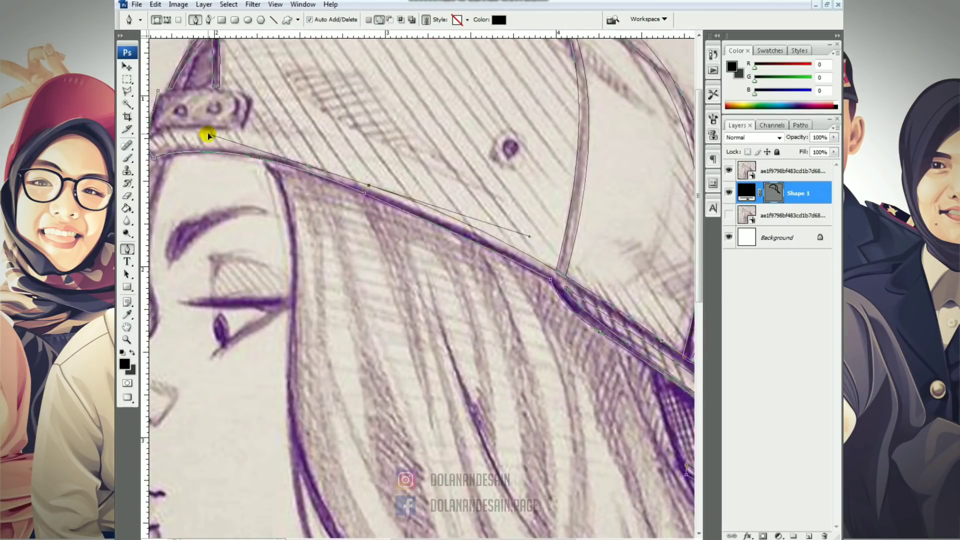
left_click(369, 186, "alt")
left_click_drag(289, 188, 427, 222)
left_click_drag(294, 183, 225, 202)
left_click(294, 184, "alt")
left_click(289, 172)
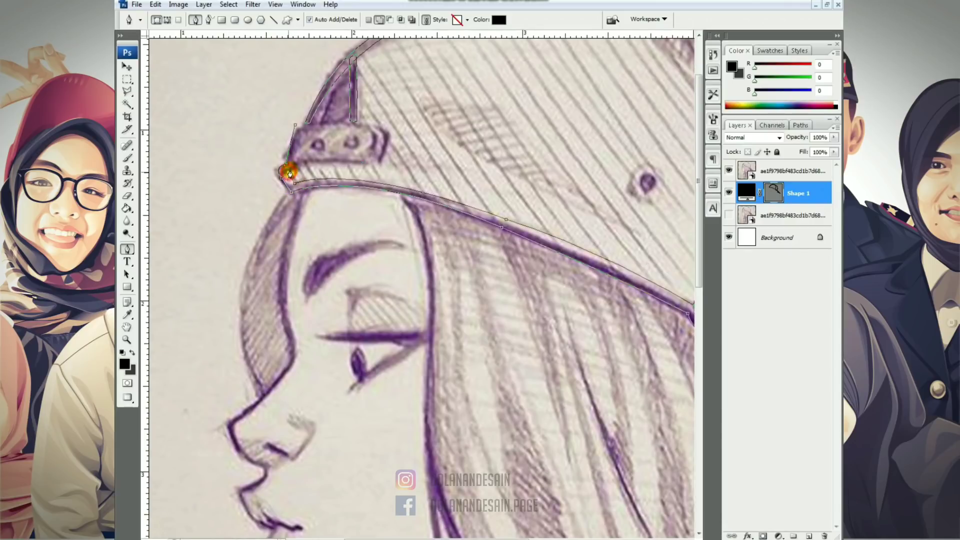
Step: Trace the outer and inner edges of the front strap and close the path at its upper front corner
left_click_drag(374, 165, 419, 177)
left_click(375, 164, "alt")
left_click(379, 164)
left_click(387, 133)
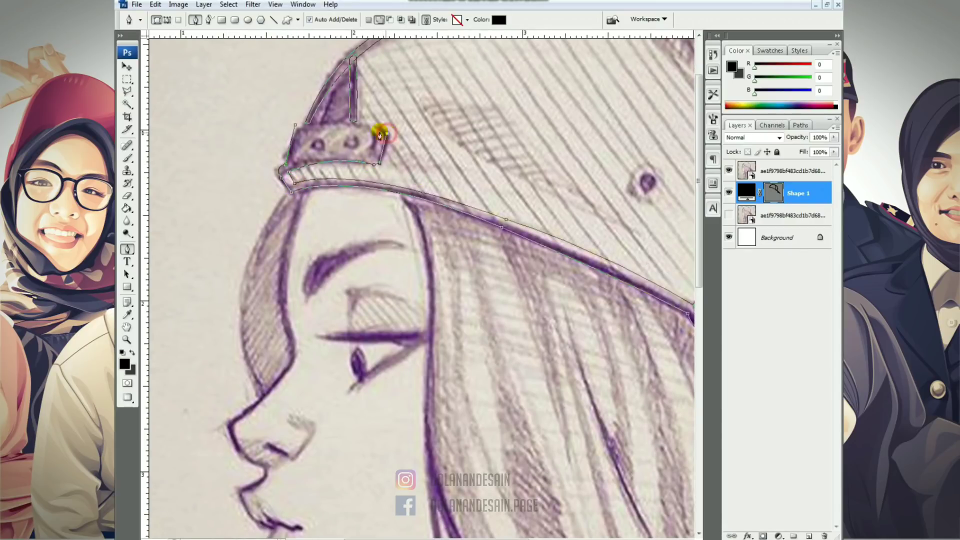
left_click_drag(357, 123, 329, 123)
left_click(385, 133)
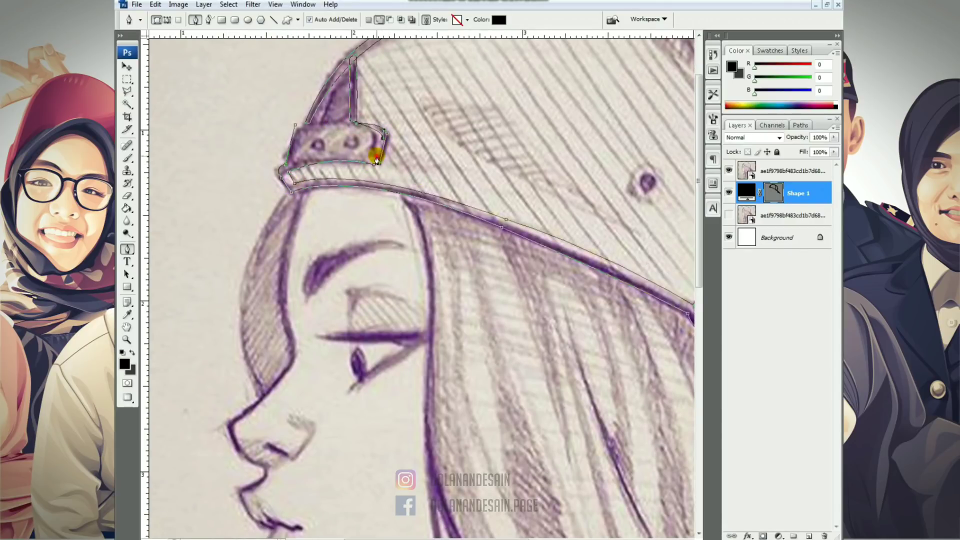
left_click_drag(294, 159, 223, 167)
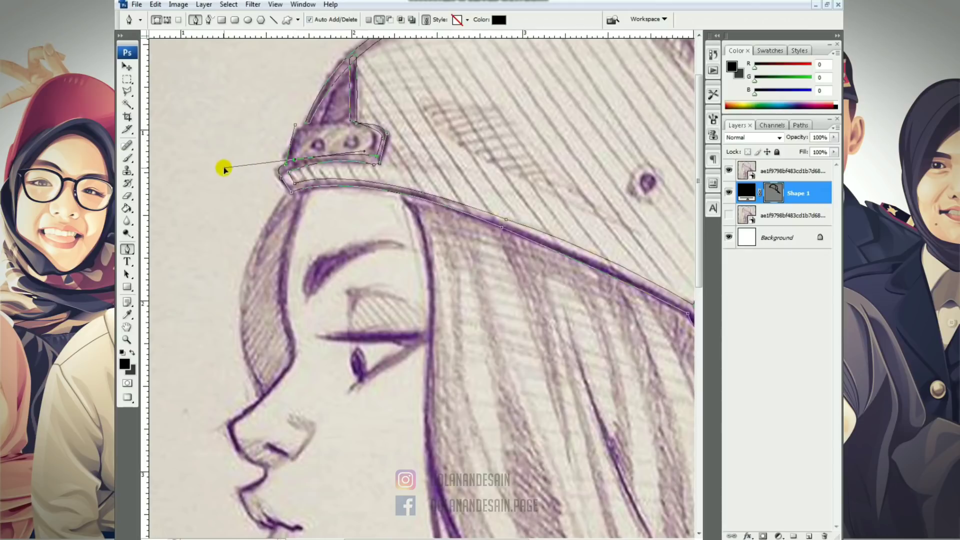
left_click(298, 129)
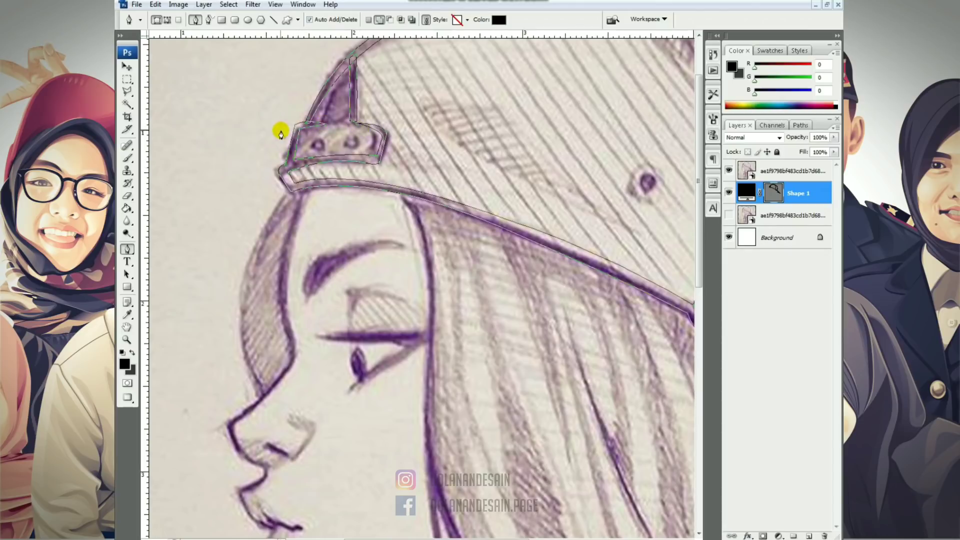
Step: Add a thin crescent inside the rounded end of the front strap with the Pen tool
left_click_drag(371, 150, 377, 121)
left_click(355, 156)
left_click(328, 123)
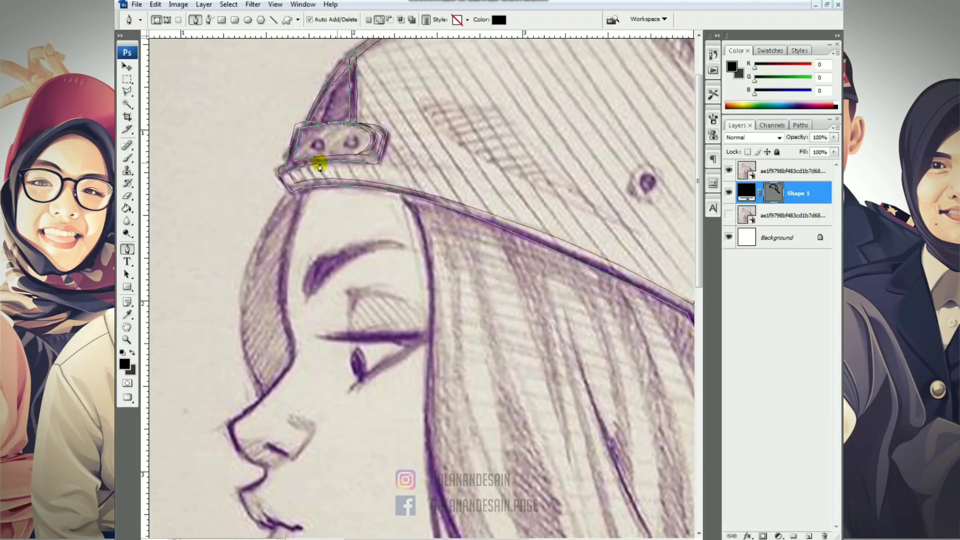
Step: Draw the strap's two round holes with the Ellipse tool and return to the Pen tool
left_click(248, 21)
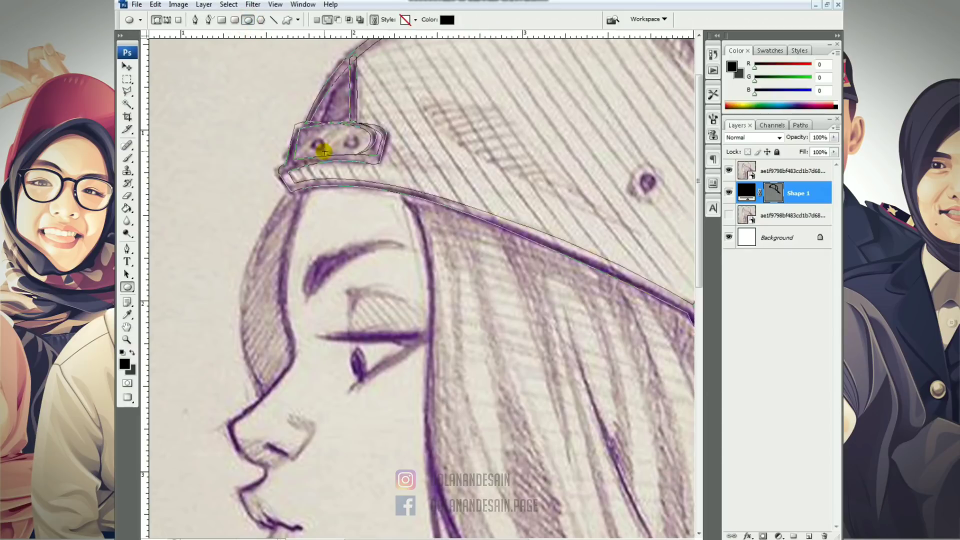
left_click_drag(315, 146, 324, 151)
left_click_drag(348, 140, 353, 145)
left_click(127, 248)
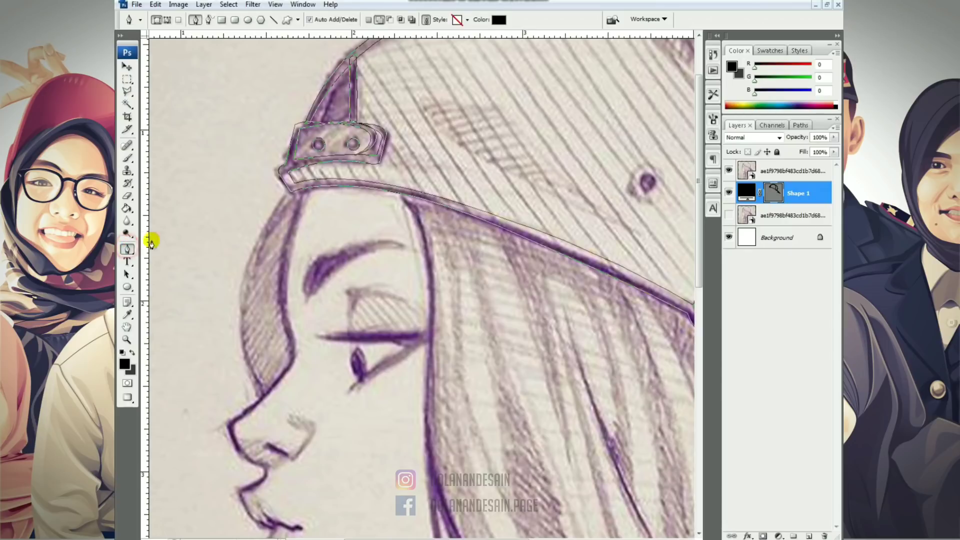
Step: Hide the sketch copy and the path outlines, and examine the cap's black line art for uneven curves
left_click(728, 171)
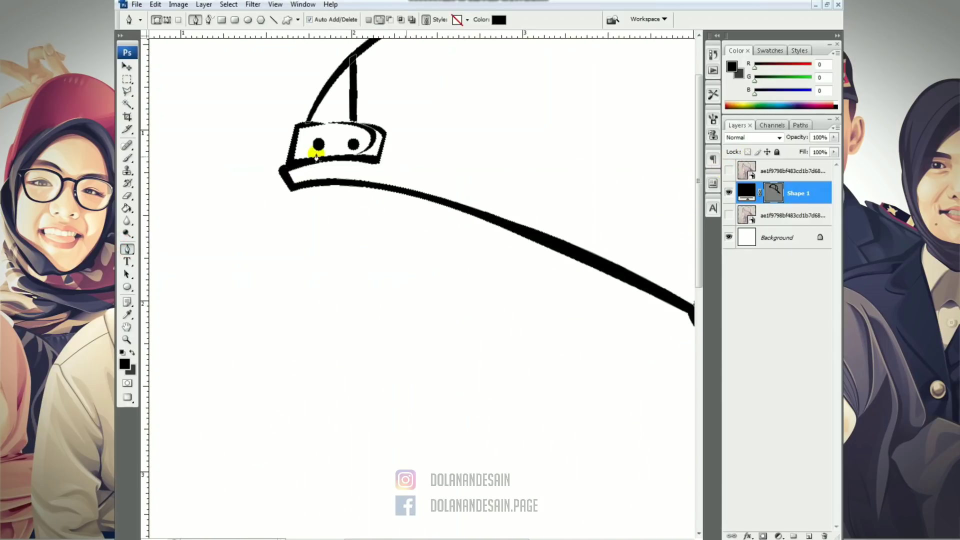
left_click(770, 194)
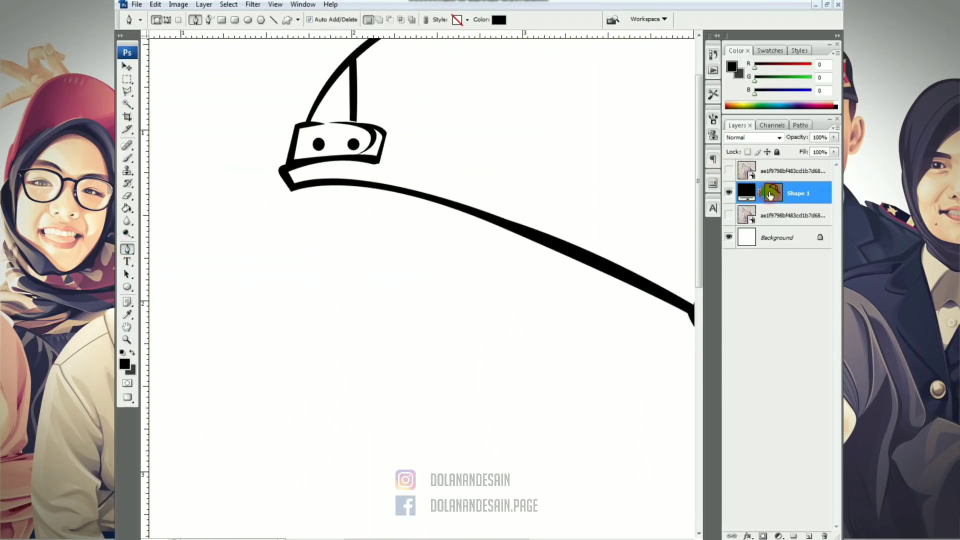
key("ctrl+minus")
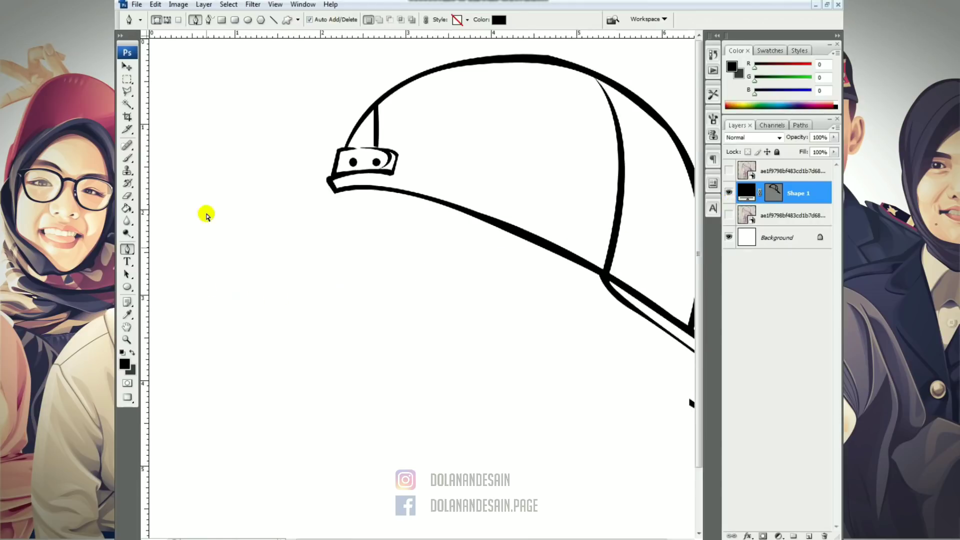
key("ctrl+minus")
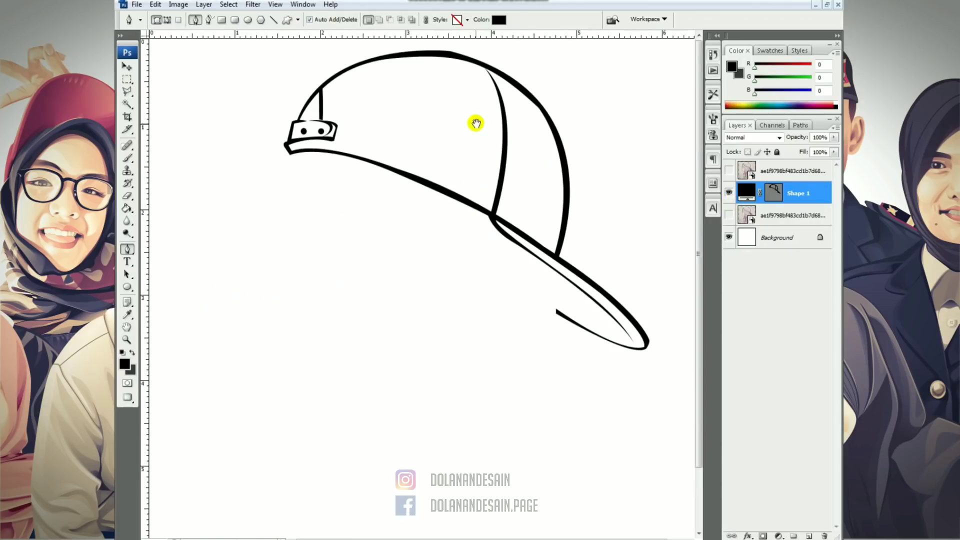
scroll(435, 232, "right", 2)
key("ctrl+plus")
left_click_drag(485, 137, 470, 407)
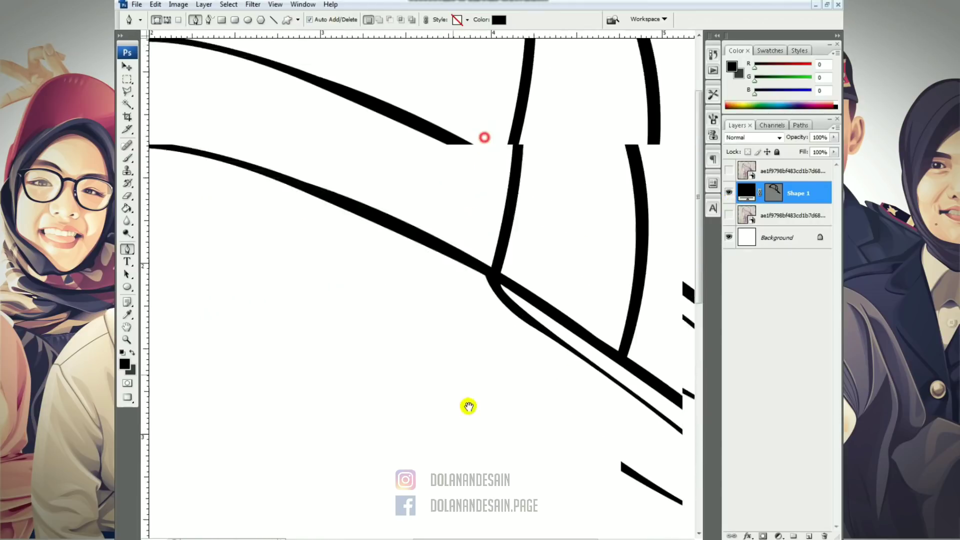
left_click_drag(487, 240, 499, 283)
Step: Adjust the curve handles of the outer and inner crown edges to smooth and thicken the outline toward the back of the cap
left_click(435, 76)
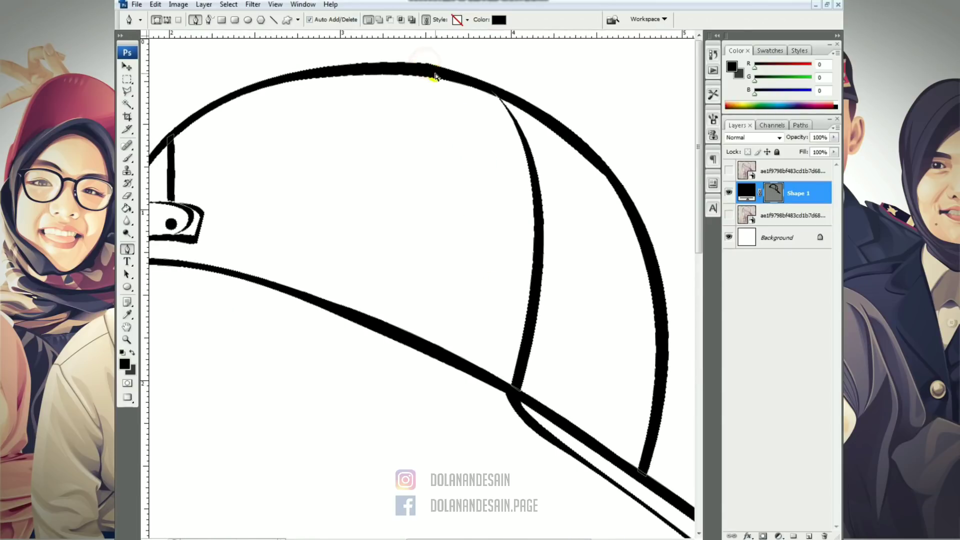
left_click(429, 64, "ctrl")
left_click_drag(468, 115, 453, 114)
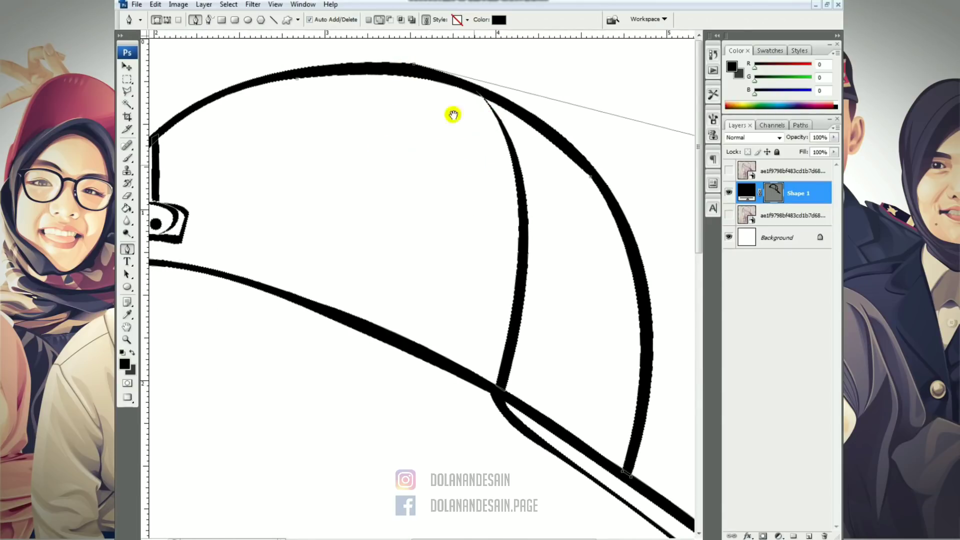
key("ctrl+minus")
mouse_move(643, 111)
left_mouse_down()
mouse_move(630, 95)
mouse_move(642, 97)
left_mouse_up()
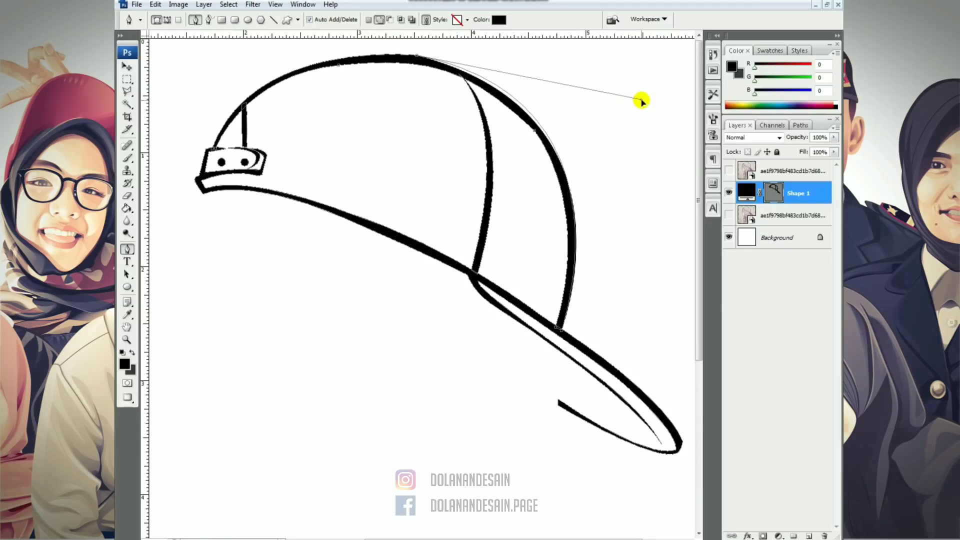
left_click(535, 131, "ctrl")
left_click_drag(470, 71, 474, 70)
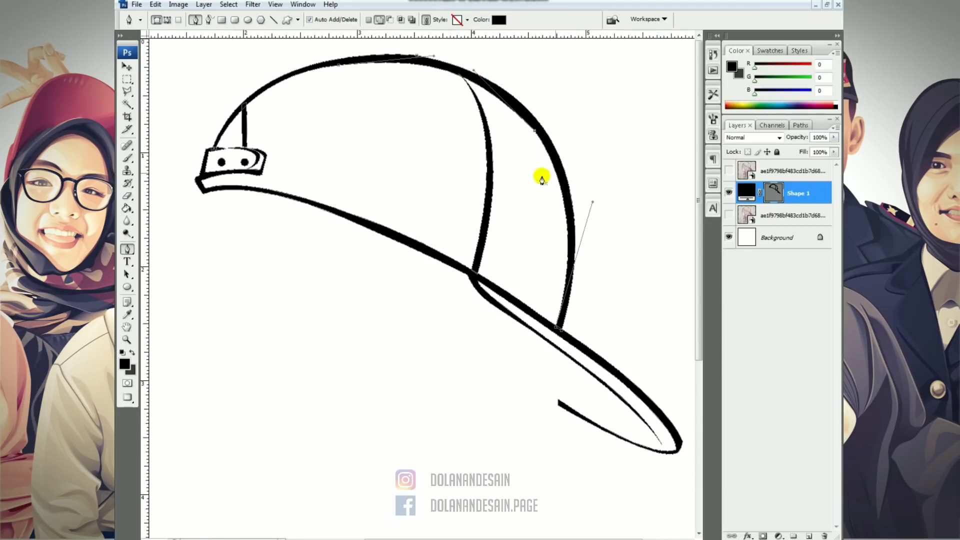
scroll(403, 145, "right", 1)
left_click(411, 55, "ctrl")
key("ctrl+minus")
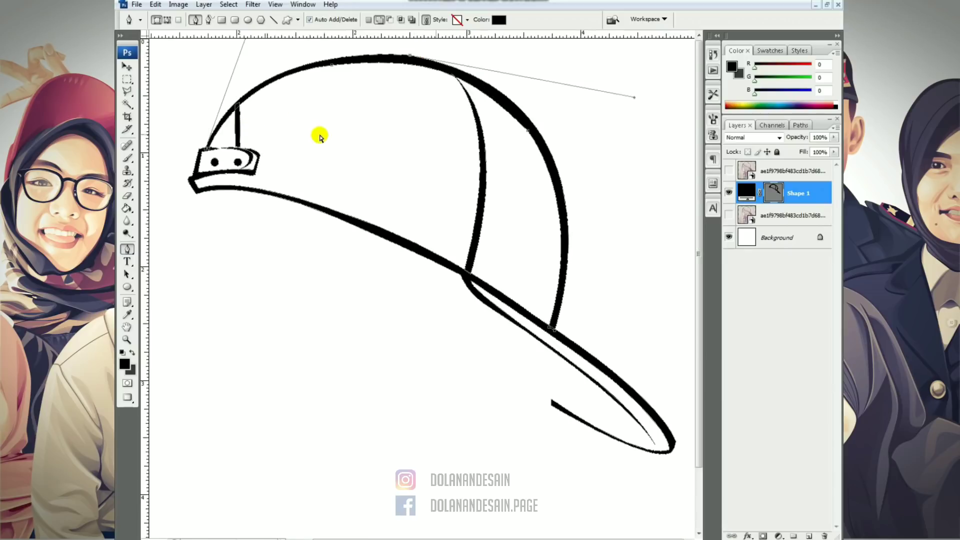
key("ctrl+minus")
left_click_drag(350, 99, 355, 92)
key("ctrl+plus")
key("ctrl+plus")
left_click_drag(511, 234, 455, 359)
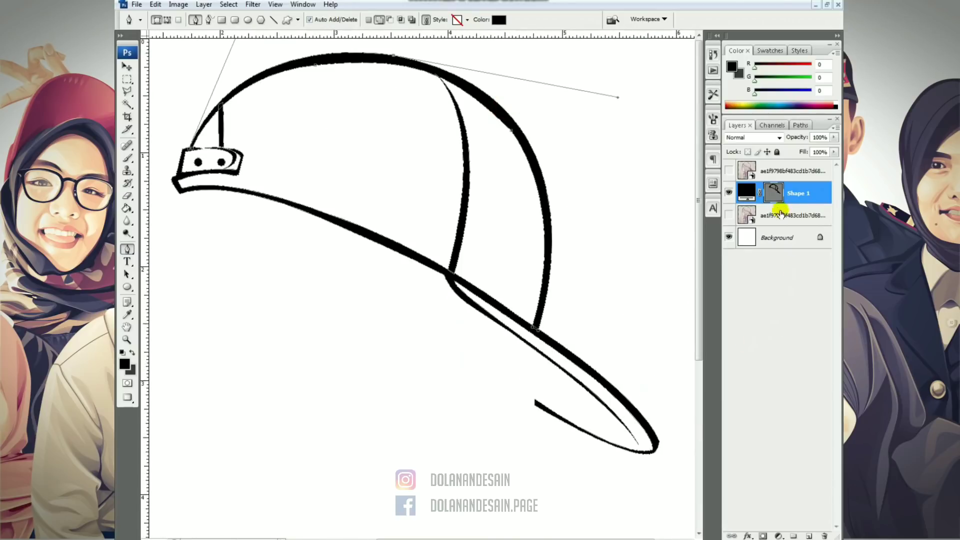
Step: Show the sketch copy again, reactivate the shape's vector mask and set the Pen tool to add to the shape area
left_click(771, 203)
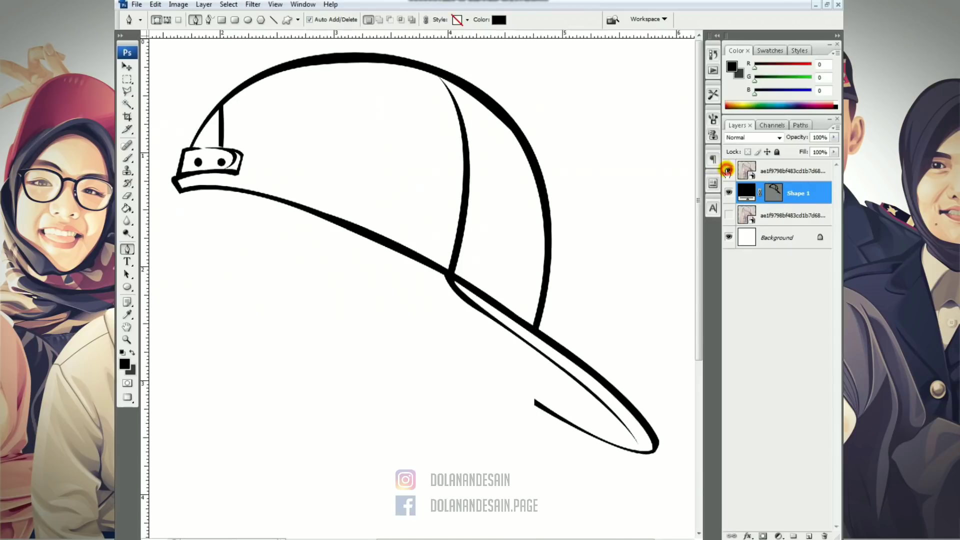
left_click(728, 170)
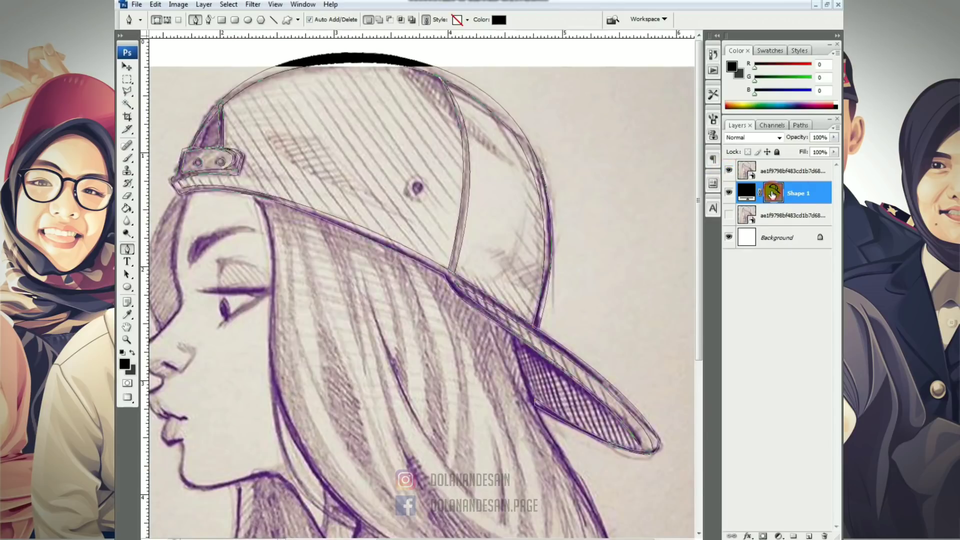
left_click(379, 20)
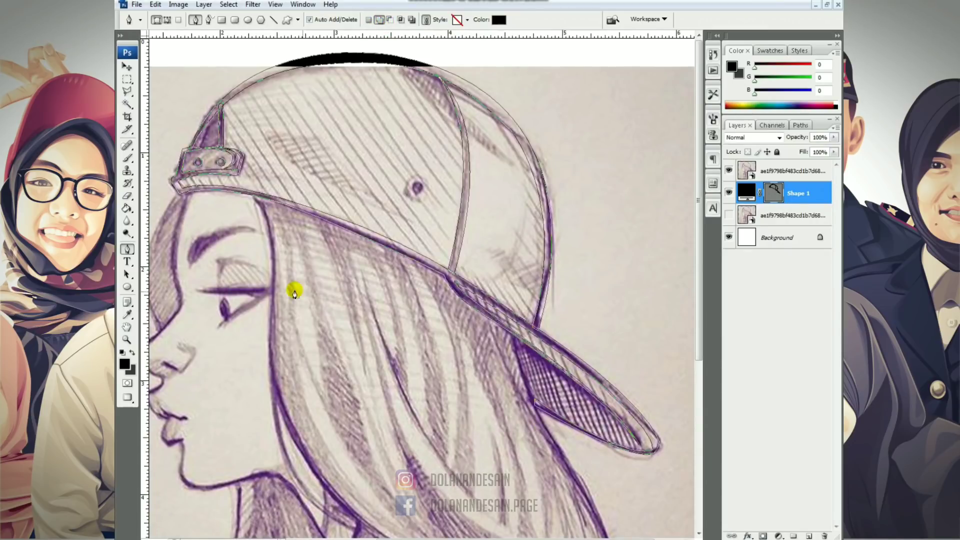
Step: Trace the inner edge of the face profile from the cap brim down the forehead and around the nose tip to the nose base
mouse_move(217, 238)
left_mouse_down()
mouse_move(332, 232)
mouse_move(230, 235)
mouse_move(277, 205)
left_mouse_up()
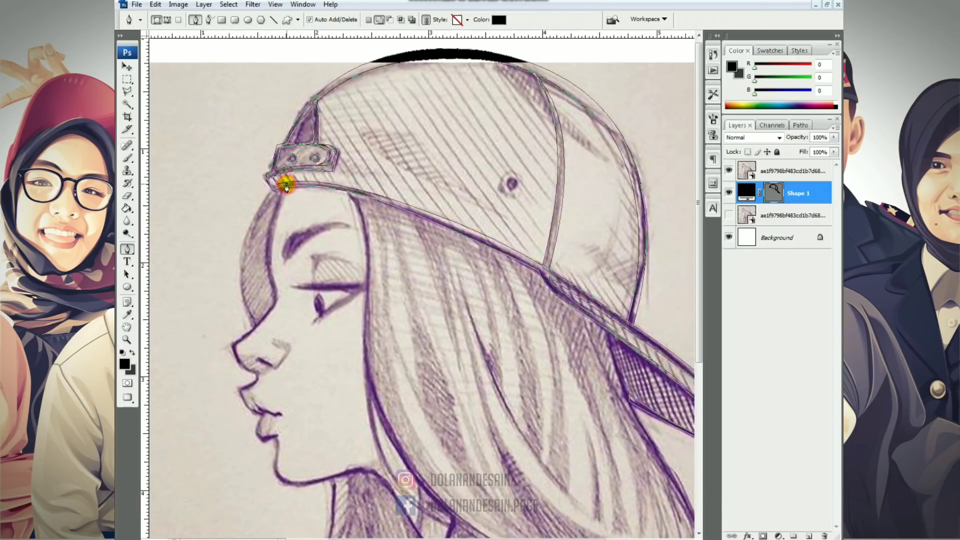
left_click(286, 187)
left_click_drag(276, 289, 255, 334)
key("ctrl+plus")
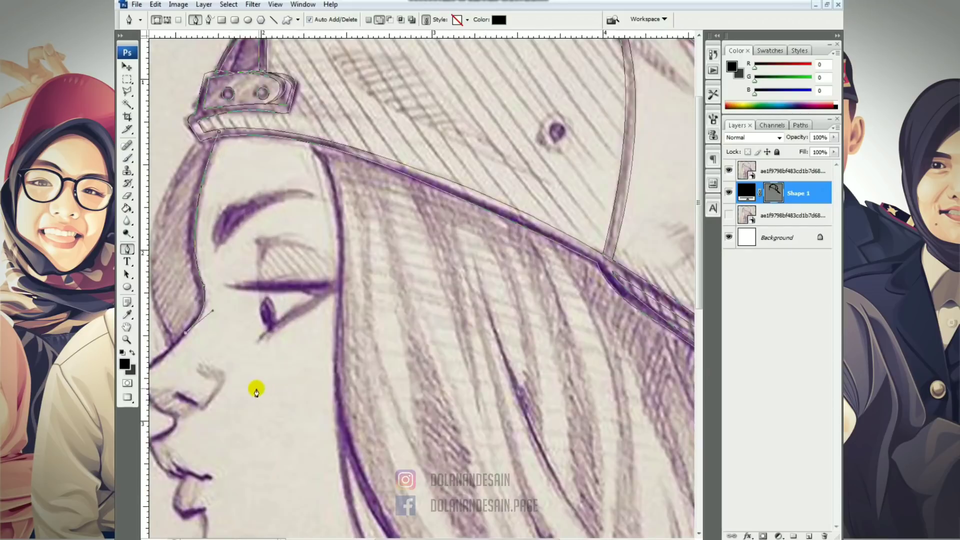
left_click_drag(256, 390, 425, 336)
left_click_drag(313, 321, 296, 330)
left_click_drag(354, 280, 382, 254, "ctrl")
left_click(313, 321, "alt")
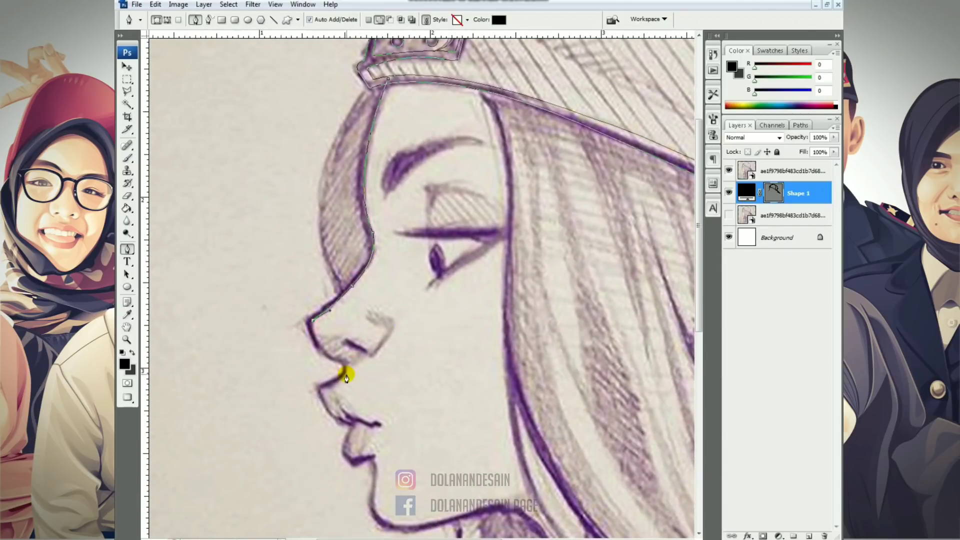
mouse_move(345, 361)
left_mouse_down()
mouse_move(396, 352)
mouse_move(356, 361)
left_mouse_up()
Step: Trace the profile's outer edge from the nose back up the forehead, closing the outline at the cap and adjusting the forehead curve
left_click(369, 245)
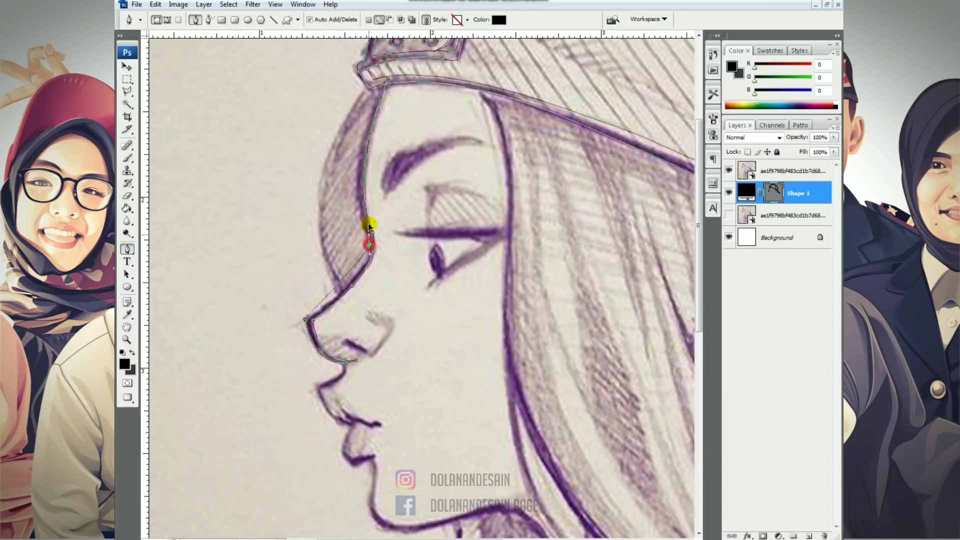
left_click_drag(369, 226, 343, 219)
left_click(369, 244, "alt")
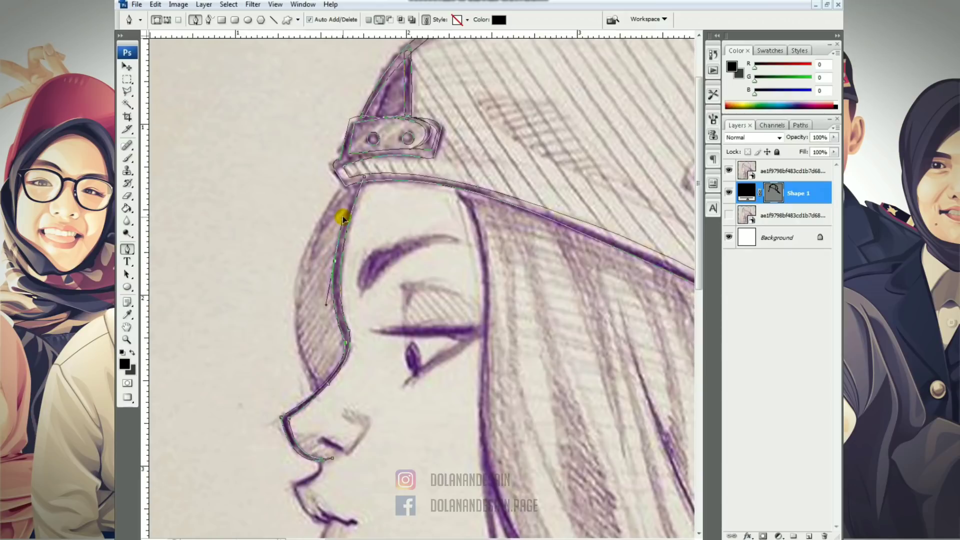
left_click(351, 182)
left_click(364, 177)
left_click(334, 260, "ctrl")
left_click_drag(336, 261, 332, 253)
Step: Trace the front edge of the hair lock before the forehead as a thin closed outline from the nose bridge to the cap
left_click_drag(412, 320, 414, 253)
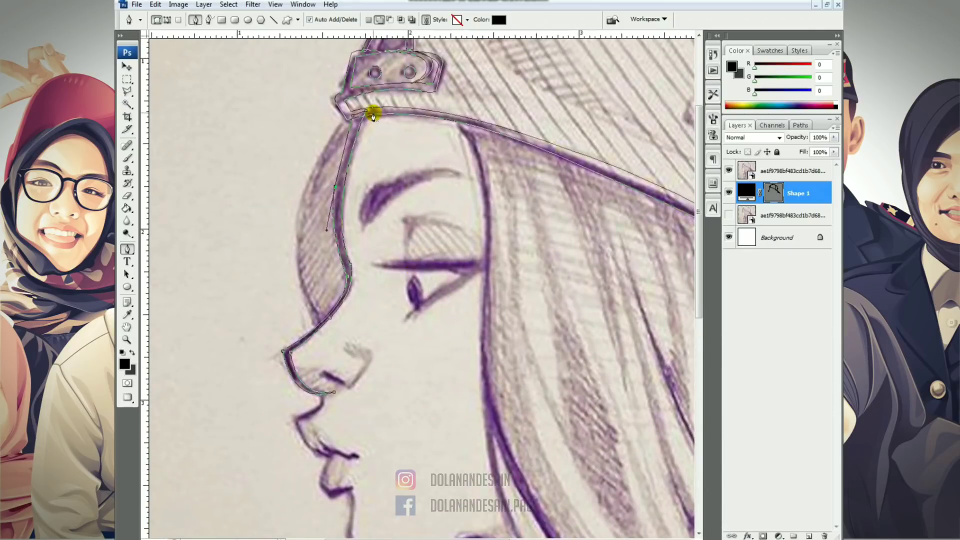
left_click_drag(323, 320, 380, 391)
left_click(324, 322, "alt")
left_click(318, 326)
left_click_drag(349, 118, 441, 124)
Step: Draw the short slanted nostril line as a closed shape above the nose base
left_click_drag(444, 314, 435, 96)
left_click_drag(313, 340, 310, 312)
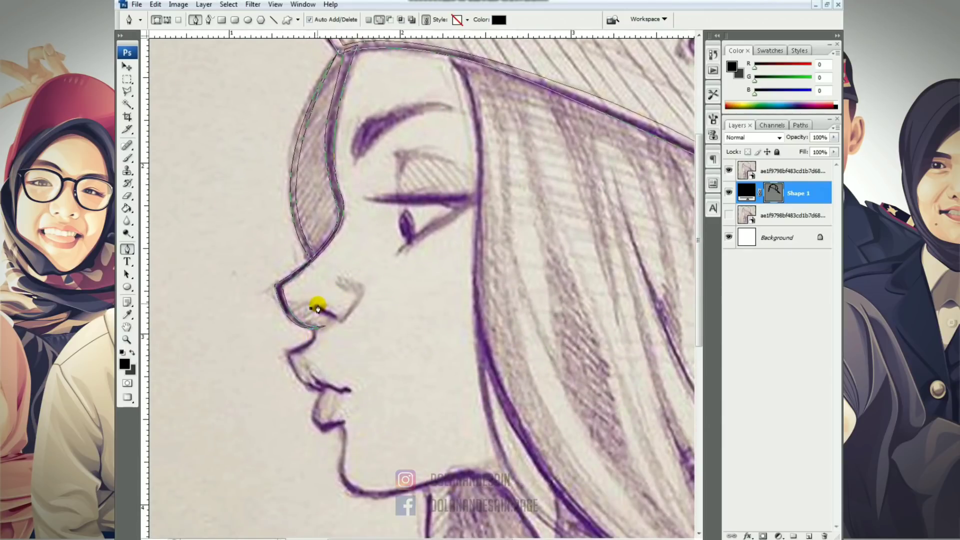
key("ctrl+plus")
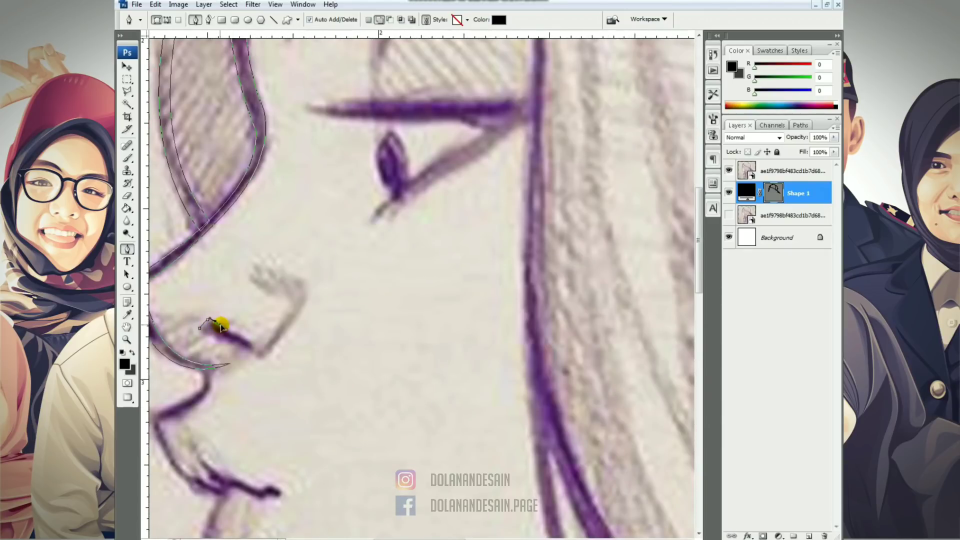
left_click_drag(250, 339, 203, 335)
key("ctrl+minus")
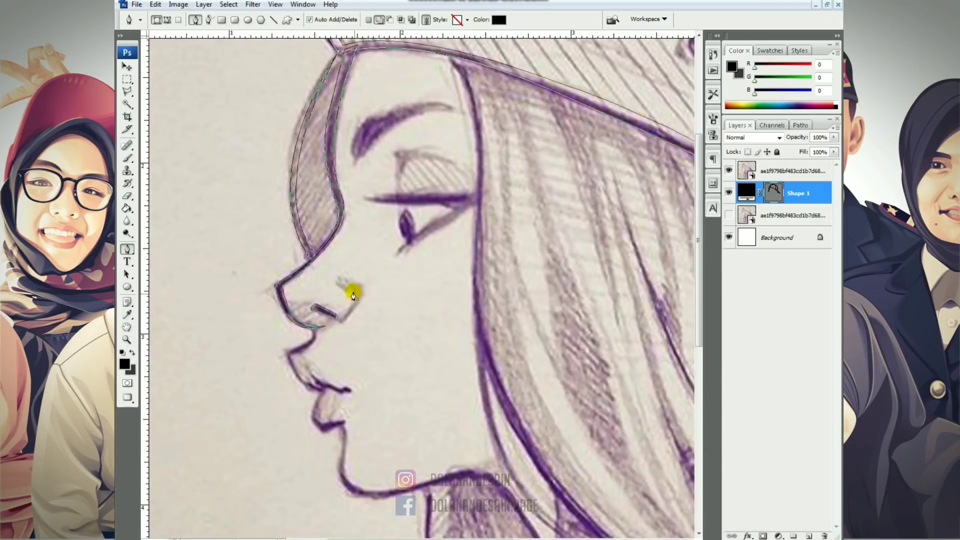
Step: Draw the curved nose wing behind the nostril as a closed tapered shape and adjust its upper end
key("ctrl+plus")
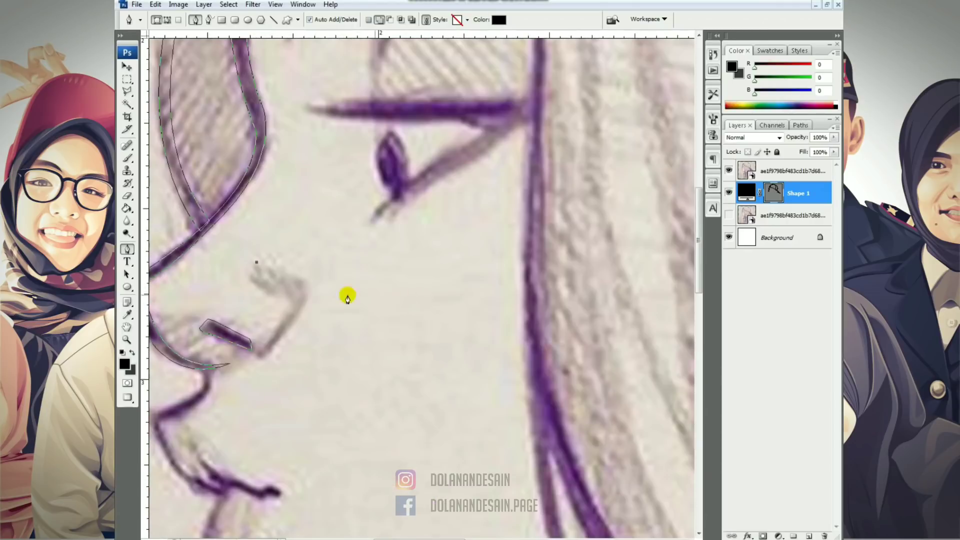
left_click(275, 291)
left_click_drag(260, 353, 204, 400)
left_click_drag(307, 295, 319, 260)
left_click(256, 263)
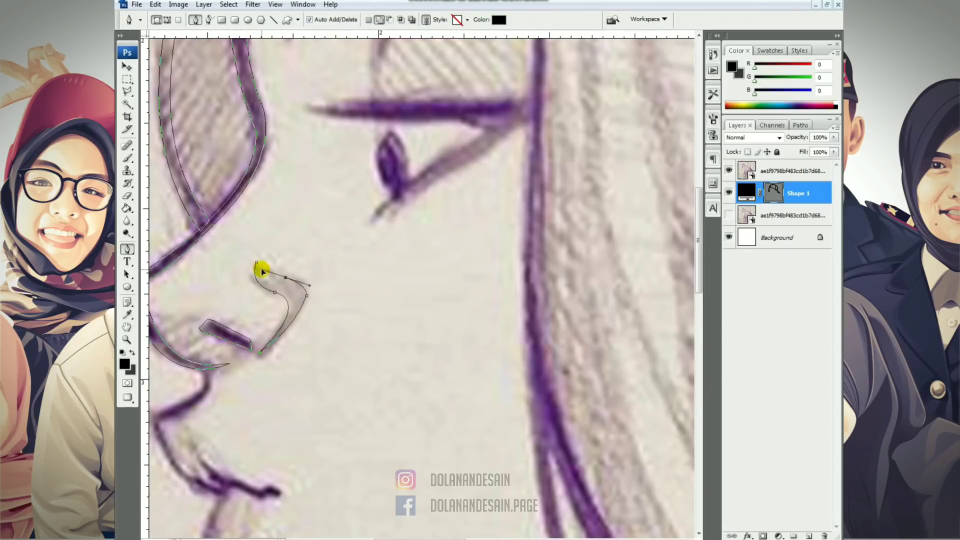
left_click(286, 277, "alt")
left_click_drag(256, 263, 248, 255)
left_click_drag(283, 330, 320, 307)
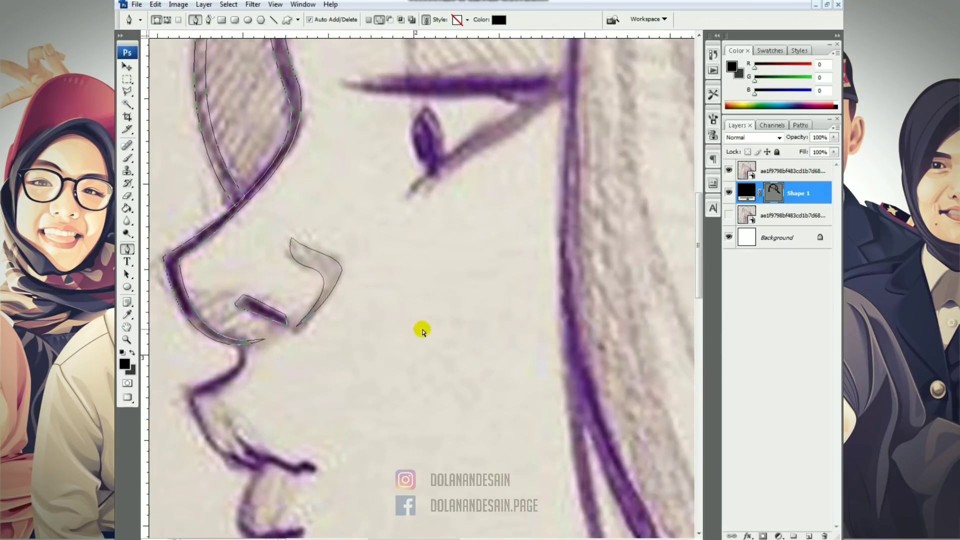
Step: Check the face line art with the sketch copy hidden, restore the sketch and reactivate the shape's vector mask for adding to the shape area
key("ctrl+minus")
left_click(727, 171)
key("Return")
left_click(728, 170)
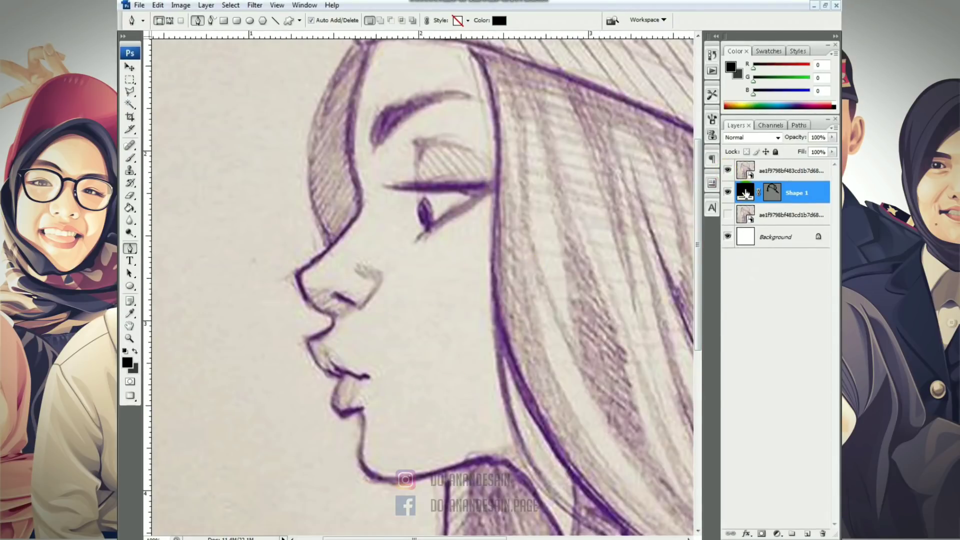
left_click(774, 198)
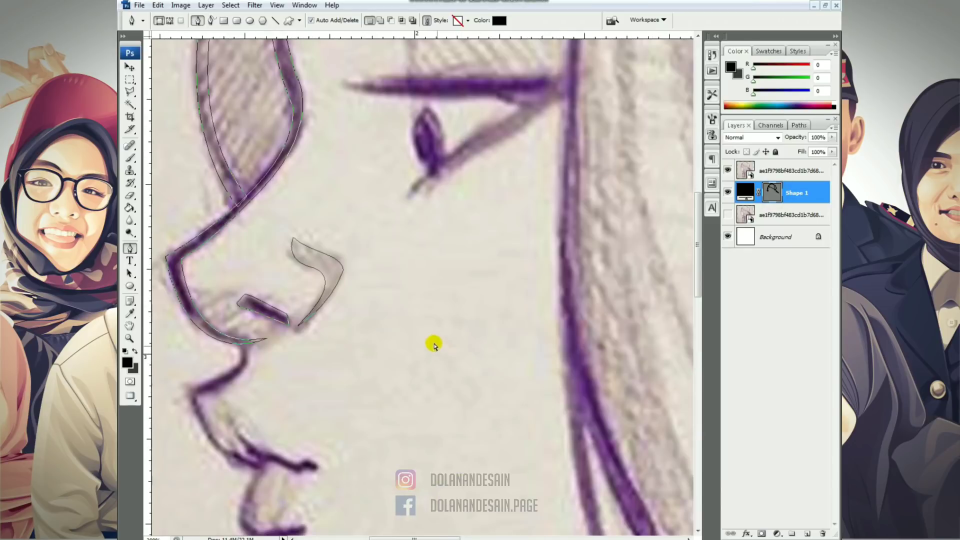
key("ctrl+plus")
left_click(380, 20)
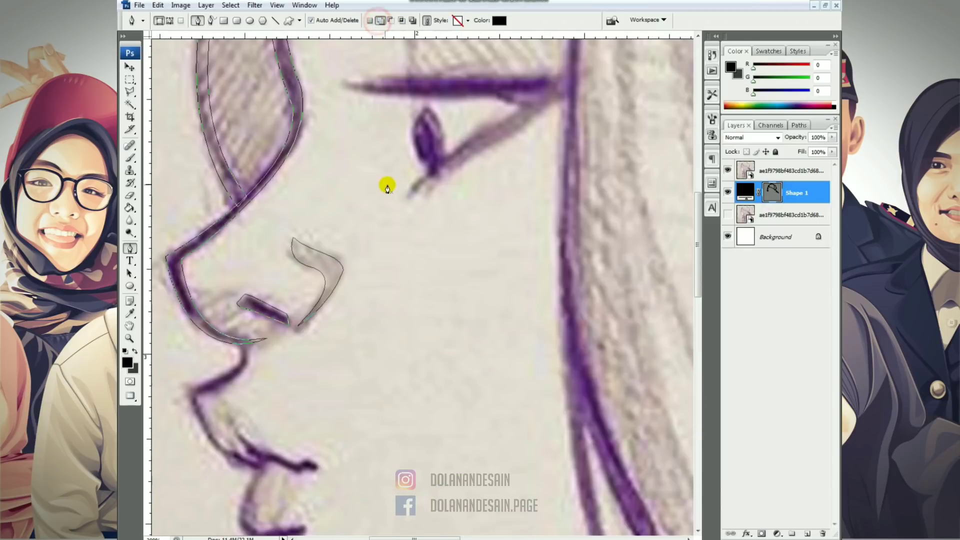
Step: Trace the inner edge from the nose base down the upper lip to where the lips meet
left_click_drag(272, 372, 316, 314)
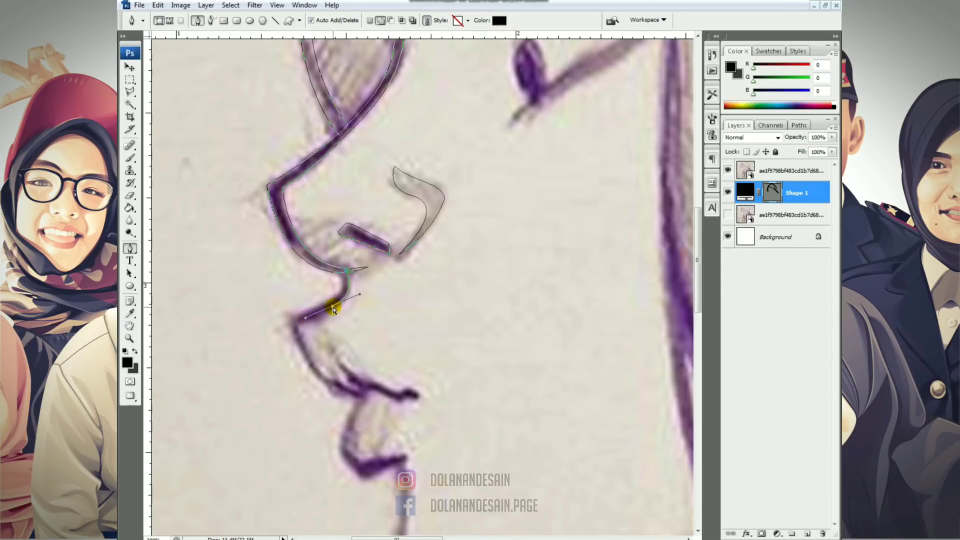
left_click_drag(332, 306, 333, 311)
left_click(328, 315, "alt")
left_click_drag(362, 394, 410, 393)
left_click(361, 390, "alt")
Step: Trace the upper lip fold and the mouth line out to the mouth corner and back to where the lips meet
left_click_drag(335, 359, 328, 342)
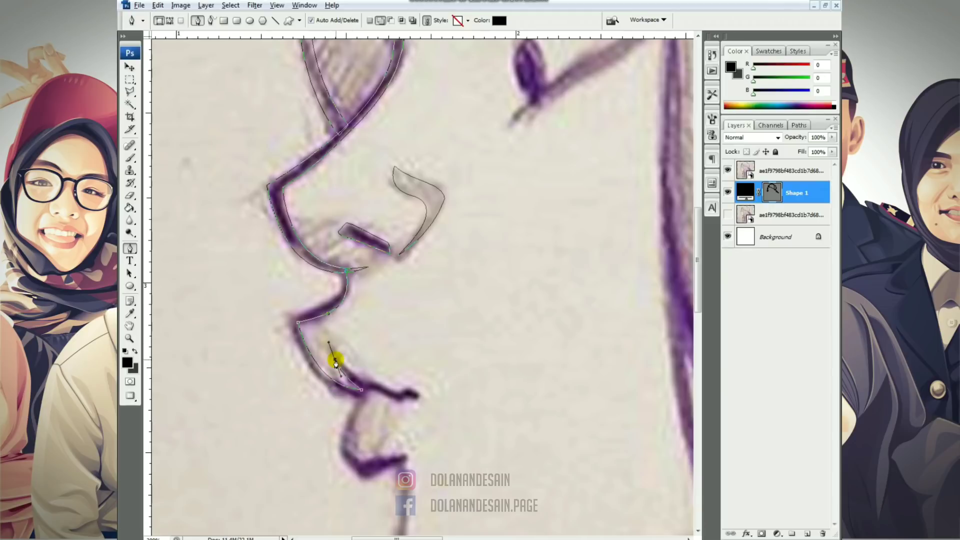
left_click(335, 359, "alt")
left_click(365, 379)
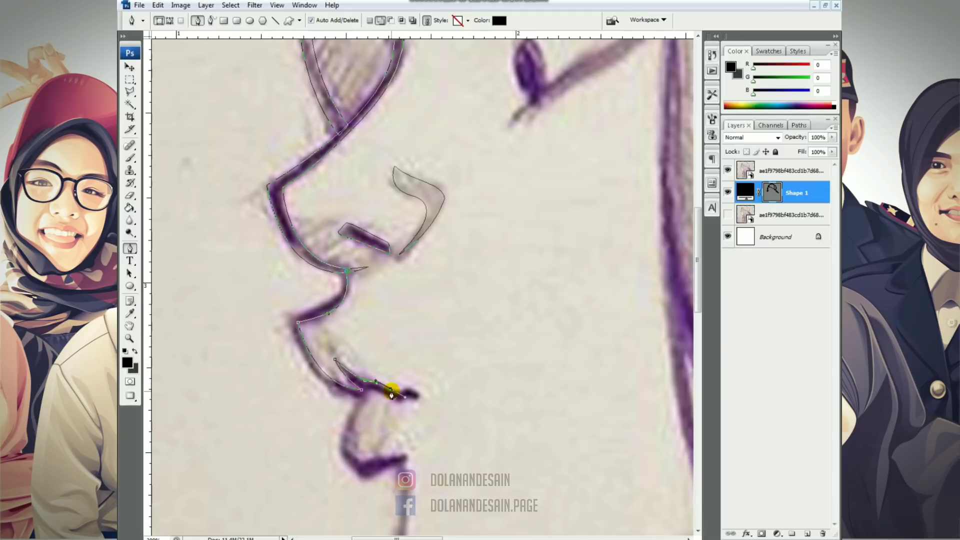
left_click(405, 387)
left_click_drag(420, 396, 367, 388)
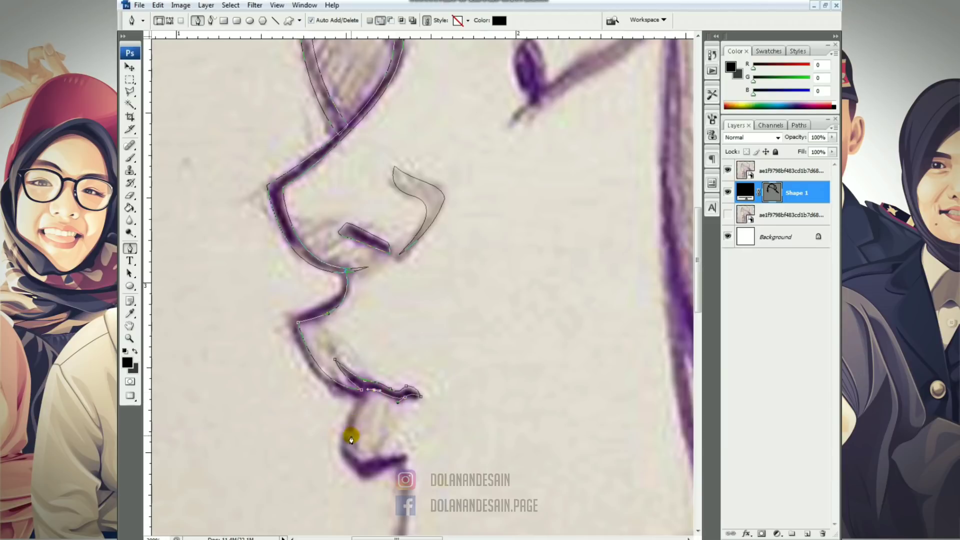
Step: Trace both edges of the lower lip and return along the upper lip's outer edge, closing the mouth outline at the nose base
left_click(405, 453)
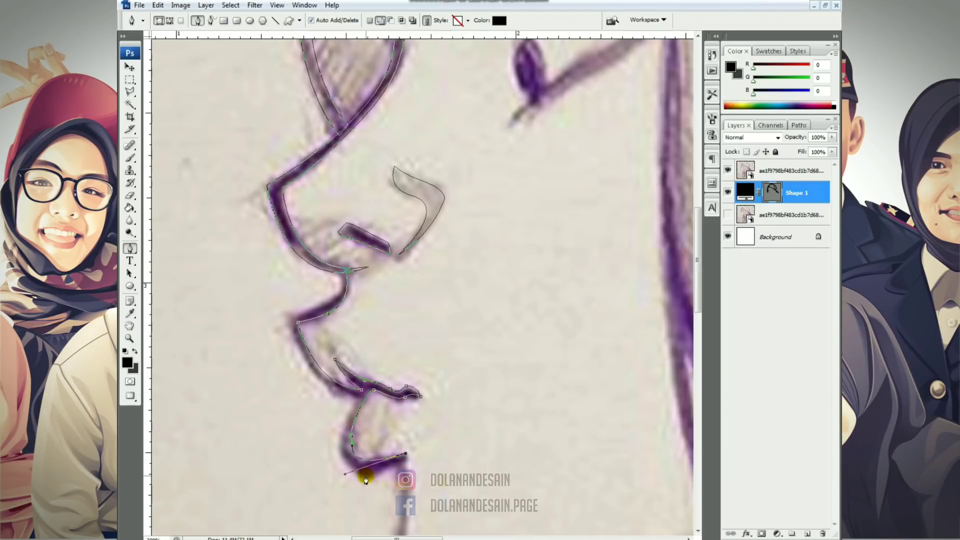
left_click_drag(365, 474, 348, 475)
left_click(340, 444)
left_click(359, 393)
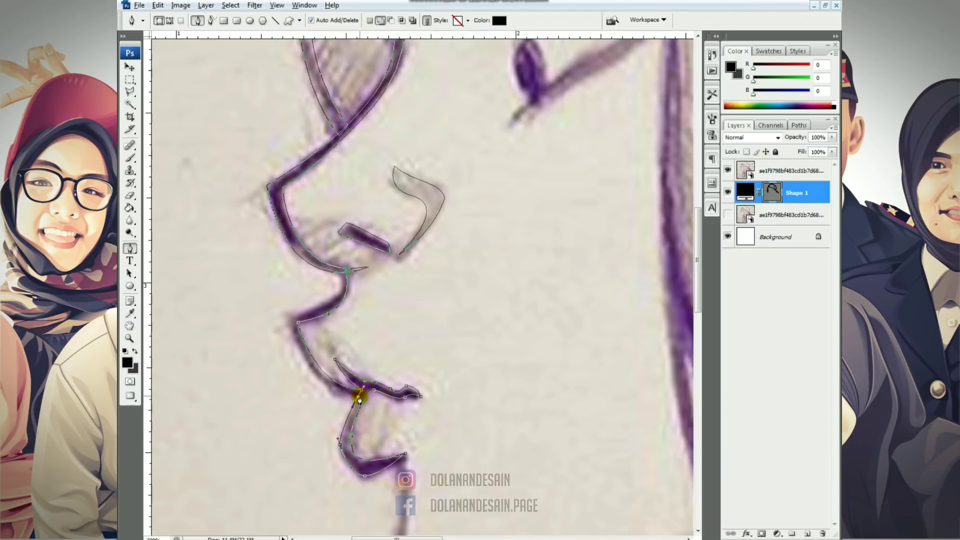
left_click_drag(285, 315, 272, 228)
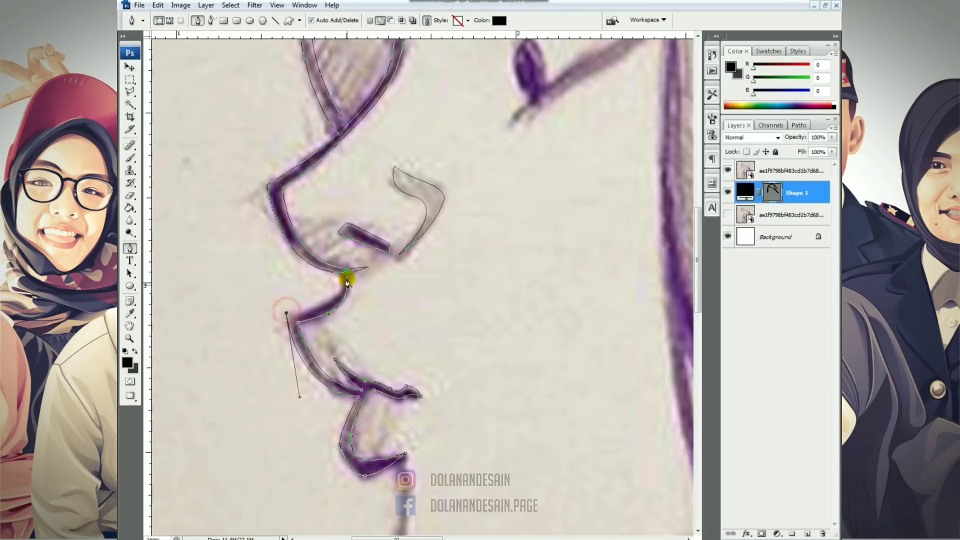
left_click_drag(341, 275, 332, 235)
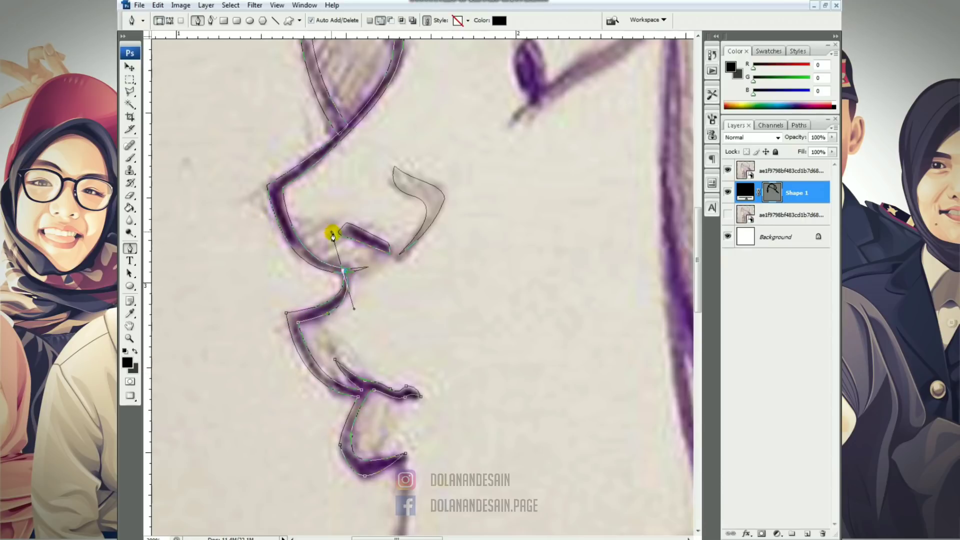
left_click(346, 271)
Step: Adjust the anchors and handles at the mouth corner to fit the sketched mouth line
key("ctrl+plus")
left_click_drag(411, 477, 412, 352)
left_click(419, 325, "ctrl")
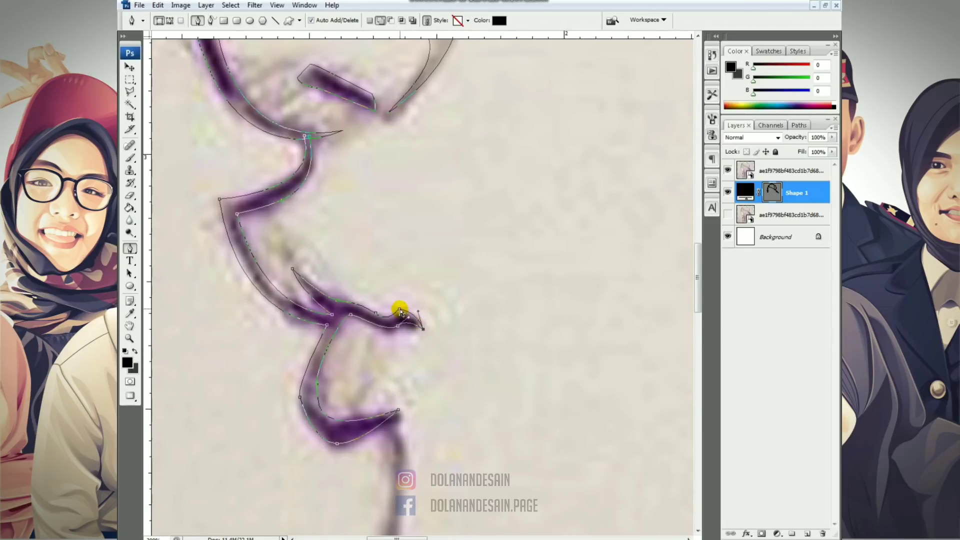
left_click(400, 313)
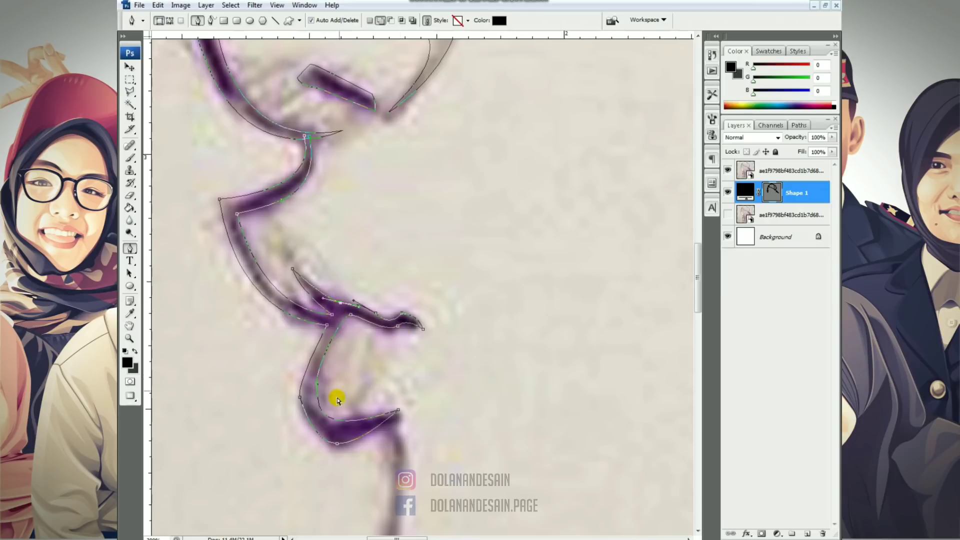
Step: Adjust the handles on the lower lip's outer and inner edges to smooth its front curve
left_click(299, 397)
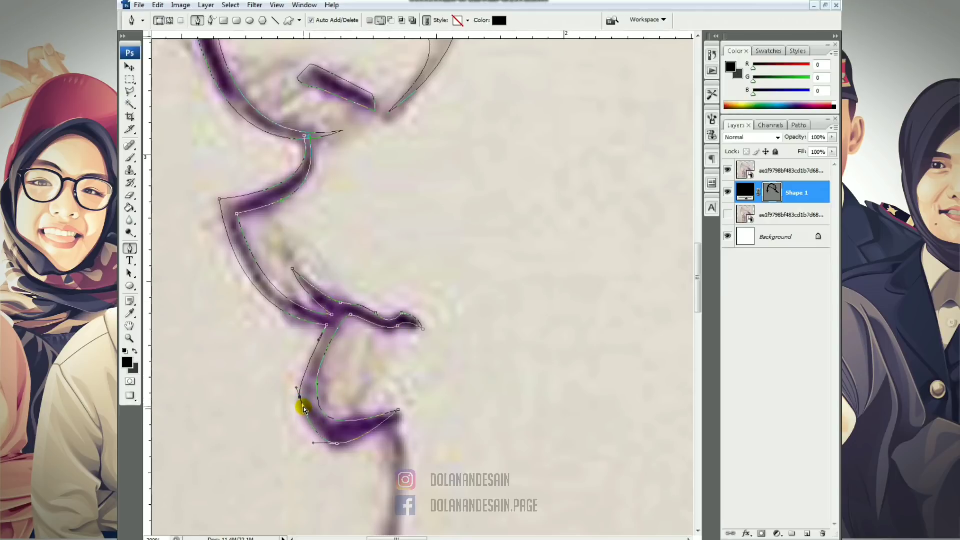
left_click_drag(304, 409, 300, 410)
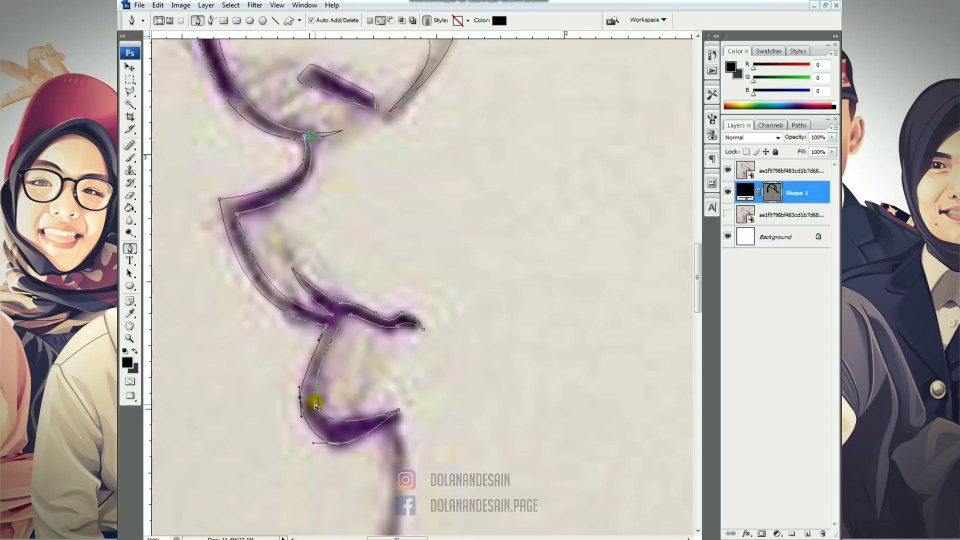
left_click_drag(300, 389, 313, 393)
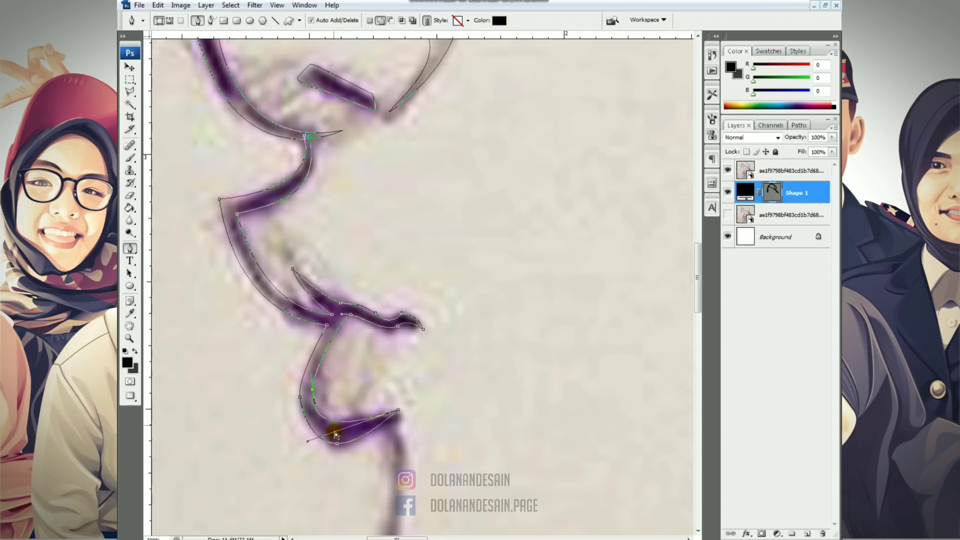
left_click_drag(309, 443, 310, 448)
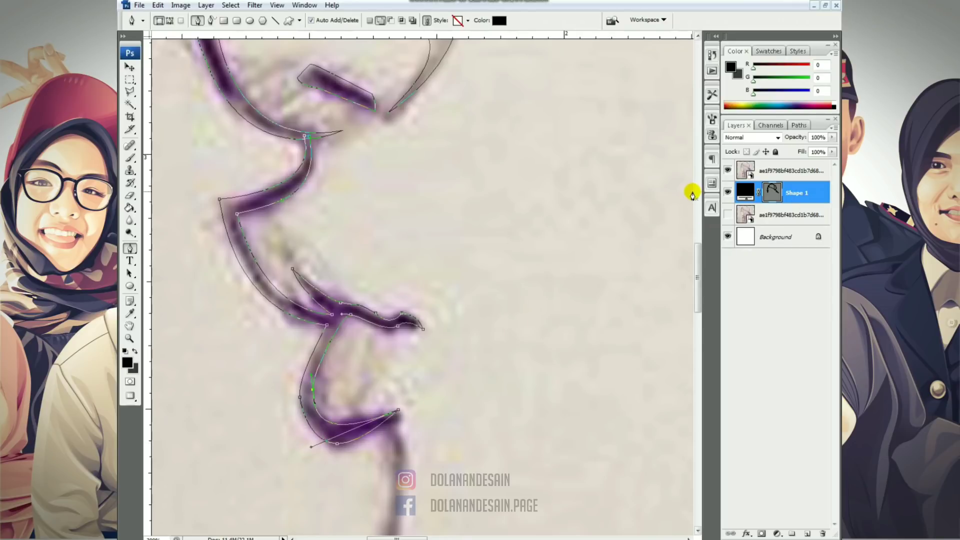
Step: Refine the underside of the lower lip near its pointed end above the chin
key("ctrl+plus")
key("ctrl+minus")
key("ctrl+minus")
key("ctrl+minus")
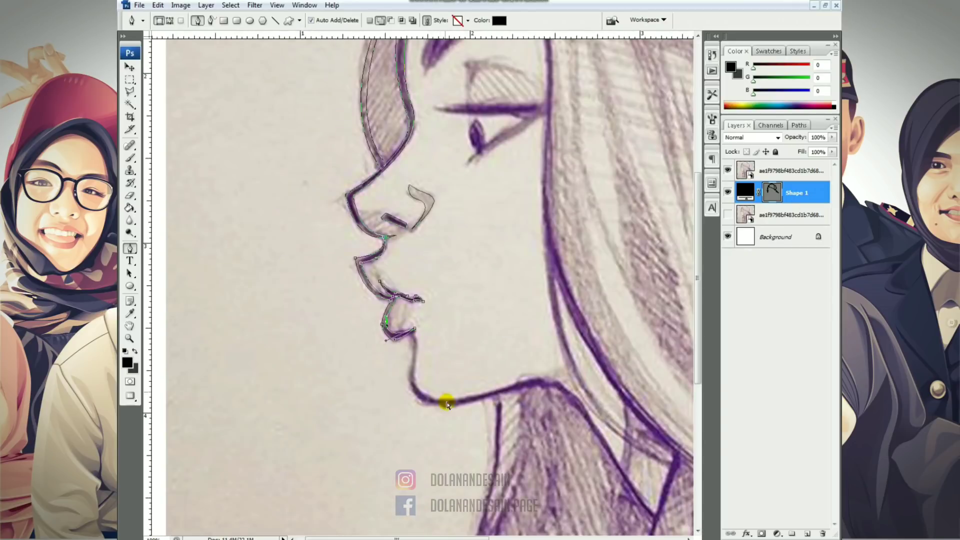
key("ctrl+plus")
left_click_drag(397, 414, 377, 336)
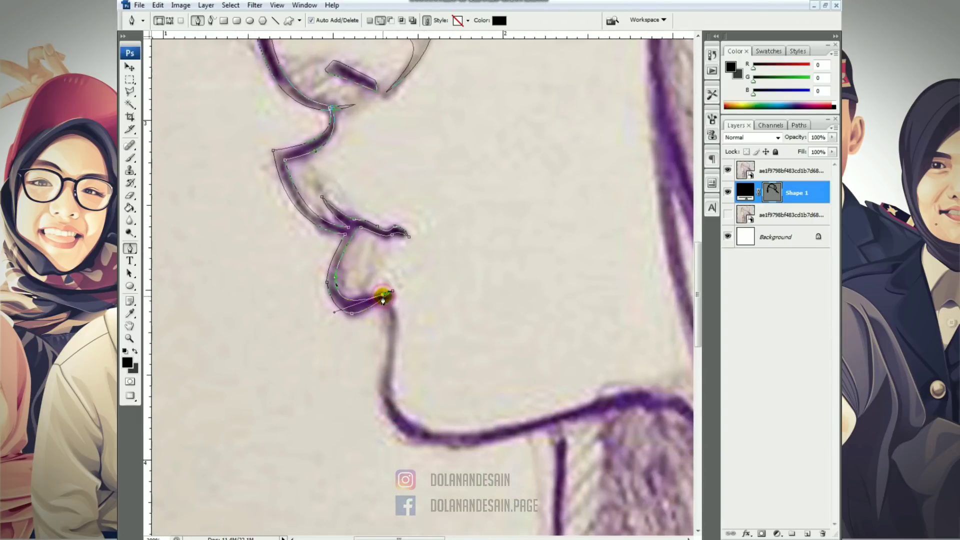
key("ctrl+plus")
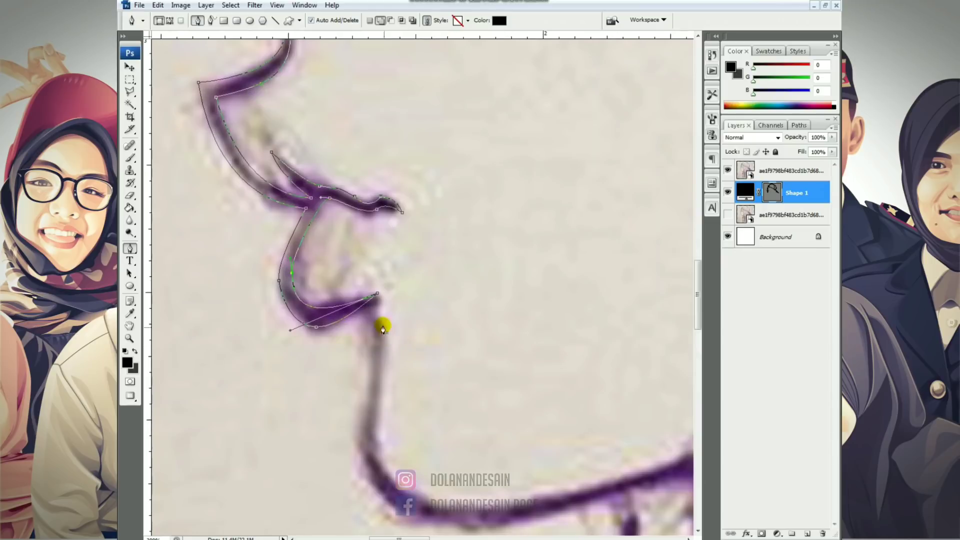
left_click(366, 302)
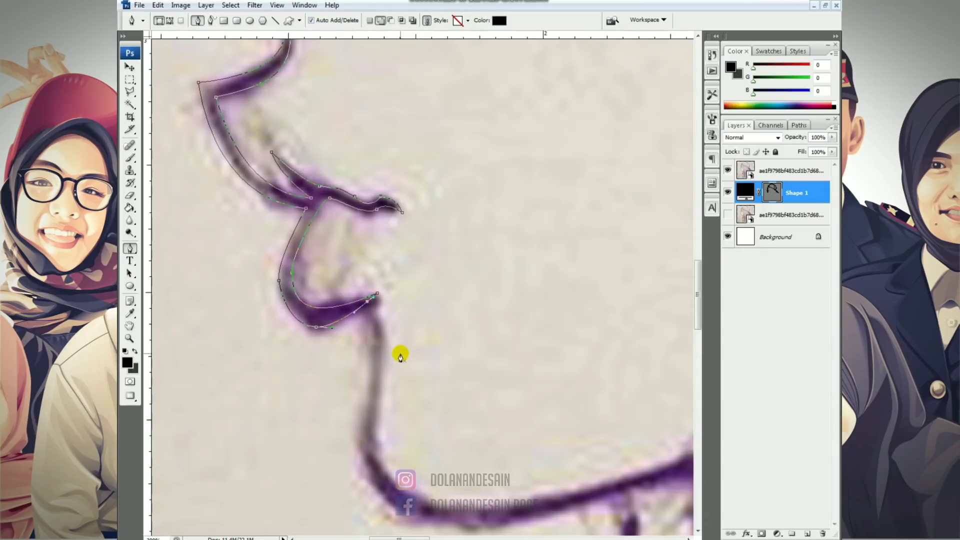
key("ctrl+minus")
left_click_drag(397, 333, 394, 359)
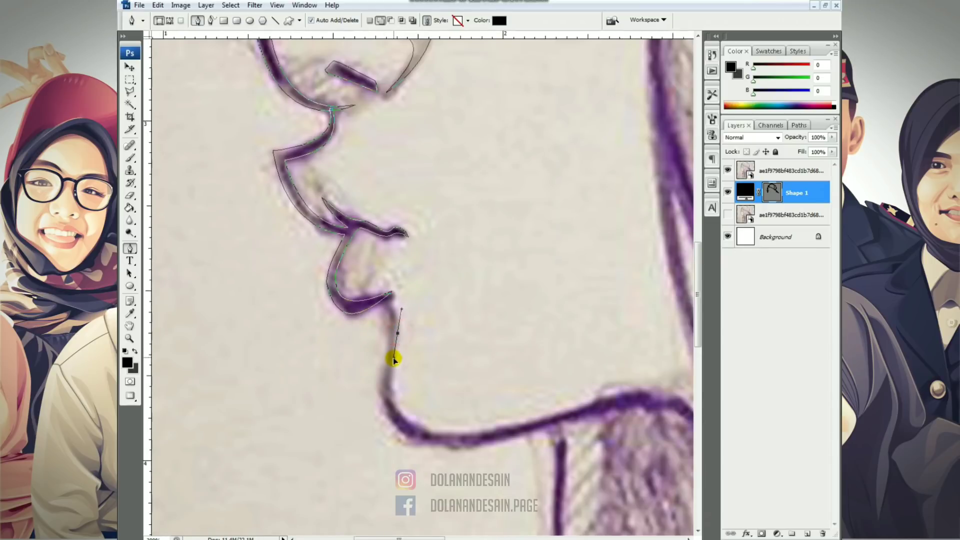
key("ctrl+z")
key("ctrl+plus")
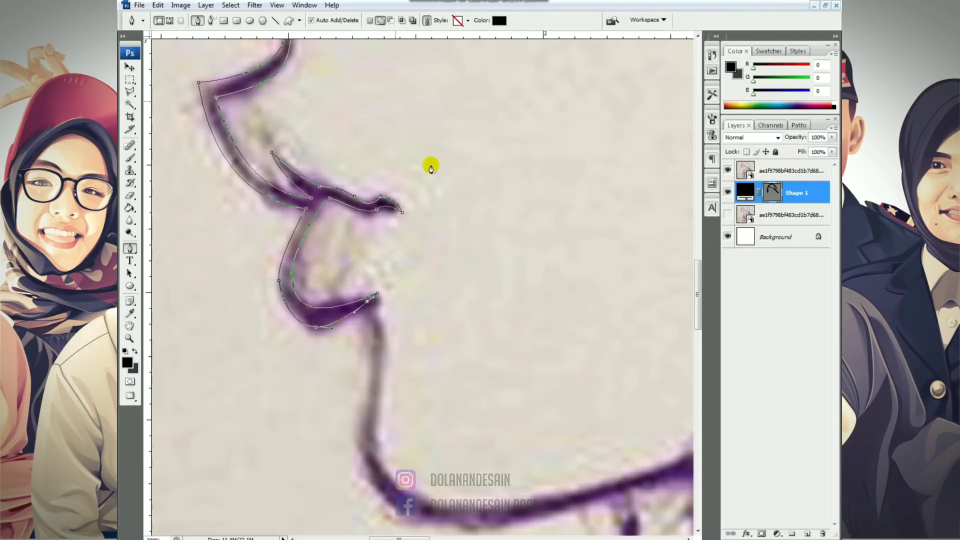
Step: Start an add-to-shape path at the lower lip's inner end and trace the inner edge of the chin line onto the jaw
left_click(363, 303)
left_click(774, 194)
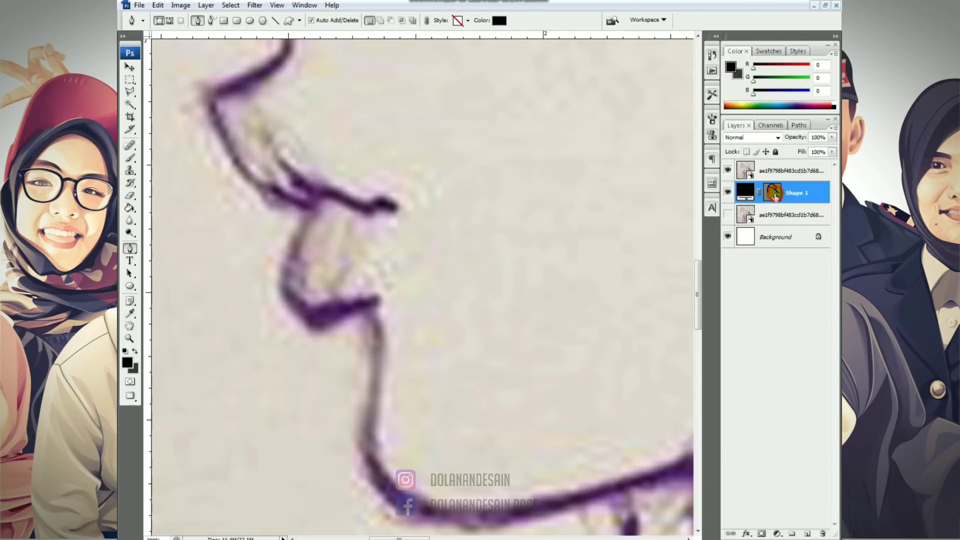
left_click(775, 195)
left_click(382, 20)
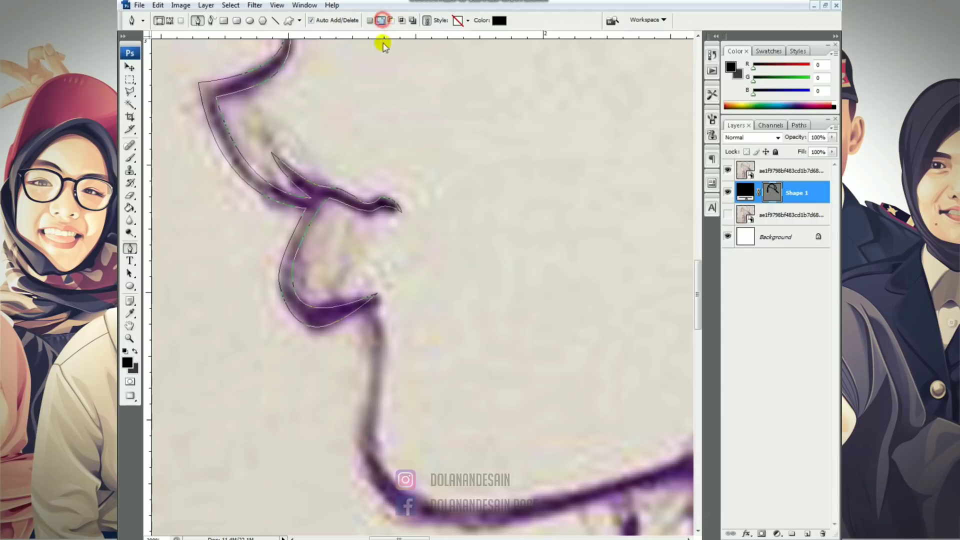
left_click(366, 300)
left_click_drag(385, 366, 373, 412)
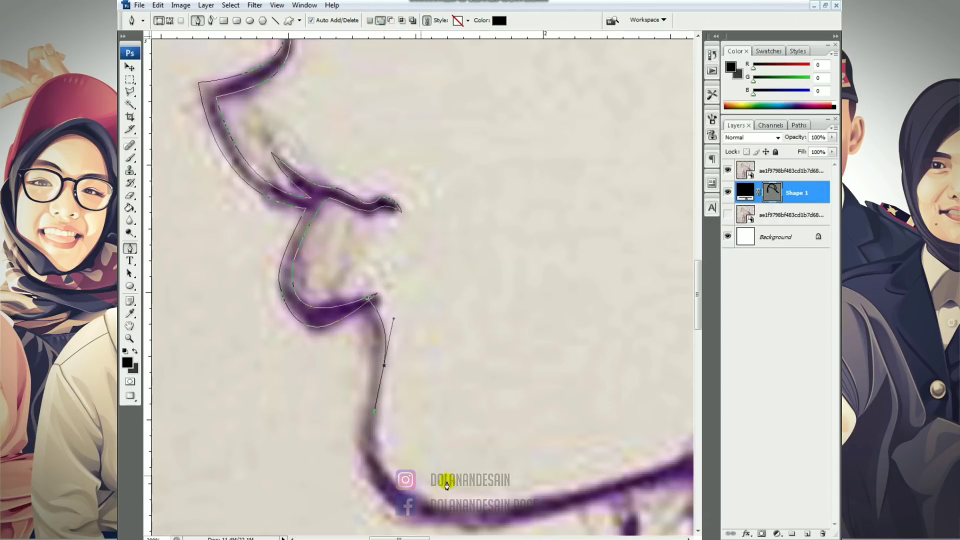
left_click_drag(589, 485, 614, 403)
key("ctrl+minus")
left_click_drag(224, 382, 281, 382)
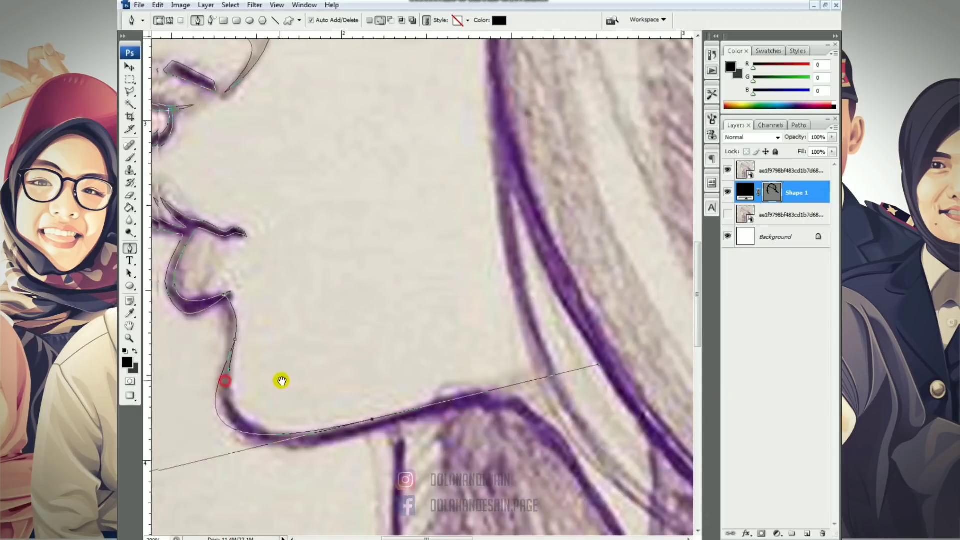
left_click_drag(156, 475, 220, 467)
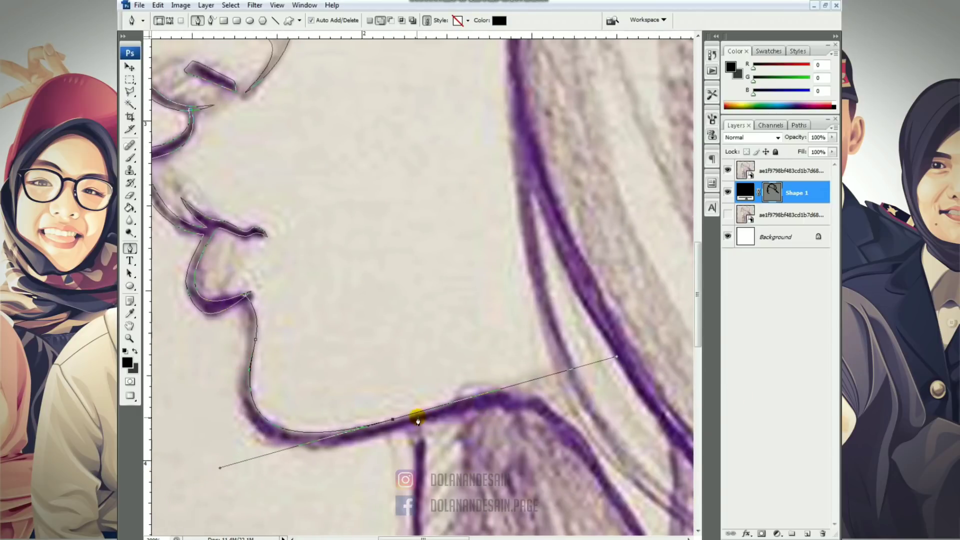
Step: Continue the path along the jaw's upper edge, curving over the top of the neck and down to the hair junction
scroll(404, 430, "down", 5)
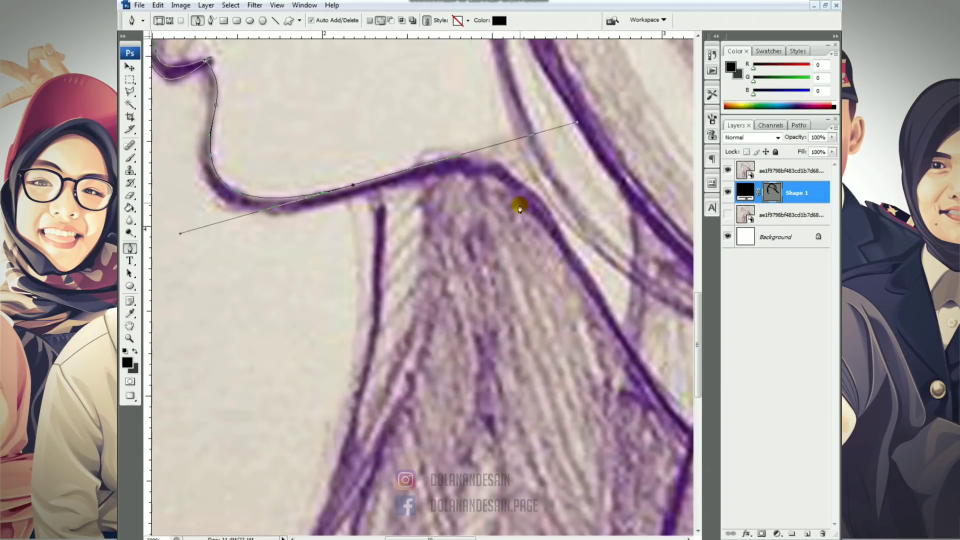
key("ctrl+minus")
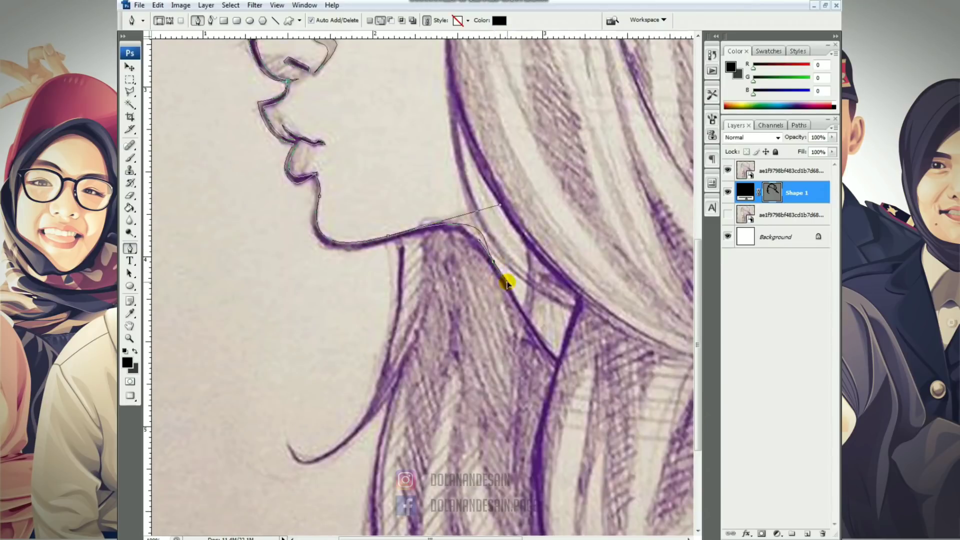
left_click_drag(492, 260, 535, 321)
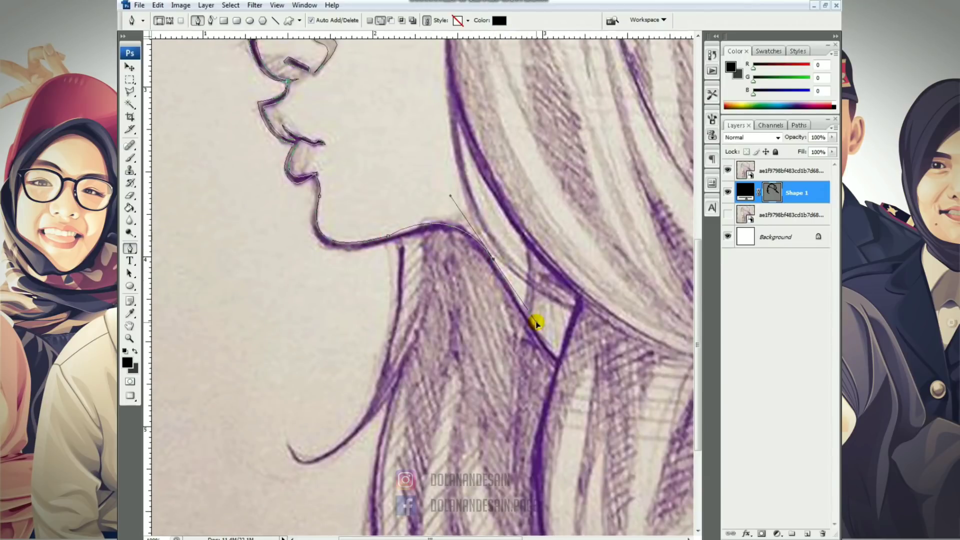
key("ctrl+z")
left_click(426, 225)
left_click_drag(488, 247, 503, 276)
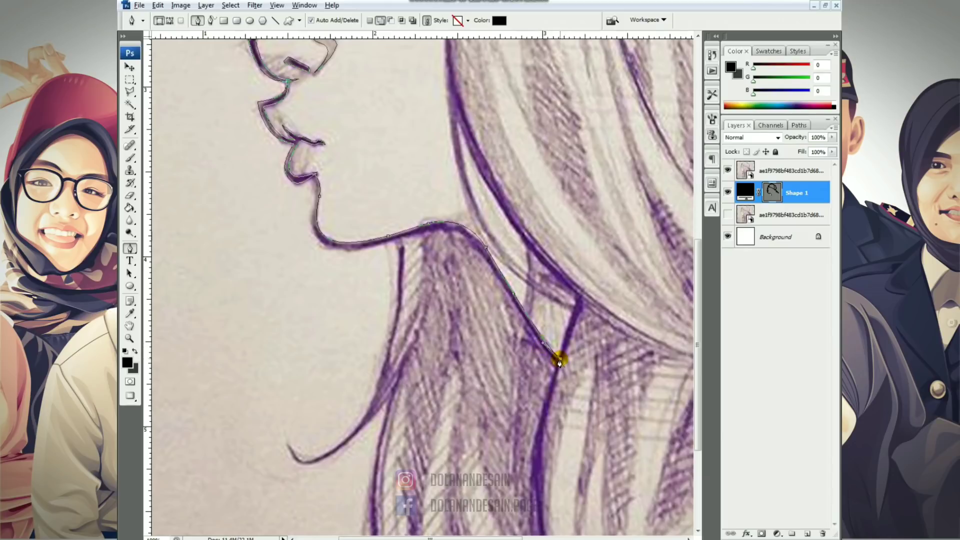
Step: Return along the underside of the jaw and around the chin's outer edge, closing the outline at the lower lip
left_click_drag(487, 264, 480, 247)
left_click_drag(389, 237, 316, 268)
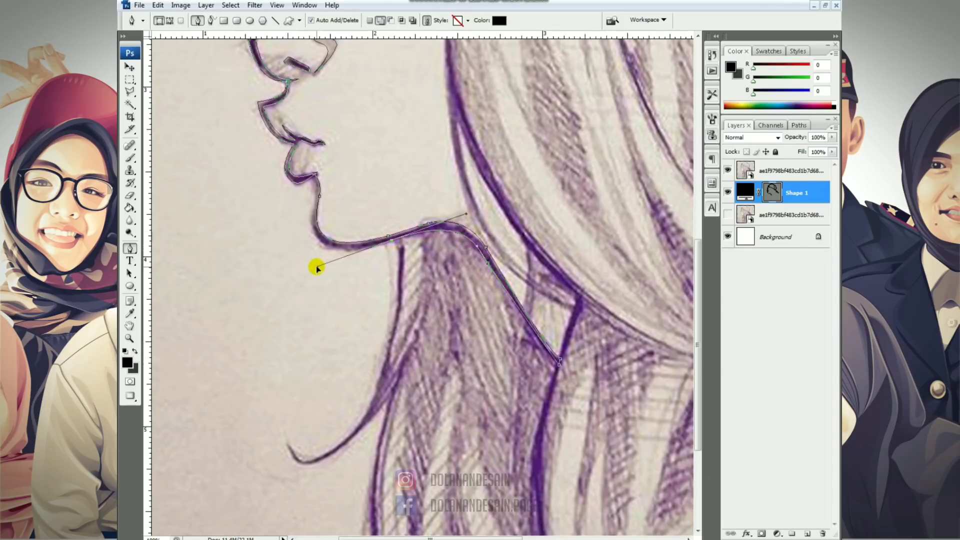
left_click_drag(312, 218, 310, 164)
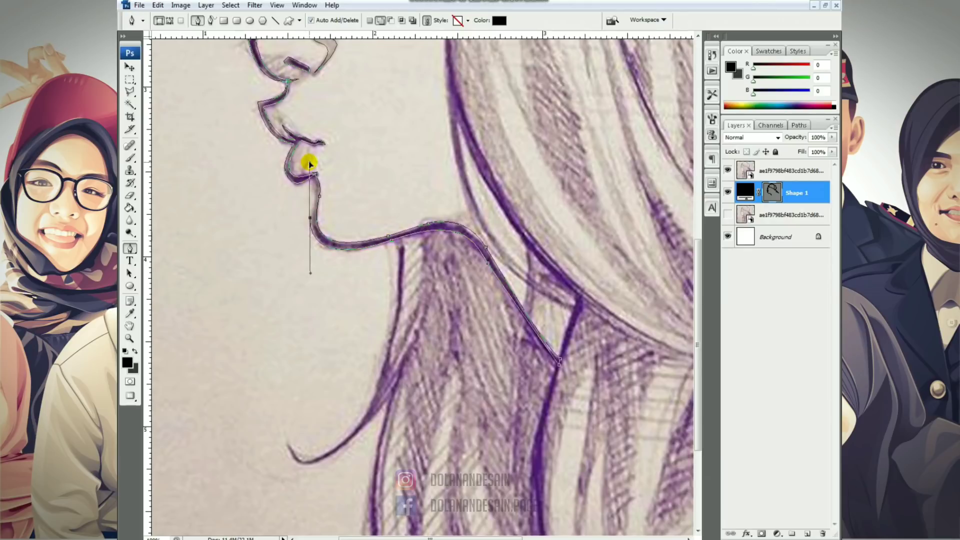
key("ctrl+plus")
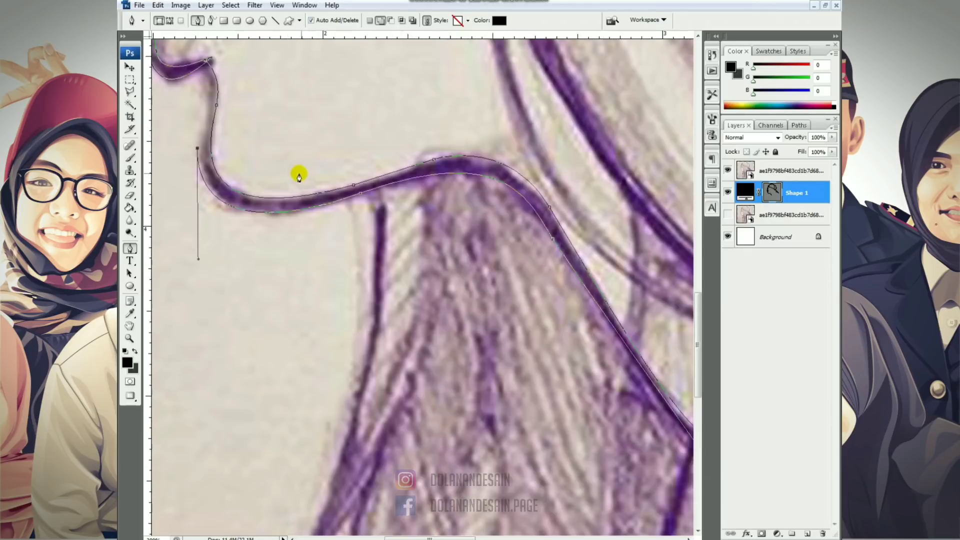
left_click_drag(220, 103, 311, 268)
left_click_drag(295, 230, 275, 195)
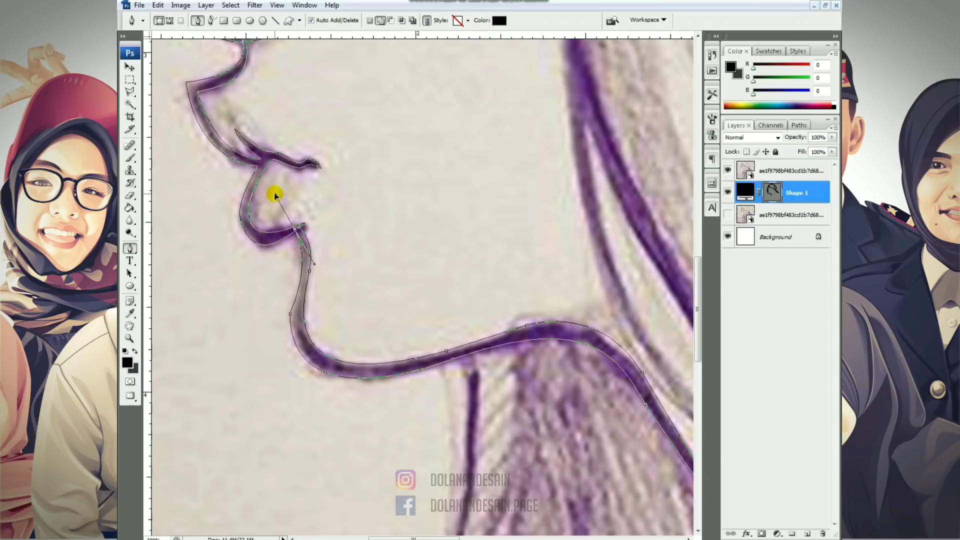
Step: Hide the top sketch layer to review the line art and turn the sketch back on
key("ctrl+minus")
left_click(727, 170)
key("ctrl+minus")
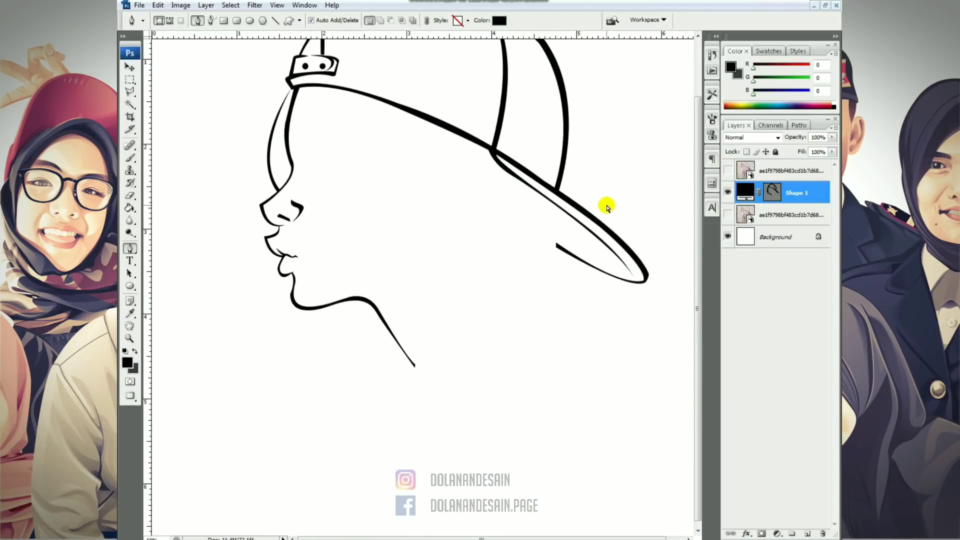
left_click(727, 170)
left_click(775, 195)
Step: Begin a new add-to-shape path for the eyebrow with a curved strand at its front end
key("ctrl+plus")
key("ctrl+plus")
left_click_drag(217, 148, 272, 90)
mouse_move(430, 277)
left_mouse_down()
mouse_move(413, 288)
mouse_move(392, 203)
left_mouse_up()
key("ctrl+minus")
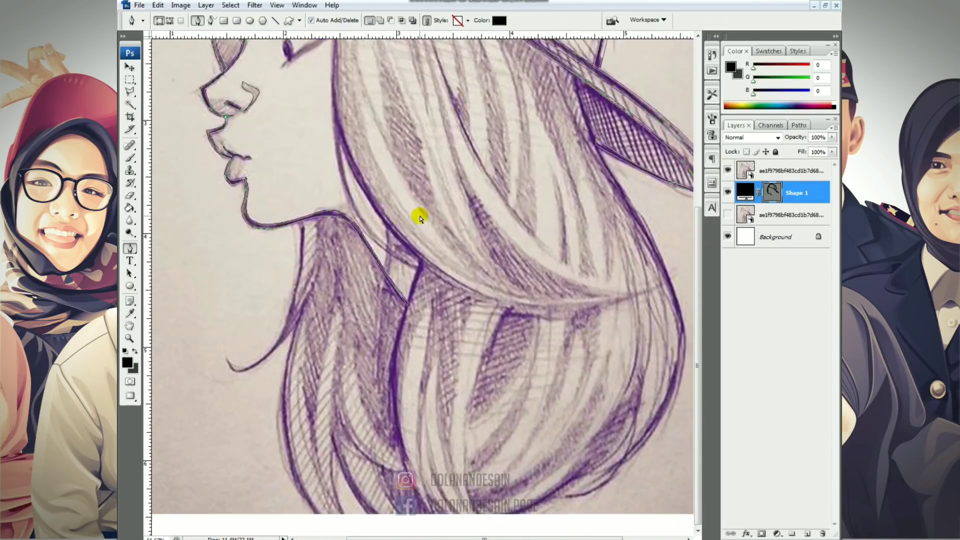
key("ctrl+minus")
key("ctrl+plus")
left_click_drag(371, 142, 312, 146)
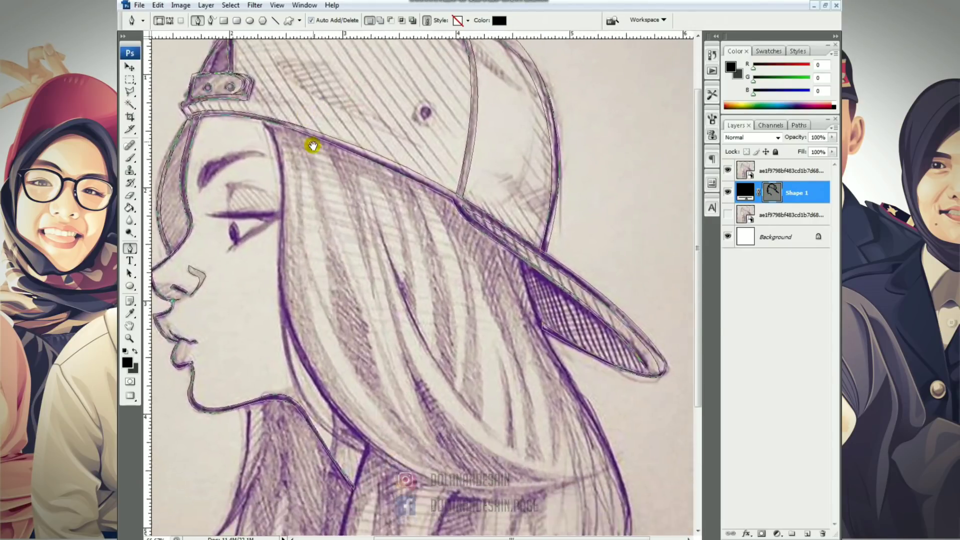
left_click_drag(395, 223, 497, 254)
key("ctrl+plus")
left_click_drag(250, 144, 275, 229)
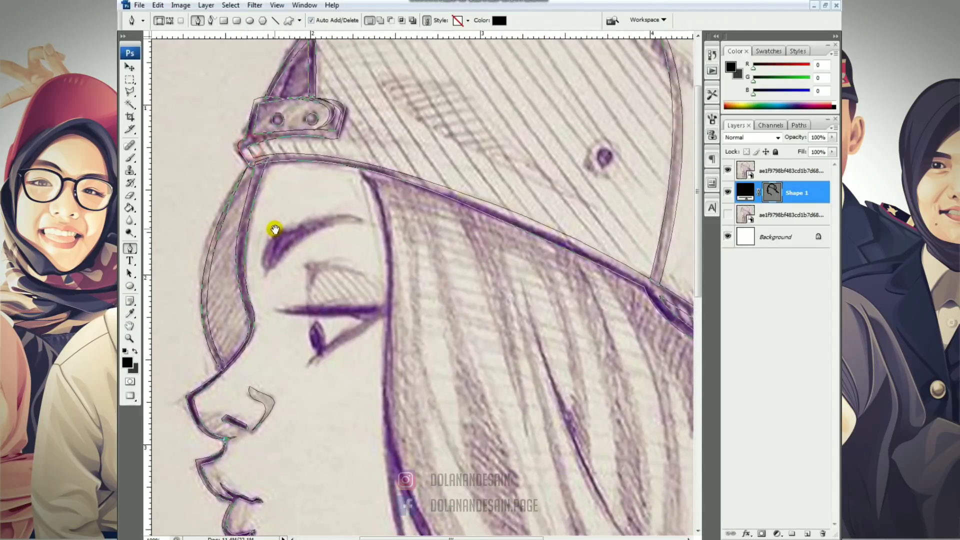
left_click(270, 238)
key("ctrl+z")
left_click(380, 20)
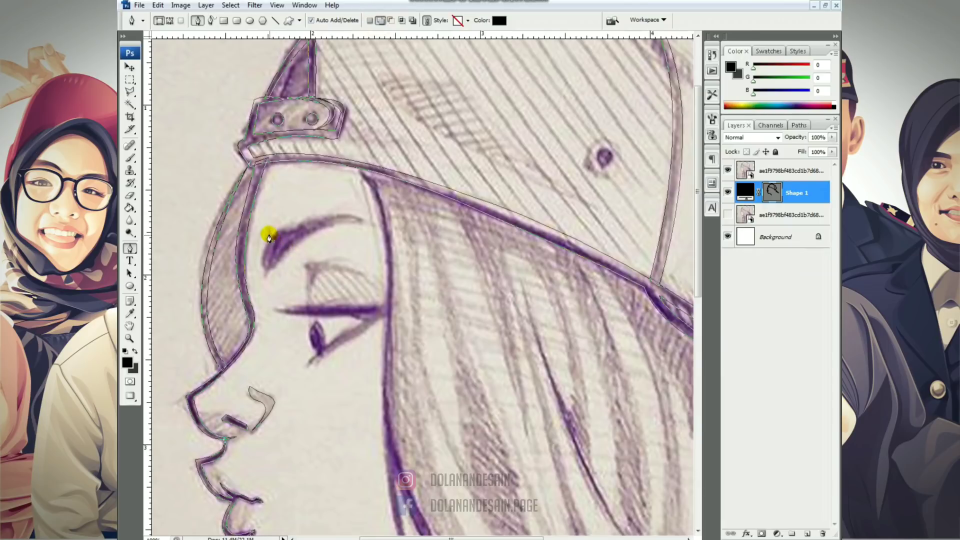
left_click_drag(269, 232, 275, 289)
left_click(268, 236)
Step: Trace pointed hair strands at the eyebrow's front end, up to the start of its upper edge
key("ctrl+plus")
left_click_drag(181, 183, 342, 239)
left_click(283, 344)
left_click(284, 342)
left_click(311, 271, "alt")
left_click(284, 345)
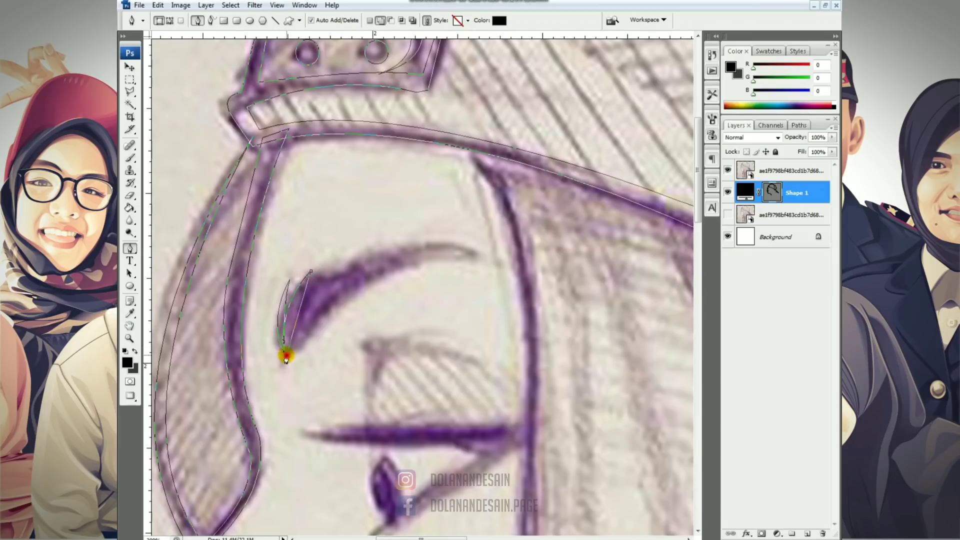
left_click_drag(285, 358, 286, 331)
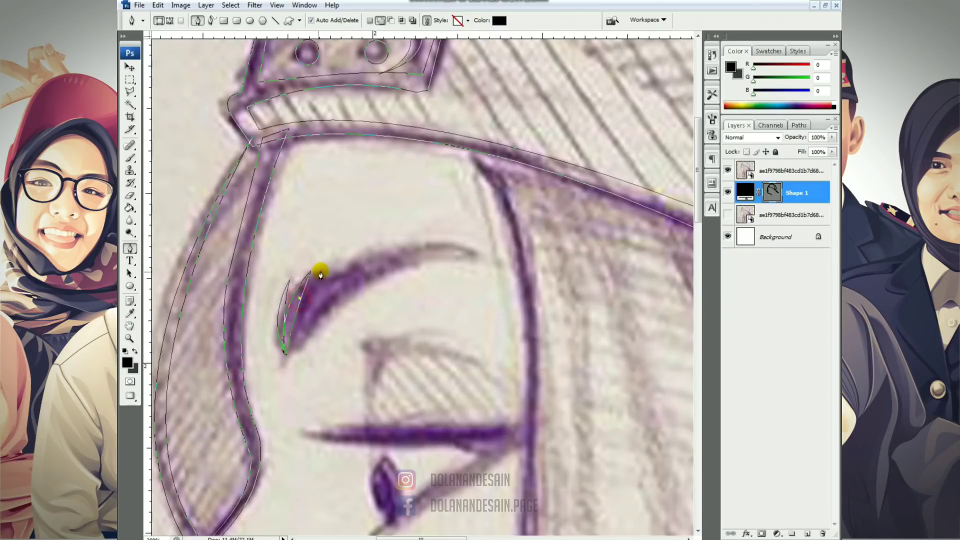
Step: Trace the eyebrow's upper edge to its tail and turn around the pointed tip
left_click_drag(347, 259, 380, 244)
left_click(409, 241)
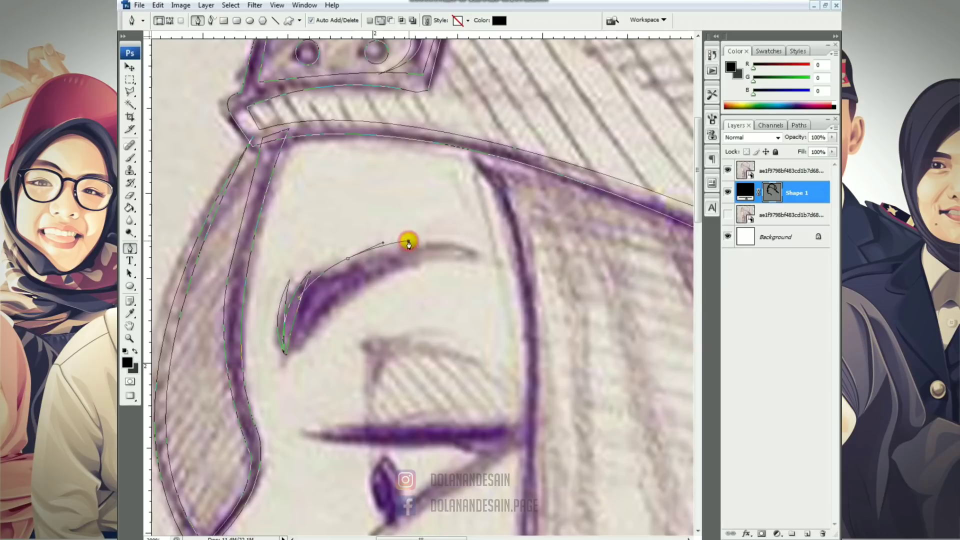
left_click_drag(479, 257, 505, 268)
left_click(479, 257, "alt")
left_click(471, 261)
Step: Trace the eyebrow's lower edge from the tail back to about its middle
left_click_drag(376, 281, 339, 311)
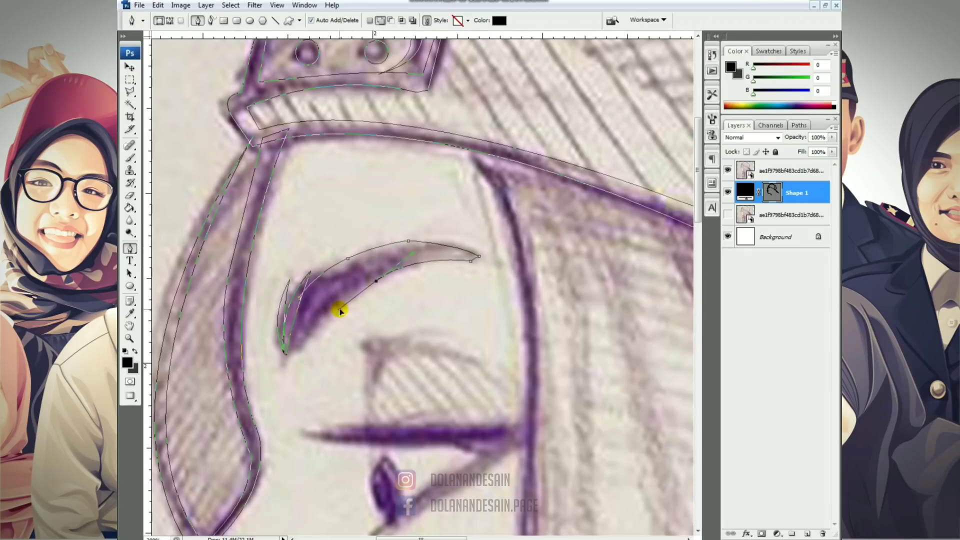
left_click_drag(411, 264, 433, 256)
left_click(375, 280, "alt")
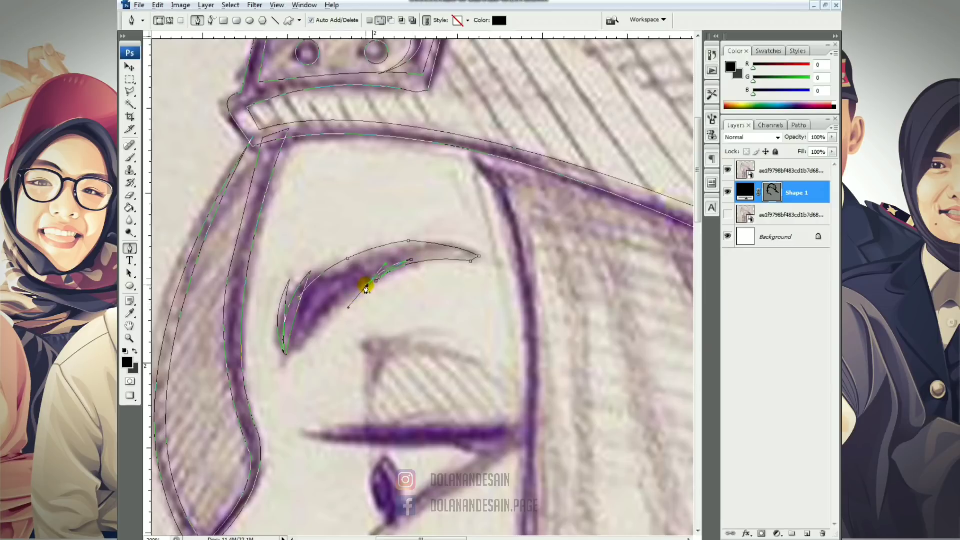
left_click(366, 287)
Step: Trace a hair notch on the eyebrow's lower front edge and bring the outline to its pointed bottom tip to close it
left_click_drag(310, 336, 301, 348)
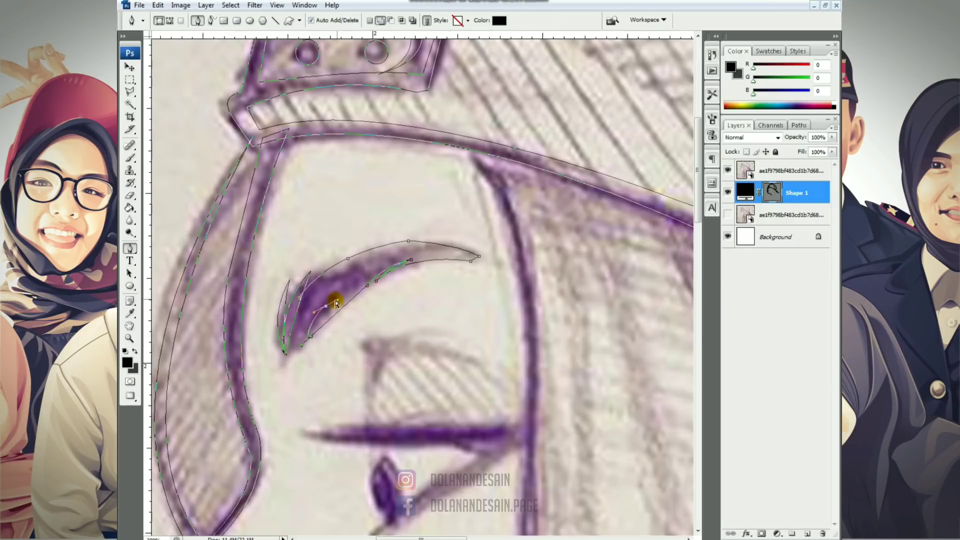
left_click(311, 337, "alt")
left_click_drag(330, 302, 344, 295)
left_click(330, 304, "alt")
left_click(307, 339)
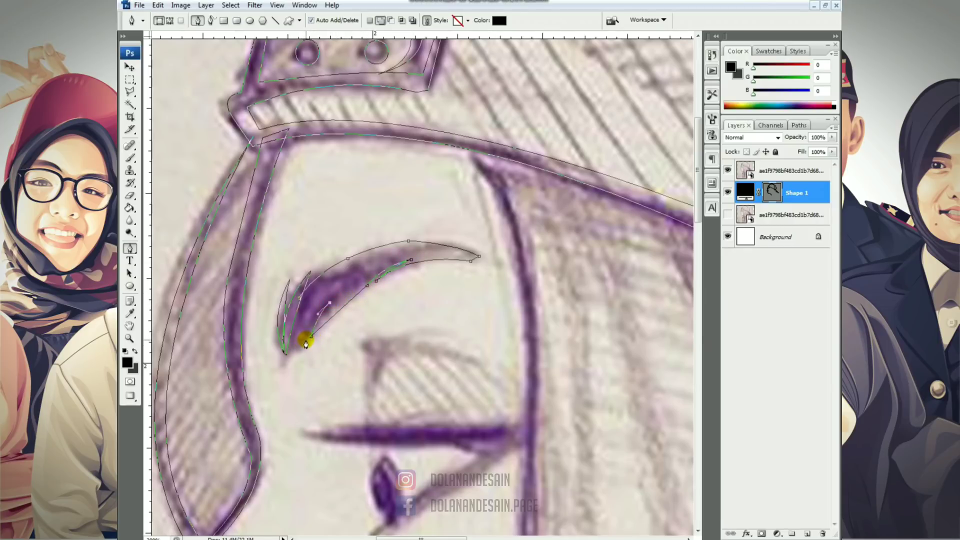
left_click(306, 338, "alt")
left_click(285, 356)
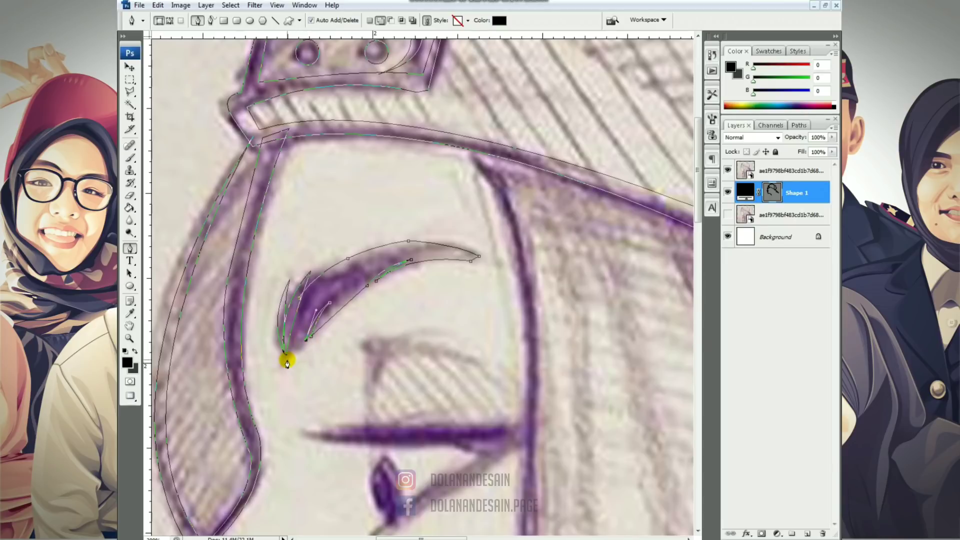
left_click(287, 360, "alt")
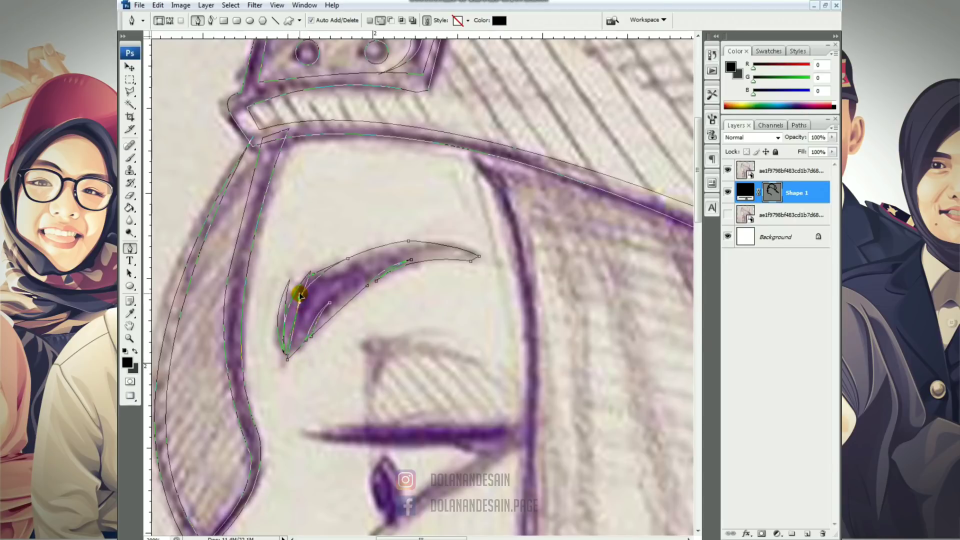
Step: Nudge the anchors on the eyebrow's upper and lower edges and check the line art with the sketch temporarily hidden
left_click_drag(408, 241, 405, 244)
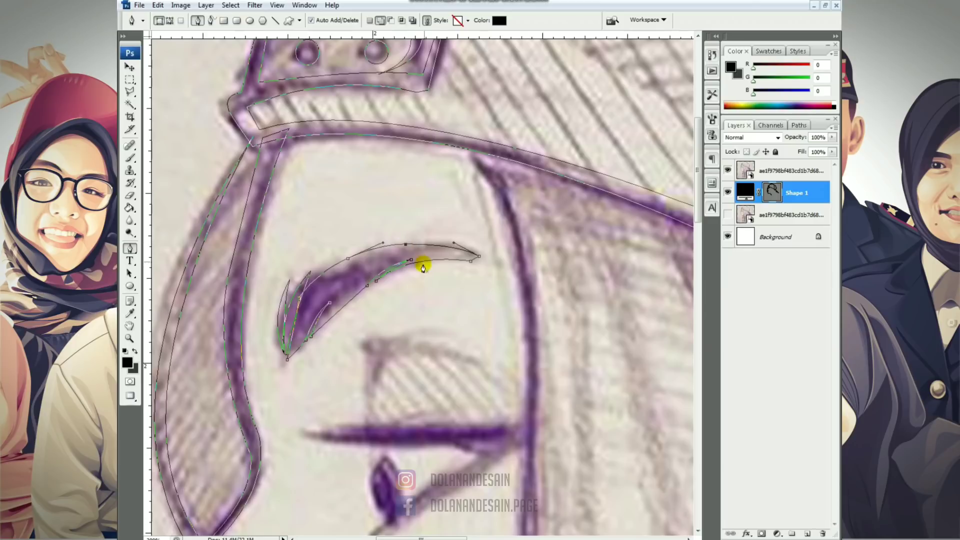
left_click(365, 287)
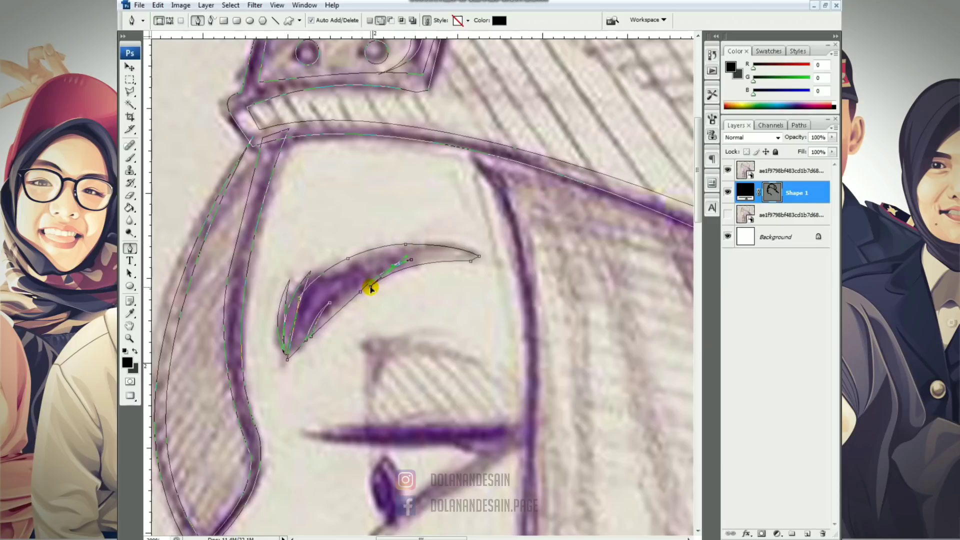
left_click(727, 169)
left_click(767, 191)
key("ctrl+minus")
key("ctrl+minus")
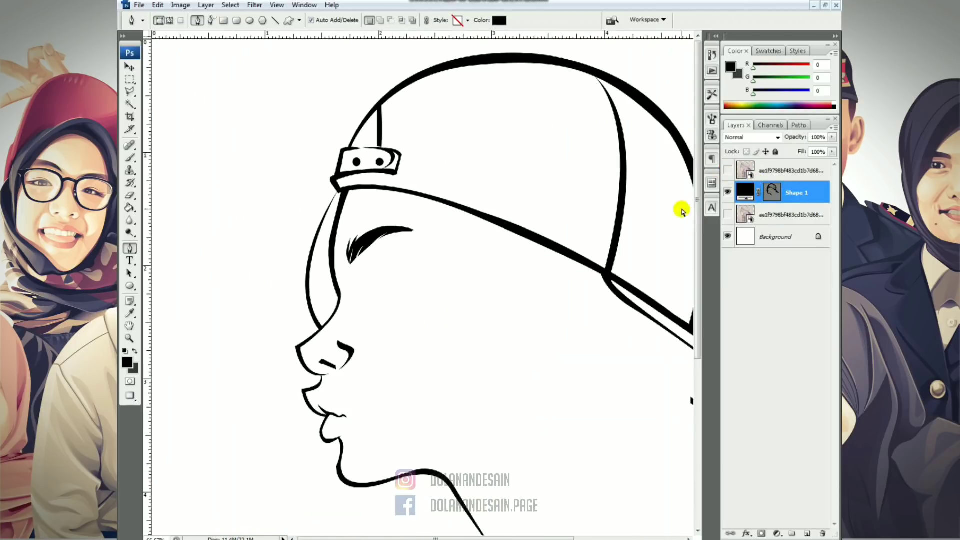
left_click(770, 194)
key("ctrl+plus")
left_click(130, 79)
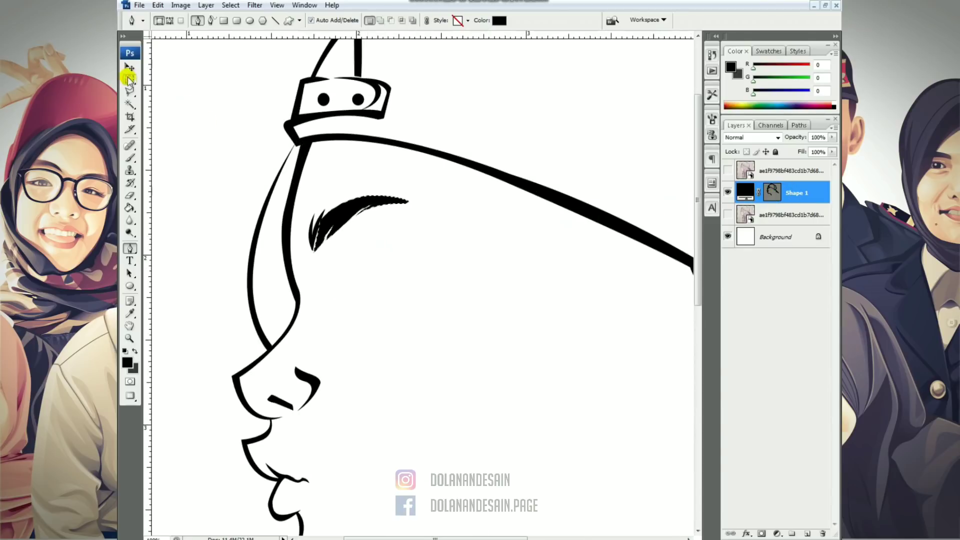
left_click(728, 170)
Step: Adjust the anchor midway along the eyebrow's lower edge and return to the Pen tool
key("ctrl+plus")
left_click_drag(252, 173, 309, 272)
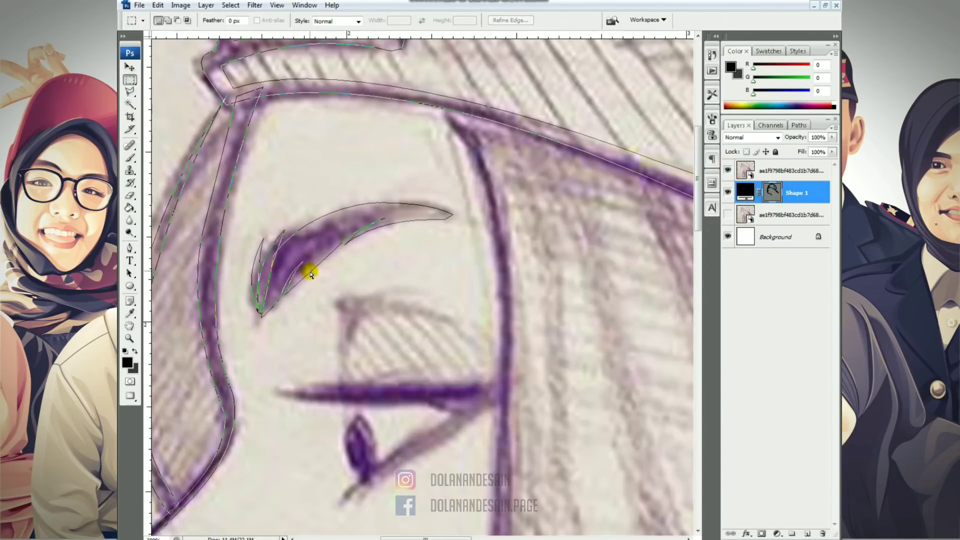
left_click(328, 256, "ctrl")
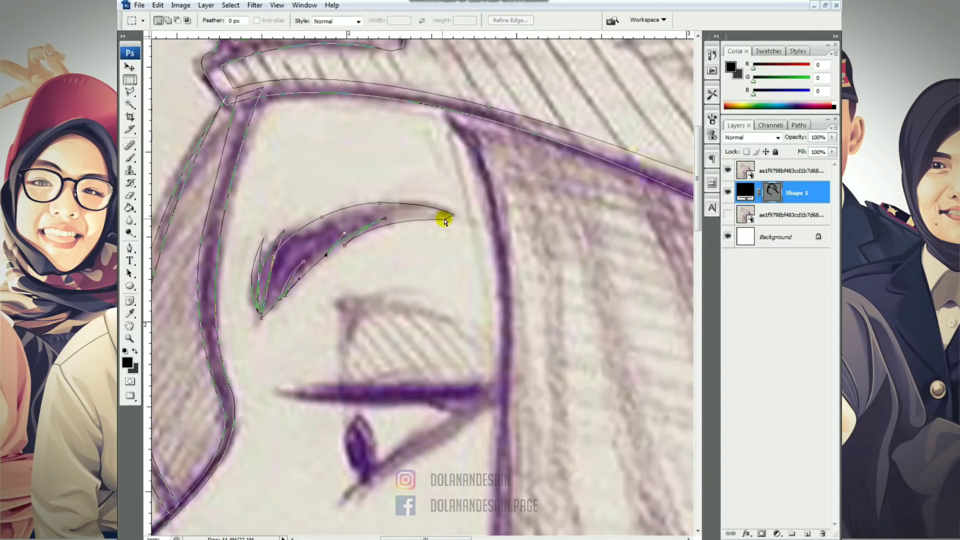
scroll(514, 251, "down", 3)
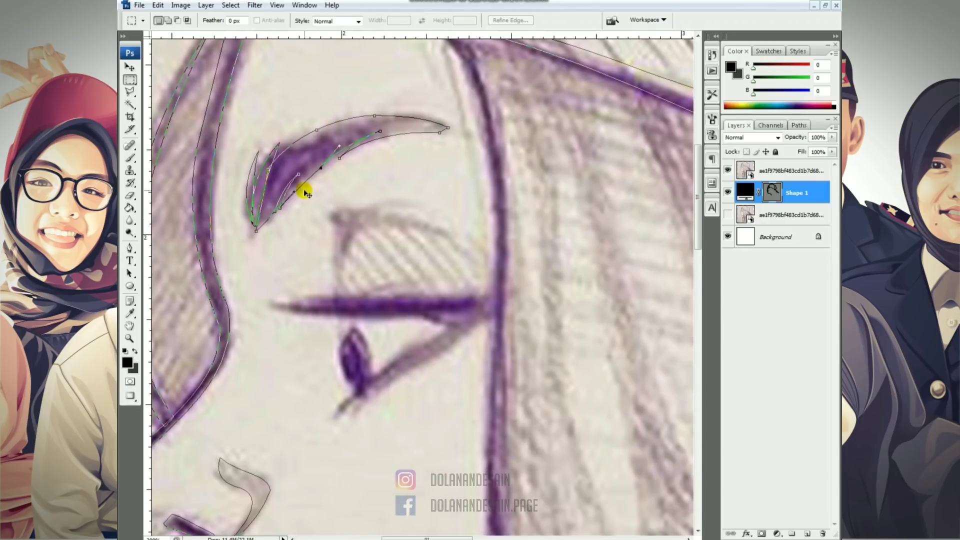
key("p")
key("ctrl+minus")
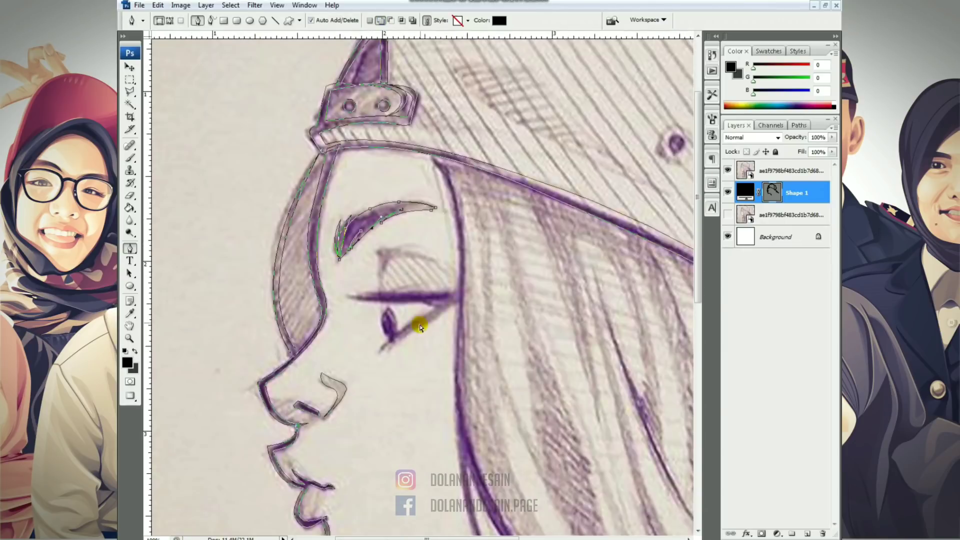
Step: Make Shape 1's vector mask active and set new Pen paths to add to the shape area
key("ctrl+plus")
left_click_drag(432, 260, 380, 248)
left_click(283, 262)
key("ctrl+z")
left_click(770, 192)
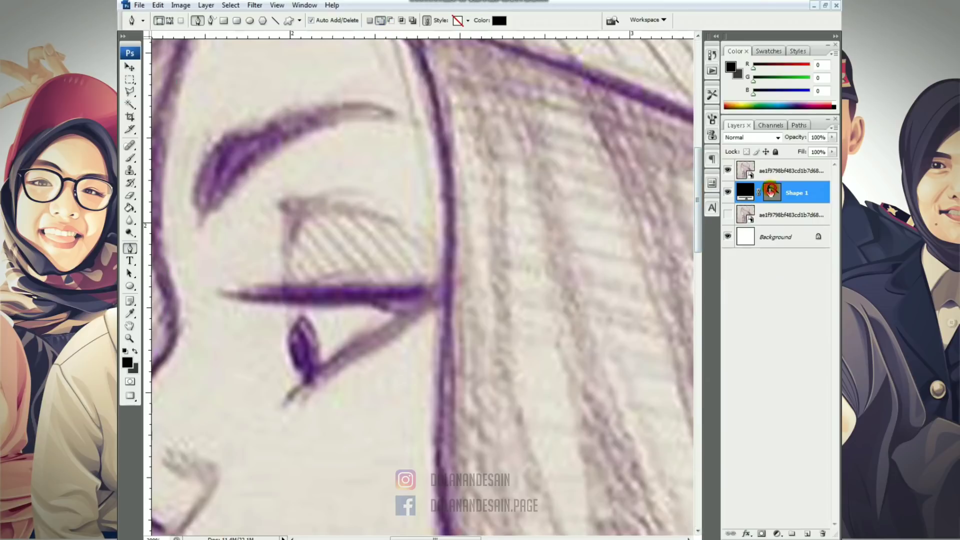
left_click(772, 192)
left_click(379, 22)
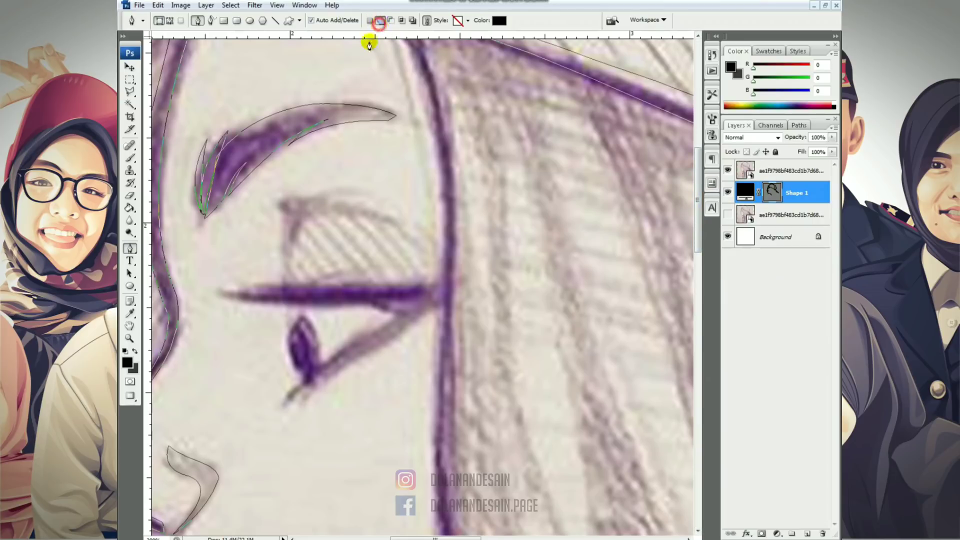
Step: Trace the eyelid crease as a thin hooked shape, with a long arc toward the hair and a short stroke downward
left_click(290, 218)
left_click(278, 201)
left_click_drag(406, 229, 469, 261)
left_click(406, 228, "alt")
left_click_drag(309, 216, 307, 220)
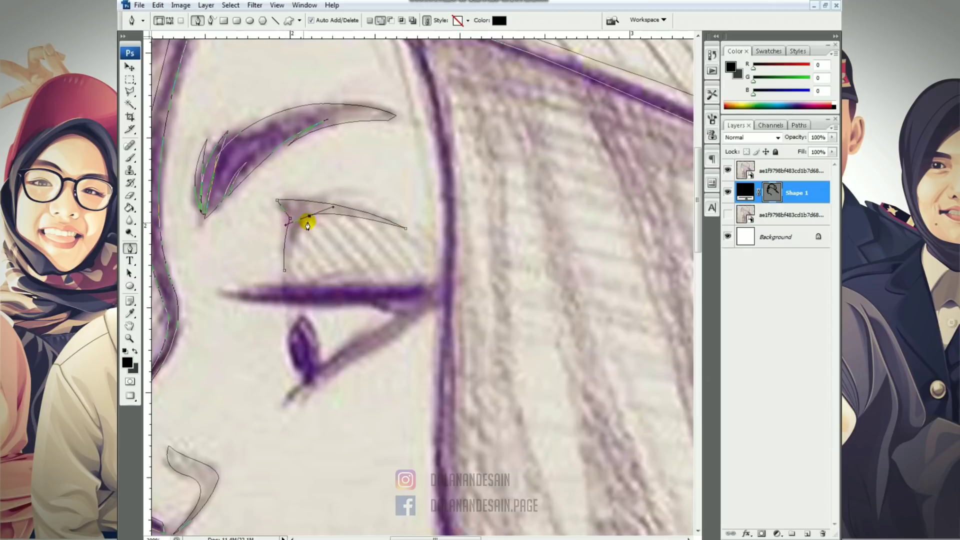
left_click(284, 272)
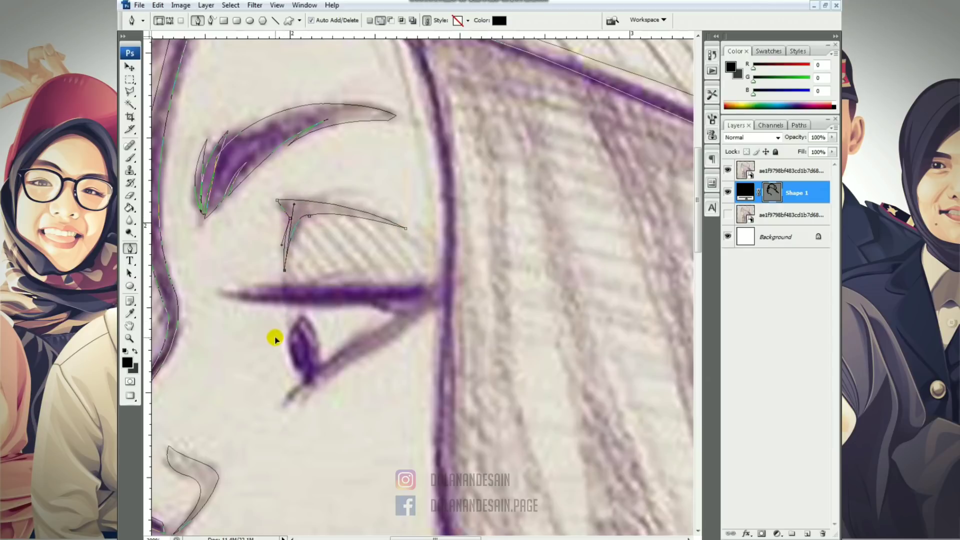
Step: Trace the upper edge of the lash line from its front tip back to the hair, ending in a corner anchor
left_click_drag(378, 257, 425, 239)
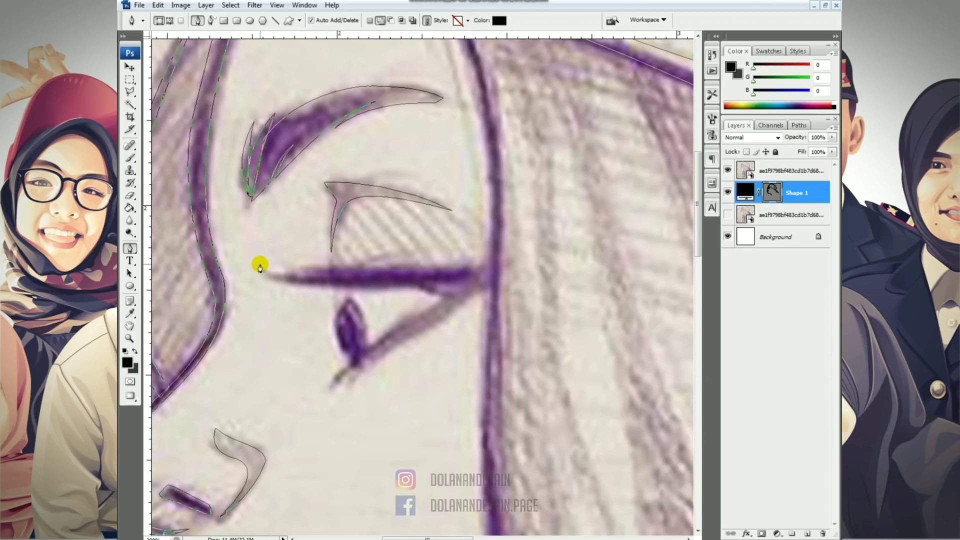
left_click(260, 265)
left_click_drag(313, 265, 404, 272)
left_click(479, 266)
left_click(483, 266, "alt")
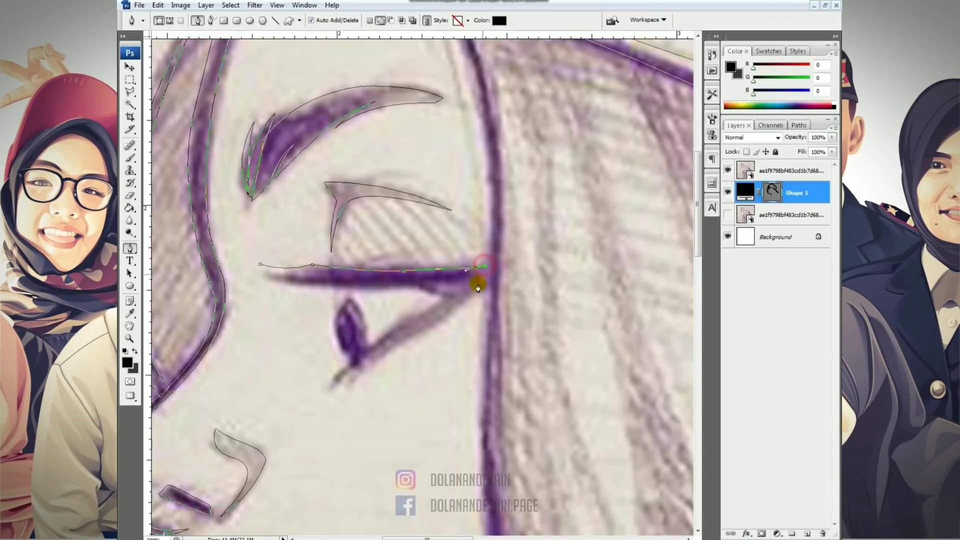
Step: Trace the lower lid down to its tip and back along its inner edge, closing the eye outline at the lash's front tip
left_click(486, 289)
left_click_drag(334, 387, 297, 423)
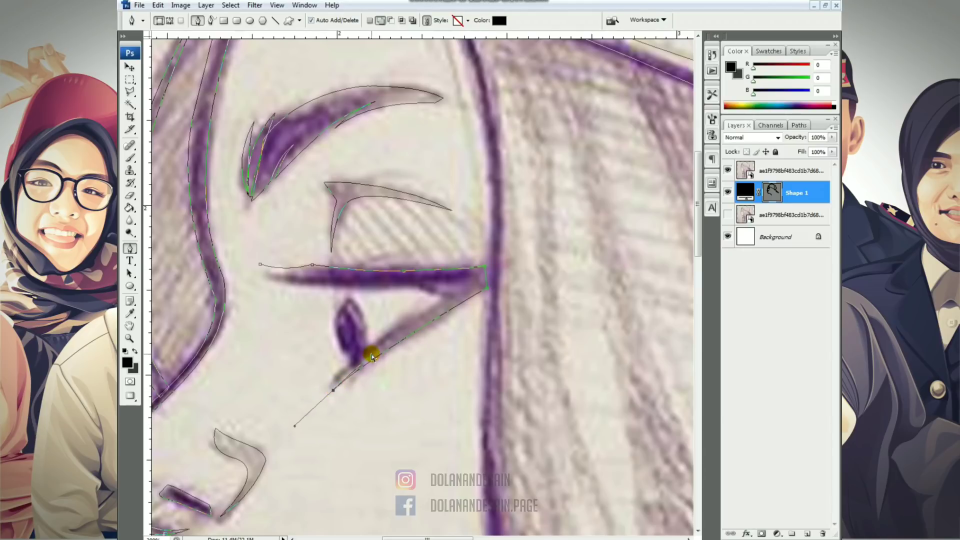
left_click_drag(477, 278, 515, 258)
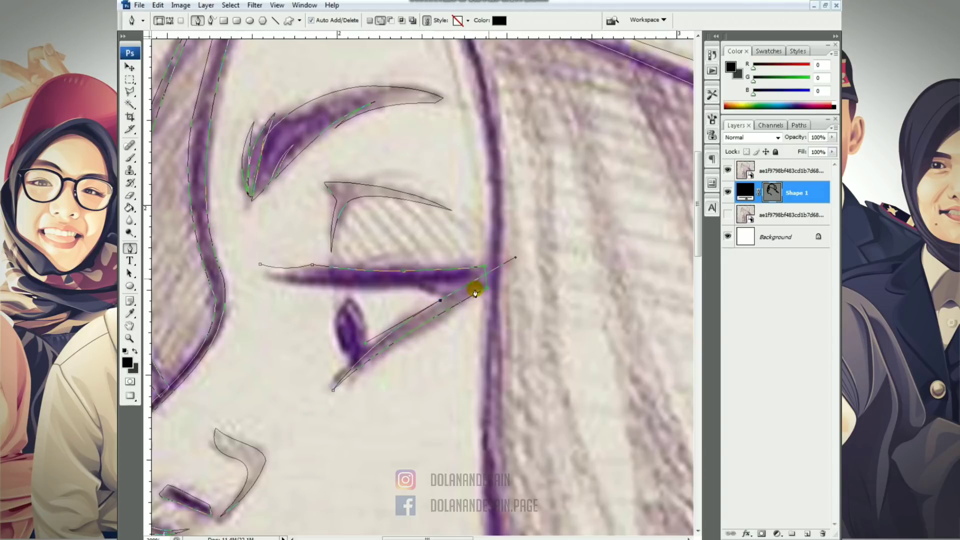
left_click(440, 301, "alt")
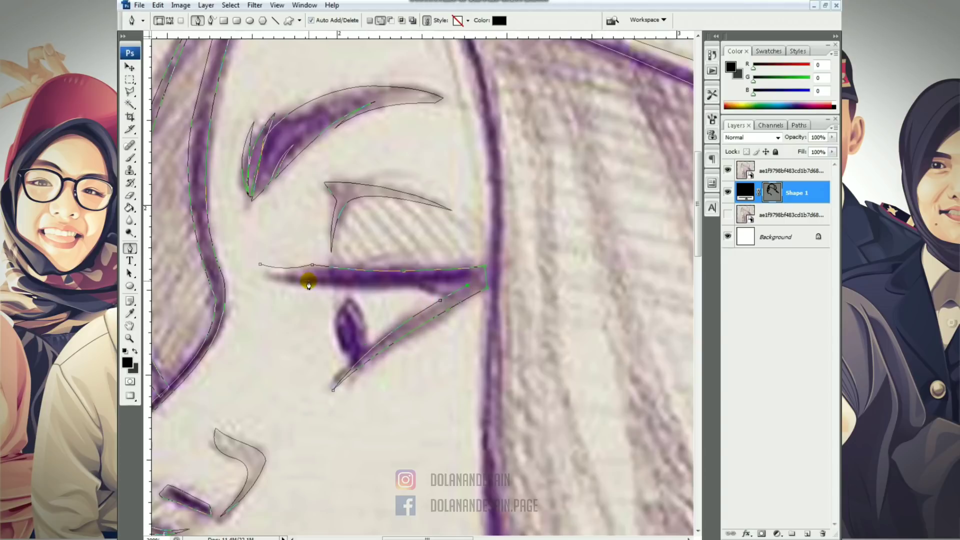
left_click_drag(260, 264, 250, 255)
Step: Trace the iris as a pointed oval meeting the lower lid and smooth the curve at its top anchor
key("ctrl+minus")
key("ctrl+plus")
key("ctrl+plus")
left_click_drag(320, 341, 340, 303)
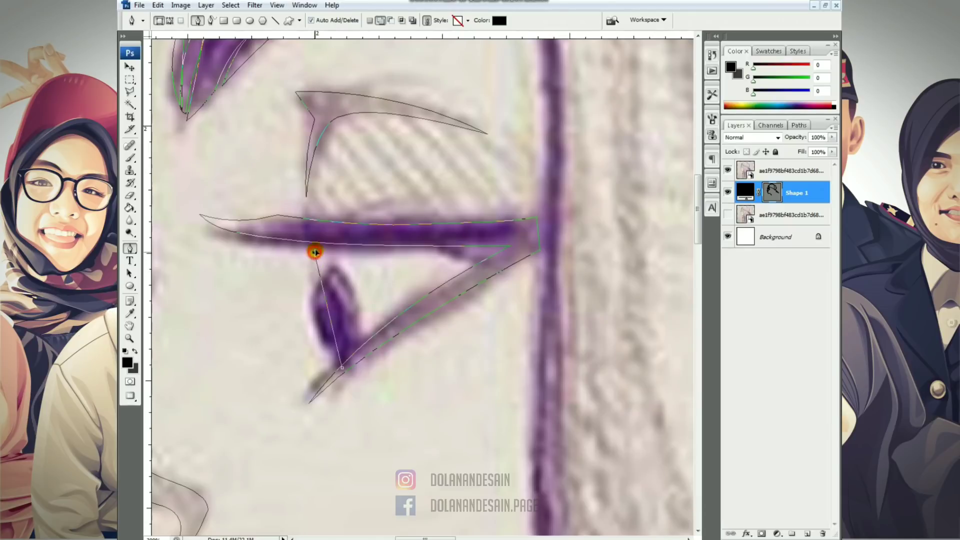
left_click_drag(314, 253, 340, 259)
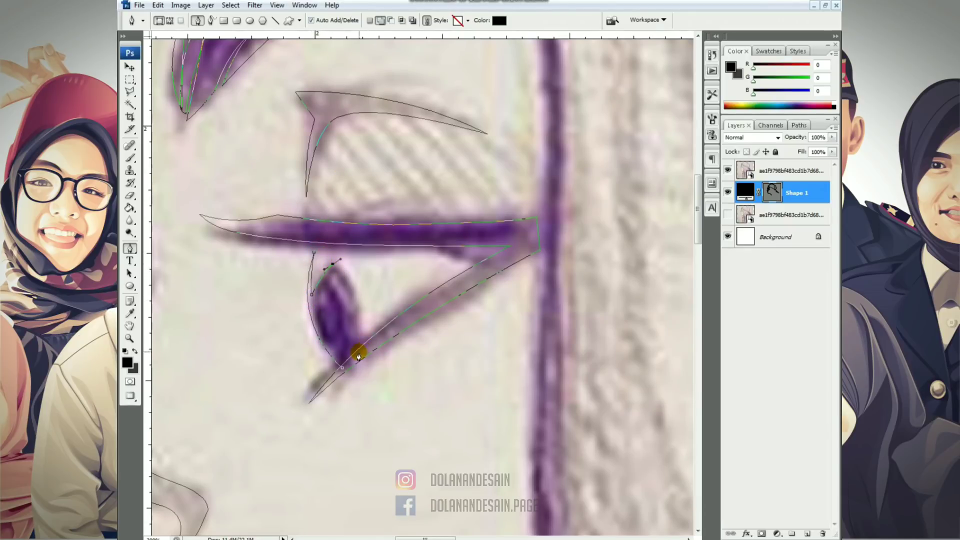
left_click_drag(359, 353, 339, 403)
left_click(357, 354, "alt")
left_click(342, 367)
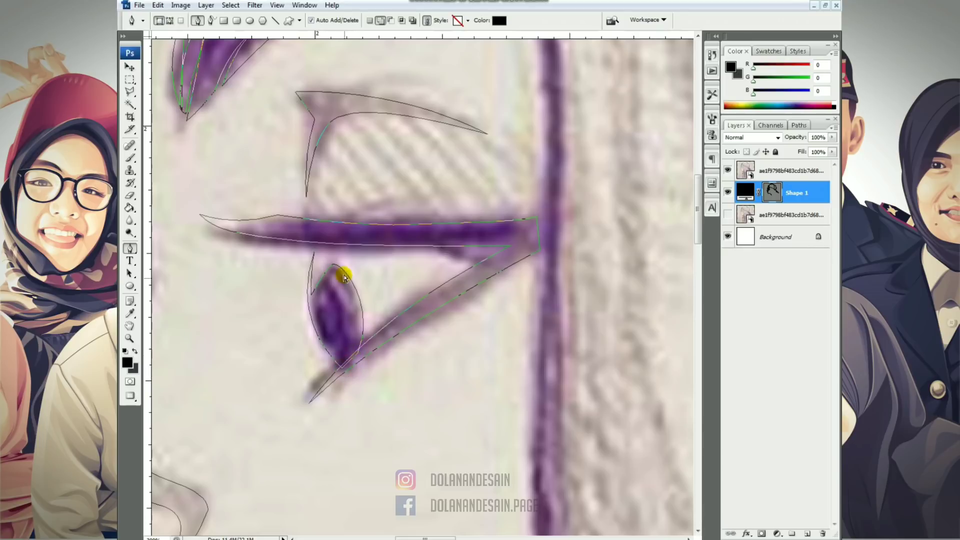
left_click(333, 268)
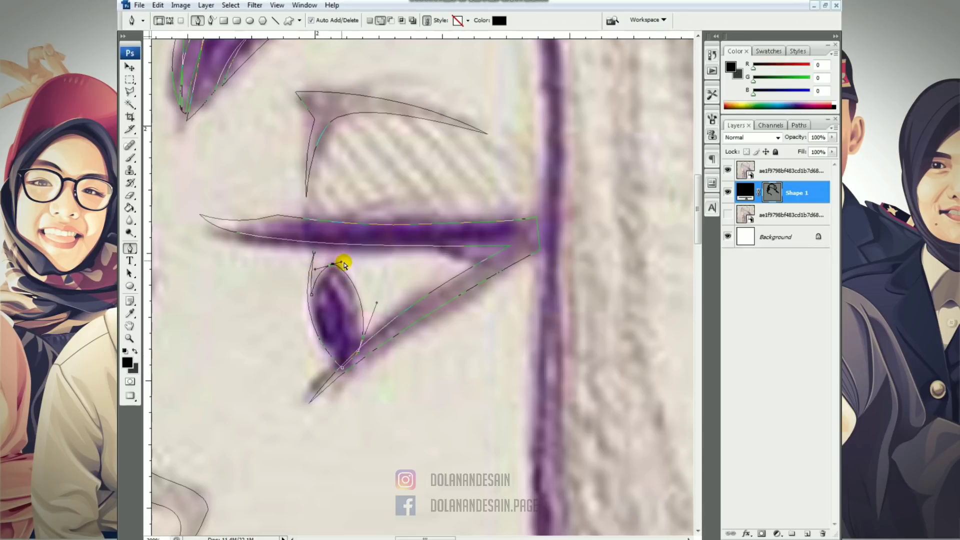
left_click_drag(344, 264, 347, 263)
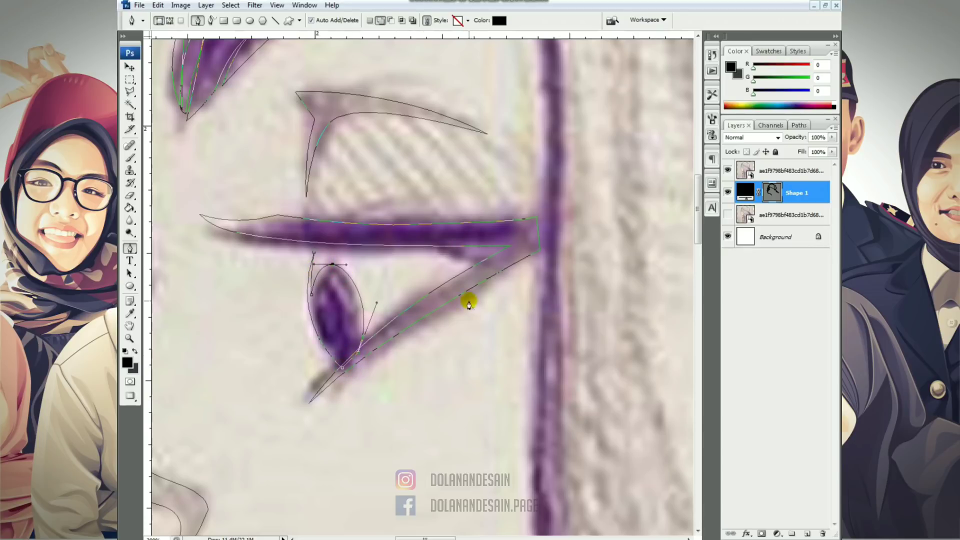
Step: Trace the shadow wedge under the lash line at the eye's outer corner and check the line art with the sketch temporarily hidden
left_click_drag(418, 242, 414, 210)
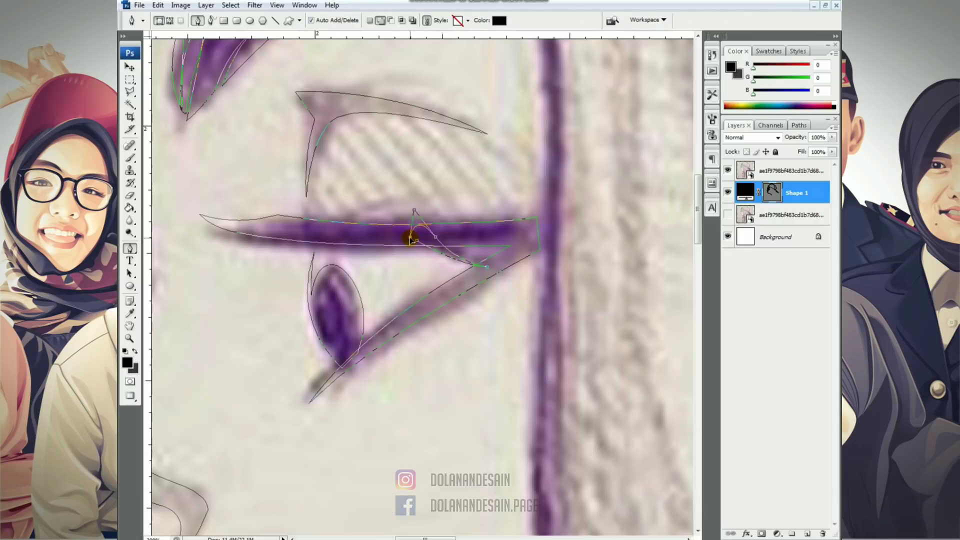
left_click_drag(414, 210, 420, 241)
left_click_drag(436, 241, 459, 264)
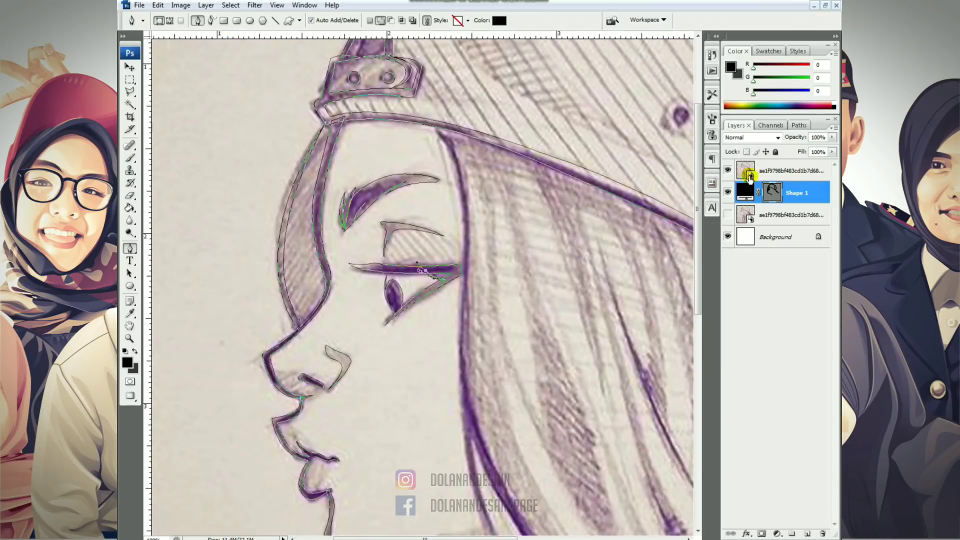
left_click(727, 170)
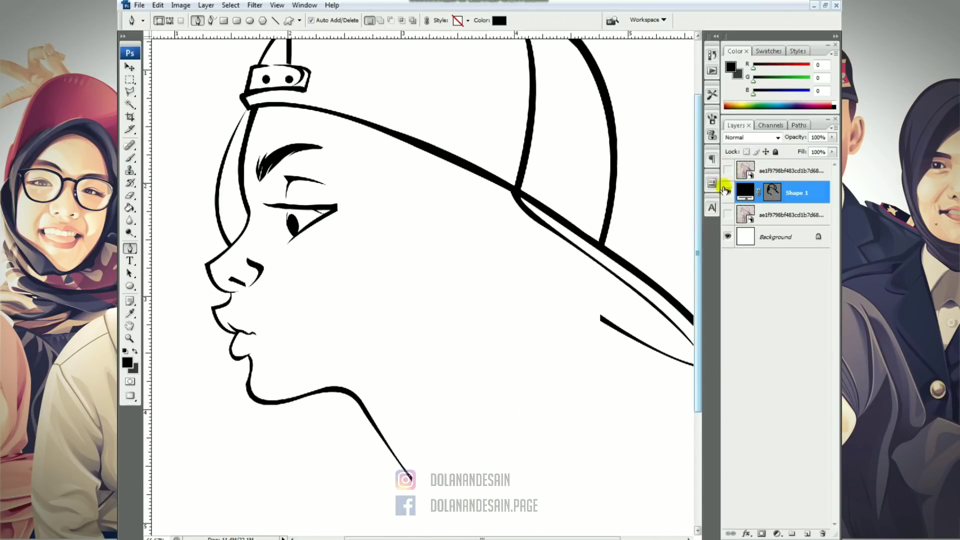
left_click(727, 171)
key("ctrl+plus")
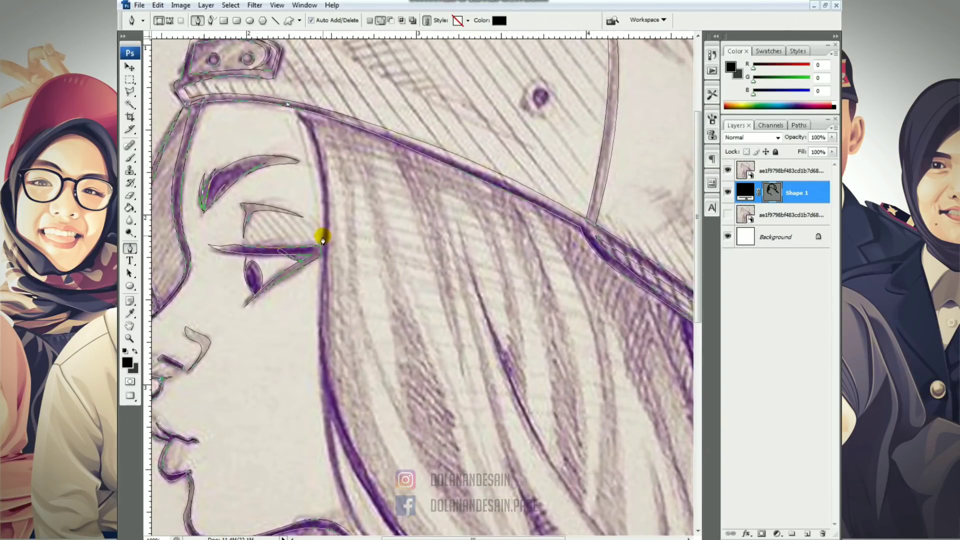
Step: Trace the thin hair strand from the eye's outer corner down past the cheek to the neck and back up its inner side
left_click_drag(319, 276, 307, 426)
scroll(310, 282, "down", 6)
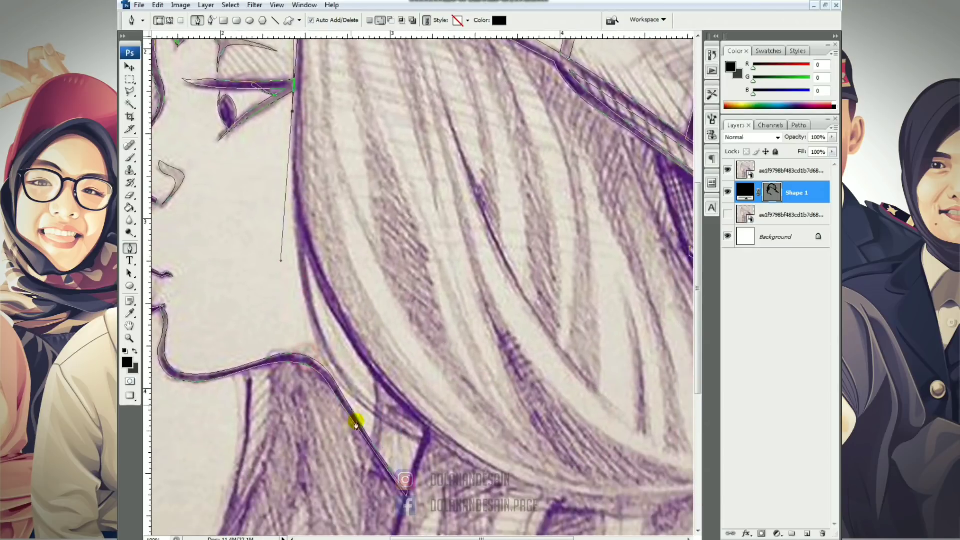
left_click(417, 446)
left_click_drag(417, 446, 452, 451)
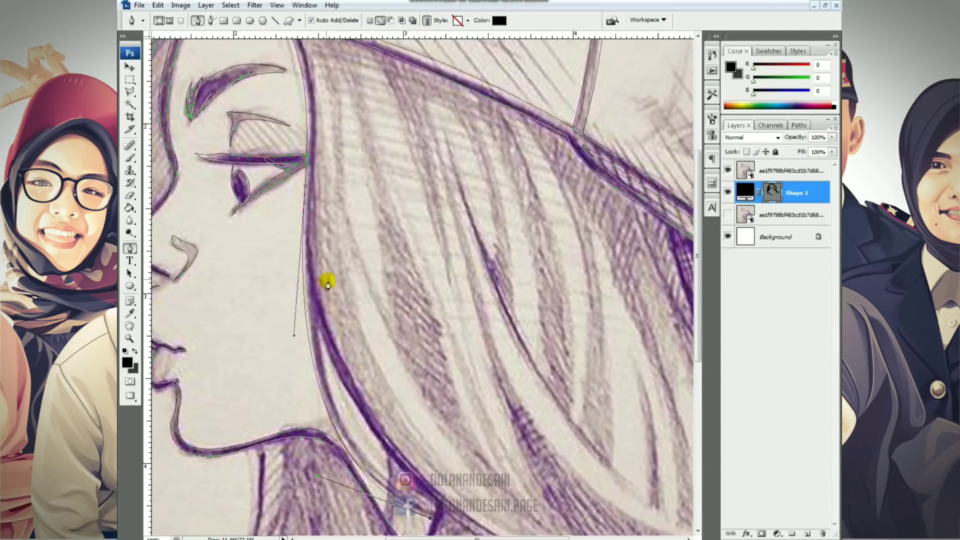
scroll(328, 279, "up", 3)
left_click(316, 68)
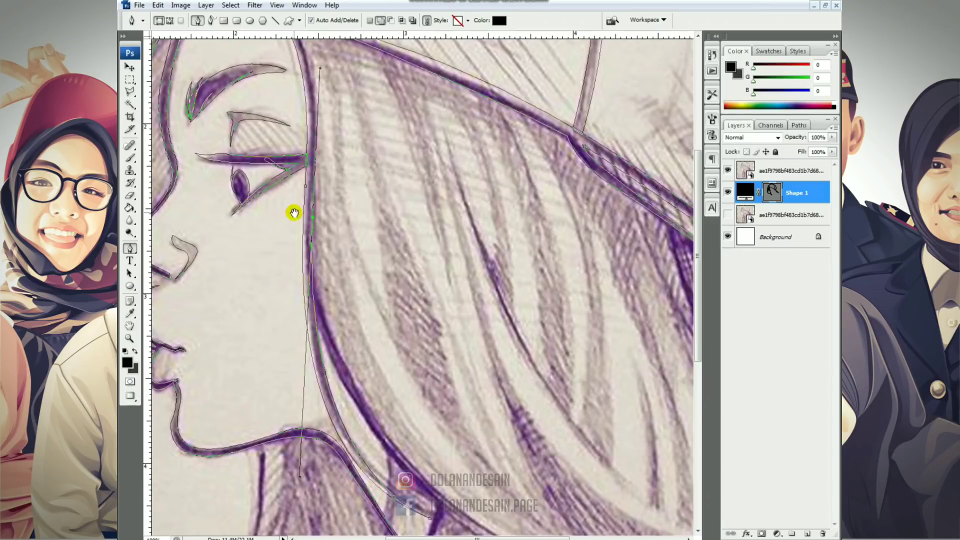
Step: Trace the front hair contour from the cap brim past the cheek to the back edge, returning alongside it as a thin line
left_click_drag(294, 213, 317, 360)
left_click_drag(294, 154, 250, 115)
left_click_drag(301, 346, 226, 156)
left_click_drag(418, 276, 318, 276)
left_click(317, 287)
key("ctrl+minus")
left_click_drag(605, 334, 704, 234)
left_click_drag(390, 437, 296, 431)
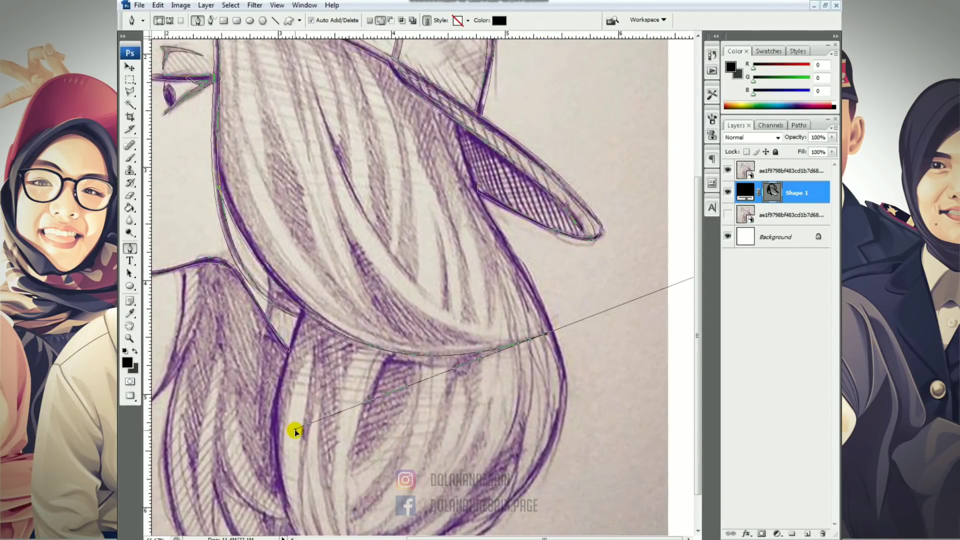
left_click(545, 333, "alt")
left_click_drag(215, 153, 302, 440)
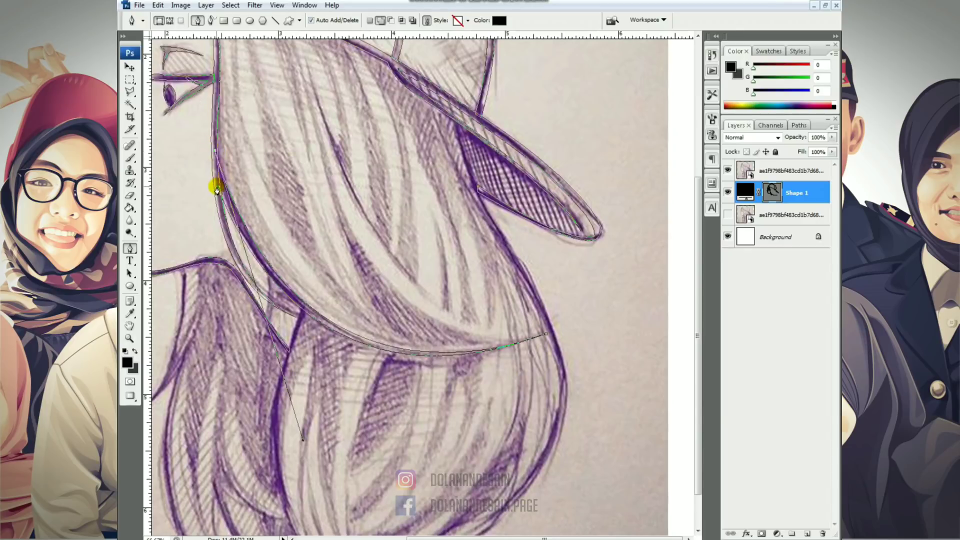
Step: Trace the long inner hair strand from below the cap brim down to the back edge and return alongside it to its upper tip
scroll(343, 242, "up", 3)
left_click(324, 144)
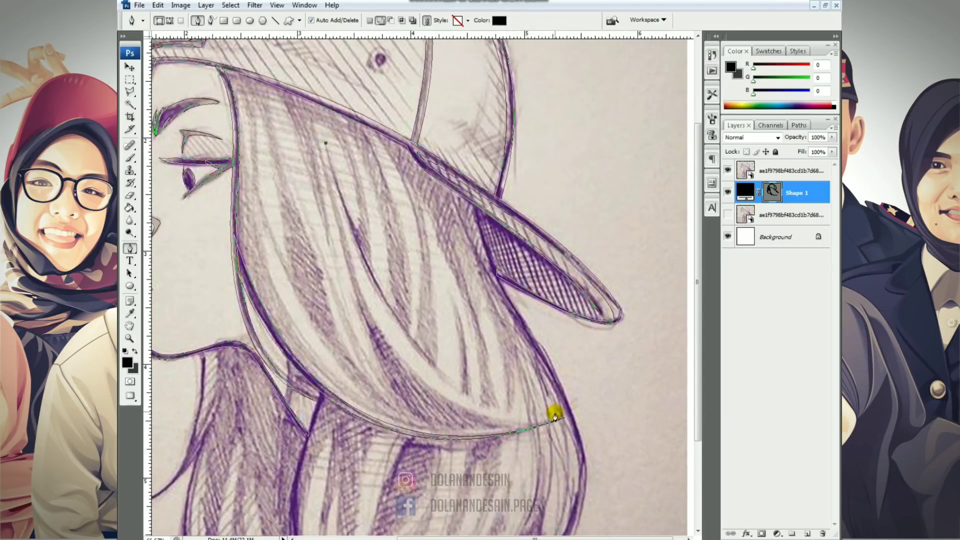
left_click_drag(556, 420, 683, 383)
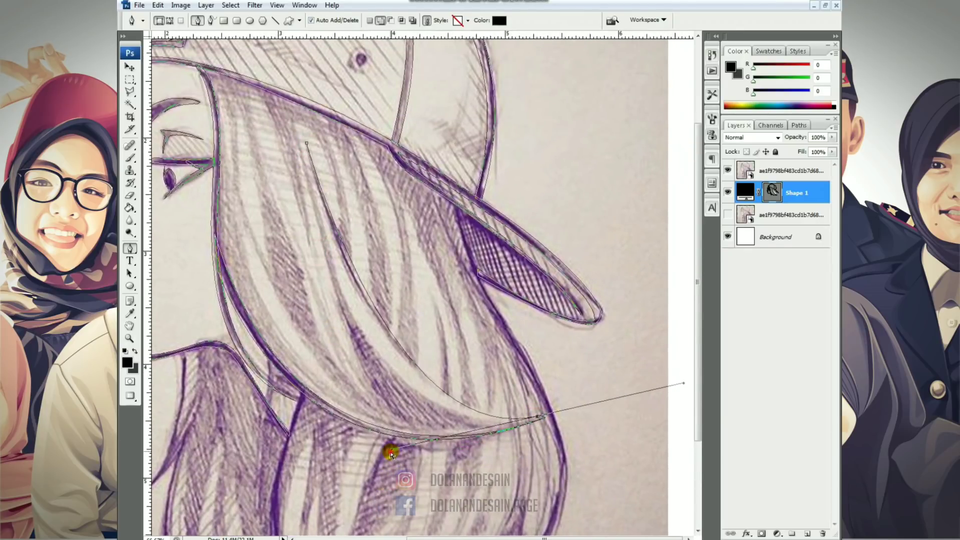
left_click_drag(392, 454, 375, 442)
left_click_drag(539, 422, 515, 421)
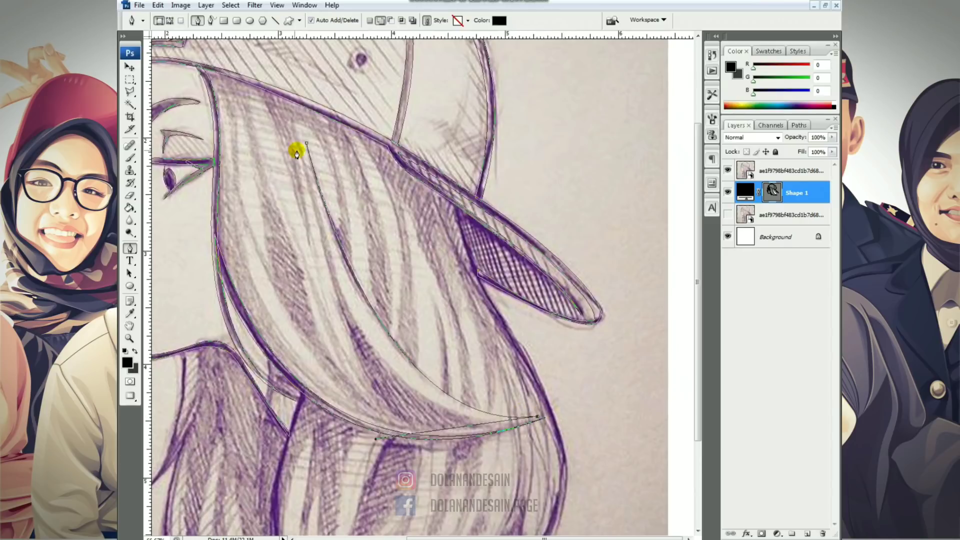
left_click_drag(306, 146, 304, 133)
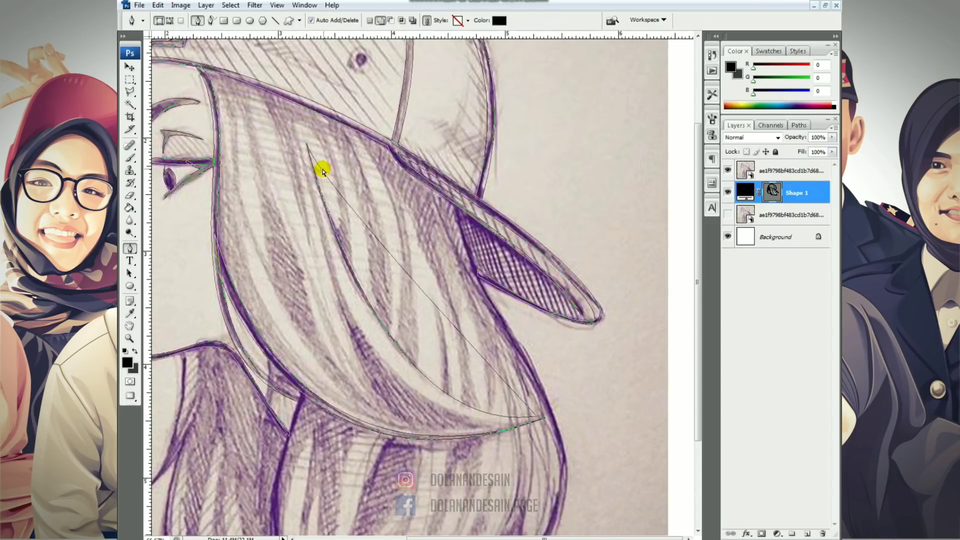
left_click_drag(312, 179, 373, 458)
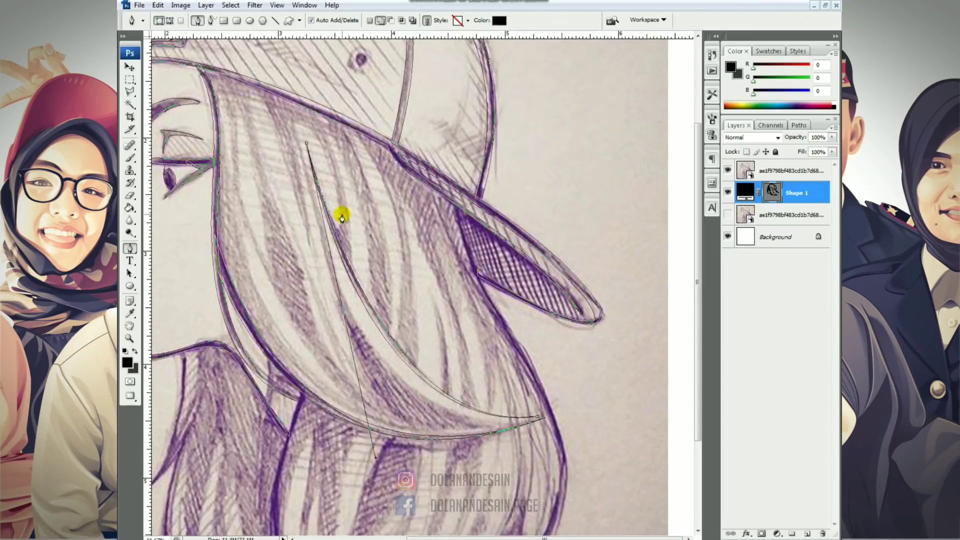
Step: Trace the back hair outline from under the brim down to the hair's base and back up to the brim as a tapered line
scroll(433, 286, "down", 2)
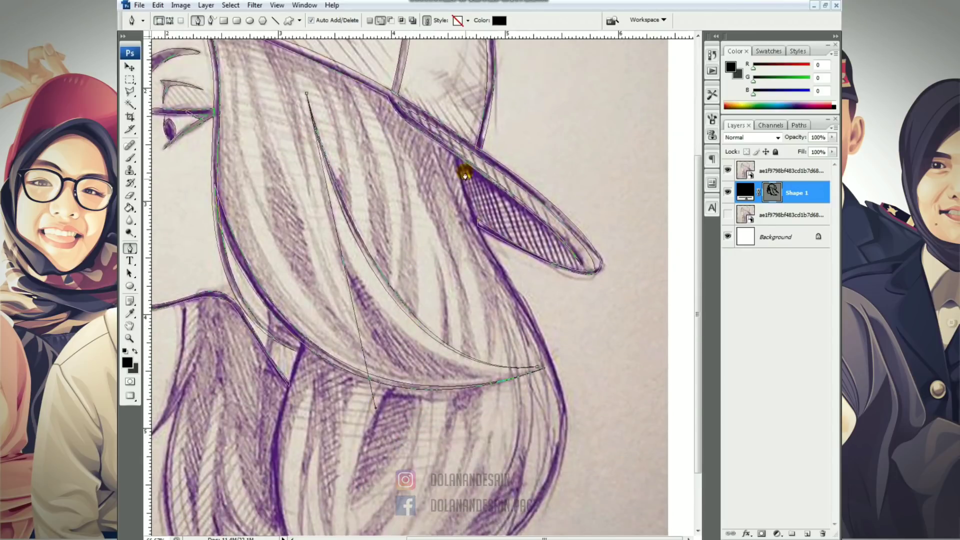
left_click(454, 153)
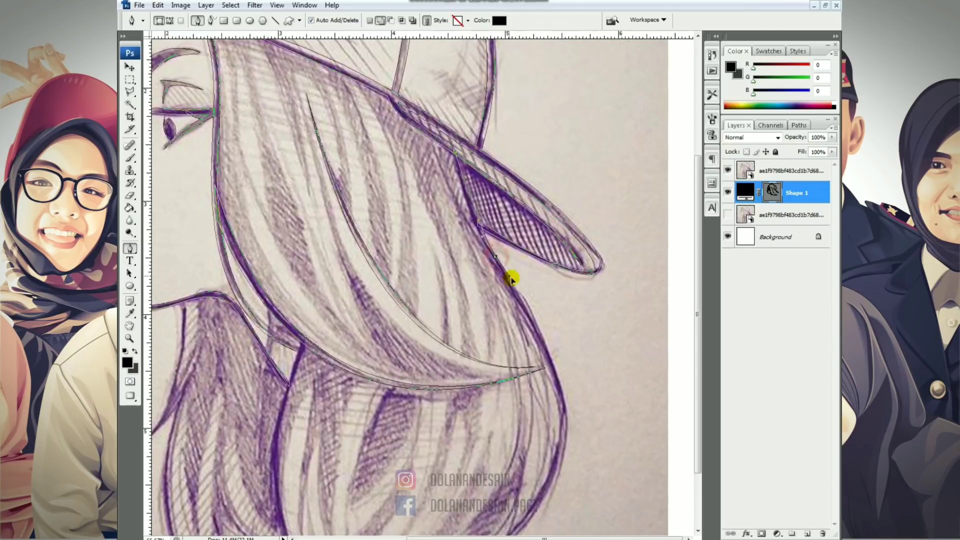
scroll(520, 321, "down", 2)
left_click_drag(461, 495, 661, 391)
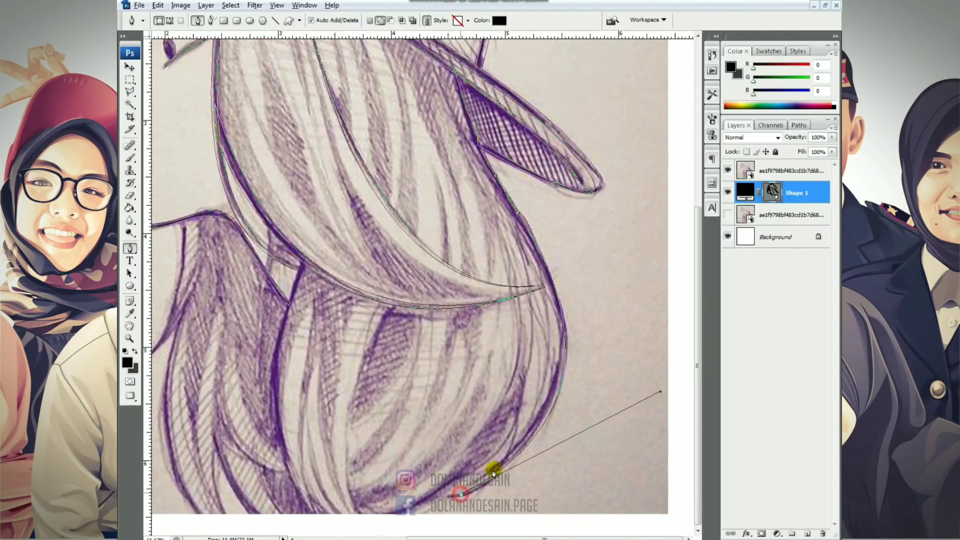
left_click_drag(544, 271, 597, 431)
left_click(544, 270, "alt")
scroll(525, 261, "up", 3)
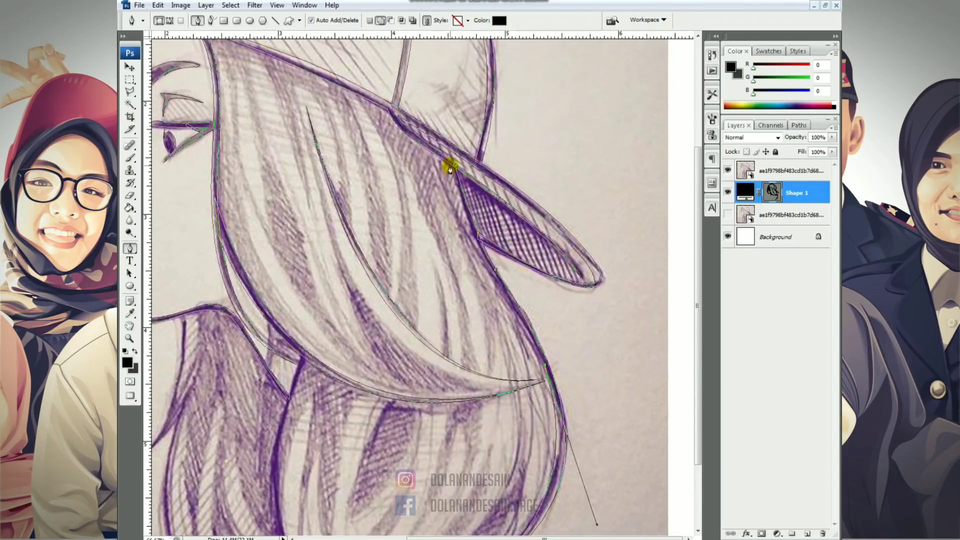
left_click_drag(450, 161, 420, 74)
Step: Adjust the back hair outline's anchors and curve handles at the brim and along the back so the line follows the sketch
left_click_drag(477, 253, 454, 231)
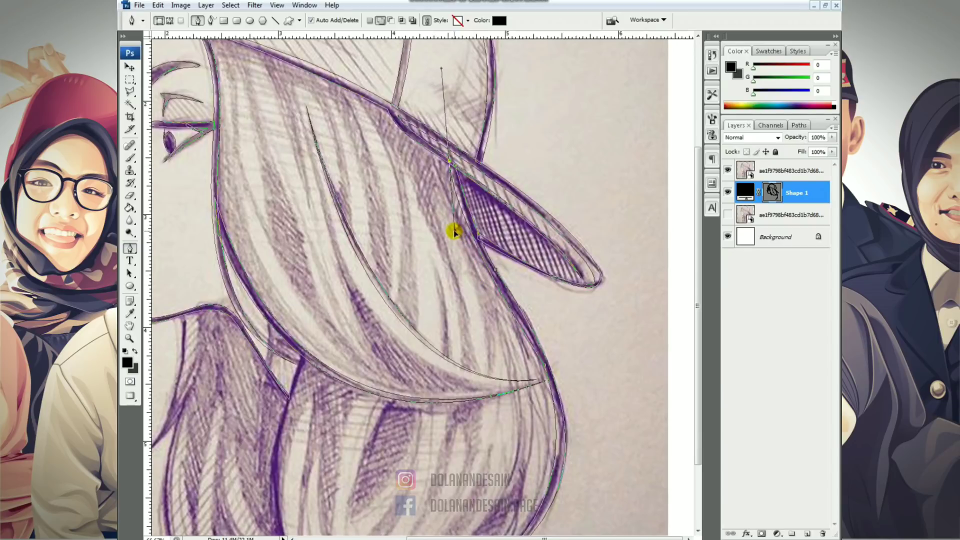
left_click(454, 165)
scroll(508, 313, "down", 3)
left_click_drag(546, 286, 539, 284)
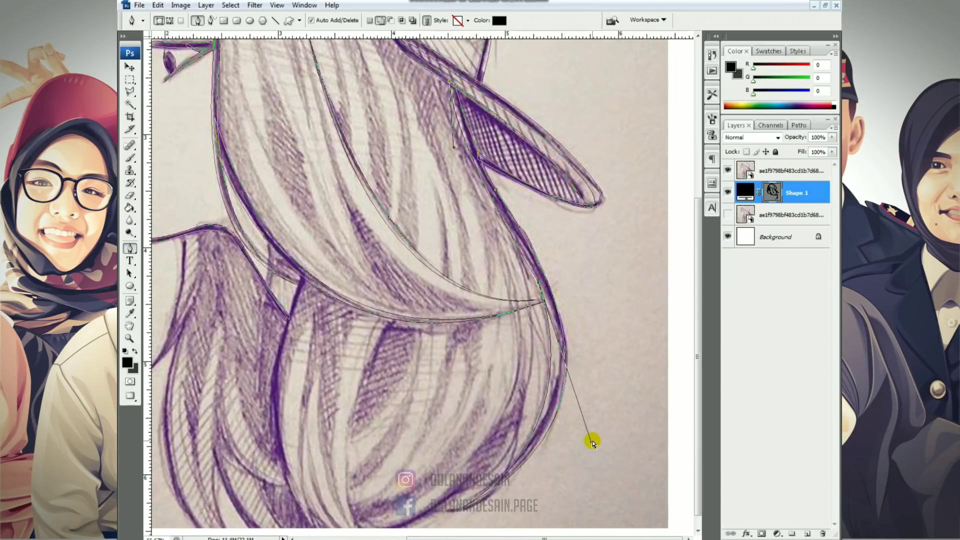
left_click_drag(592, 442, 607, 429)
scroll(484, 271, "up", 3)
left_click_drag(454, 216, 443, 195)
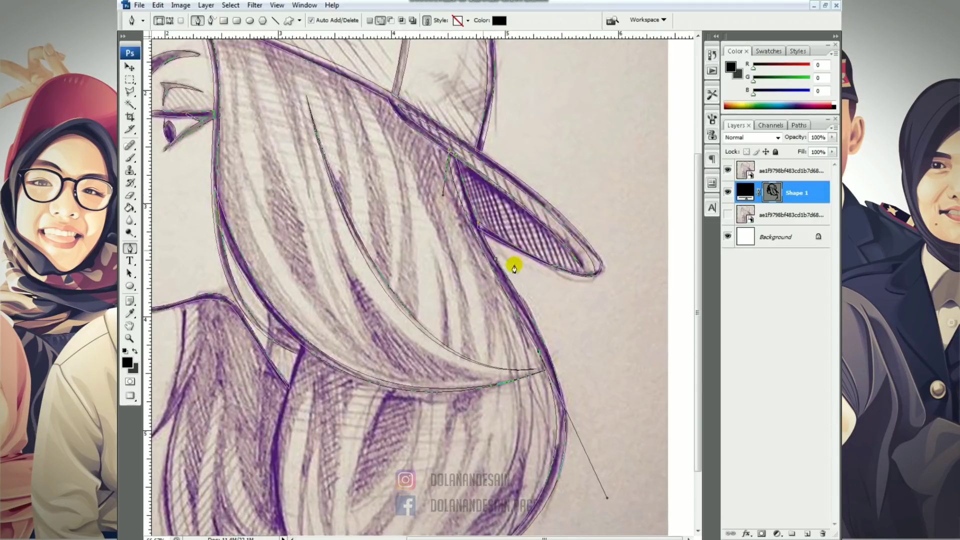
Step: Refine the curve of the back hair outline just below the cap brim so it follows the sketch
left_click(494, 260, "ctrl")
scroll(522, 375, "down", 3)
left_click_drag(519, 245, 519, 254)
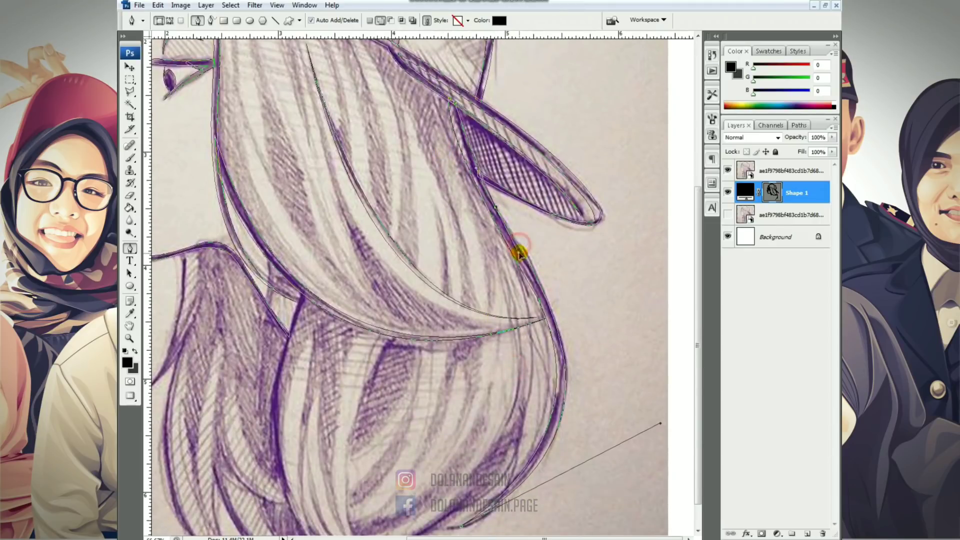
Step: Temporarily hide the top sketch layer to examine the black line art across the whole drawing
left_click(728, 171)
left_click(772, 193)
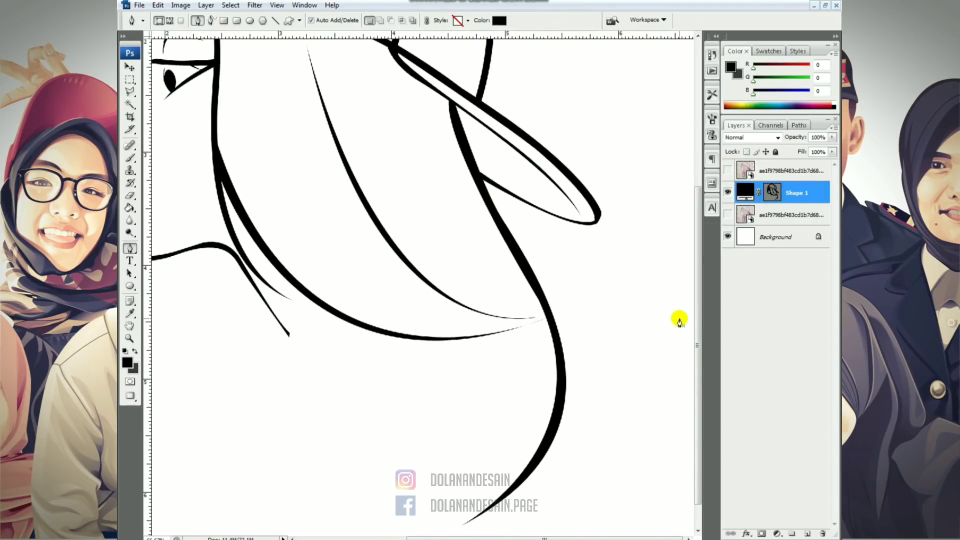
key("ctrl+minus")
key("ctrl+minus")
left_click(768, 194)
left_click(728, 170)
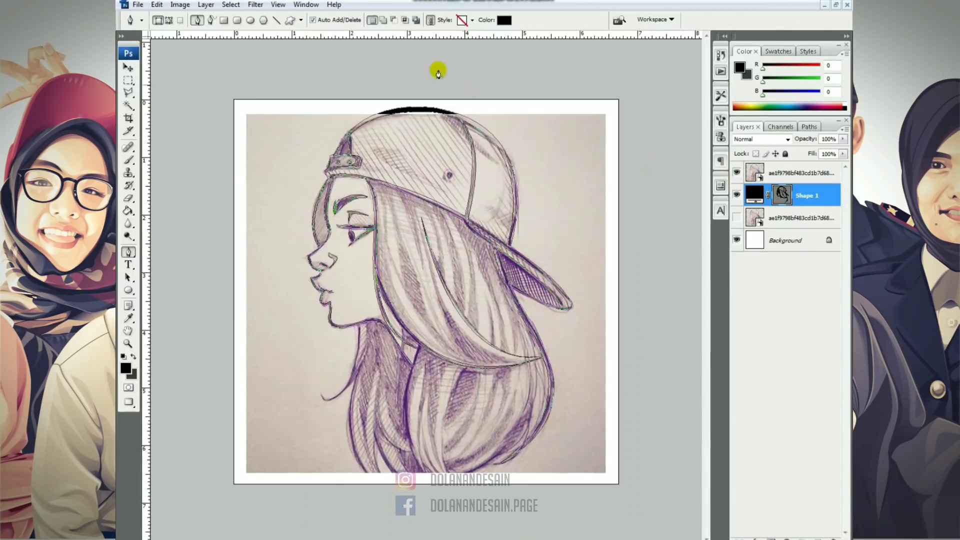
Step: Trace the curled front strand from under the jaw down to its outer tip and back as a closed tapered line
key("ctrl+plus")
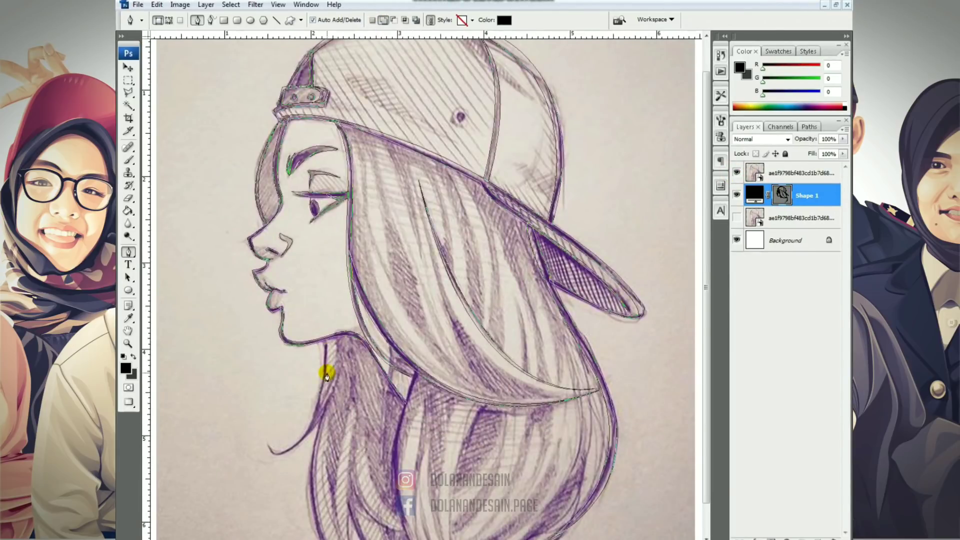
key("ctrl+plus")
left_click_drag(279, 406, 311, 332)
key("ctrl+plus")
left_click_drag(364, 383, 392, 278)
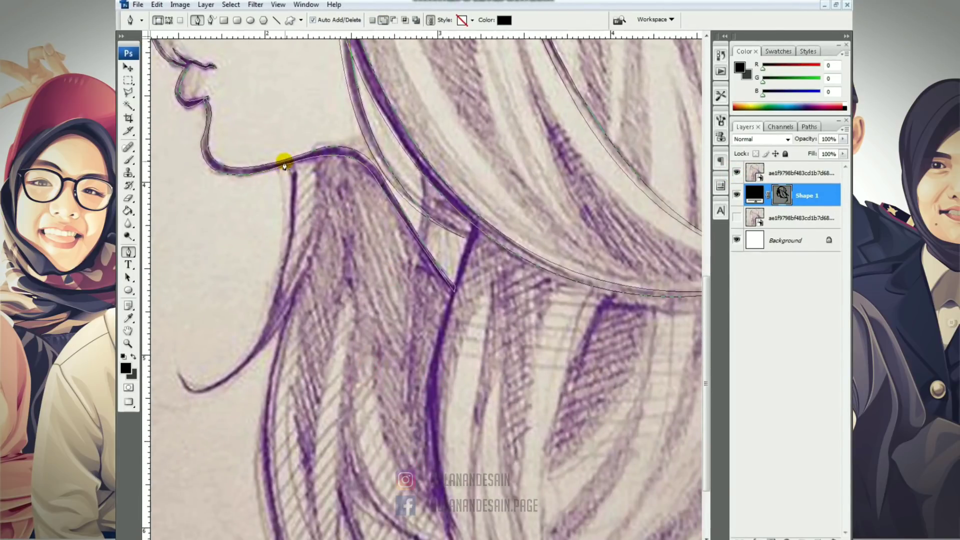
left_click_drag(244, 361, 170, 356)
left_click_drag(274, 335, 366, 229)
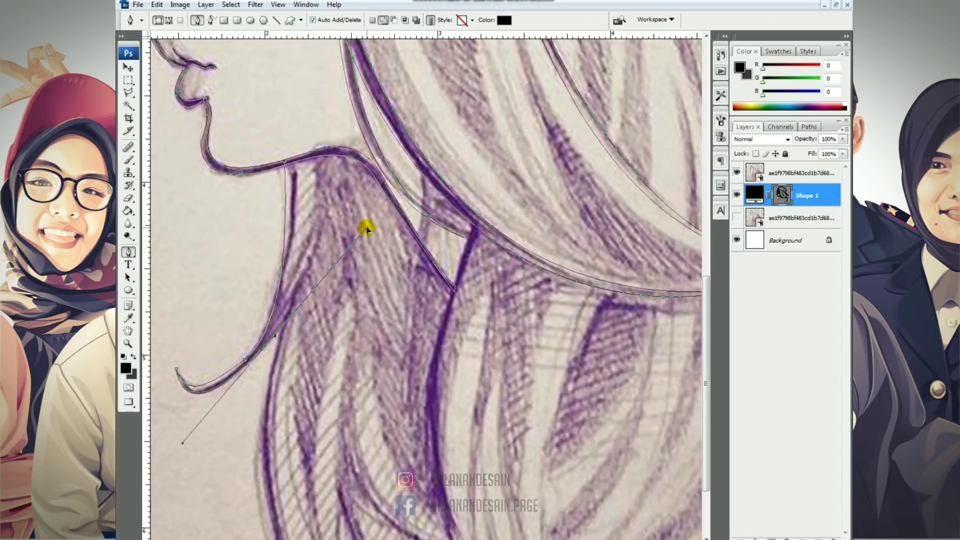
left_click(275, 334, "alt")
left_click_drag(292, 162, 284, 120)
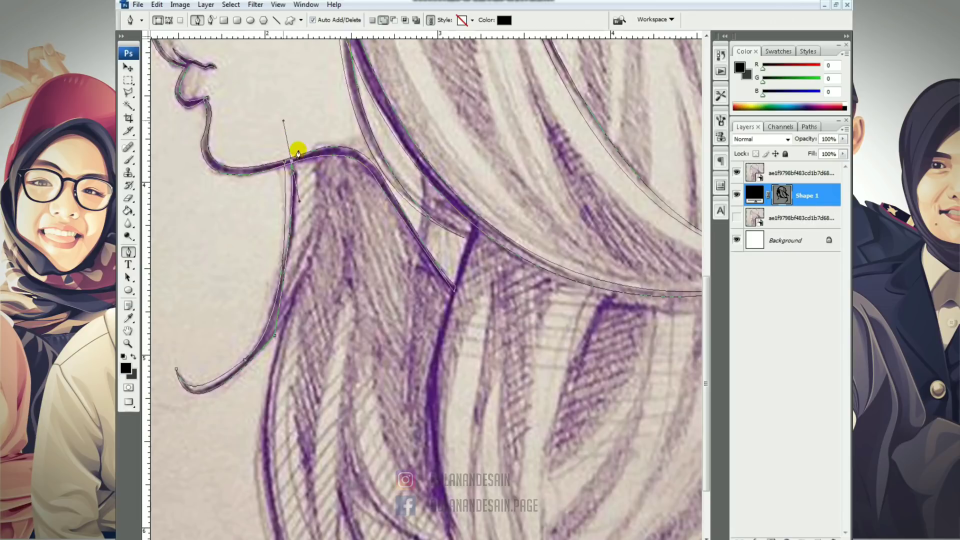
left_click(286, 162)
Step: Adjust the curled strand's curve handles near the jaw and lower bend, checking the line with the sketch layer hidden
left_click(274, 336, "ctrl")
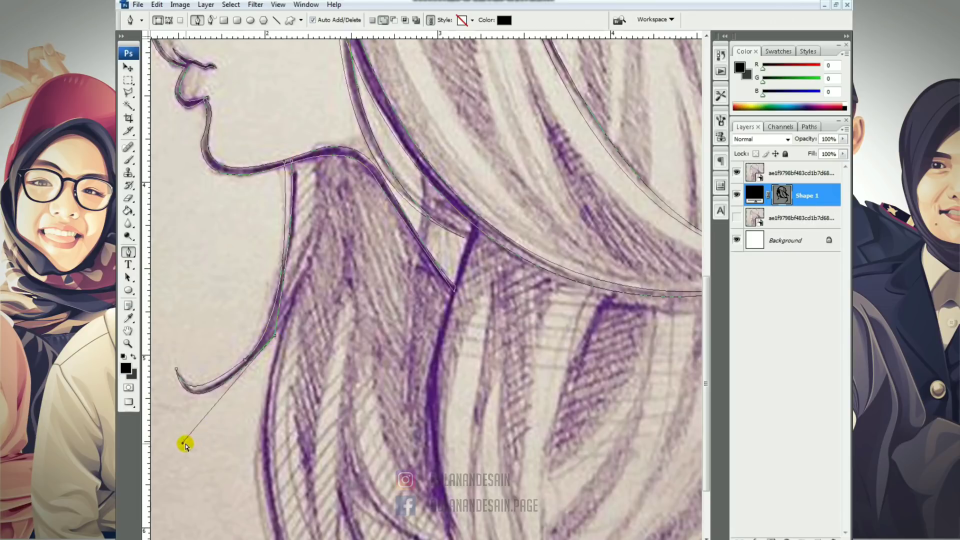
left_click_drag(292, 164, 301, 271)
left_click_drag(179, 446, 182, 447)
left_click(736, 172)
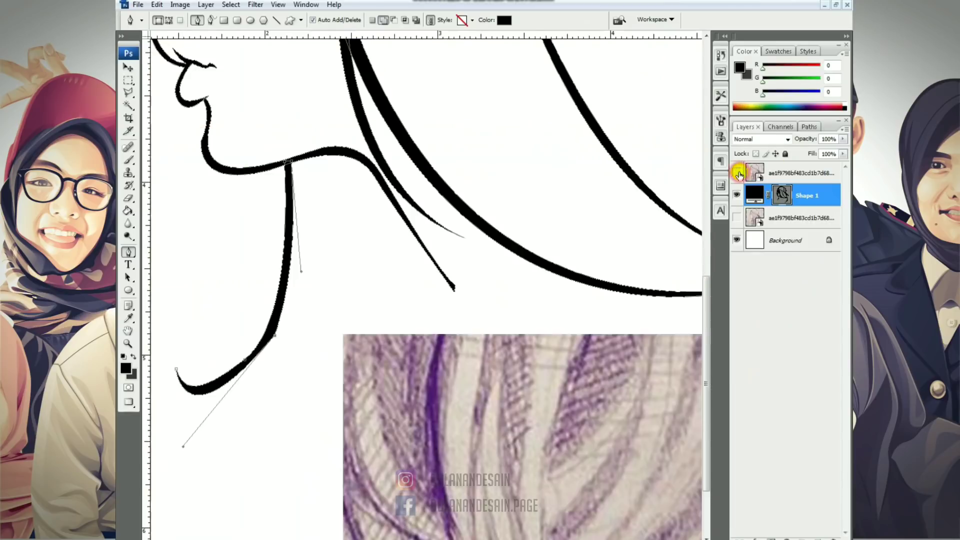
left_click(737, 173)
Step: Trace the inner hair edge from the curled strand's bend up to the underside of the jaw
left_click_drag(457, 328, 464, 255)
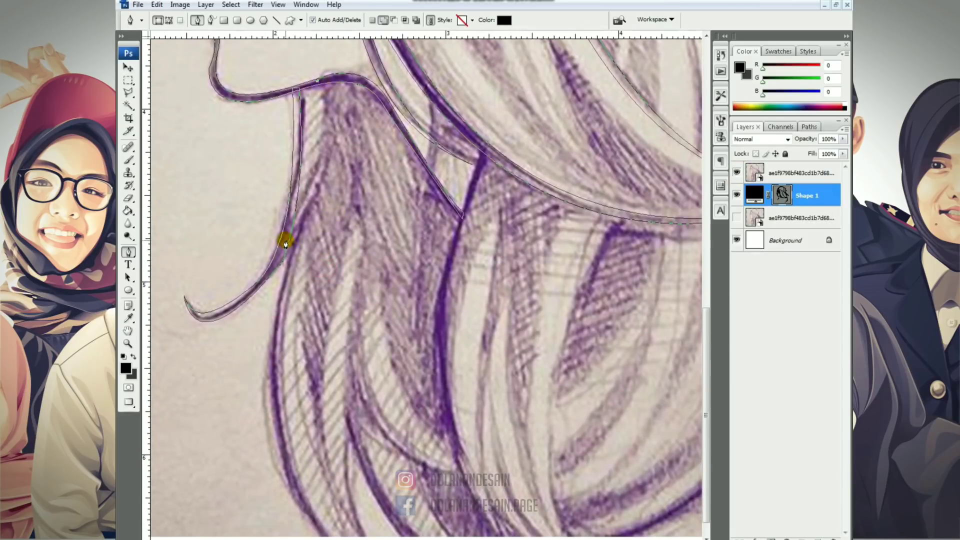
left_click_drag(285, 239, 232, 331)
left_click_drag(320, 81, 297, 203)
left_click_drag(357, 353, 331, 196)
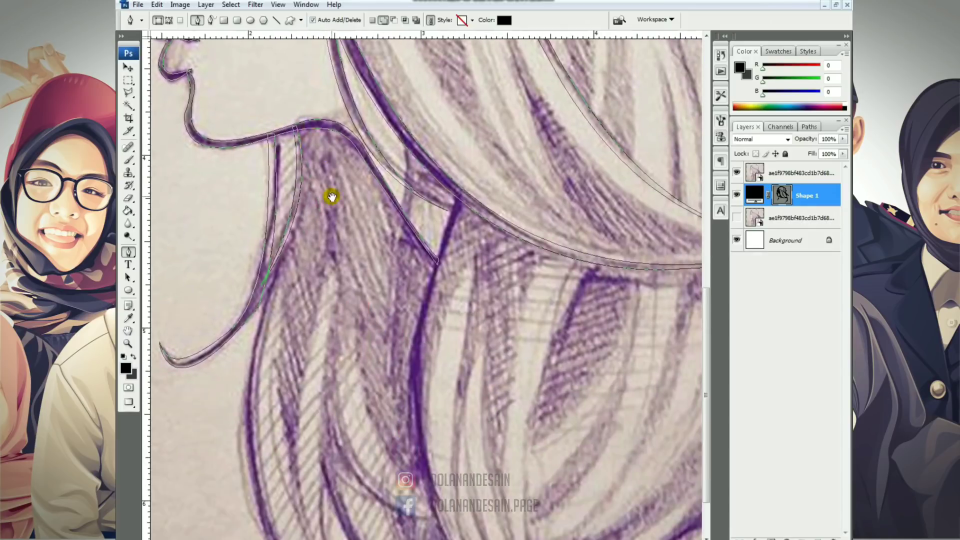
Step: Trace the front lower hair edge from beside the curled strand down past the sketch's bottom edge and back up as a tapered line
left_click_drag(257, 356, 252, 393)
key("ctrl+minus")
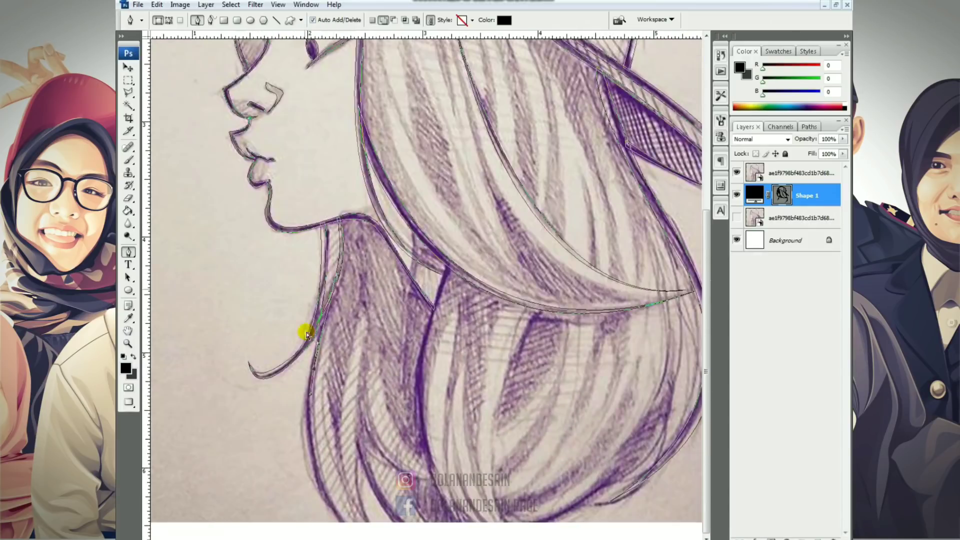
left_click_drag(336, 489, 349, 384)
left_click_drag(375, 533, 451, 539)
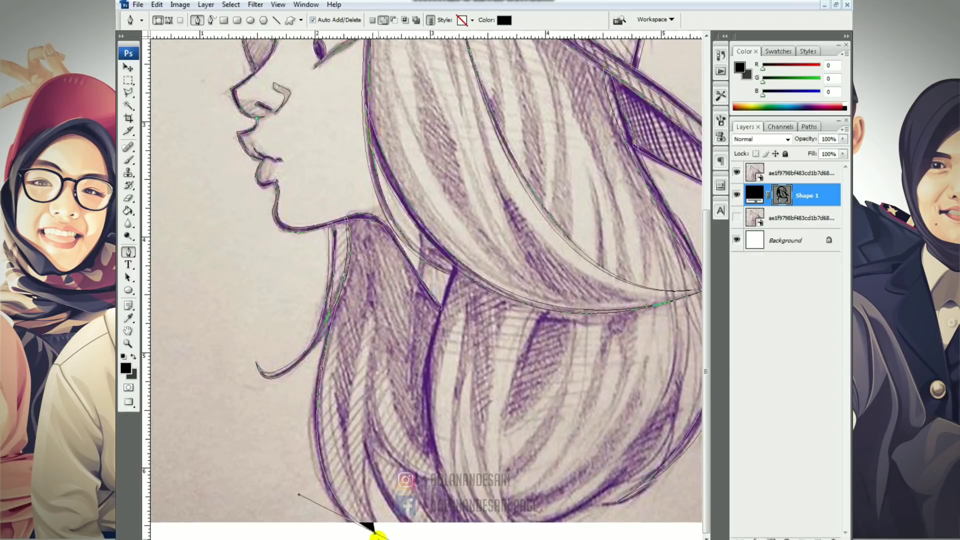
left_click_drag(312, 398, 317, 273)
key("ctrl+plus")
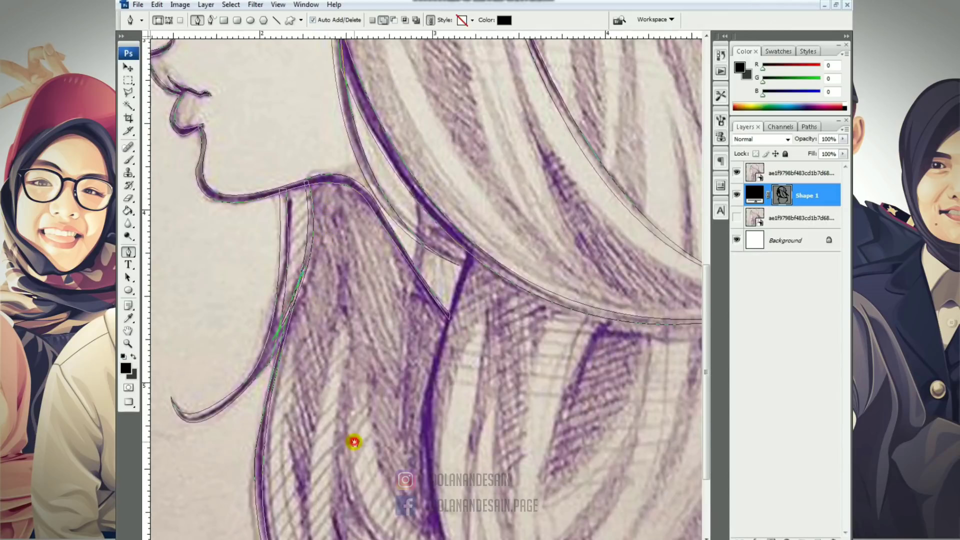
Step: Trace two short tapered strands at the base of the front hair, ending just below the sketch's bottom edge
scroll(370, 425, "down", 3)
left_click_drag(331, 411, 345, 318)
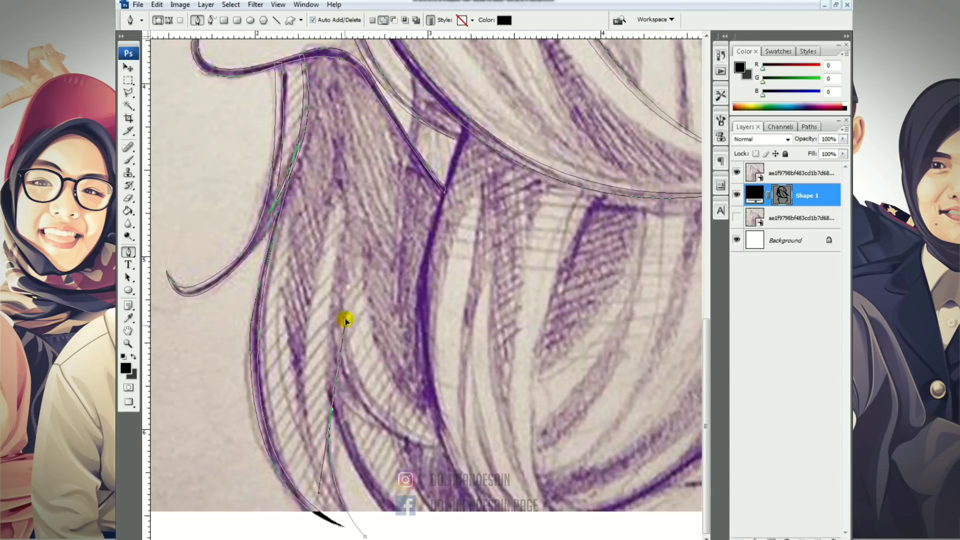
left_click(330, 403)
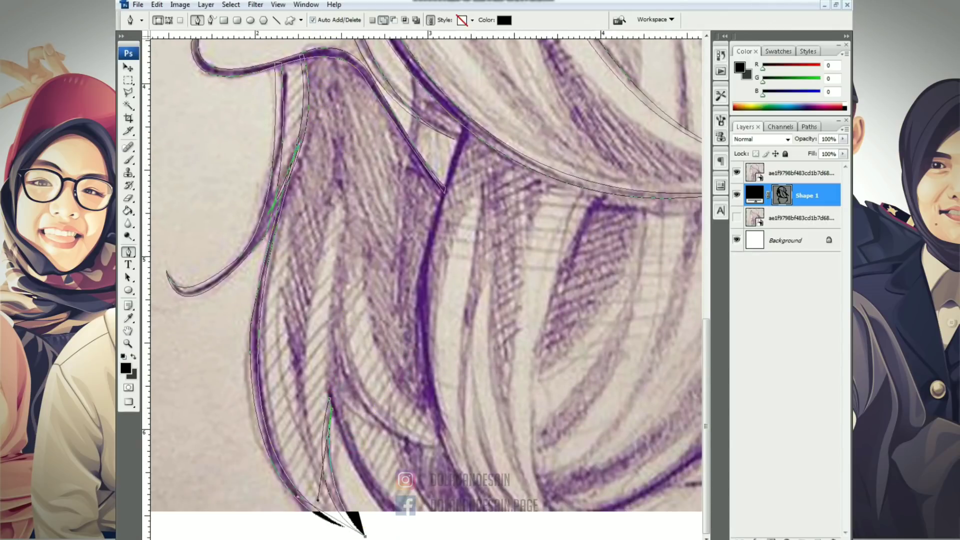
left_click(324, 379)
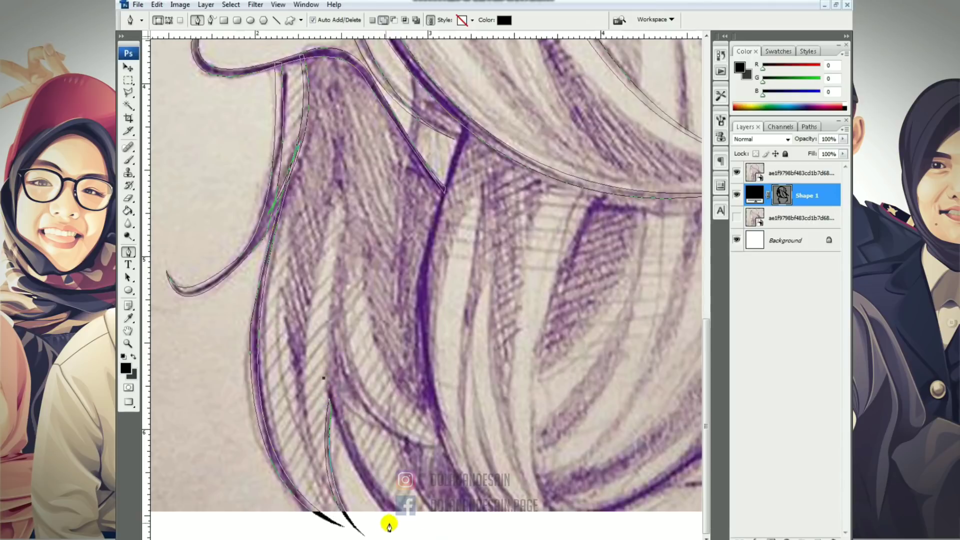
key("ctrl+minus")
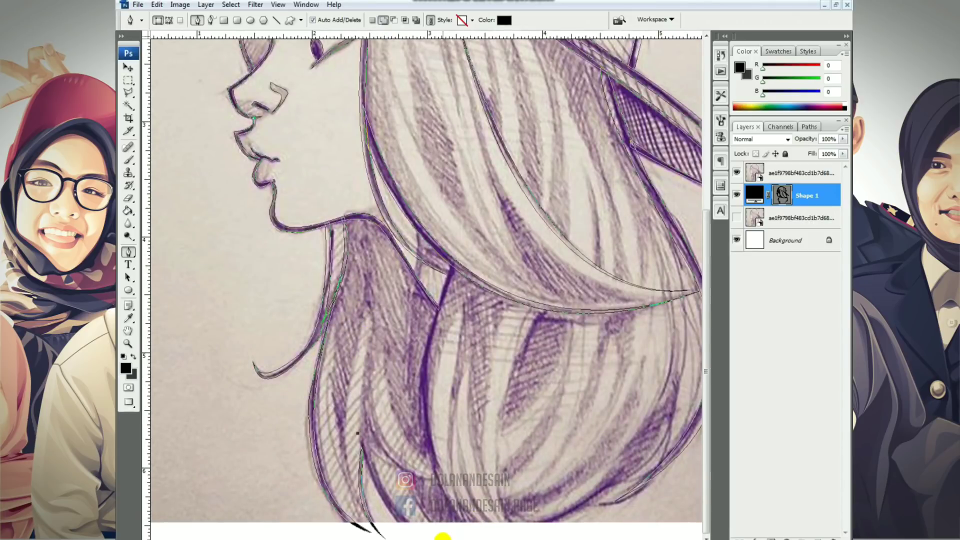
left_click(442, 536)
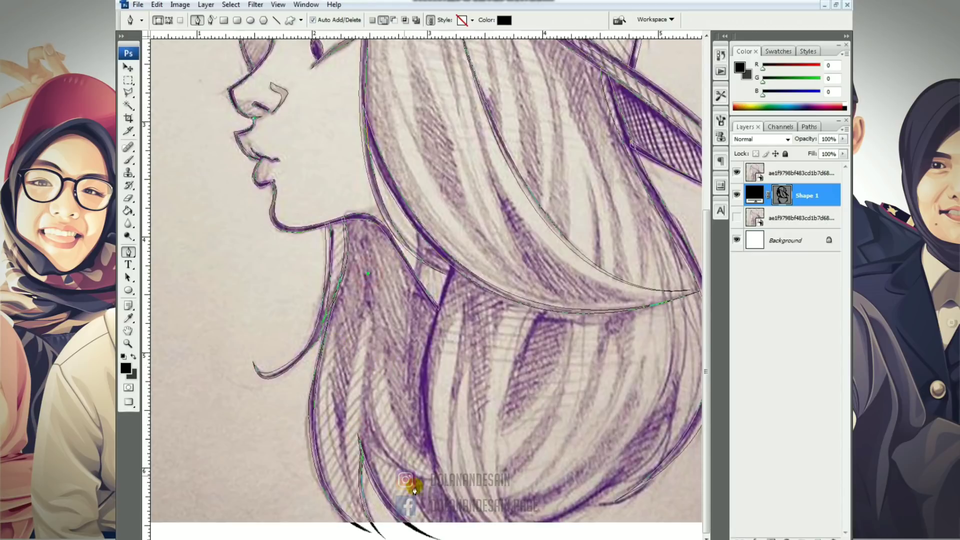
Step: Trace the long thin strand from the base hair beside the dark dividing line up to its tip below the jaw
left_click_drag(436, 479, 540, 480)
left_click(436, 479, "alt")
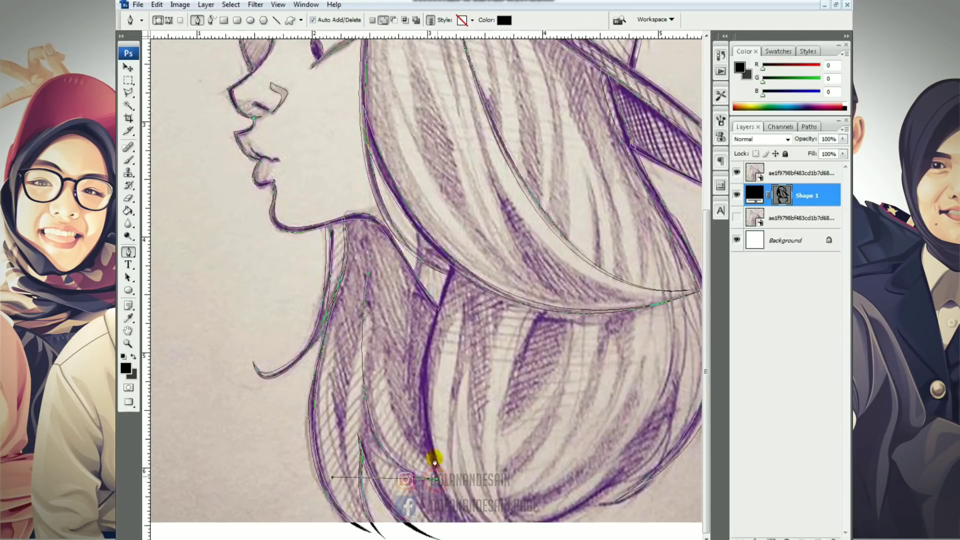
left_click(367, 316)
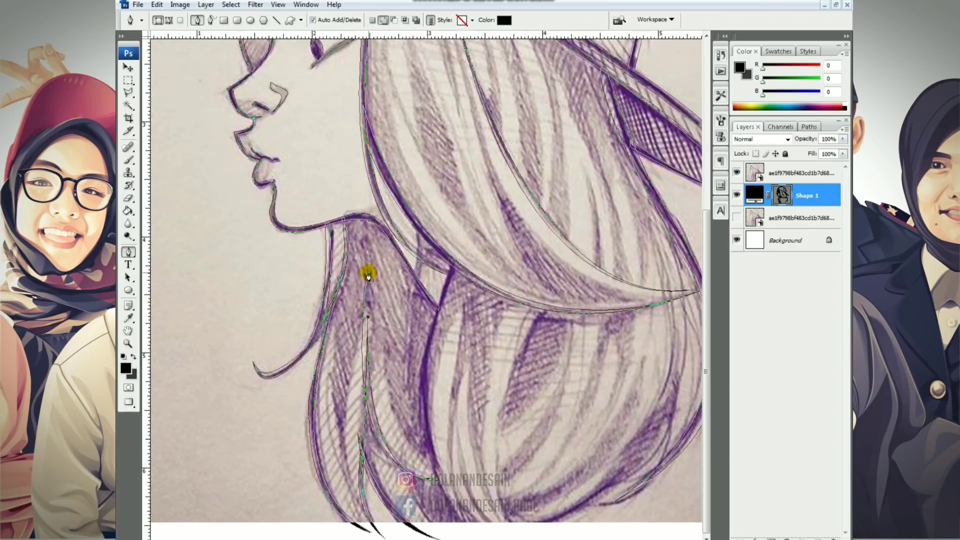
left_click(368, 274)
Step: Trace the dark dividing hair line between the sketch's bottom edge and the front hair contour as a closed tapered line
scroll(428, 279, "right", 1)
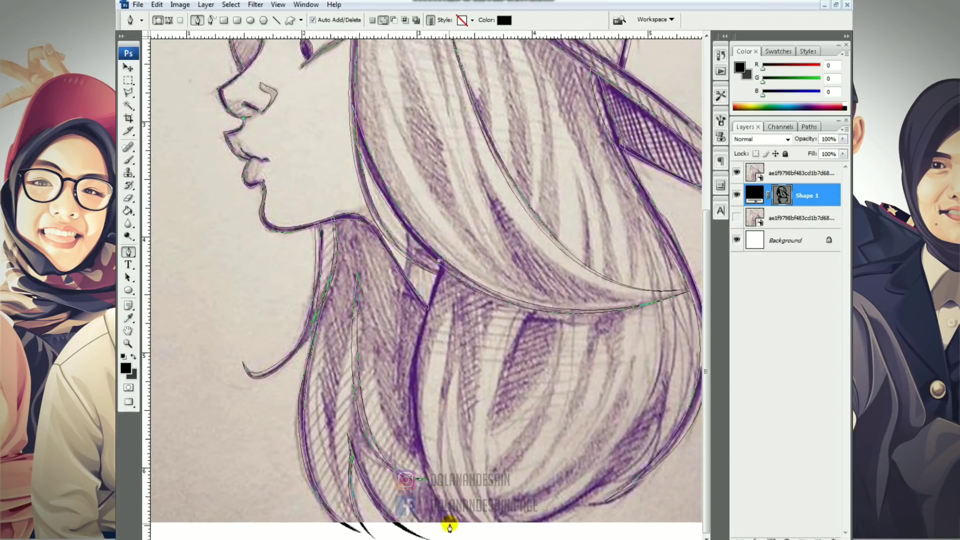
left_click_drag(456, 527, 523, 539)
key("ctrl+minus")
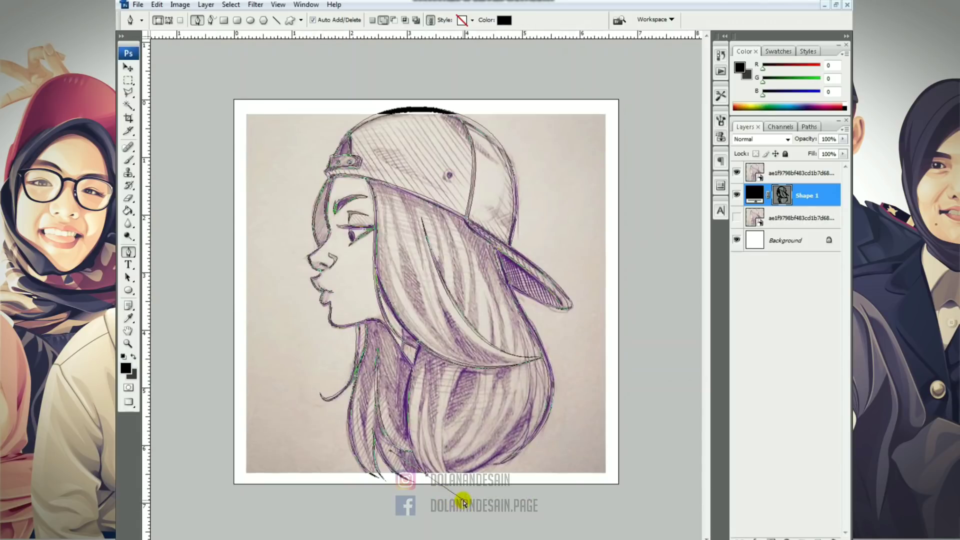
left_click_drag(464, 502, 380, 426)
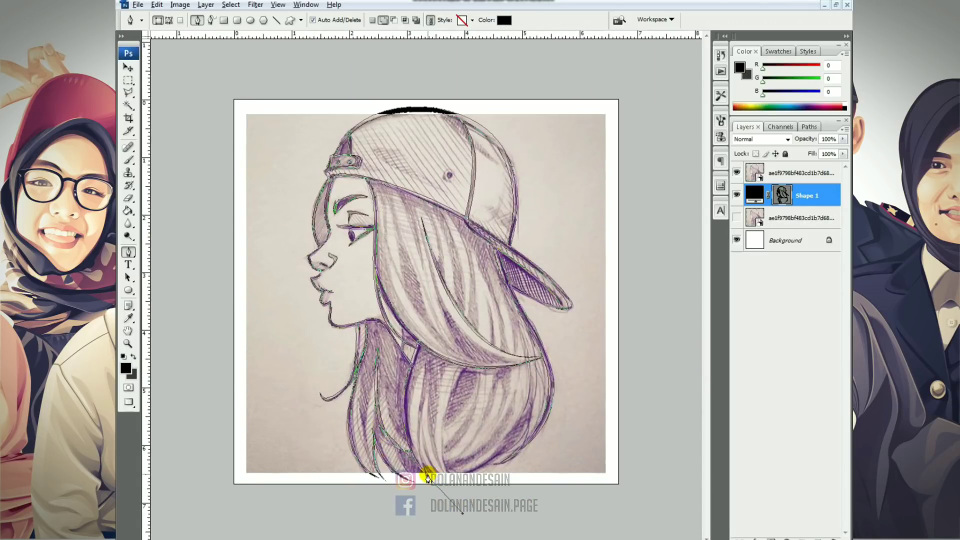
left_click_drag(422, 344, 455, 245)
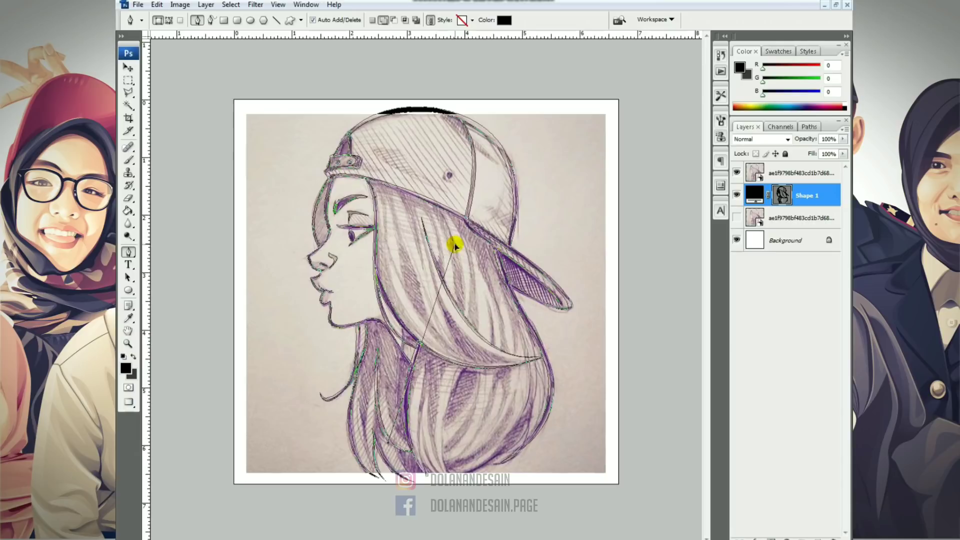
left_click(421, 344, "alt")
left_click(423, 340)
Step: Trace the short strand between the neck line and the front hair contour as a closed shape
key("ctrl+plus")
left_click_drag(408, 517, 423, 382)
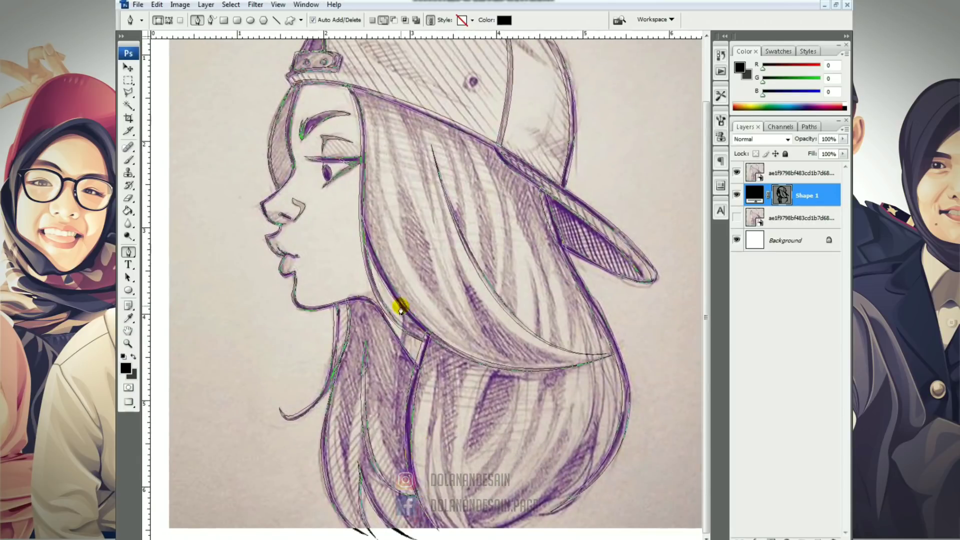
left_click_drag(401, 345, 394, 360)
scroll(419, 370, "up", 2)
left_click_drag(379, 324, 368, 261)
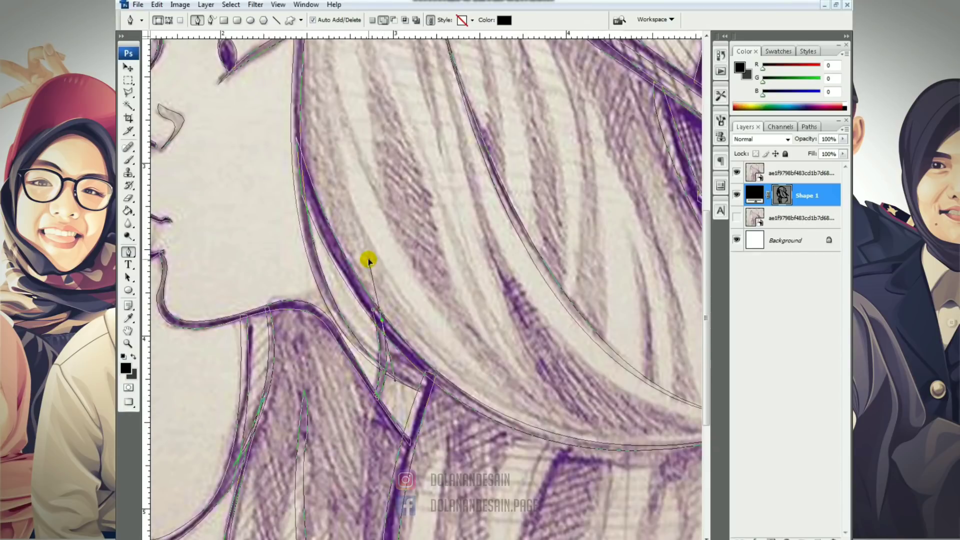
Step: Trace a back hair strand from below the sketch's bottom edge up to the front hair contour and close its path
scroll(372, 313, "down", 2)
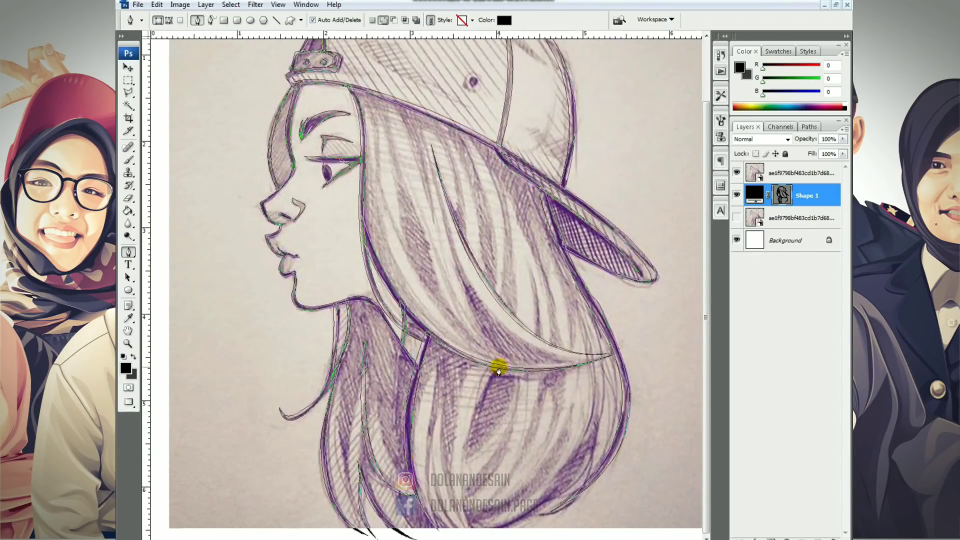
left_click_drag(510, 539, 533, 539)
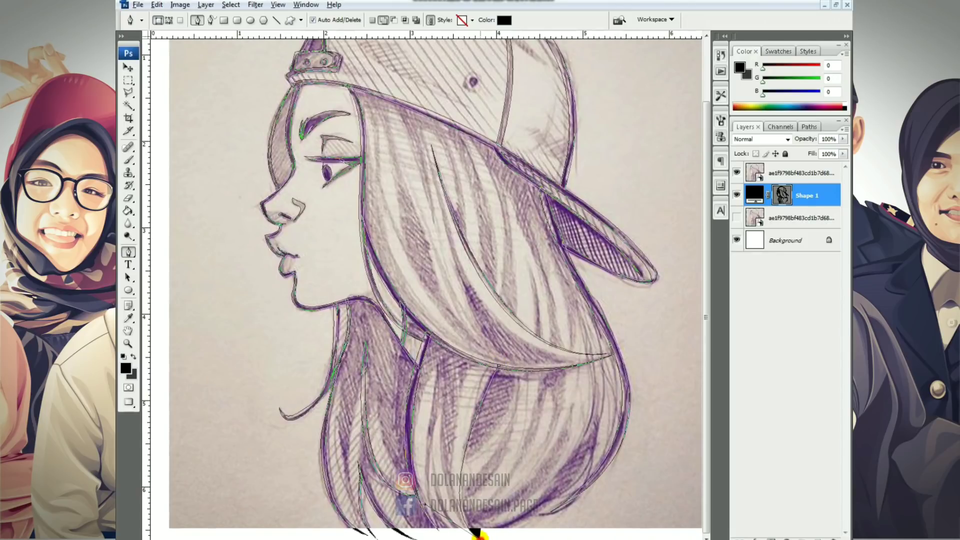
left_click_drag(493, 366, 561, 209)
left_click(492, 365, "alt")
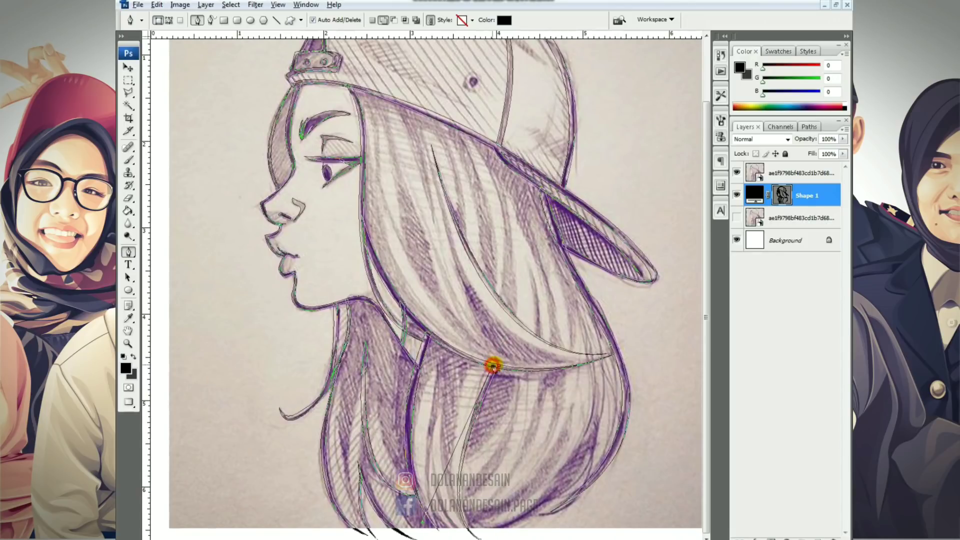
left_click(497, 365)
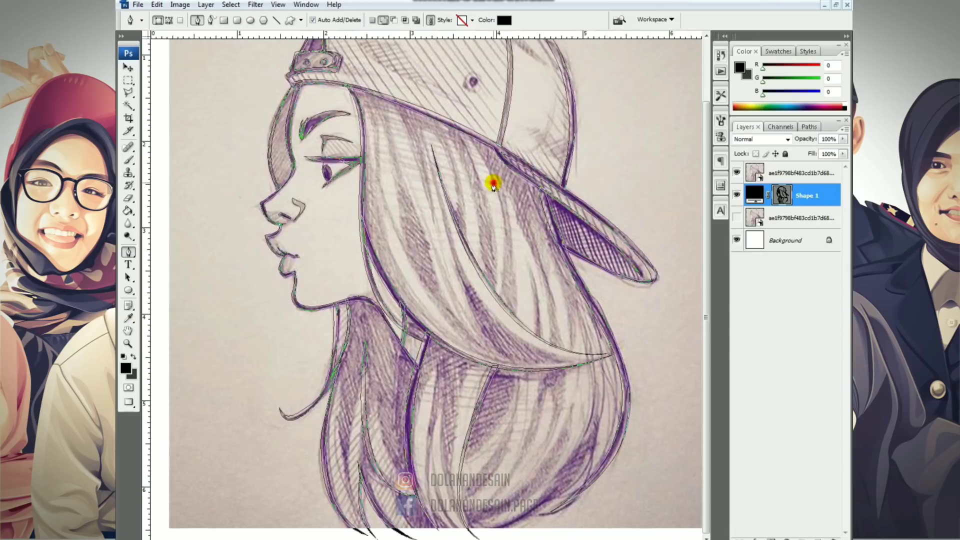
Step: Trace thin tapered hair strands on Shape 1 with the Pen tool, two beneath the cap and one in the lower back hair
left_click_drag(502, 306, 494, 349)
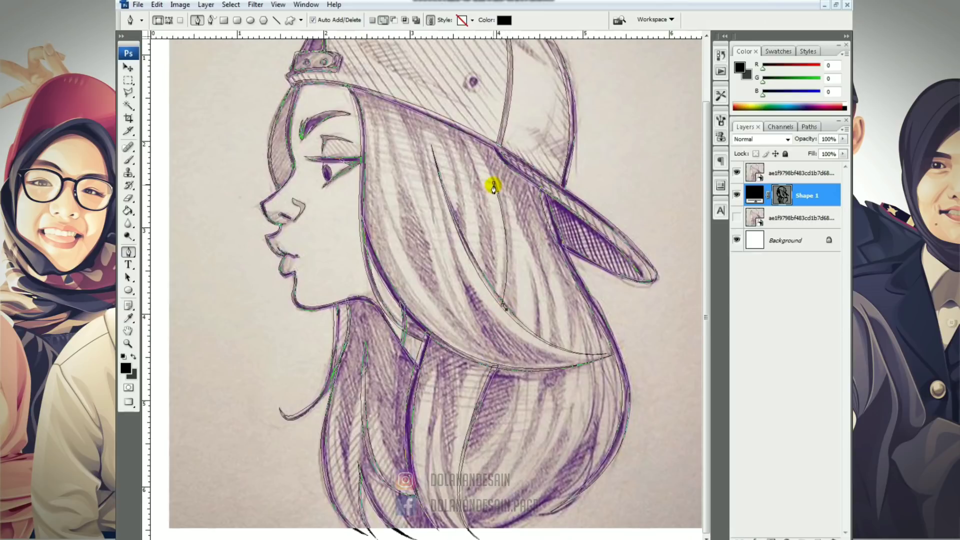
left_click(518, 193)
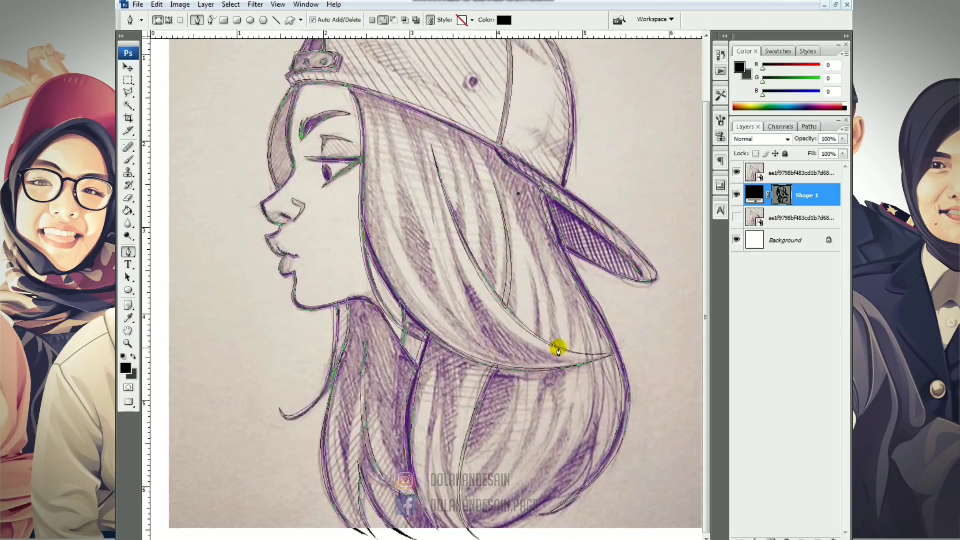
left_click_drag(558, 345, 554, 396)
left_click(520, 196)
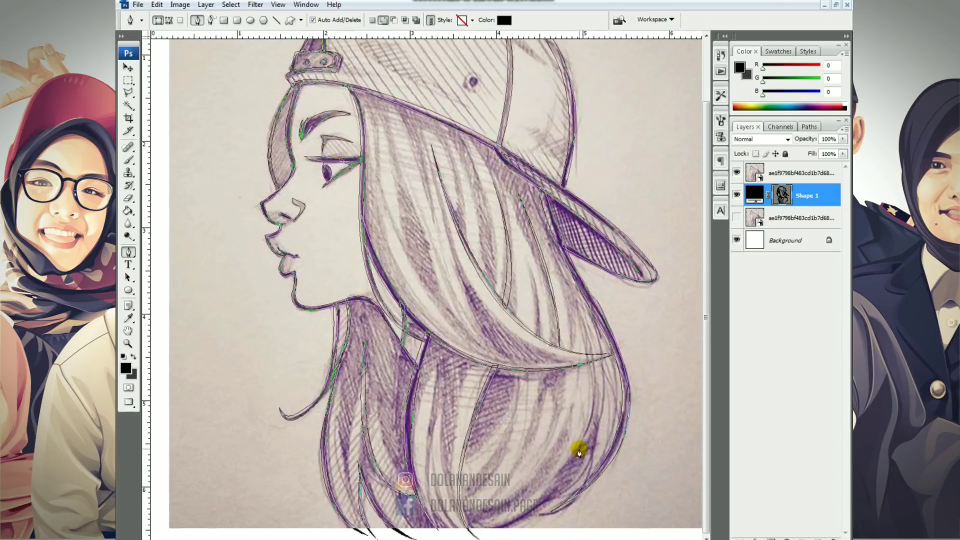
left_click_drag(579, 449, 581, 299)
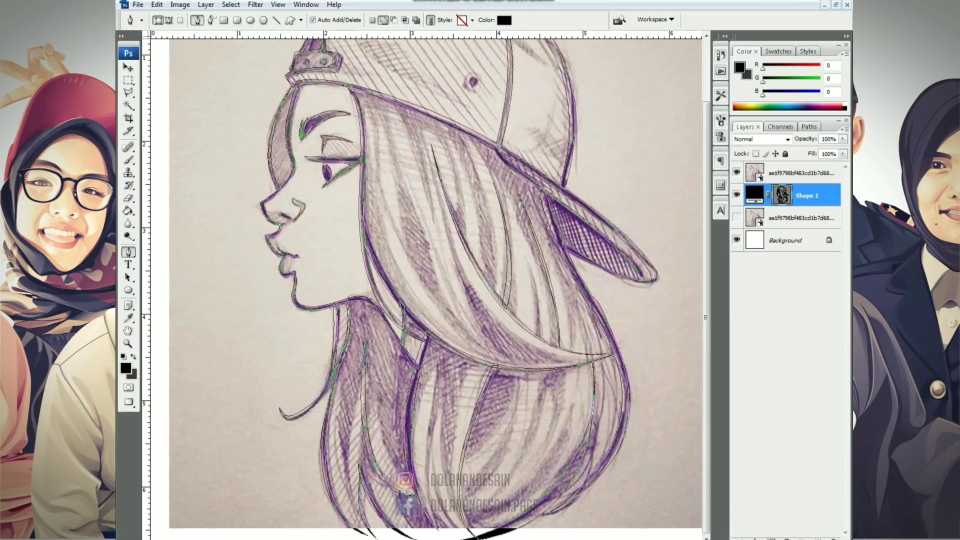
left_click_drag(558, 486, 523, 538)
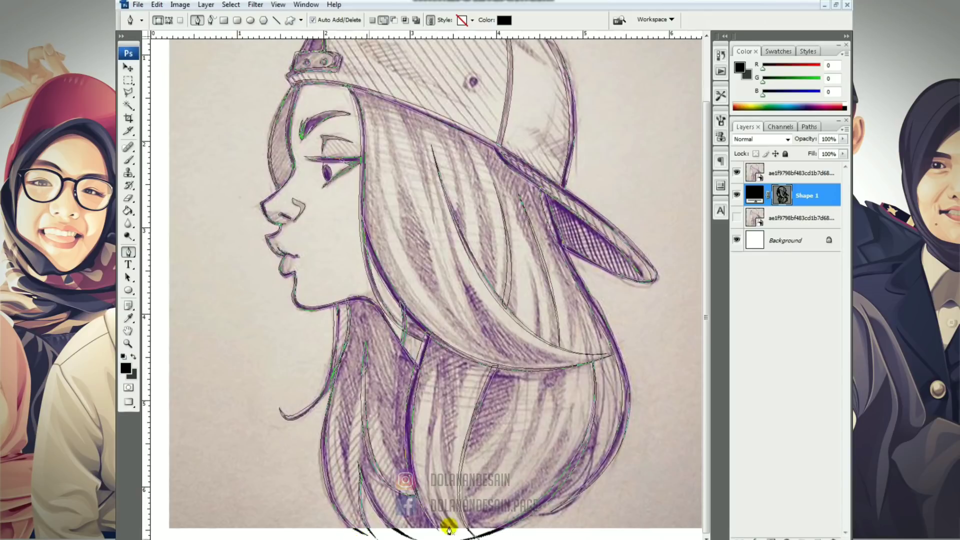
Step: Compare the traced line art with the reference sketch and examine the lower hair strands up close
left_click(737, 173)
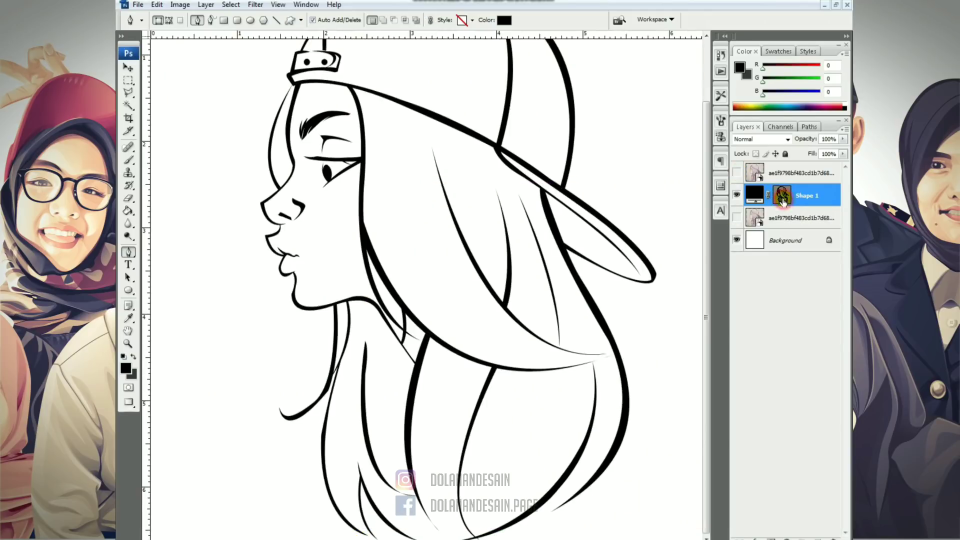
left_click(736, 173)
left_click(736, 173)
left_click(736, 173)
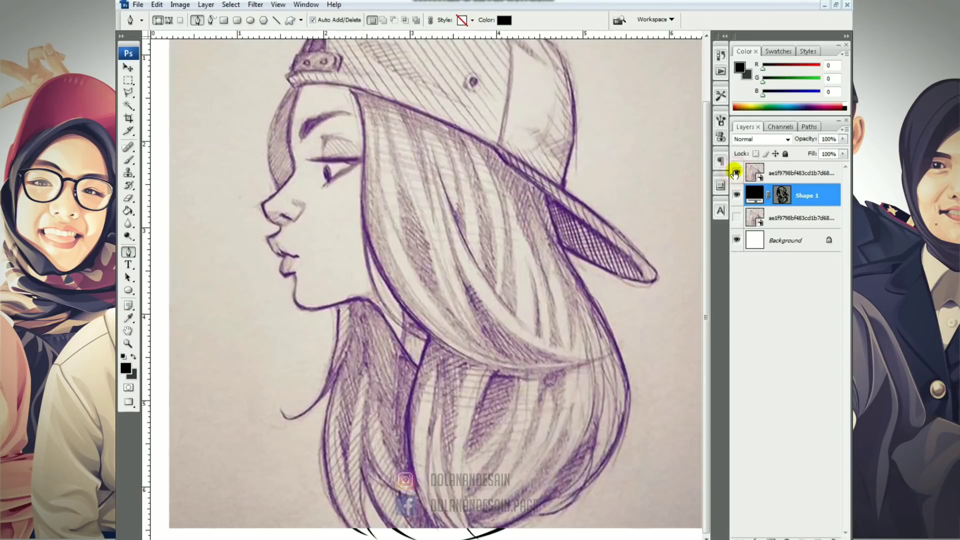
left_click(736, 173)
left_click(736, 173)
left_click(781, 195)
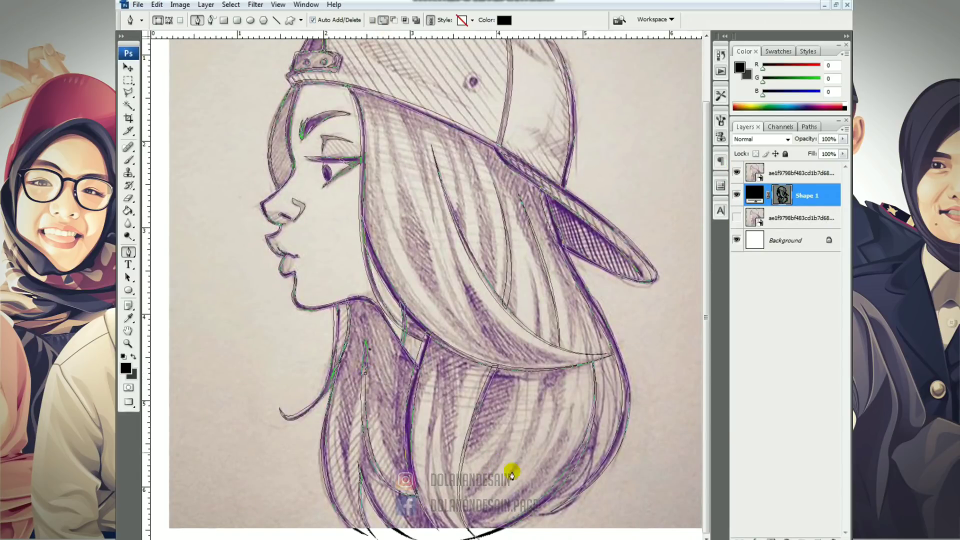
key("ctrl+plus")
left_click_drag(297, 465, 368, 238)
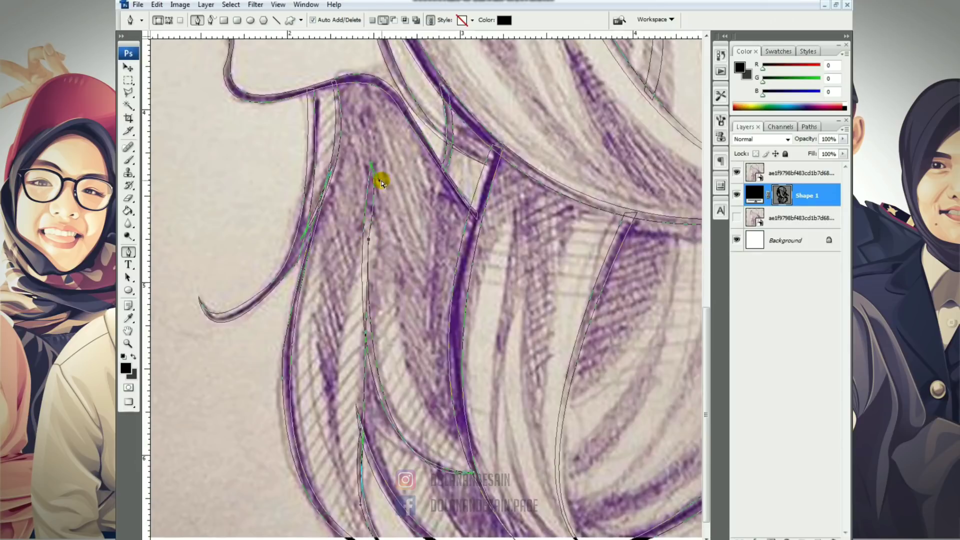
left_click_drag(561, 268, 345, 242)
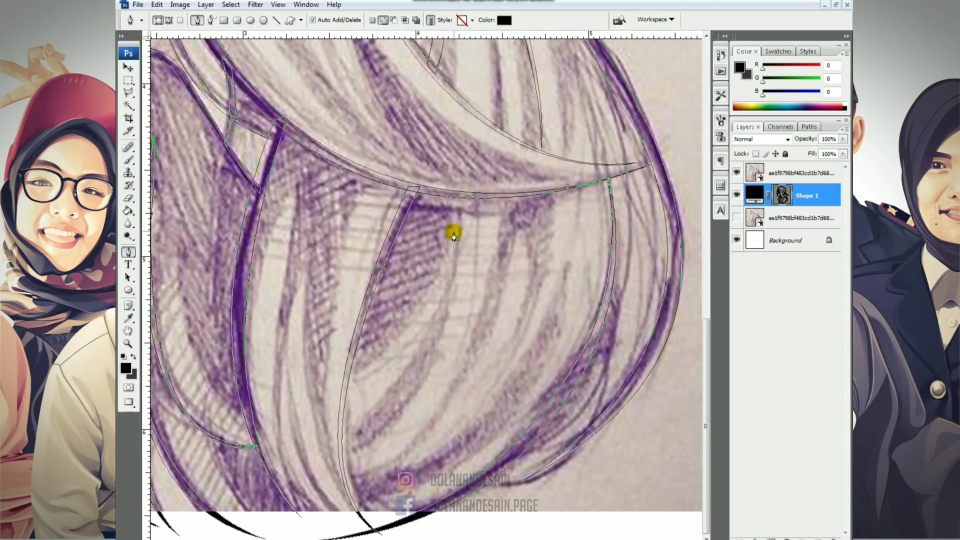
key("ctrl+plus")
key("ctrl+minus")
key("ctrl+minus")
key("ctrl+minus")
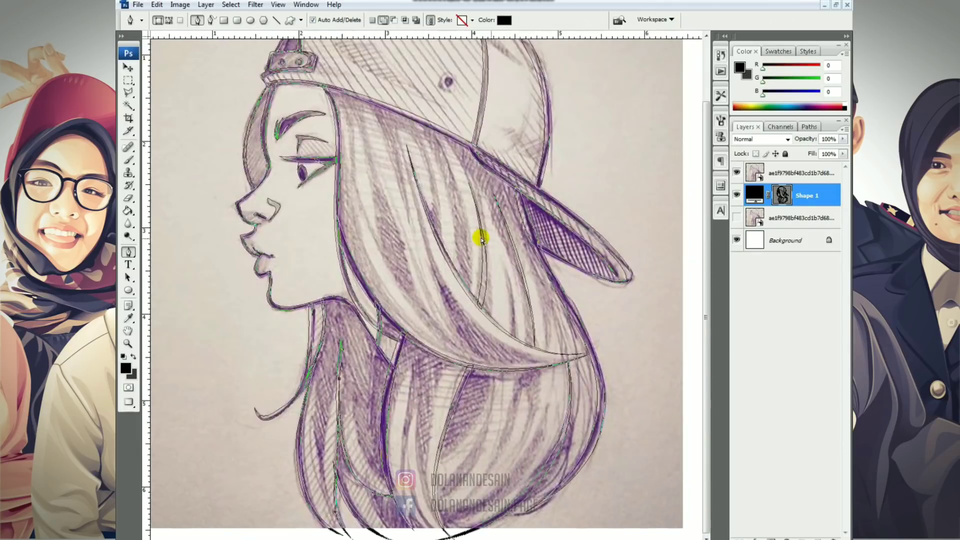
left_click_drag(403, 220, 429, 320)
Step: Check the whole portrait's line art against the reference sketch for details that still need tracing
left_click(735, 172)
left_click(752, 183)
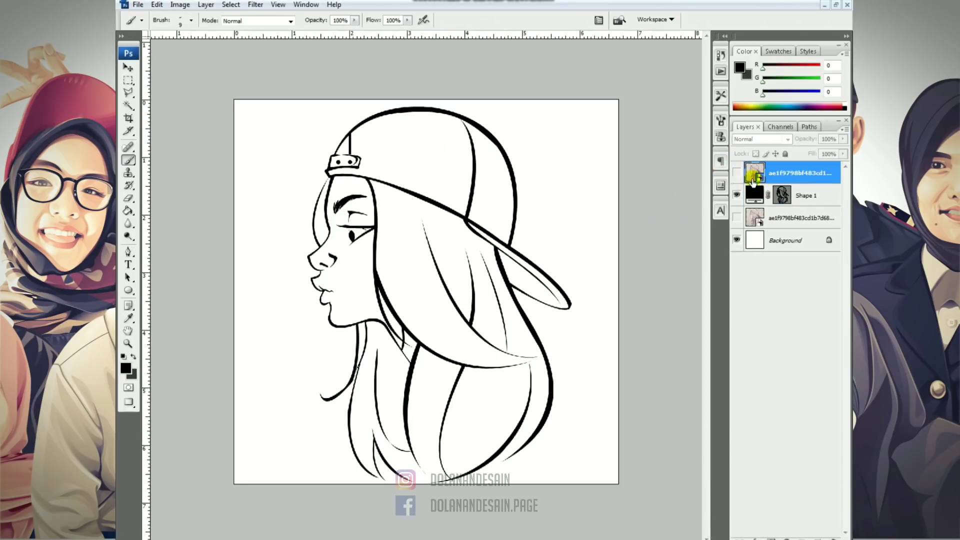
left_click(736, 172)
left_click(787, 198)
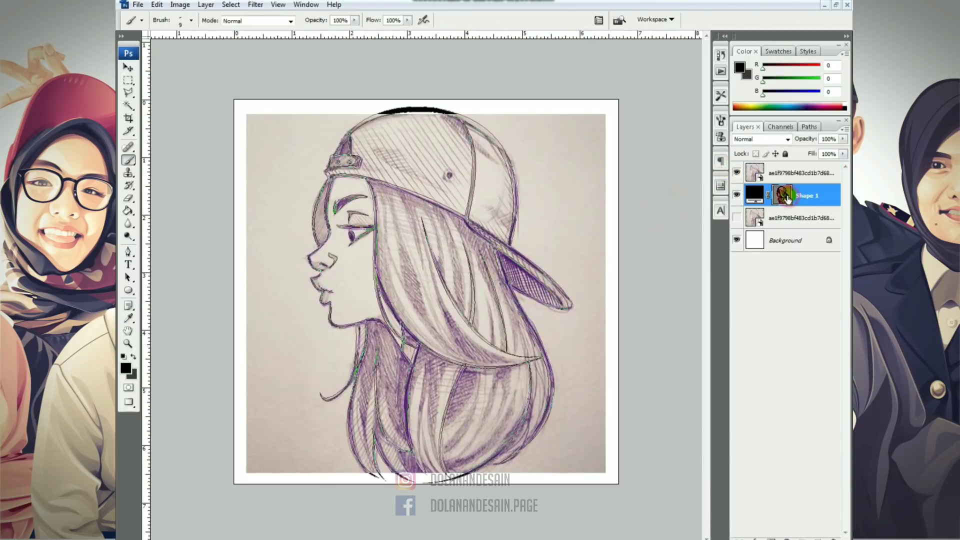
left_click(737, 172)
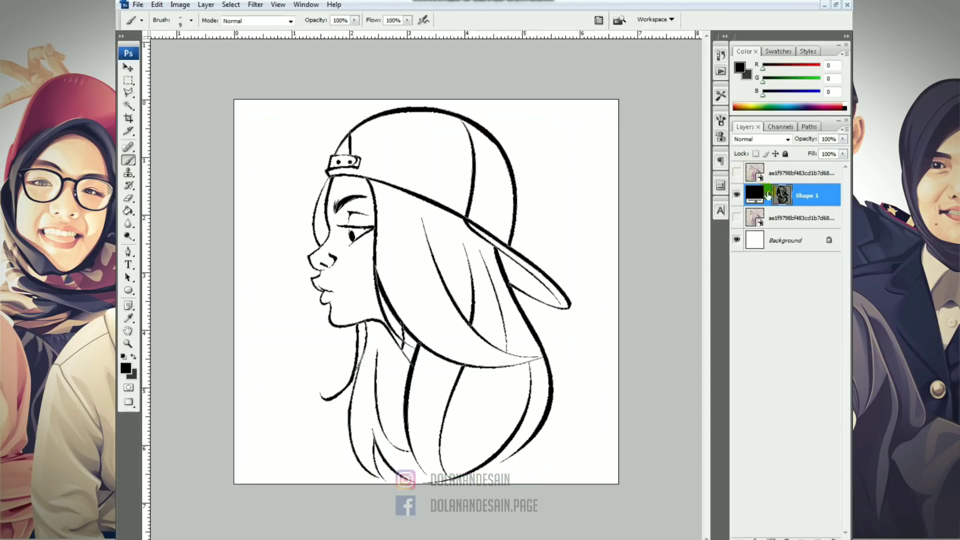
left_click(774, 193)
left_click(737, 172)
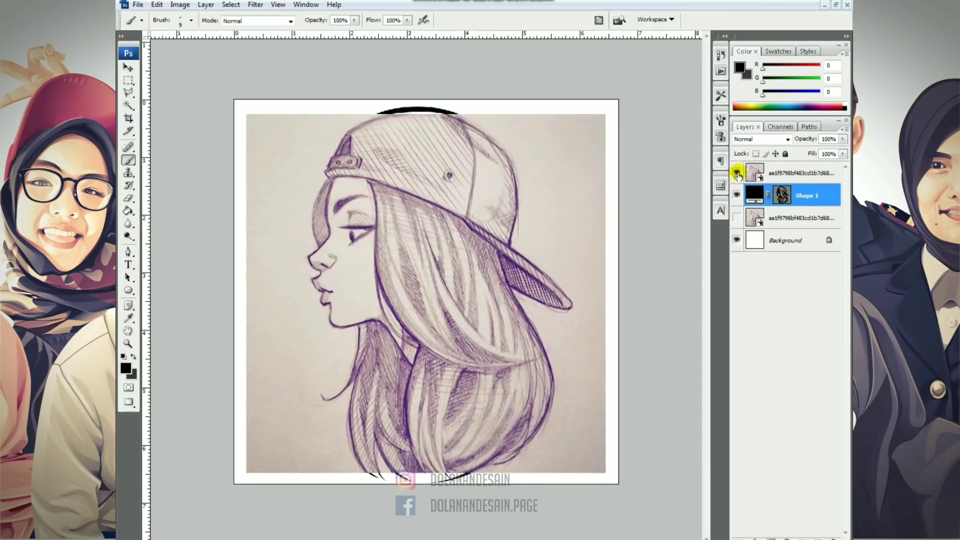
left_click(783, 194)
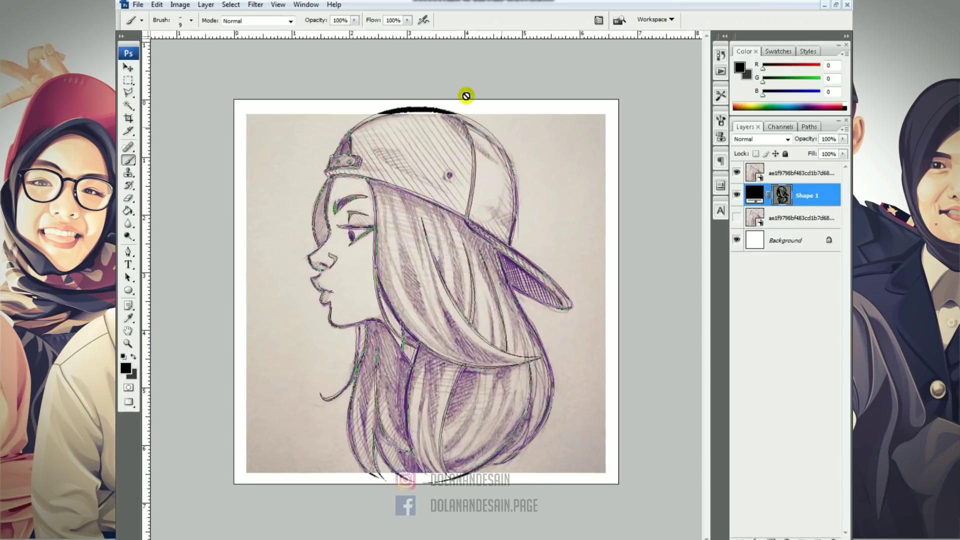
Step: Draw a small upright ellipse on Shape 1 over the dark eyelet on the side of the cap
key("p")
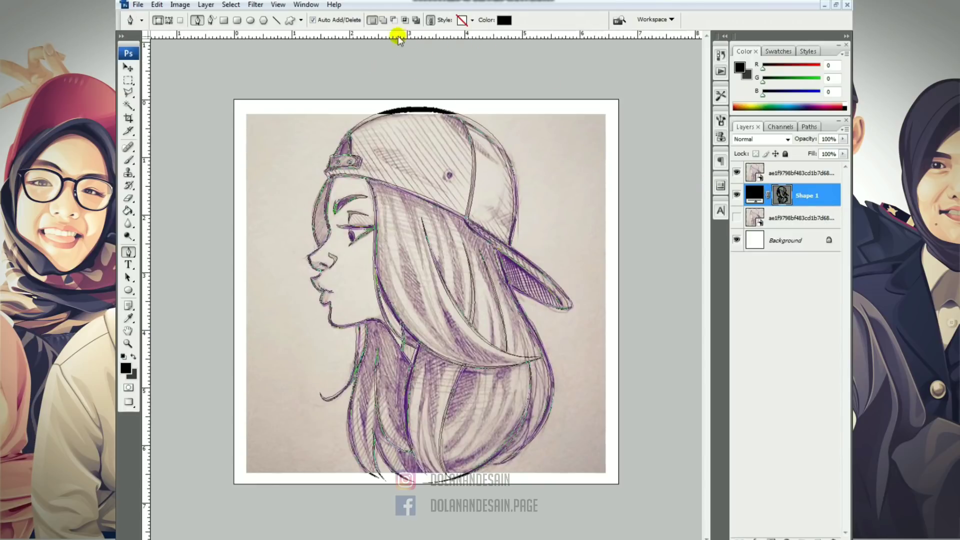
key("ctrl+plus")
key("ctrl+plus")
key("ctrl+plus")
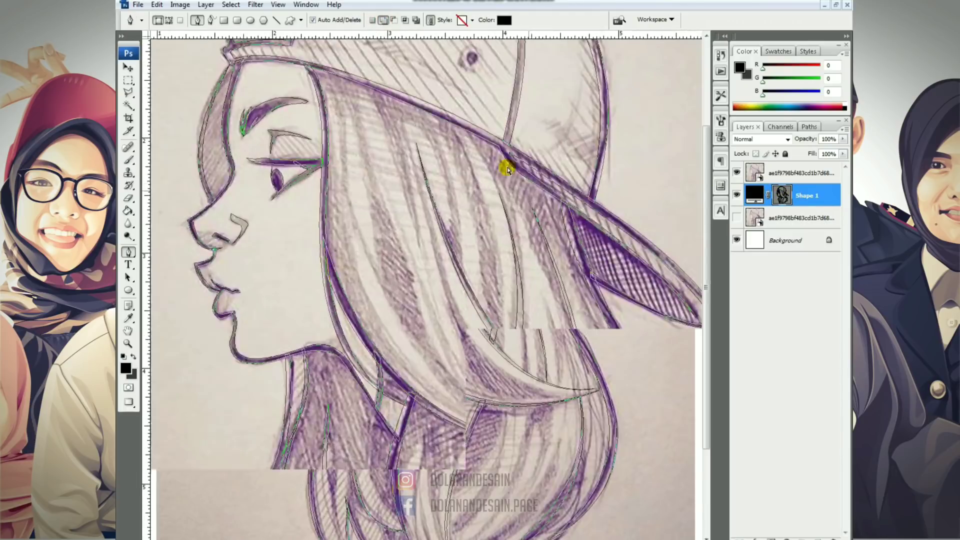
left_click_drag(509, 119, 430, 406)
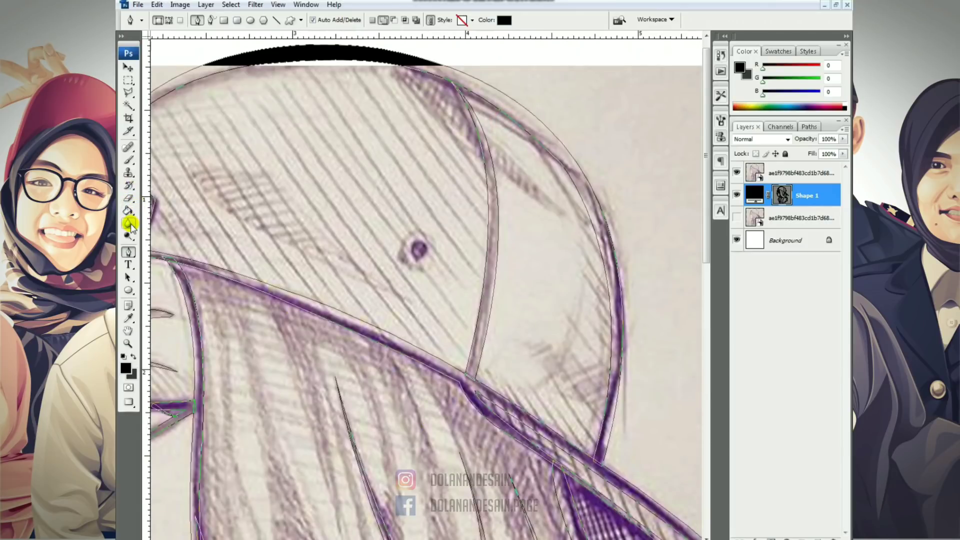
left_click(250, 20)
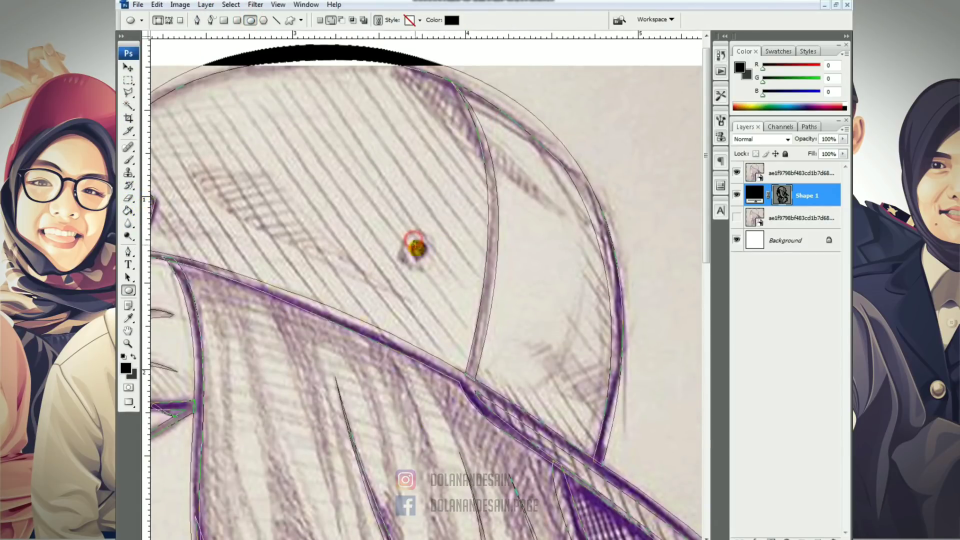
left_click_drag(414, 240, 426, 261)
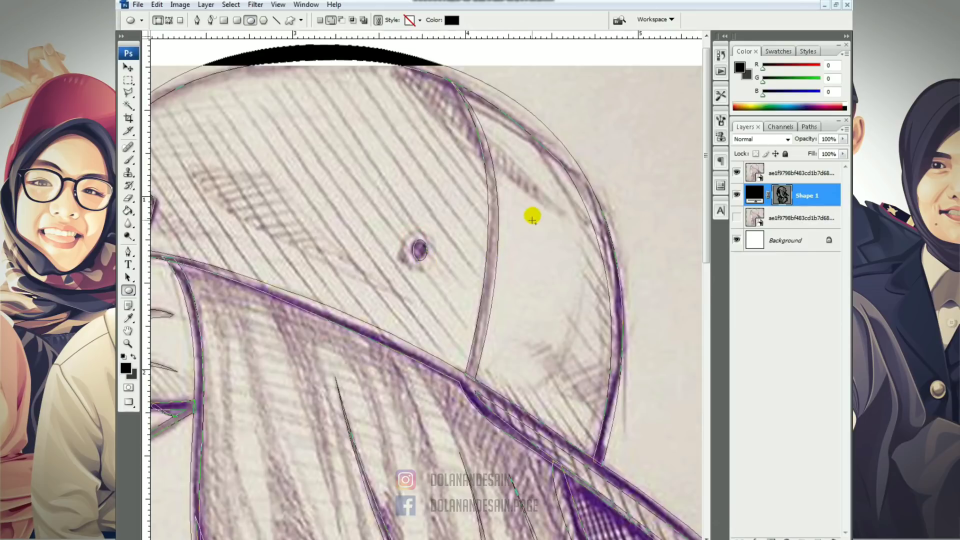
key("ctrl+minus")
left_click(736, 172)
left_click(736, 172)
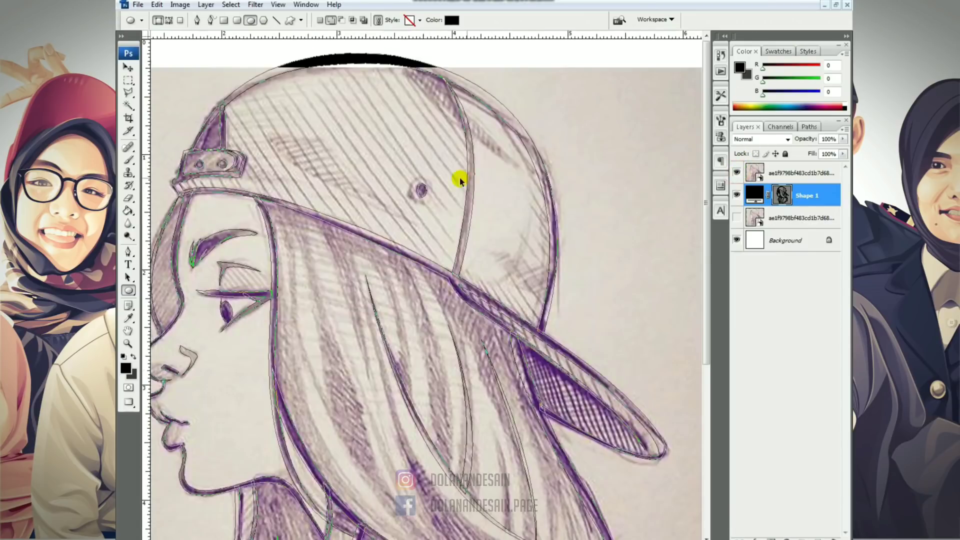
Step: Trace a thin crescent with the Pen tool around the front side of the cap's eyelet
scroll(450, 178, "up", 4)
key("p")
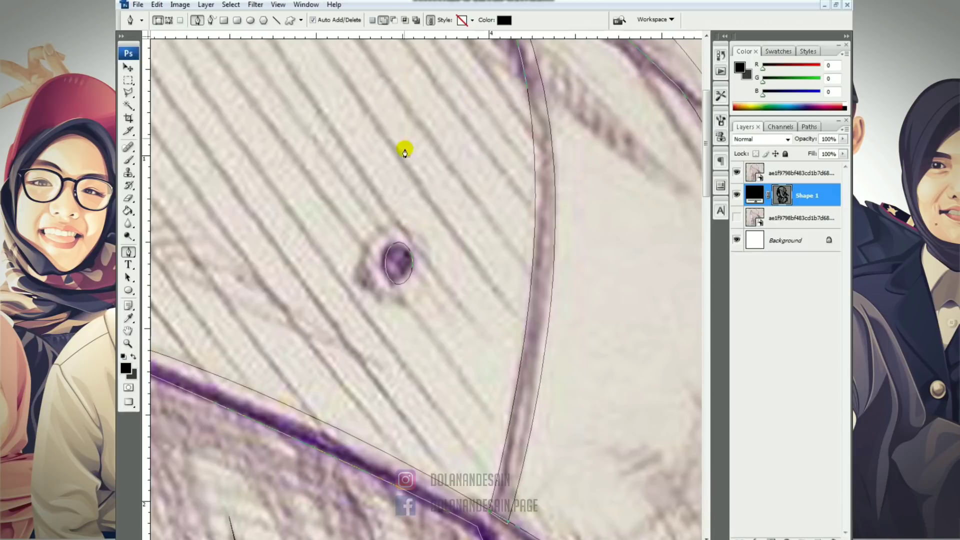
left_click(400, 228)
left_click_drag(366, 257, 354, 212)
left_click(412, 288)
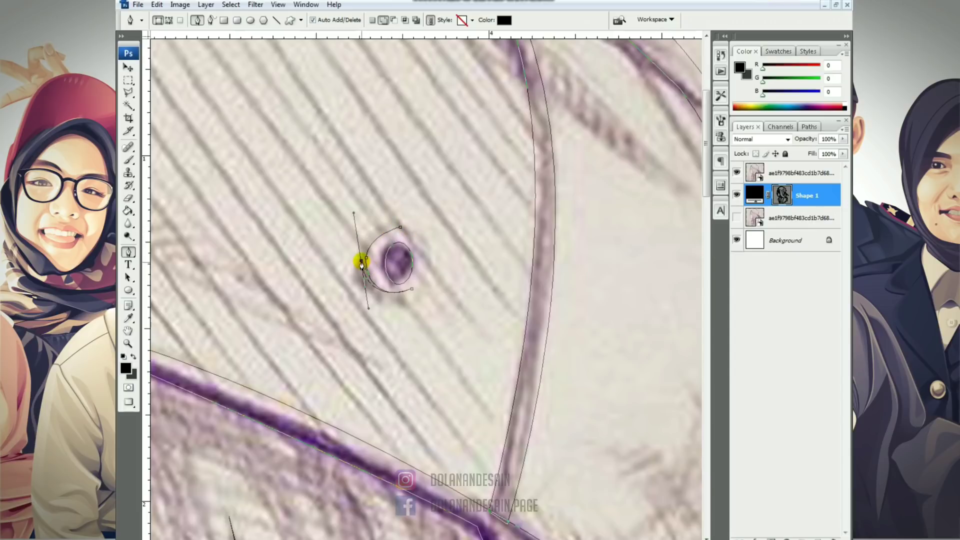
left_click(400, 228)
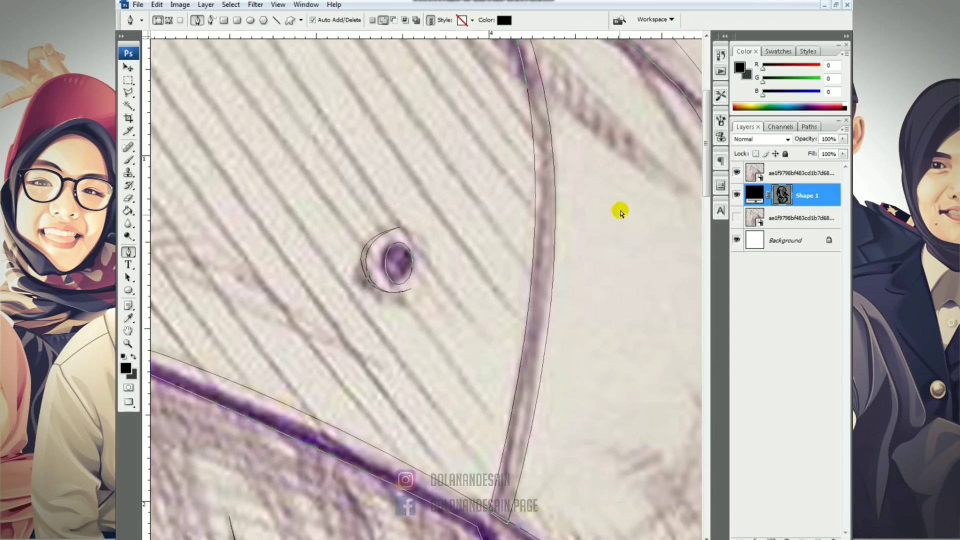
Step: Hide the reference sketch above the line art and delete the duplicate sketch layer beneath Shape 1
key("ctrl+minus")
key("ctrl+minus")
left_click(736, 194)
left_click(737, 194)
left_click(737, 172)
key("ctrl+minus")
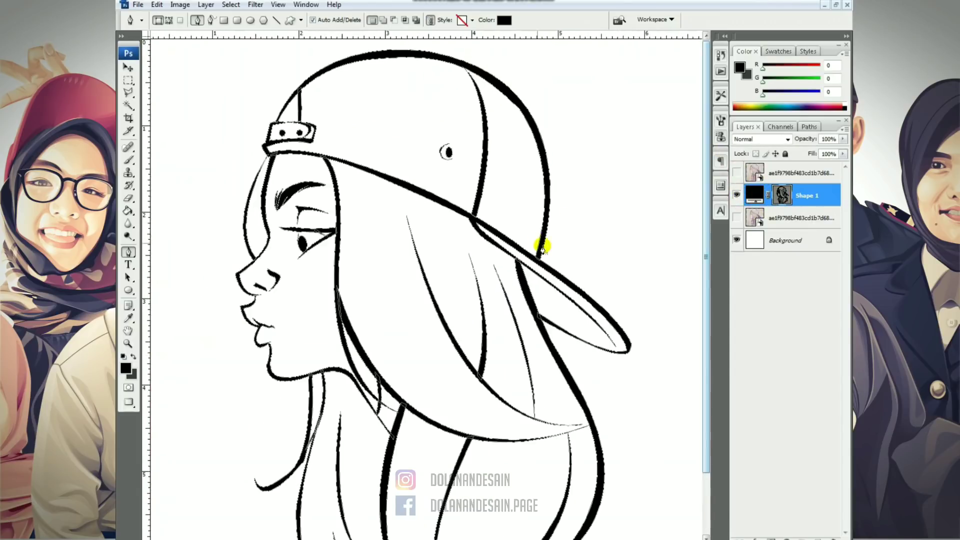
key("ctrl+plus")
key("ctrl+minus")
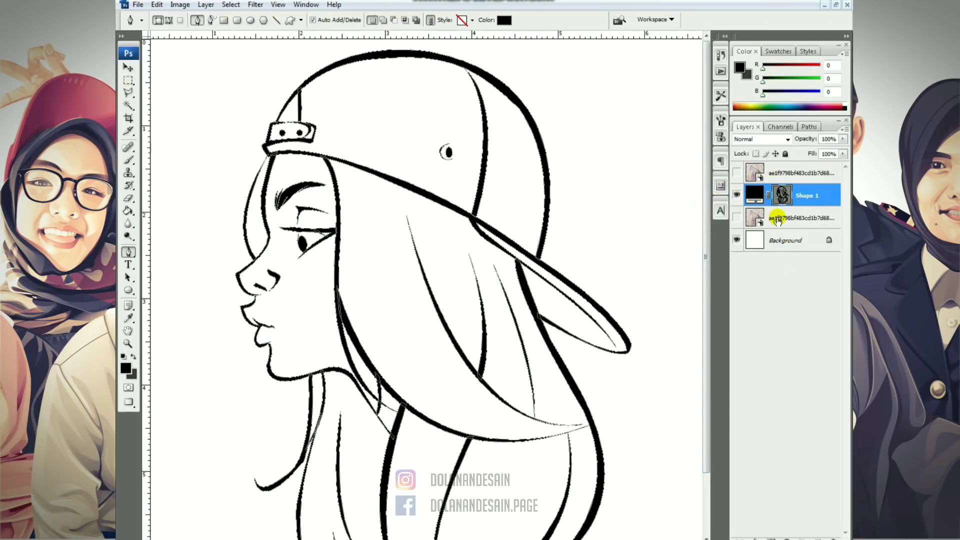
left_click_drag(776, 220, 835, 536)
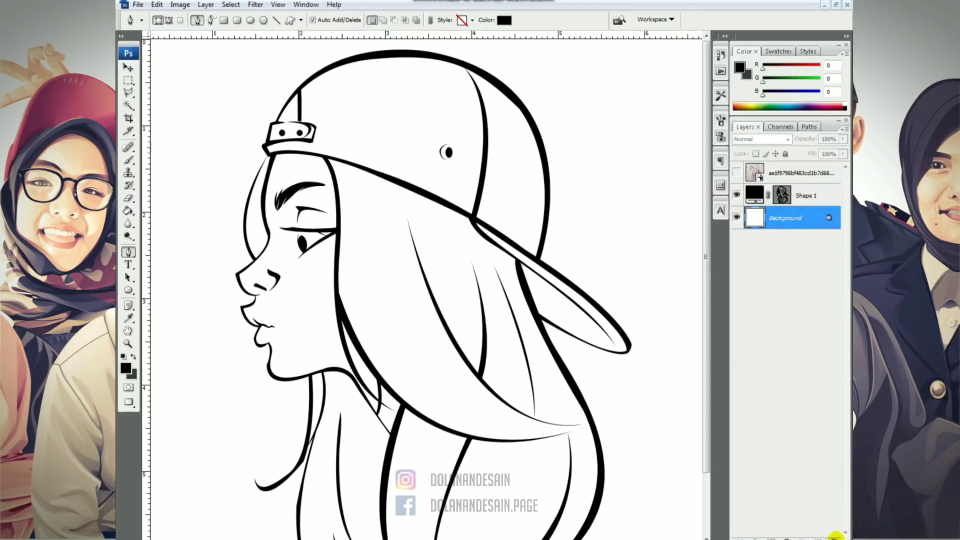
Step: Create a new empty layer and place it between Shape 1 and the Background
left_click(781, 196)
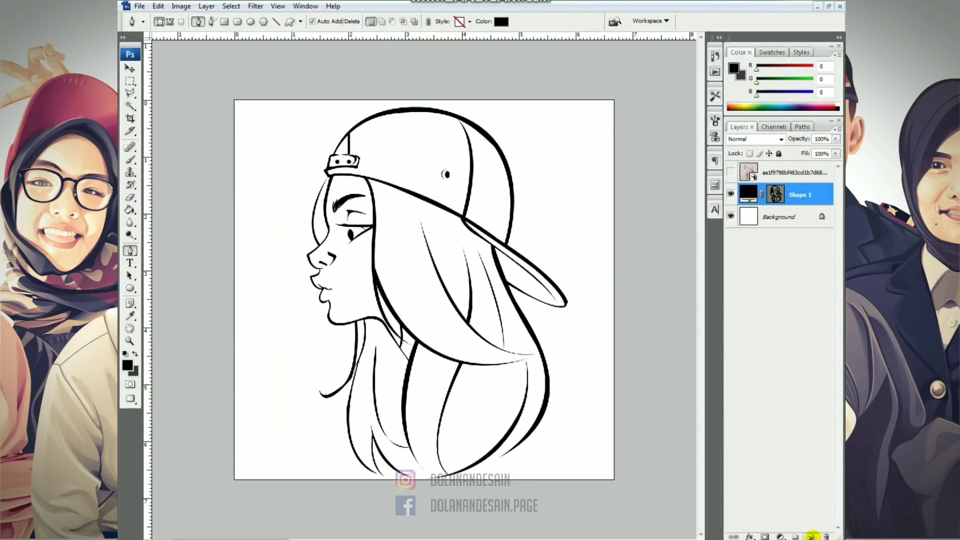
left_click(810, 536)
left_click_drag(777, 193, 786, 217)
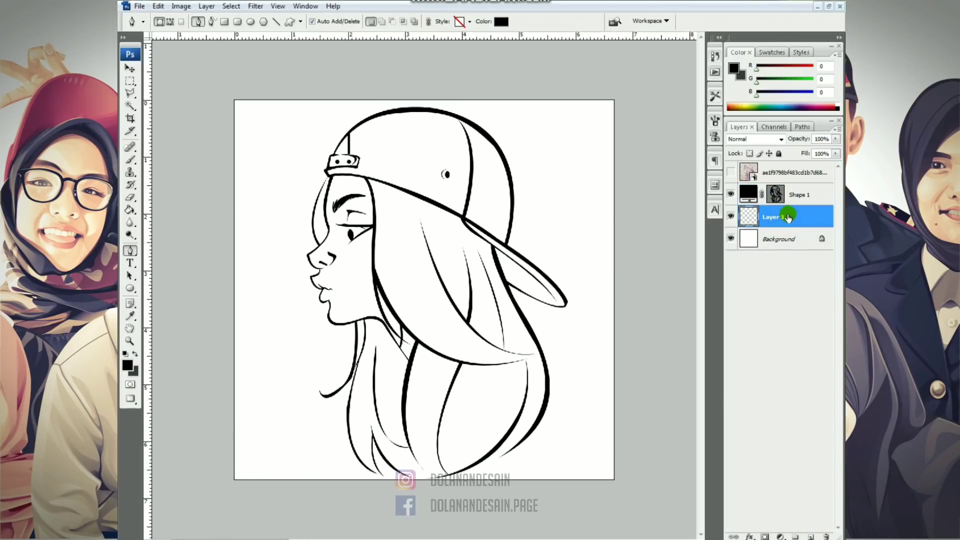
Step: Set the Pen tool's fill colour to light blue, hex 60cde8
scroll(429, 292, "up", 1)
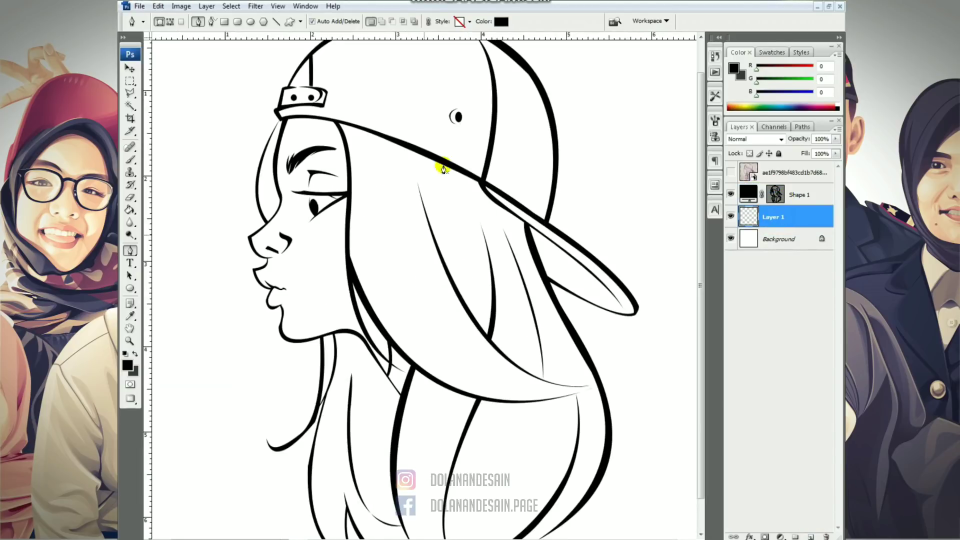
left_click(502, 21)
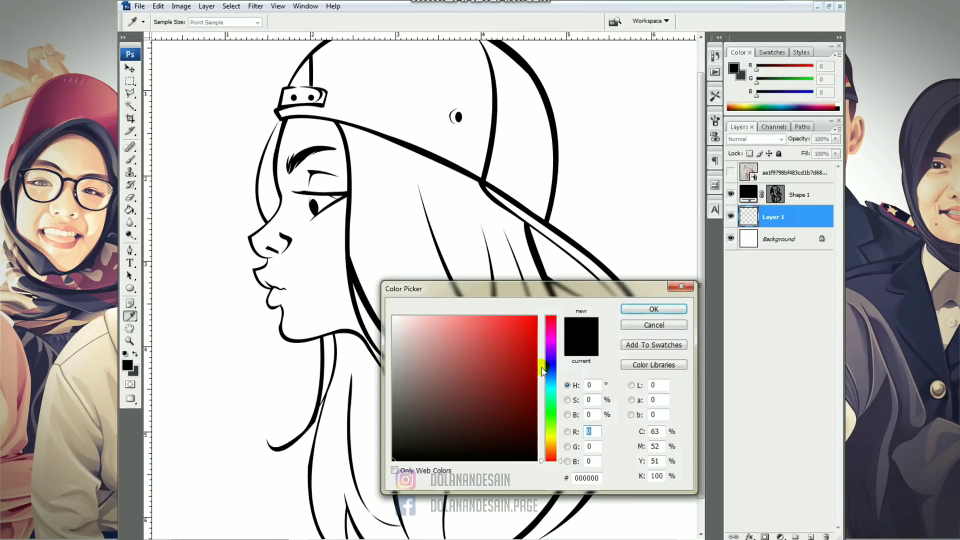
left_click(547, 383)
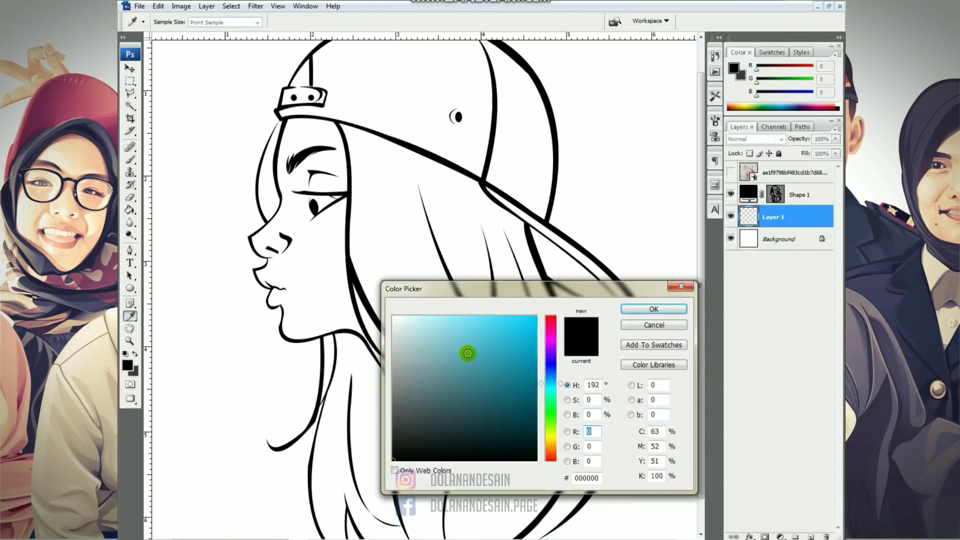
left_click(467, 346)
left_click_drag(465, 344, 477, 329)
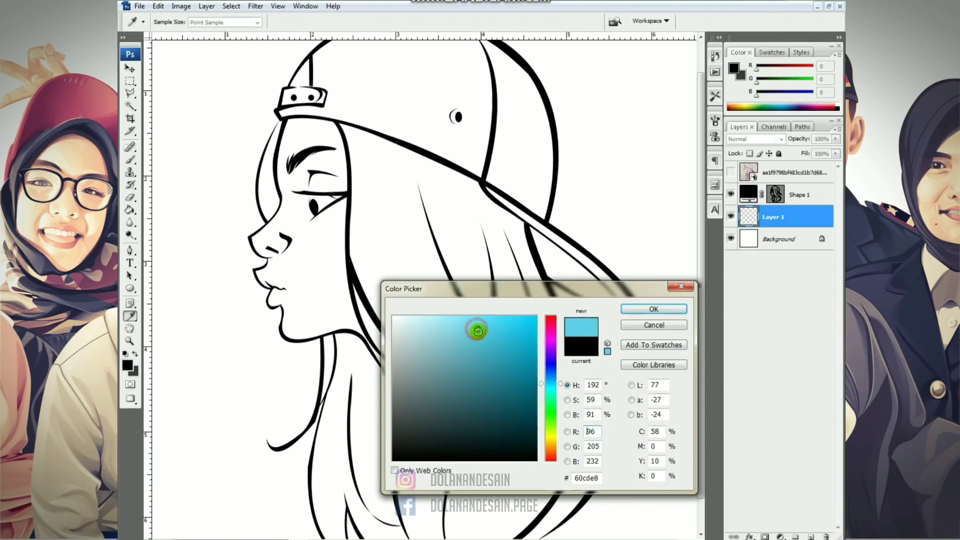
left_click(640, 309)
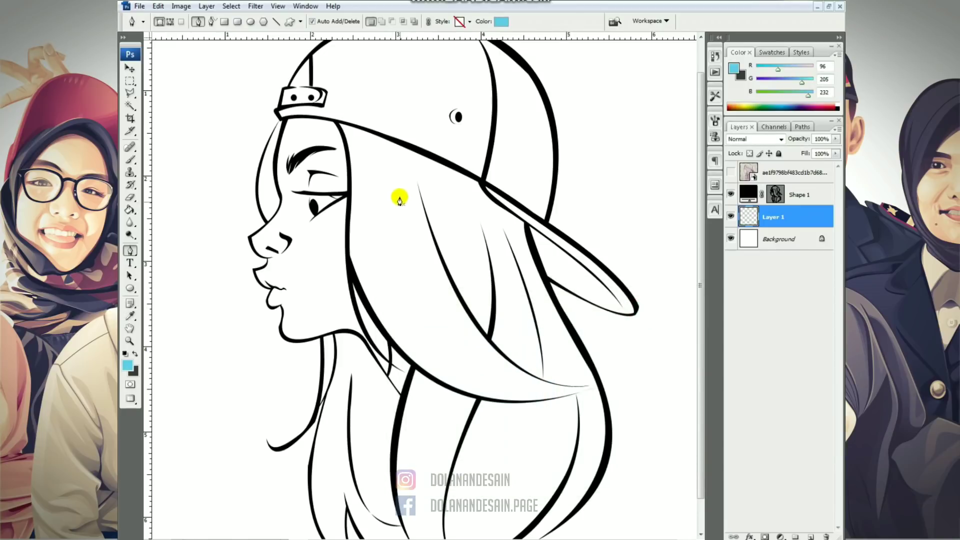
Step: Start the light-blue shape at the strap end of the cap and trace along the cap's lower edge to the curved seam
key("ctrl+plus")
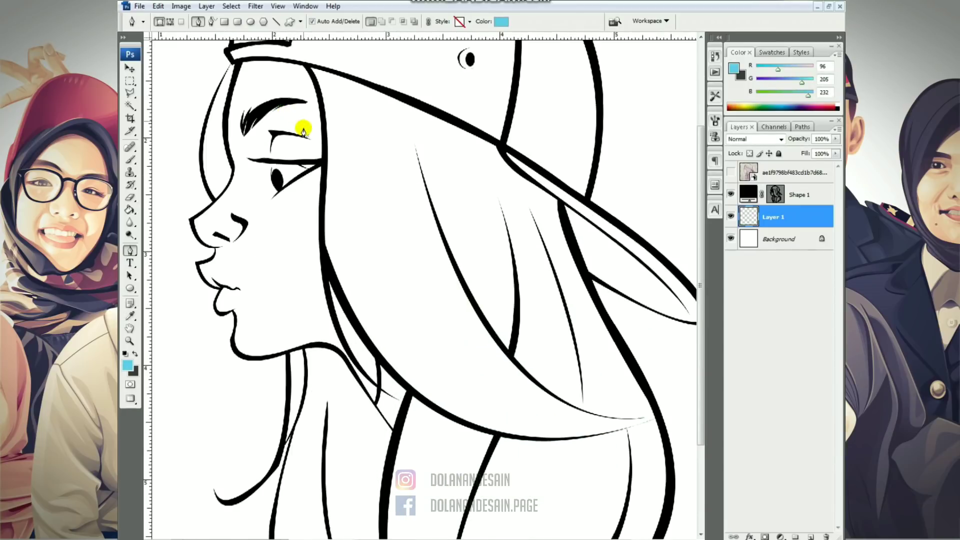
left_click_drag(272, 111, 344, 260)
left_click(296, 181)
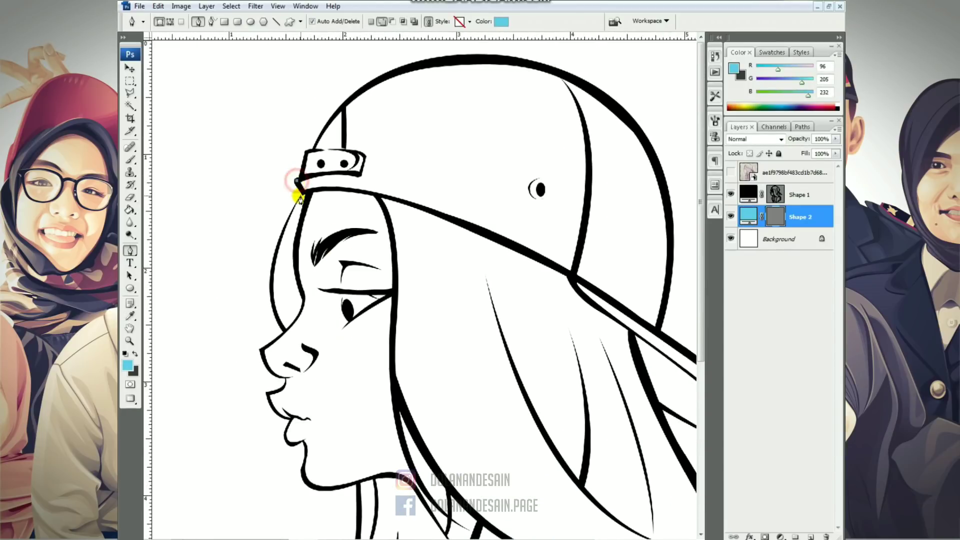
left_click_drag(514, 248, 646, 316)
left_click(514, 248, "alt")
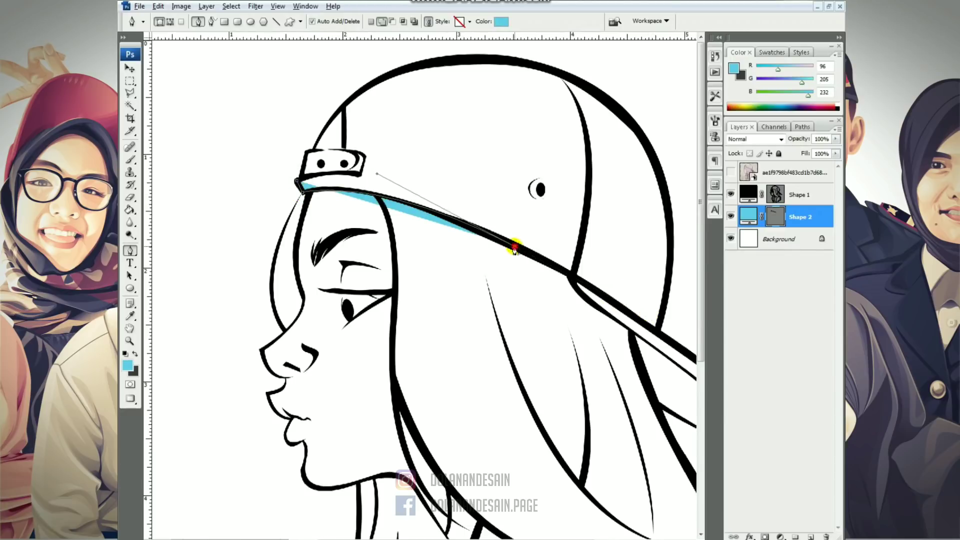
left_click_drag(571, 278, 433, 242)
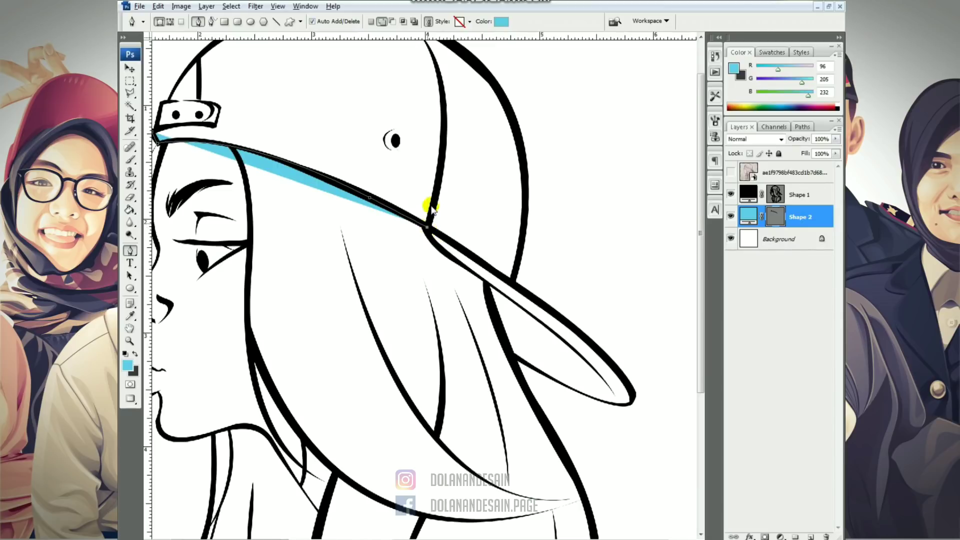
Step: Continue the blue shape up the curved seam, over the crown, and down the short straight seam to the strap
left_click_drag(432, 208, 519, 256)
left_click_drag(522, 115, 501, 64)
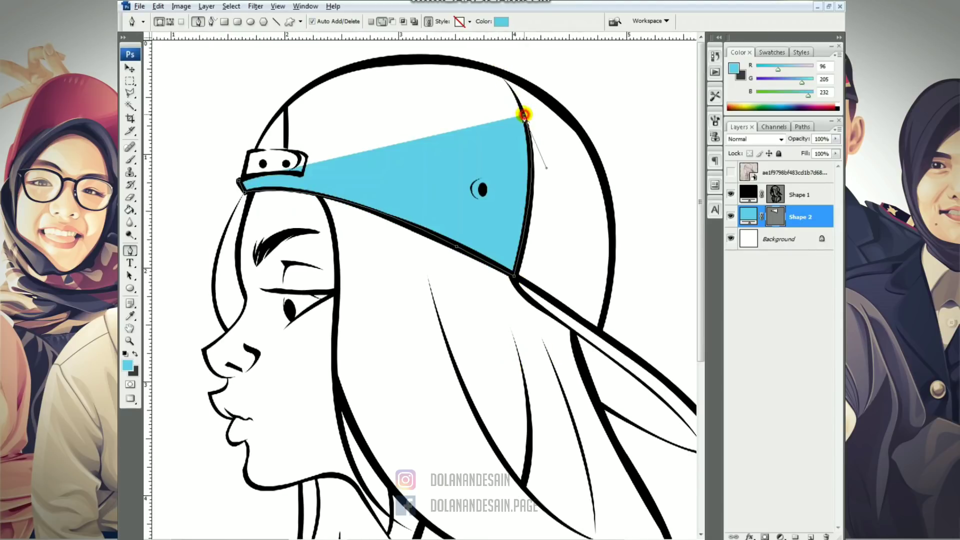
left_click(474, 66)
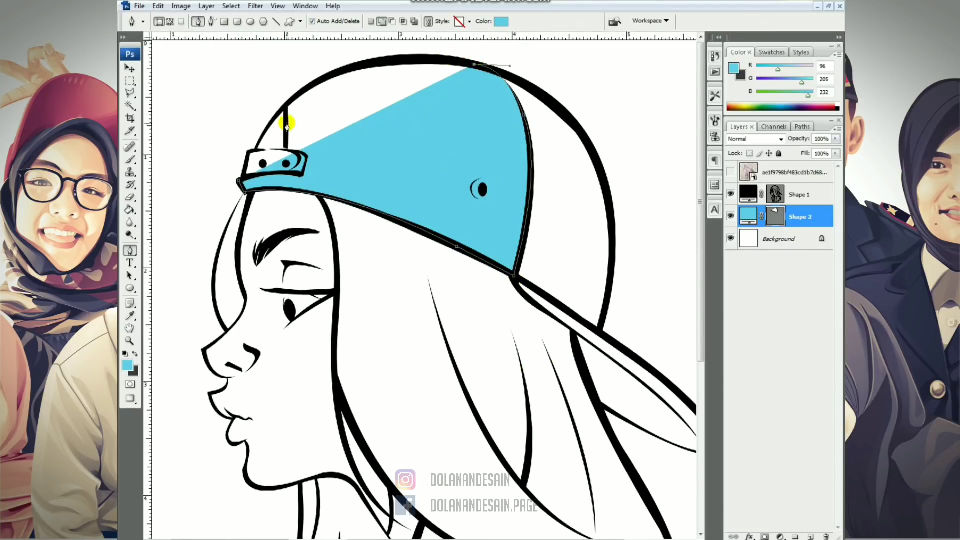
left_click_drag(285, 105, 197, 164)
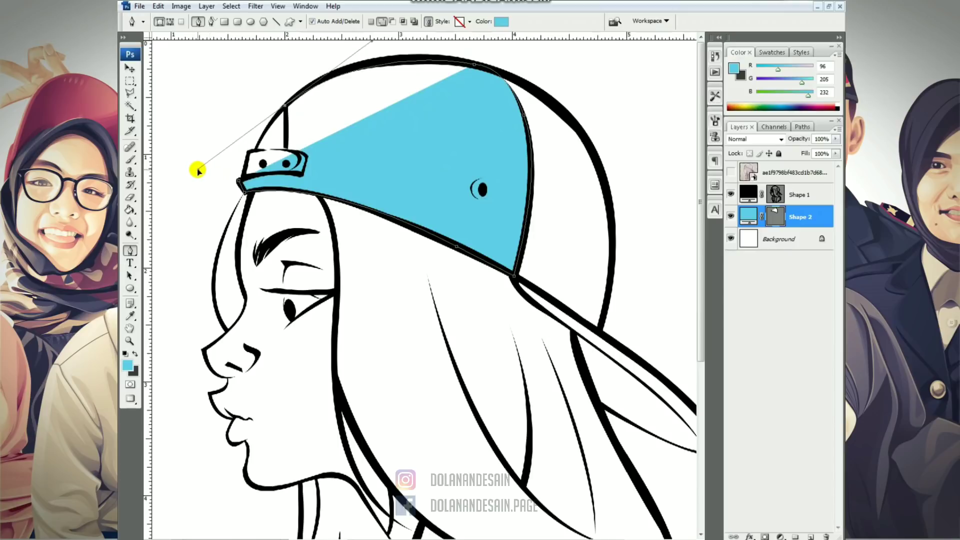
left_click(285, 147)
Step: Trace the blue shape around the outside of the strap and close it at the cap's front corner
key("ctrl+plus")
key("ctrl+plus")
left_click_drag(200, 118, 439, 456)
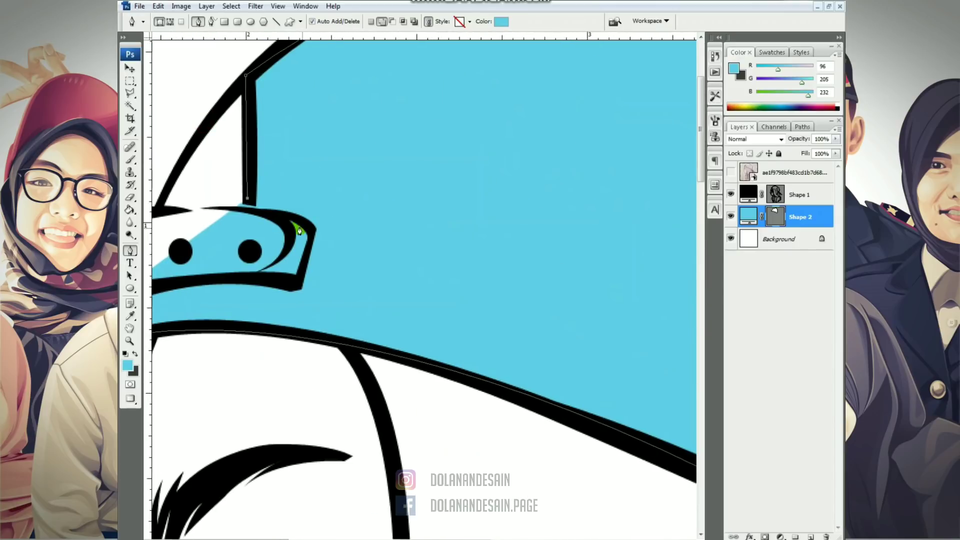
left_click_drag(316, 228, 316, 228)
left_click_drag(248, 199, 247, 208)
left_click_drag(301, 277, 291, 295)
left_click_drag(197, 300, 246, 284)
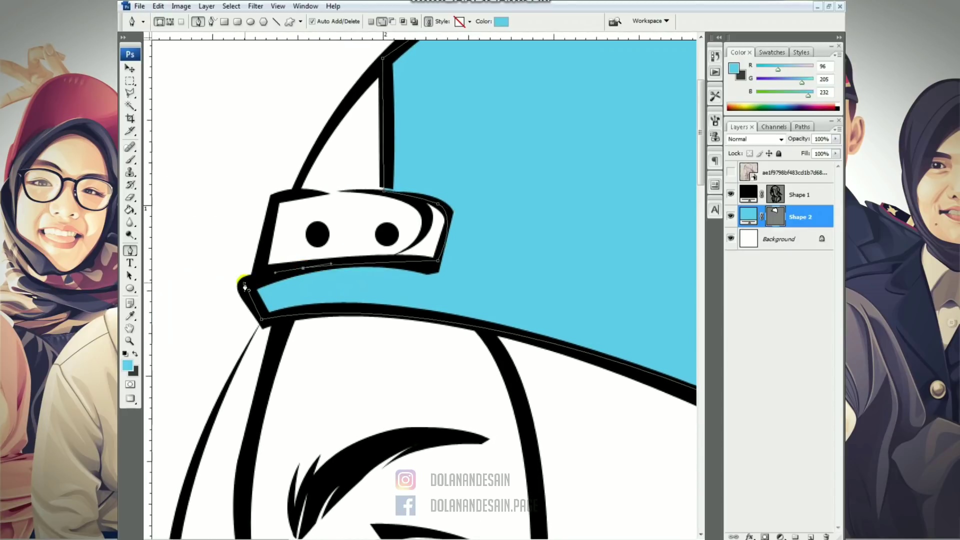
left_click_drag(435, 293, 351, 348)
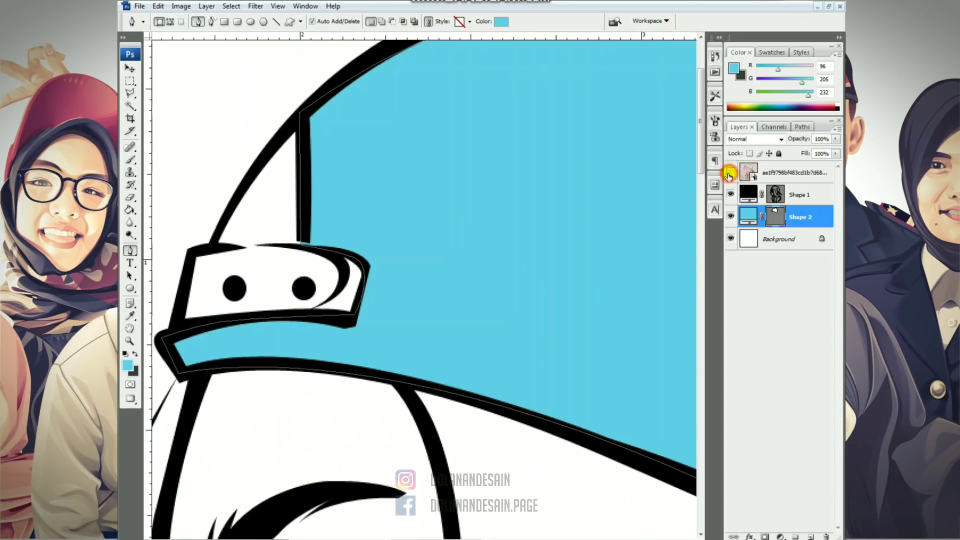
scroll(288, 263, "down", 4)
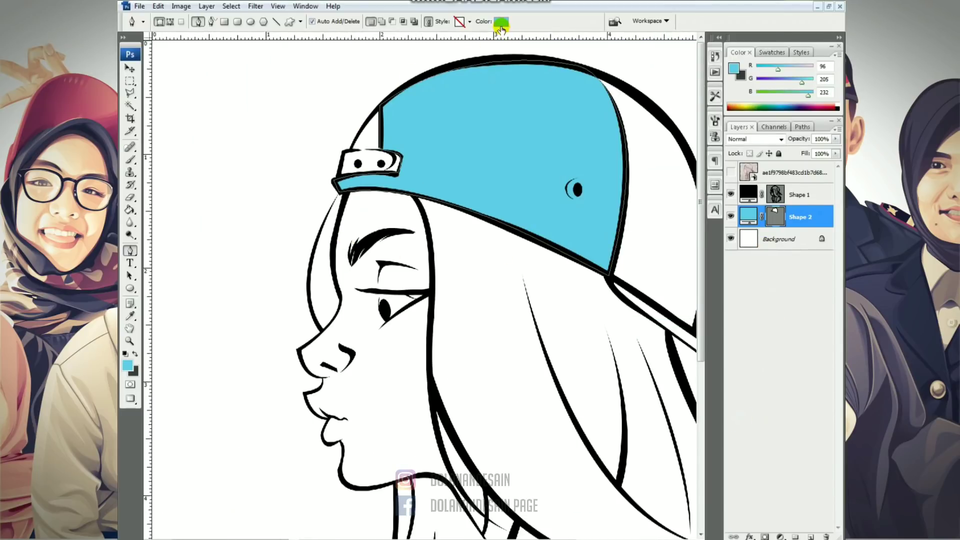
left_click(501, 22)
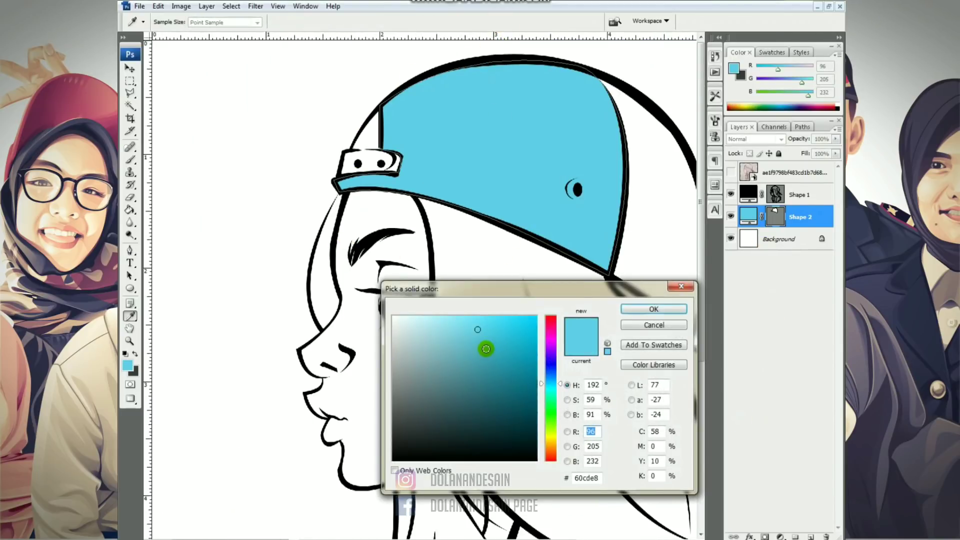
left_click(552, 328)
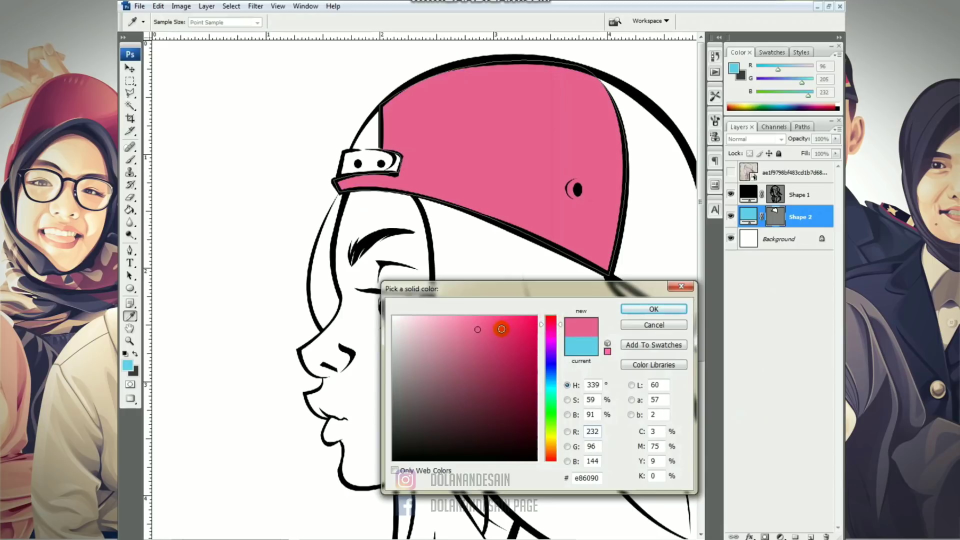
left_click(653, 322, "alt")
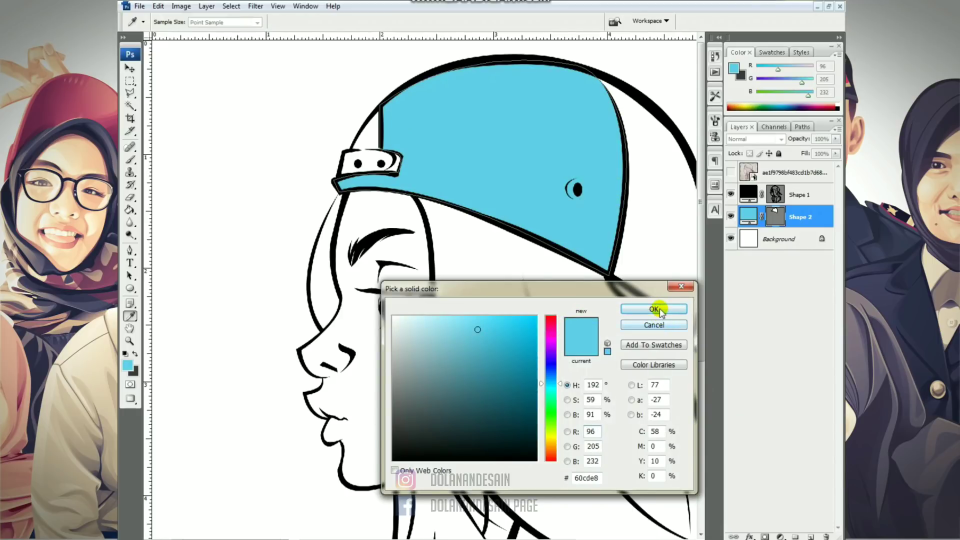
left_click(658, 309)
Step: Create a new layer above Shape 2 and set the Pen tool's fill colour to pink, hex e86083
left_click(808, 535)
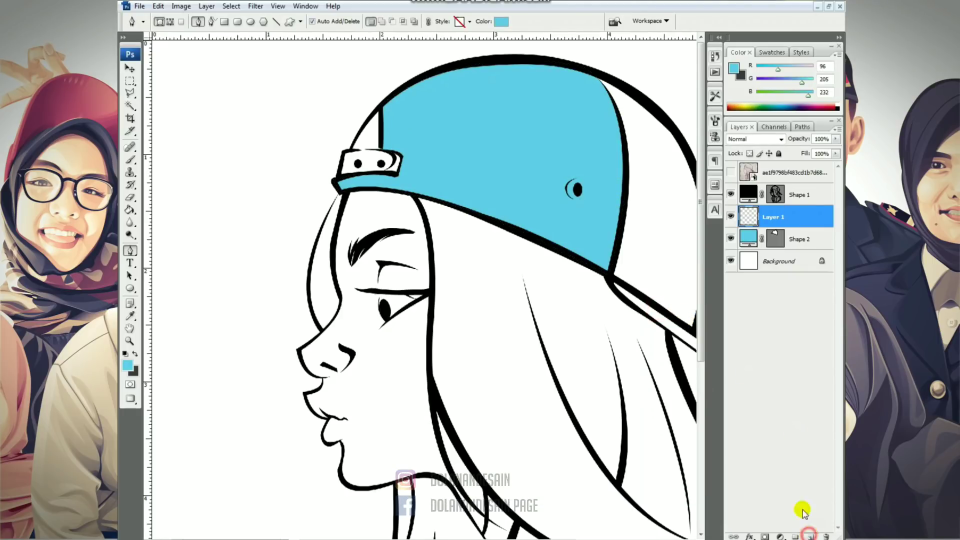
left_click(502, 22)
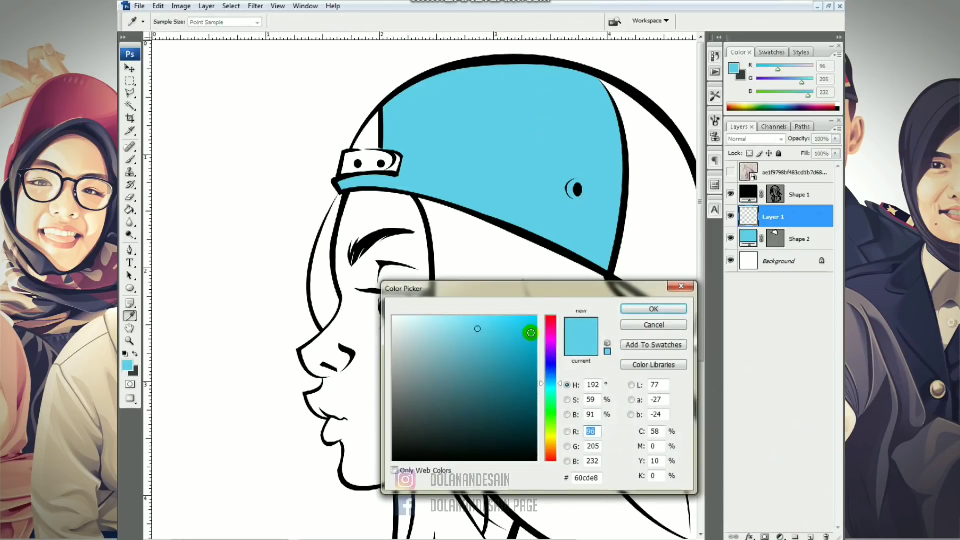
left_click(550, 325)
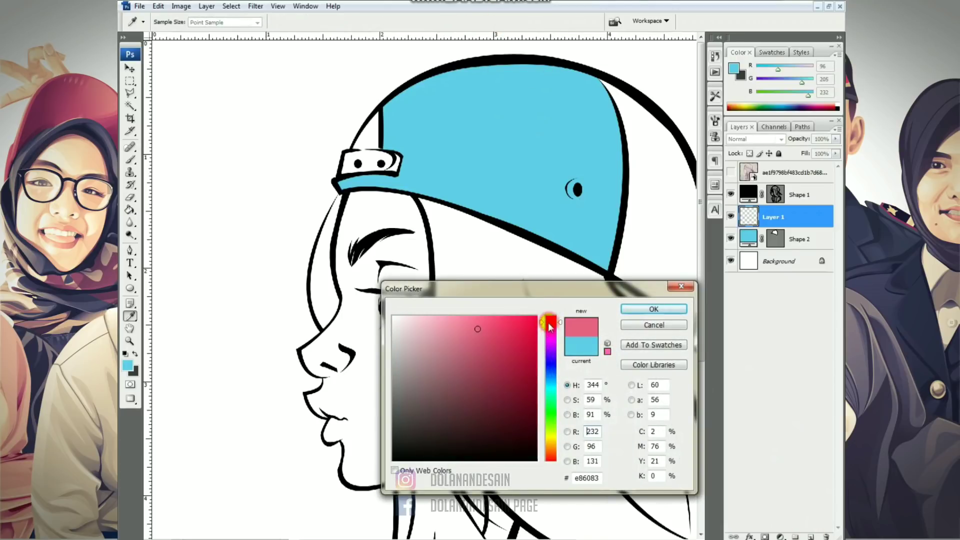
left_click(626, 309)
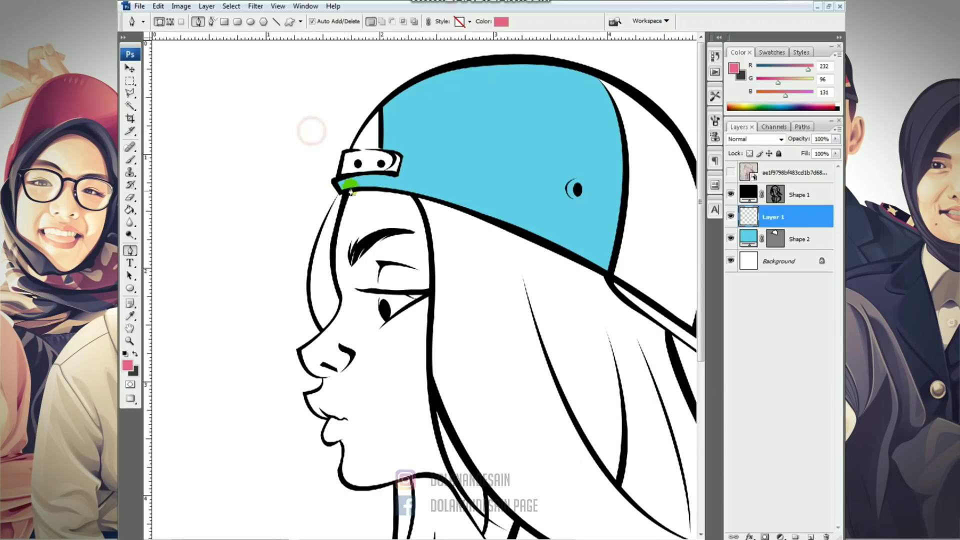
Step: Trace the inner face of the cap's strap around both holes as a closed pink shape
key("ctrl+plus")
key("ctrl+plus")
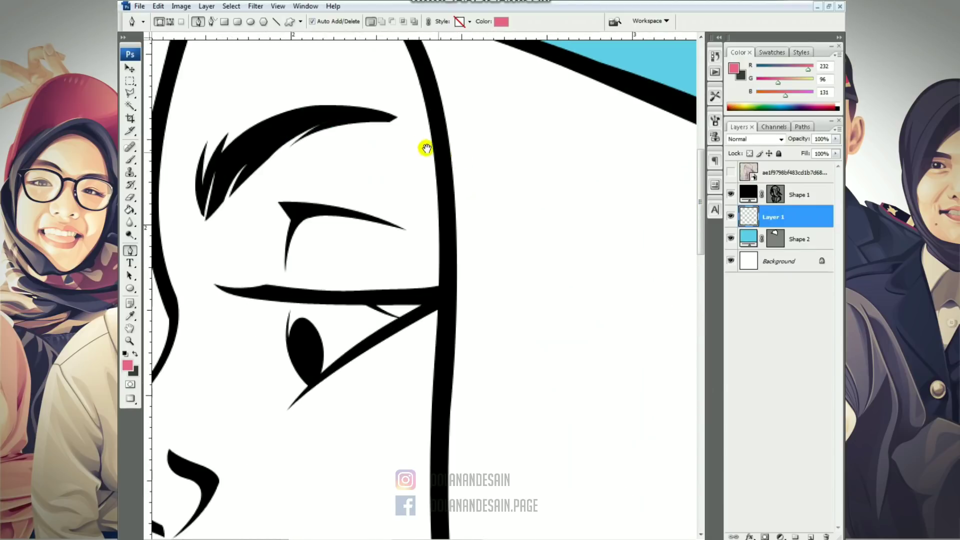
left_click_drag(366, 66, 443, 316)
left_click_drag(362, 248, 373, 378)
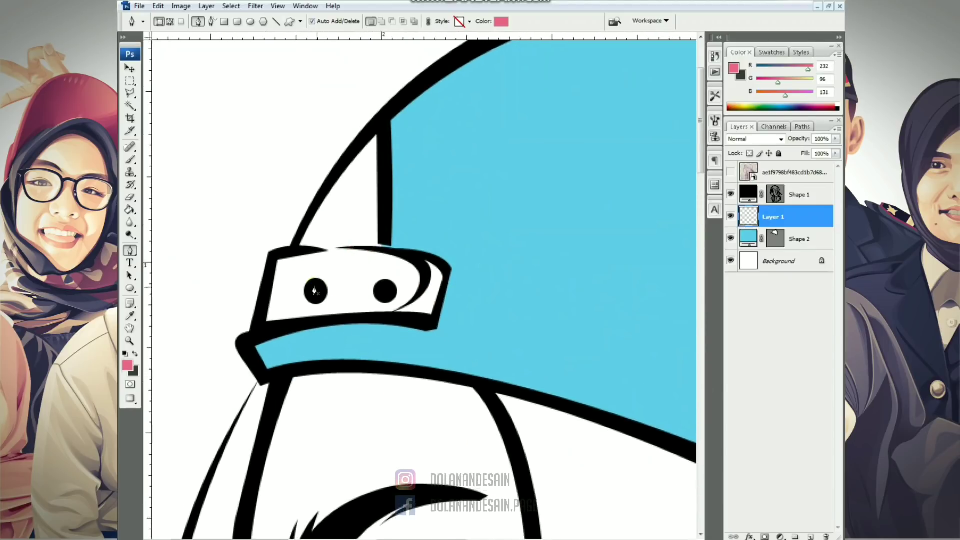
left_click(271, 257)
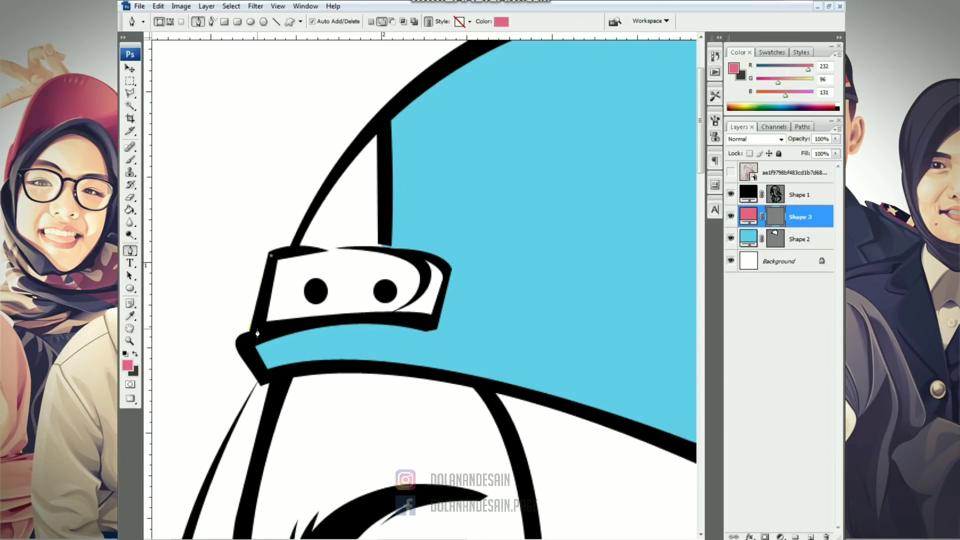
left_click(356, 318)
left_click_drag(424, 281, 379, 252)
left_click(294, 250)
left_click(271, 256)
key("Return")
Step: Trace the cap's rear panel between the curved seam and the outer outline as a closed pink shape
left_click_drag(483, 326, 257, 294)
scroll(338, 307, "down", 2)
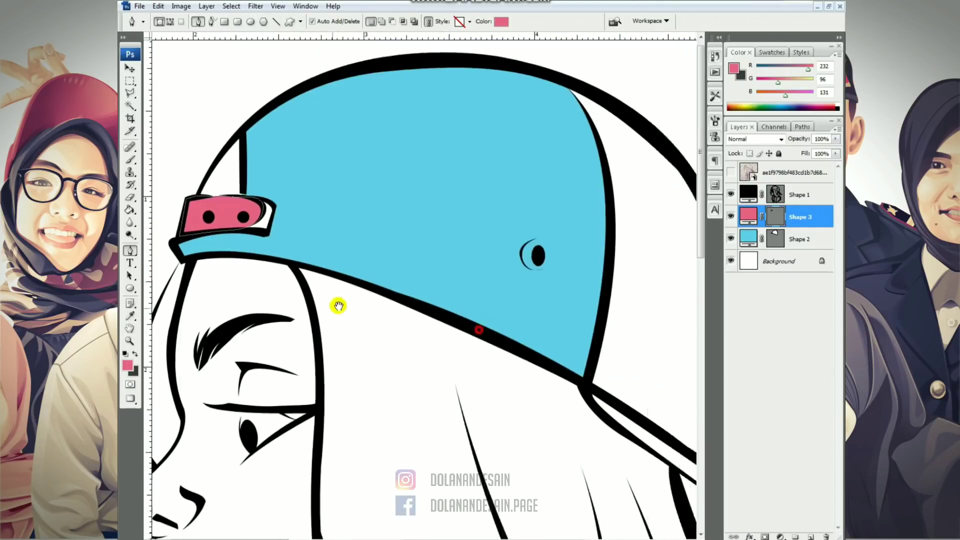
left_click_drag(338, 307, 193, 306)
left_click(411, 80)
left_click_drag(459, 265, 448, 422)
left_click(440, 387)
left_click(567, 467)
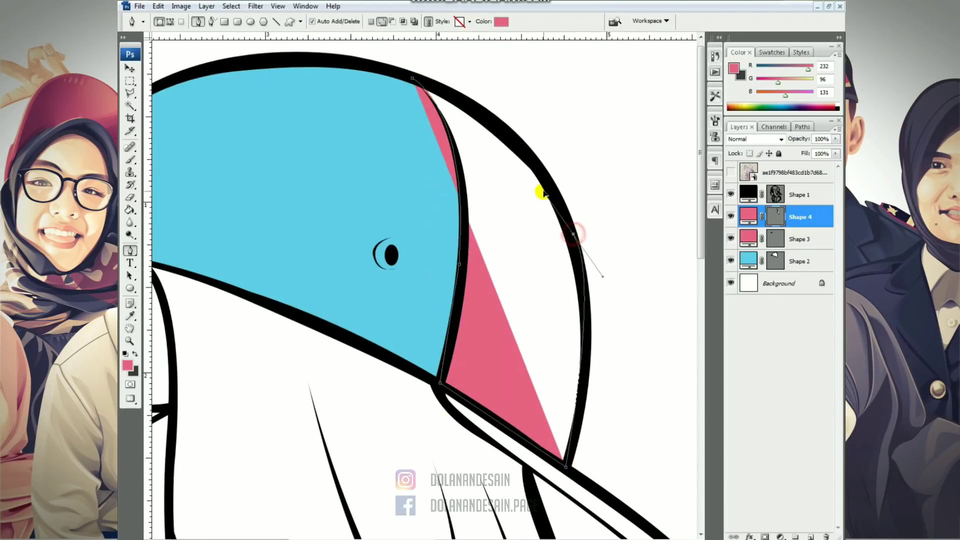
left_click_drag(586, 266, 575, 239)
left_click_drag(599, 296, 602, 369)
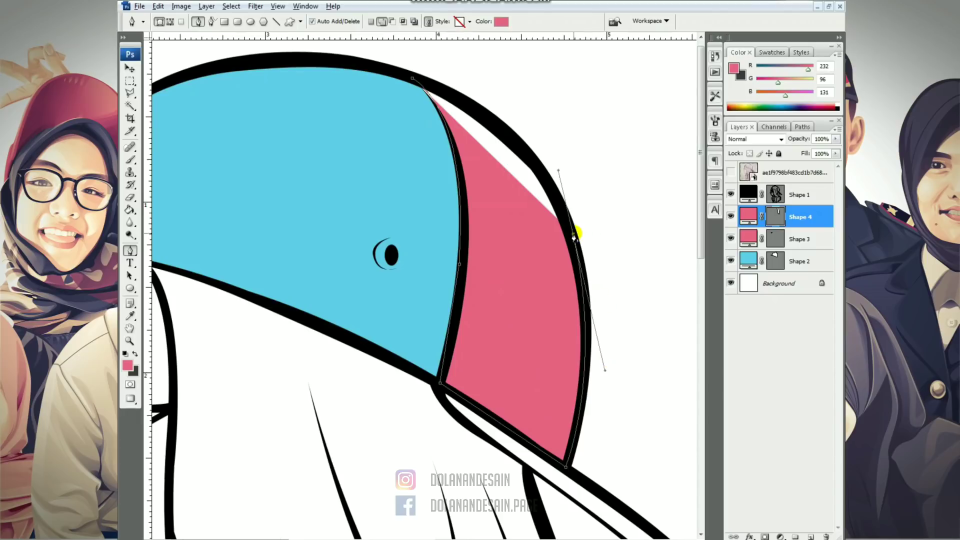
left_click_drag(411, 79, 315, 58)
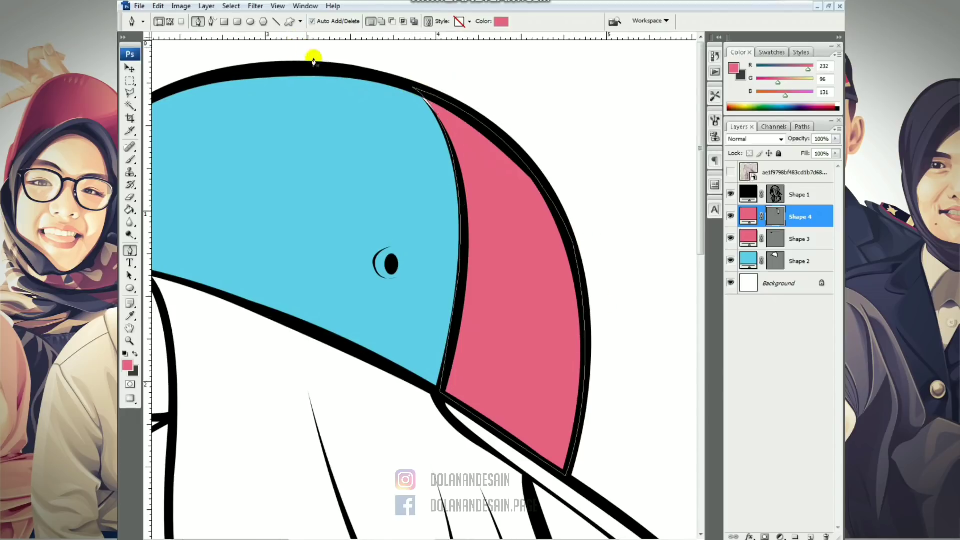
Step: Merge the pink layers Shape 3 and Shape 4, and add a new empty layer above the merged layer
left_click_drag(650, 285, 591, 173)
key("ctrl+minus")
key("ctrl+minus")
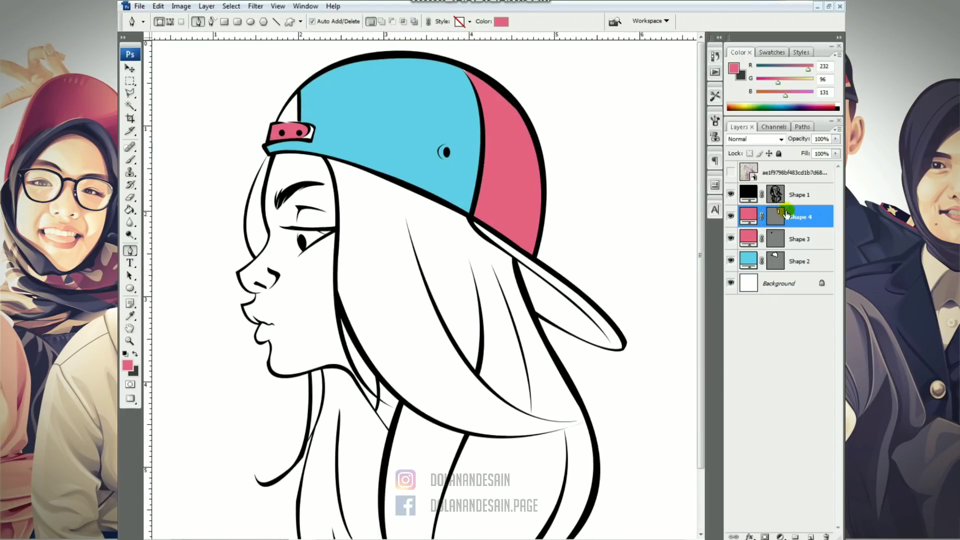
left_click(796, 236, "shift")
key("ctrl+e")
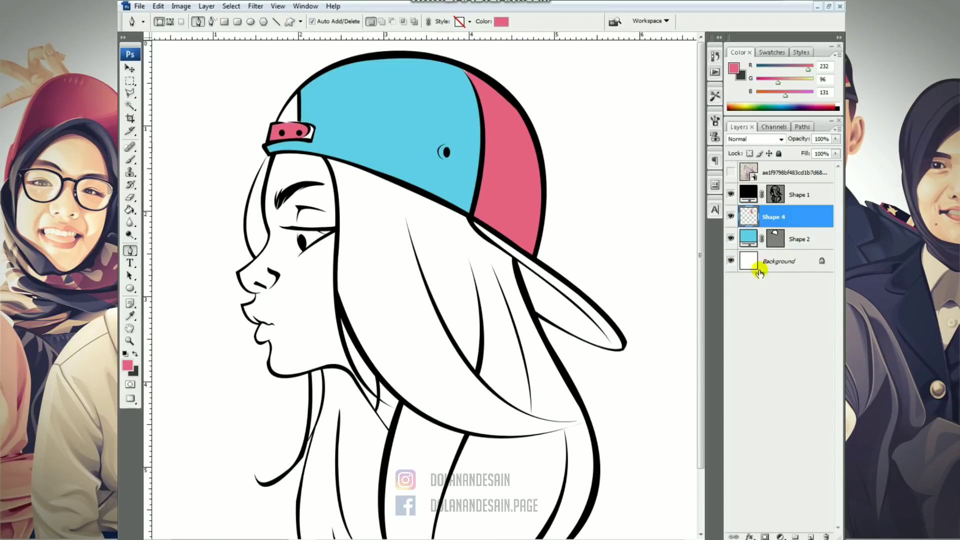
left_click(811, 536)
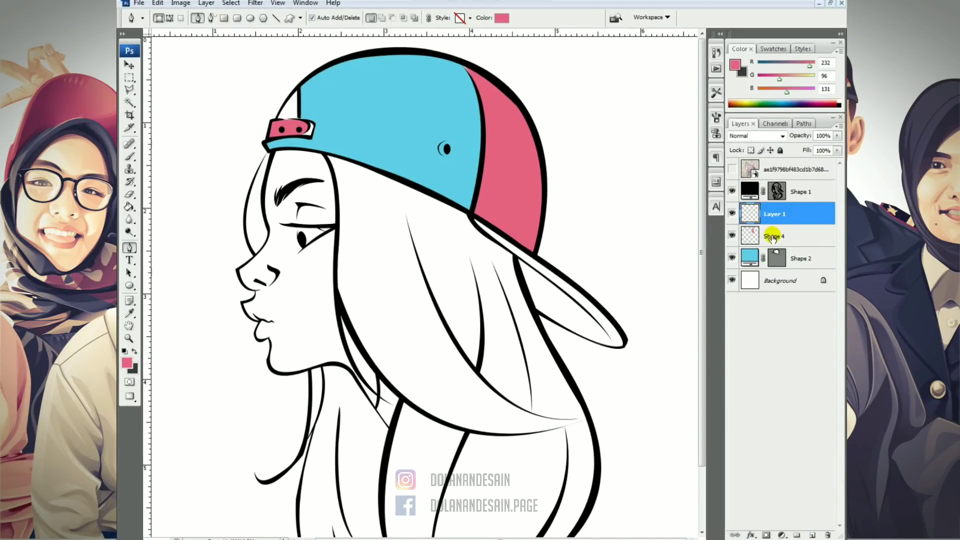
Step: Merge the pink Shape 4 layer with the blue Shape 2 layer
key("ctrl+plus")
left_click(772, 238)
left_click(798, 261)
key("z")
left_click(794, 236)
left_click(796, 256, "ctrl")
key("ctrl+e")
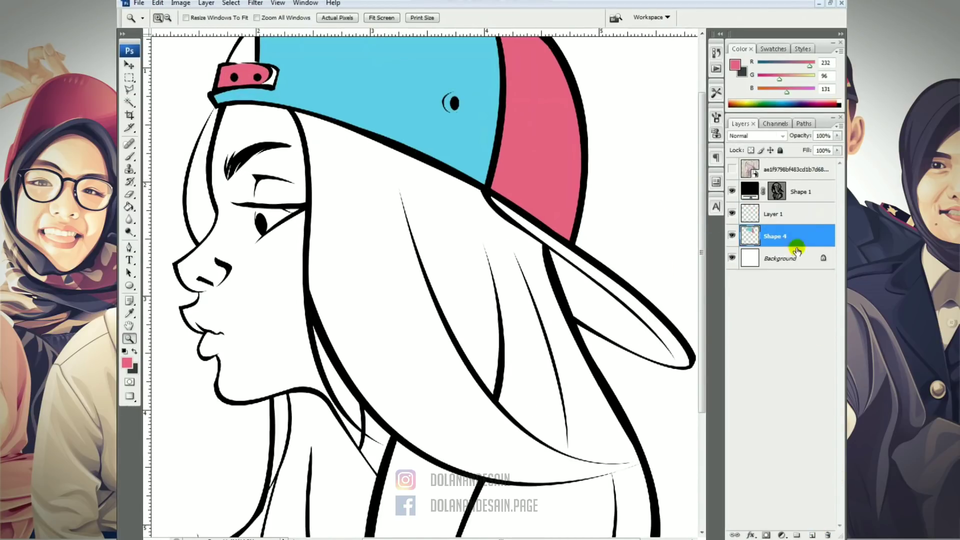
Step: Select the empty Layer 1 and set the foreground colour to ochre, hex ceab4c
left_click(769, 213)
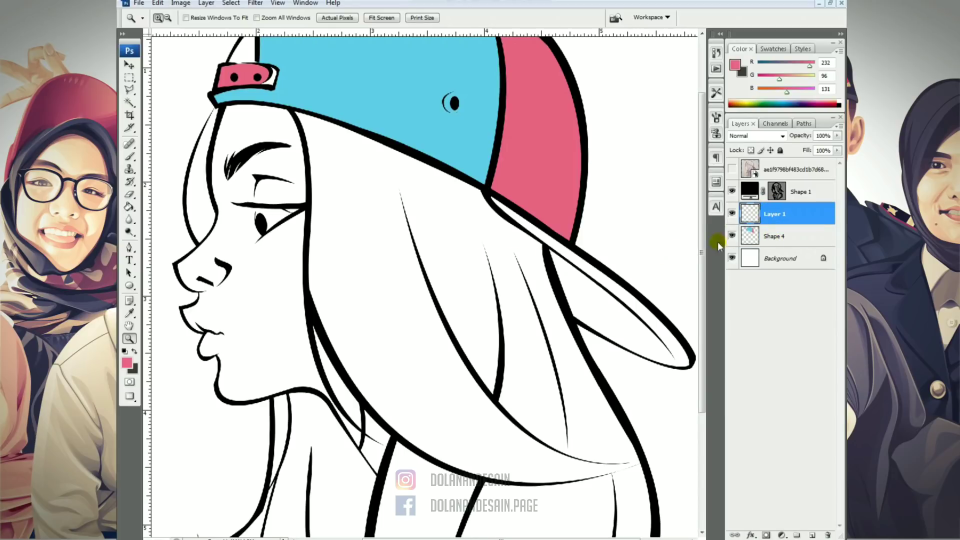
left_click(734, 65)
left_click(402, 413)
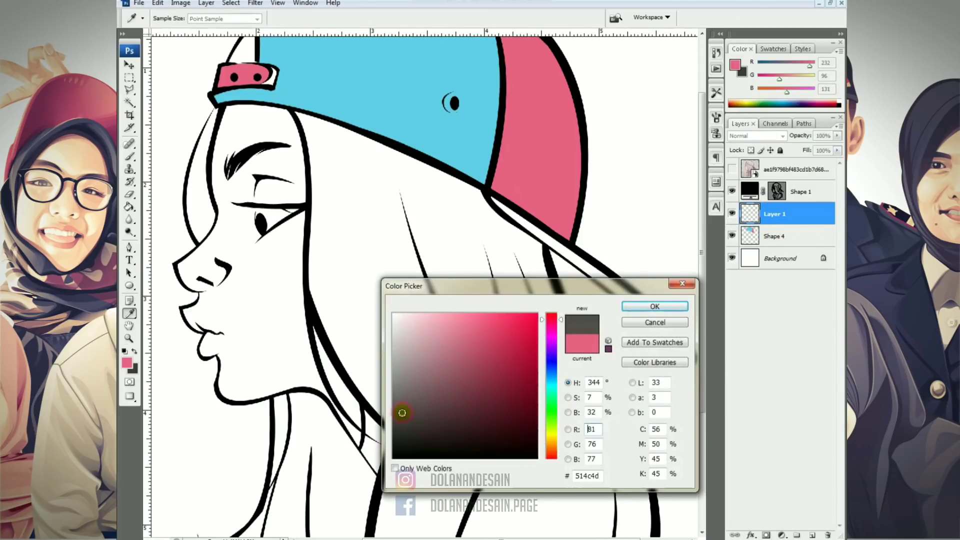
left_click_drag(475, 365, 515, 326)
left_click(551, 411)
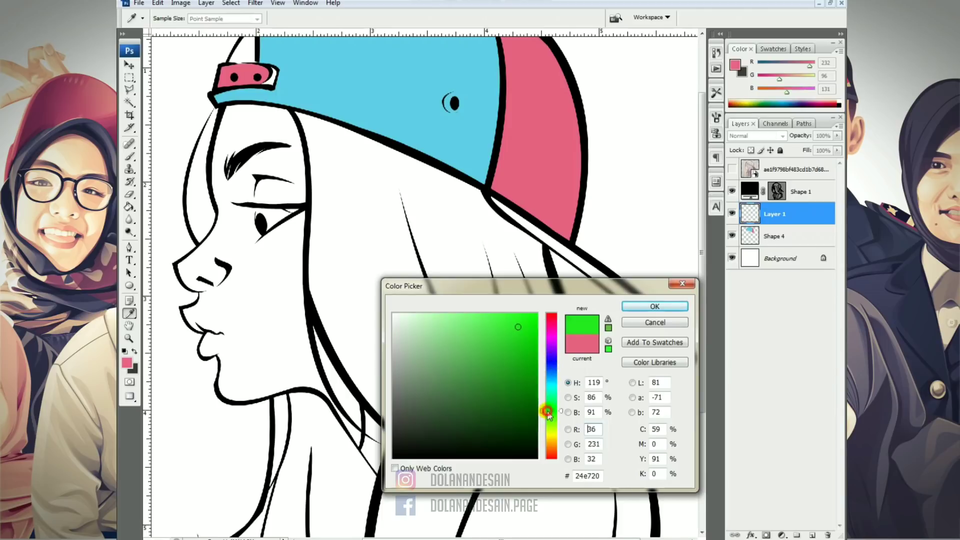
left_click(483, 360)
left_click(484, 341)
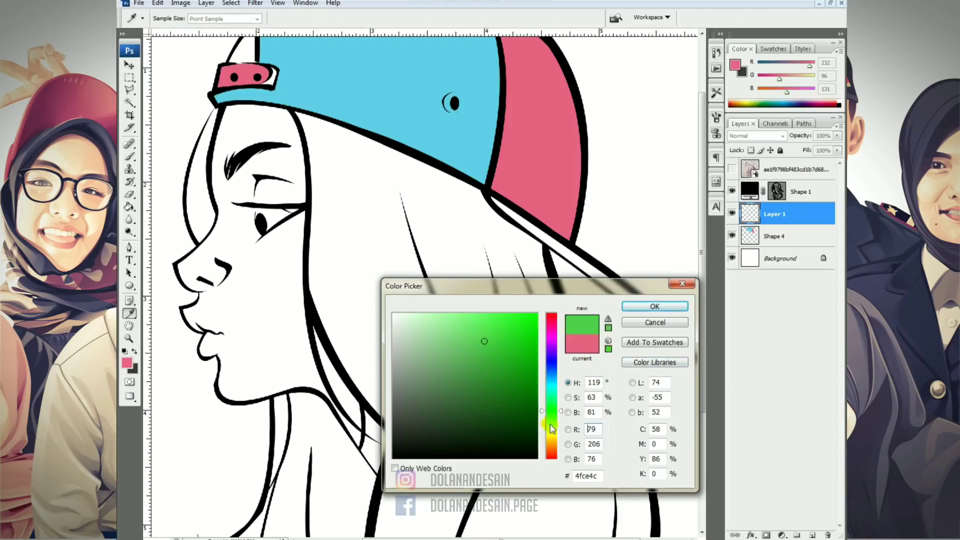
left_click(543, 429)
left_click_drag(538, 435, 539, 441)
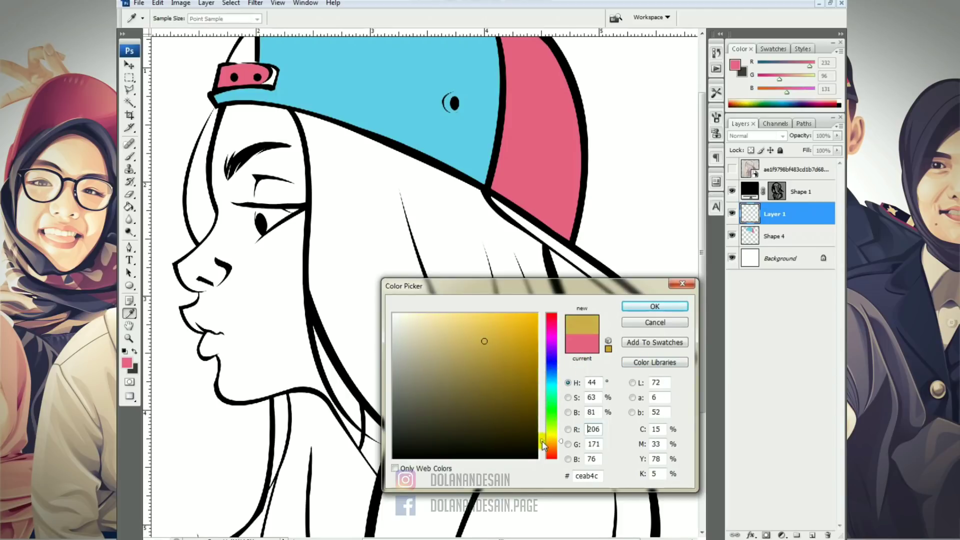
left_click(655, 306)
Step: Trace the cap's brim and its underside as one closed ochre shape with the Pen tool, following the outlines and the hair edge
key("p")
left_click(489, 195)
left_click_drag(683, 343, 637, 402)
left_click(593, 344, "alt")
left_click(601, 364)
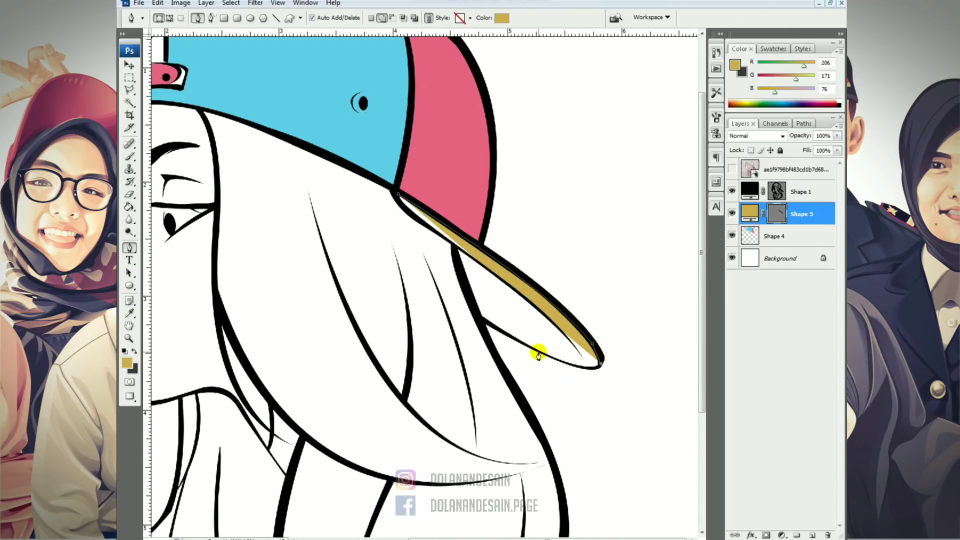
left_click_drag(537, 351, 477, 321)
left_click(537, 352, "alt")
left_click(481, 320)
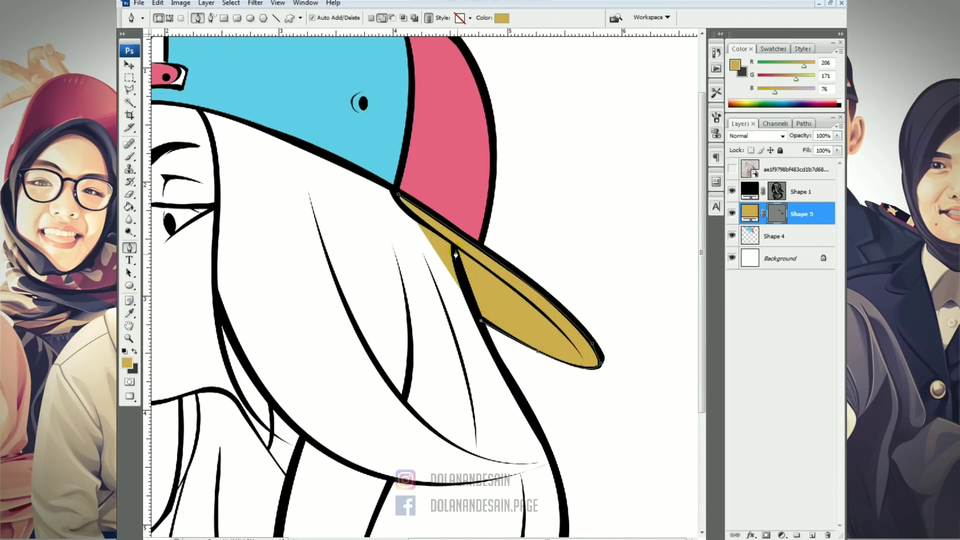
left_click(451, 248)
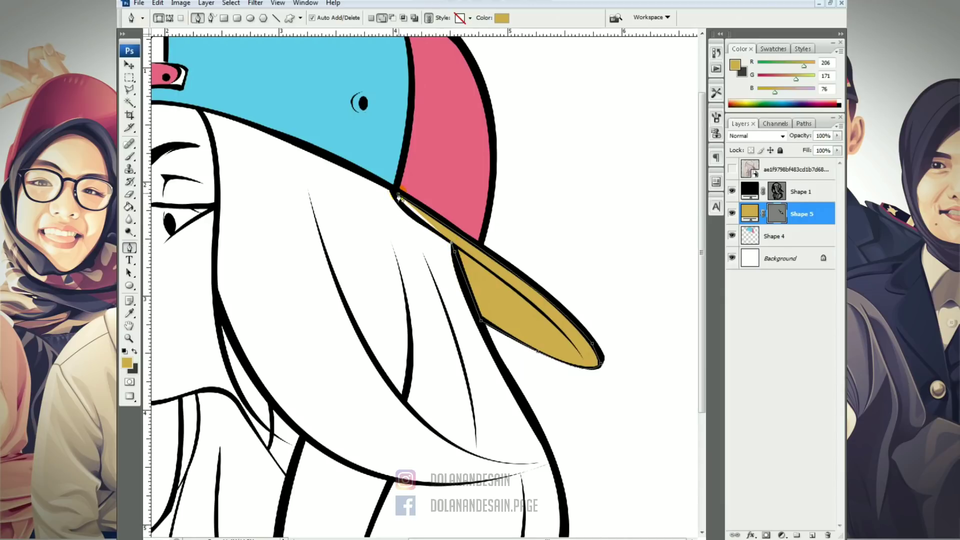
left_click_drag(398, 196, 396, 182)
left_click_drag(339, 287, 353, 264)
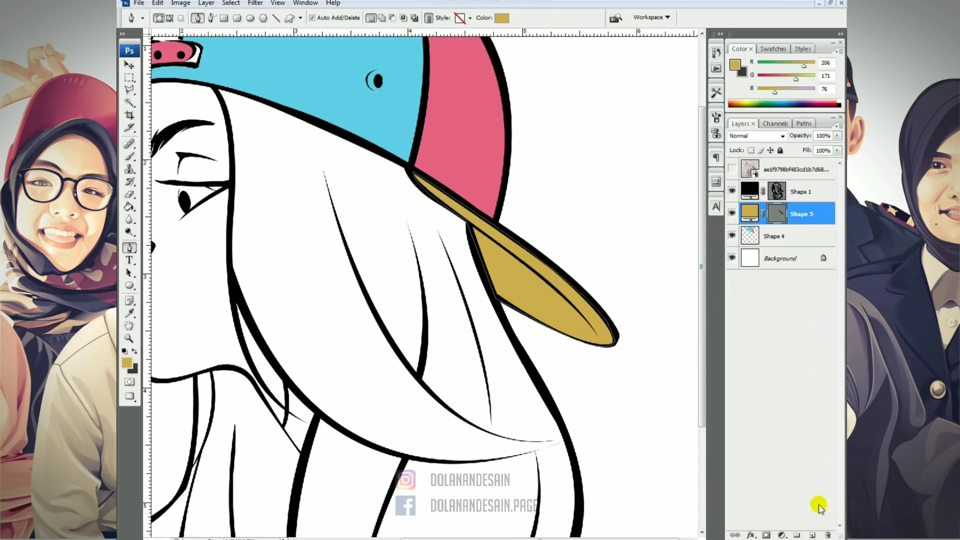
Step: Add a new empty layer above Shape 5 and clip it to the ochre brim shape
left_click(811, 534)
mouse_move(801, 211)
left_mouse_down()
mouse_move(804, 238)
mouse_move(802, 216)
left_mouse_up()
left_click(802, 225, "alt")
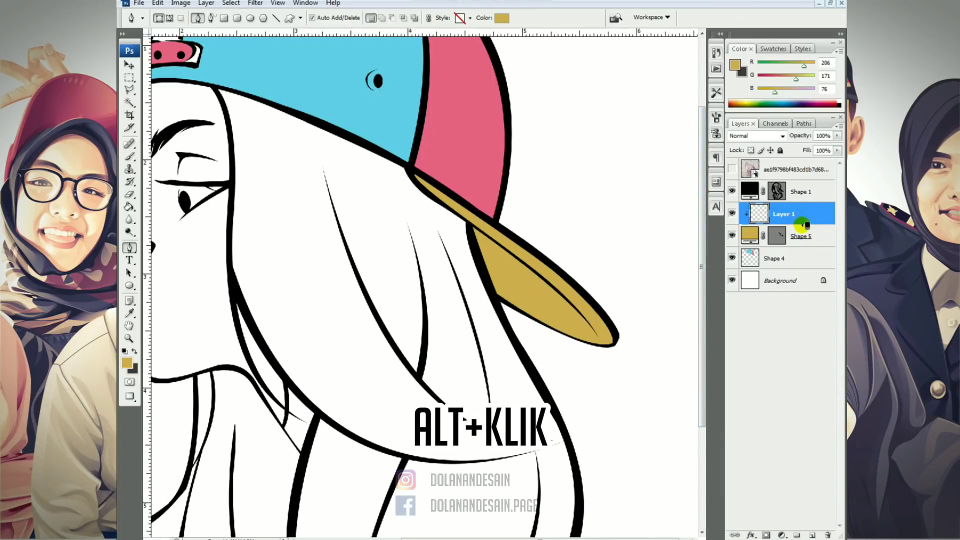
left_click(802, 225, "alt")
left_click(802, 225, "alt")
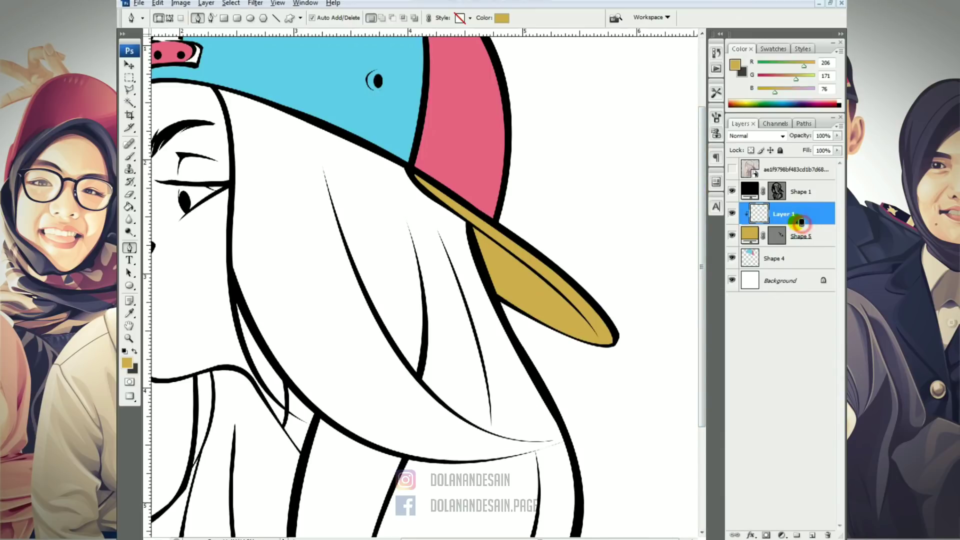
Step: Set the shape colour to a darker ochre, hex ad8519, and get the Pen tool ready
left_click(503, 18)
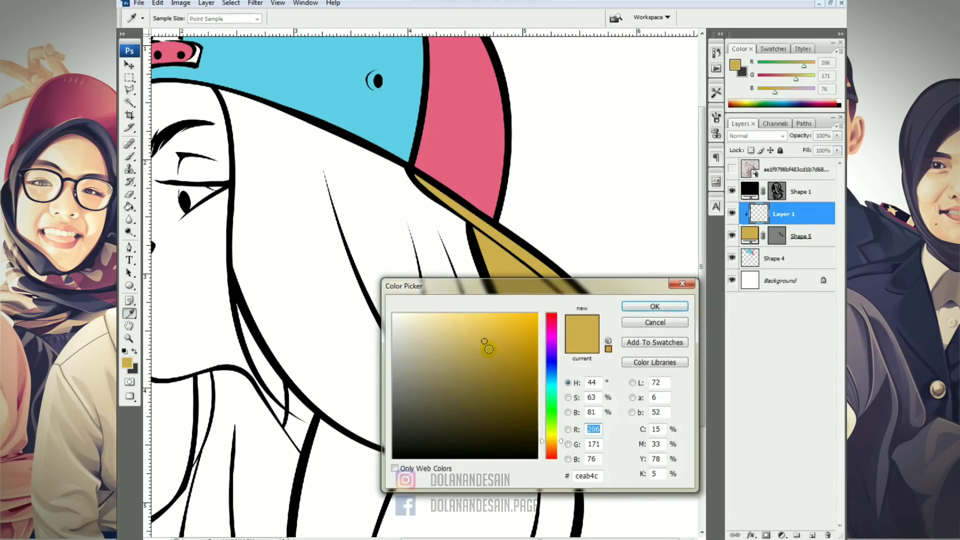
mouse_move(485, 344)
left_mouse_down()
mouse_move(514, 362)
mouse_move(510, 341)
mouse_move(517, 359)
left_mouse_up()
left_click(648, 307)
key("p")
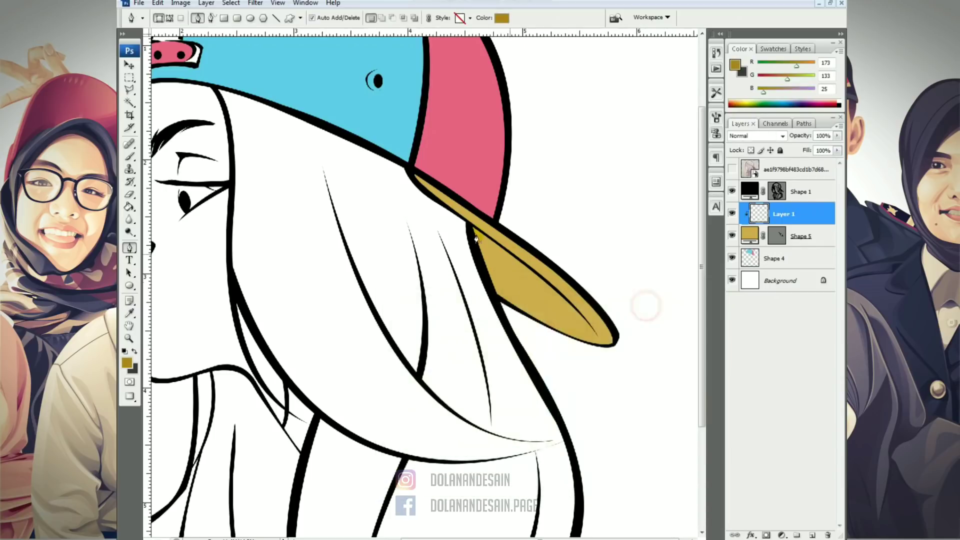
Step: Trace the brim's underside below the inner line as a closed dark ochre shape clipped to the brim
left_click(471, 226)
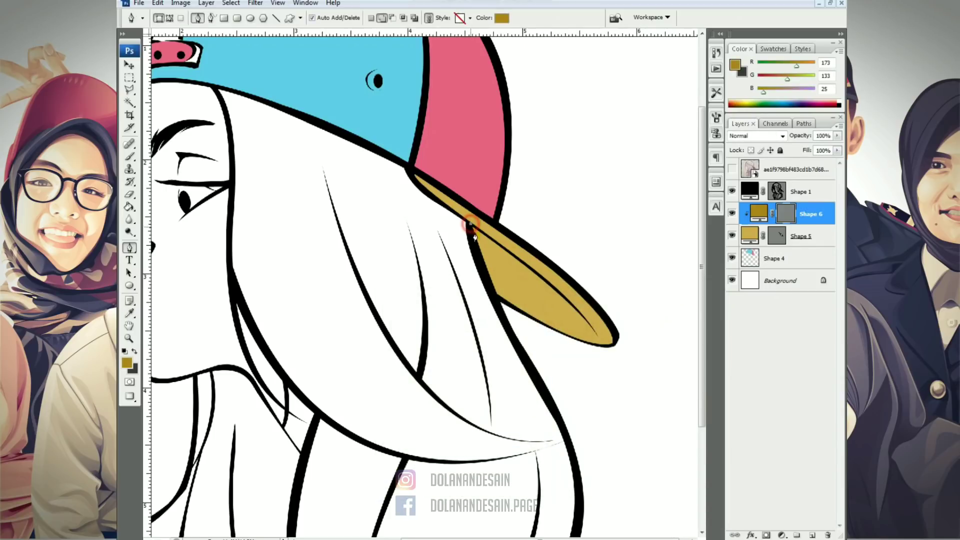
left_click_drag(577, 339, 488, 307)
left_click(577, 339, "alt")
left_click(497, 298)
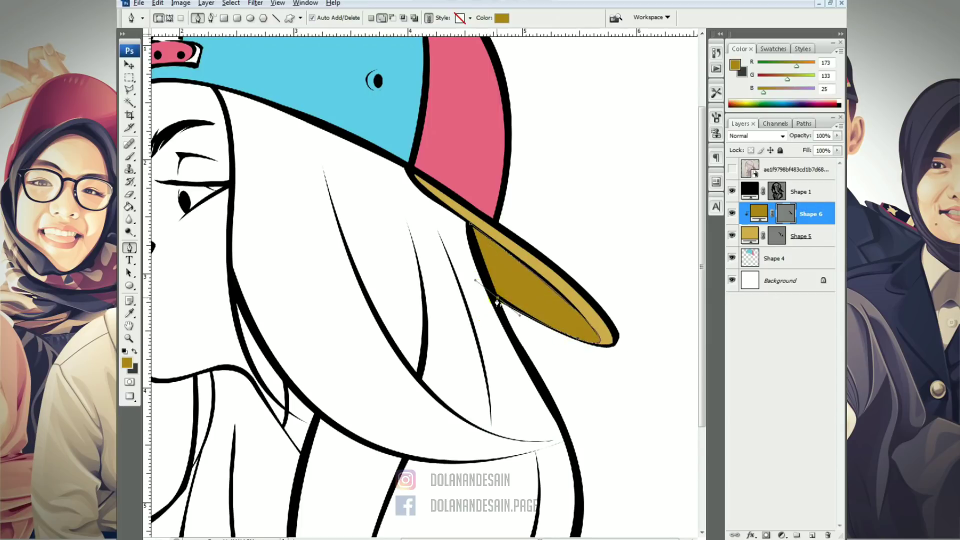
left_click(471, 225)
Step: Recolour the brim's underside shape, Shape 6, to a slightly darker brownish ochre
double_click(758, 217)
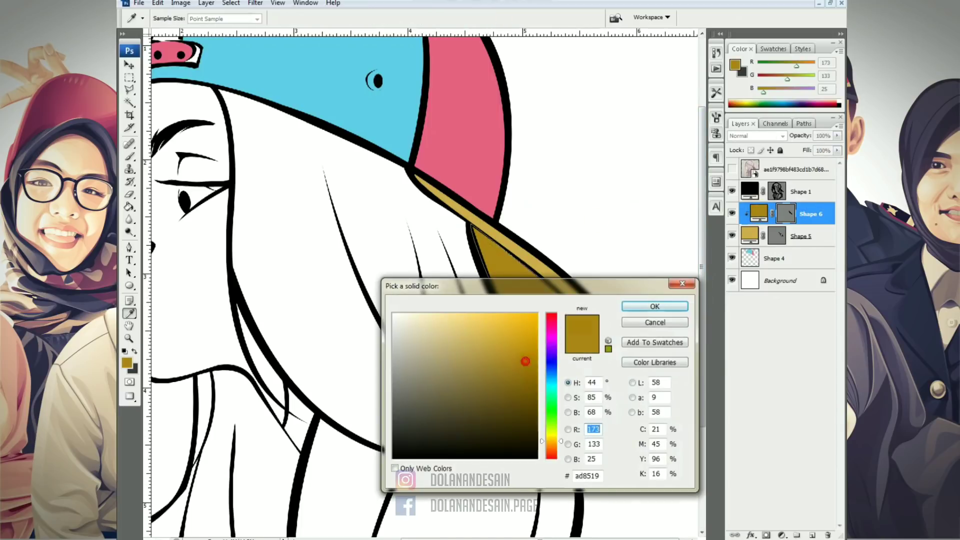
left_click(528, 368)
left_click(654, 305)
Step: Add a new empty layer above Shape 4 and clip it to the blue and pink cap layer
key("ctrl+plus")
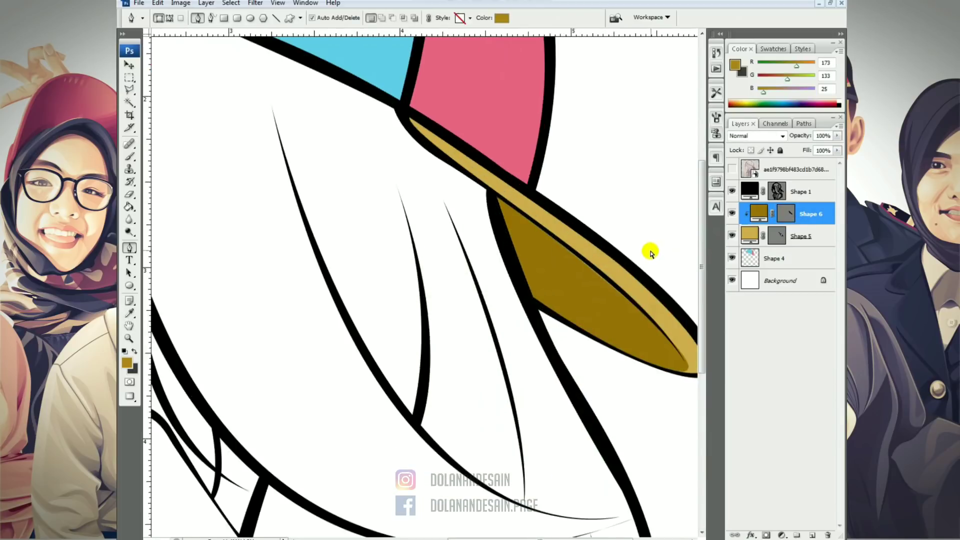
key("ctrl+minus")
key("ctrl+minus")
key("ctrl+minus")
key("ctrl+plus")
left_click_drag(461, 112, 529, 254)
left_click(796, 254)
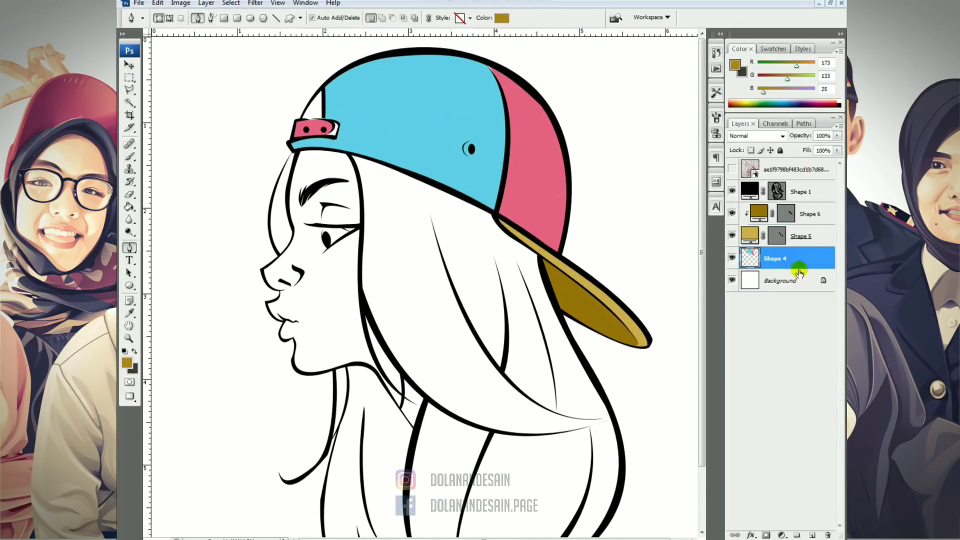
left_click(813, 535)
left_click(781, 268, "alt")
Step: Set the shape colour to a dark pink, RGB 201, 54, 92, for the cap's rear panel shadow
left_click(500, 18)
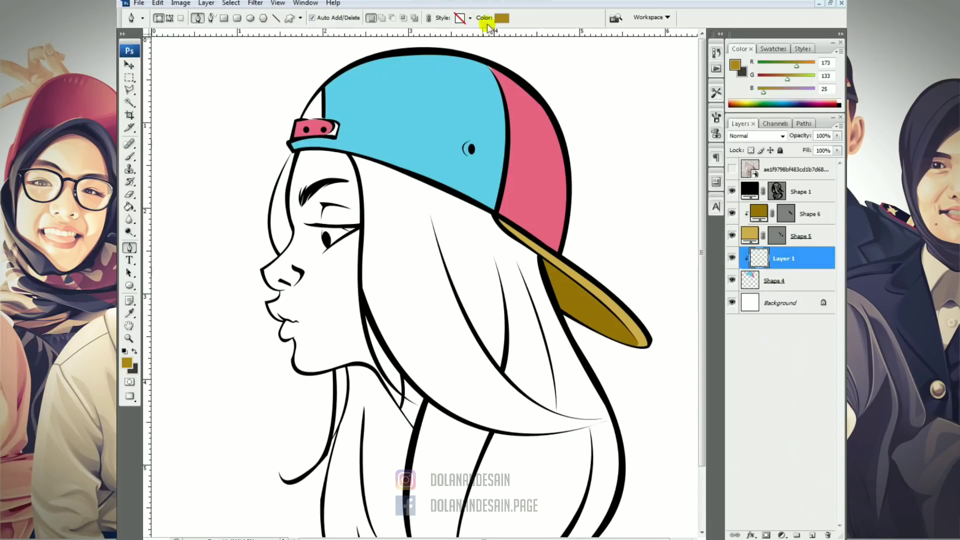
left_click(551, 319)
left_click(491, 332)
left_click(499, 344)
left_click(639, 307)
key("p")
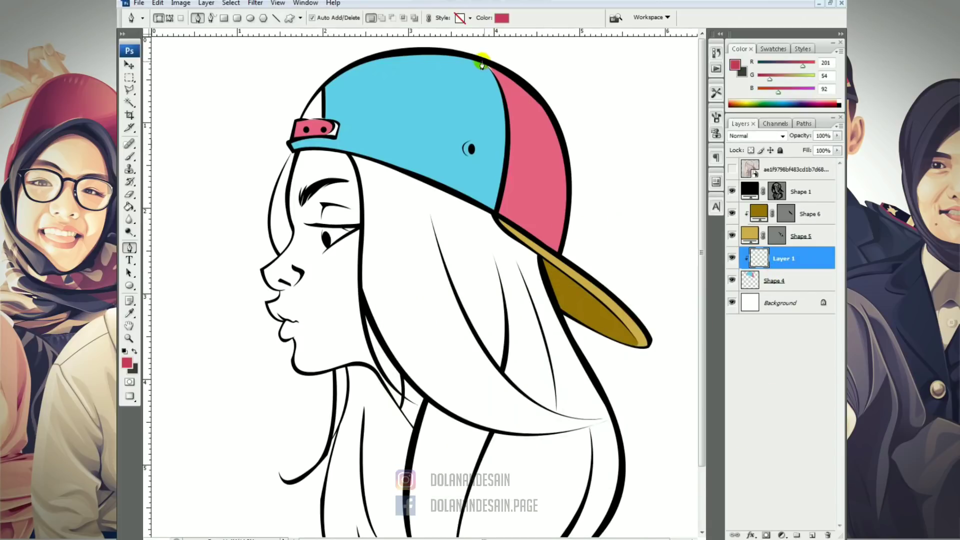
Step: Draw a closed dark pink shadow shape along the curved seam of the cap's rear panel
left_click(474, 59)
left_click_drag(520, 233, 484, 338)
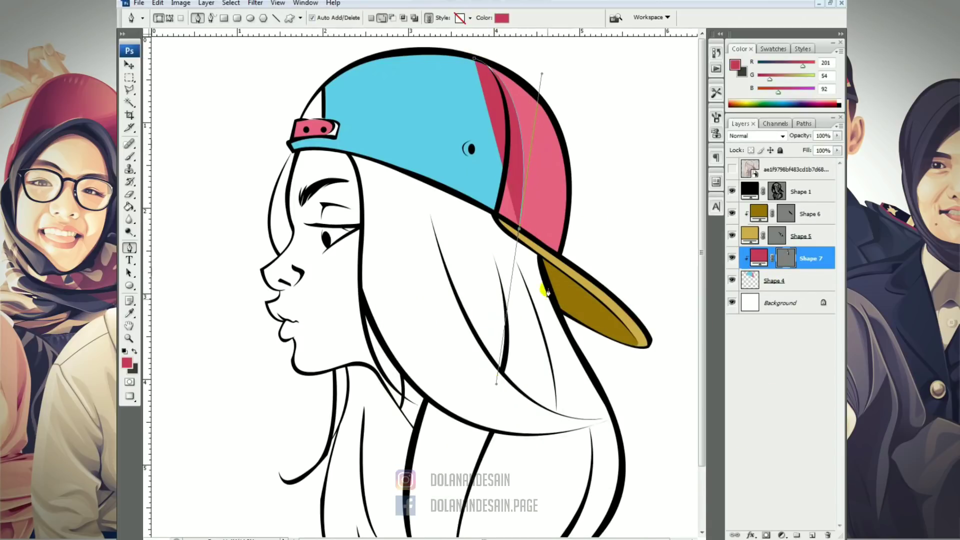
left_click(494, 216)
left_click_drag(474, 58, 412, 35)
left_click(782, 257)
Step: Add a new empty layer above Shape 7 and clip it to the cap's base layer
left_click(811, 534)
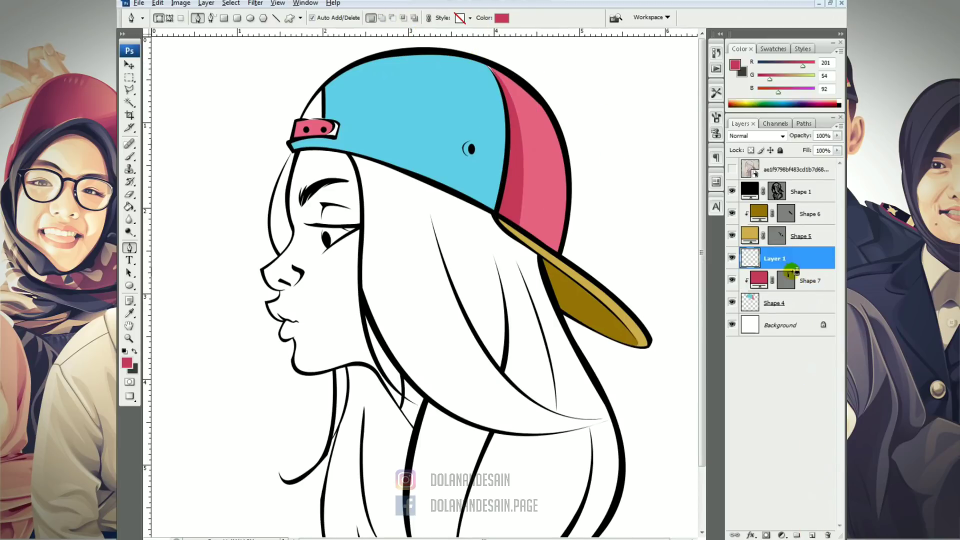
left_click(789, 279)
left_click(795, 262)
left_click(796, 269, "alt")
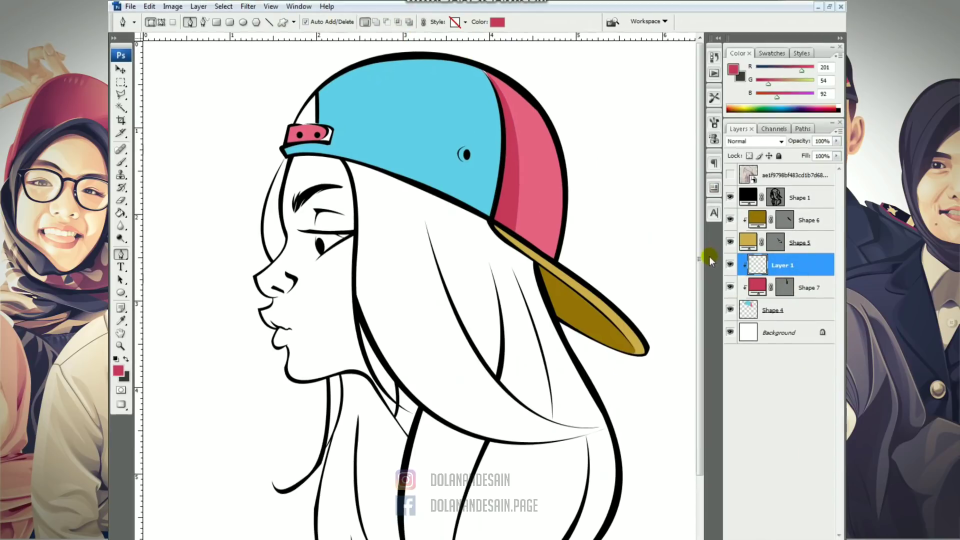
Step: Set the shape colour to a darker blue, RGB 35, 172, 206, based on the cap's blue
left_click(498, 22)
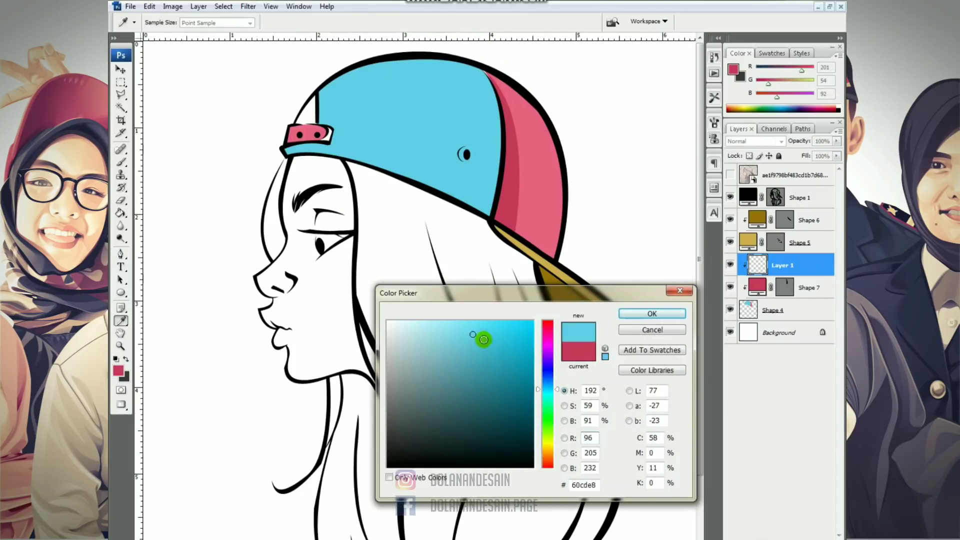
left_click(509, 348)
left_click(625, 313)
scroll(461, 92, "right", 1)
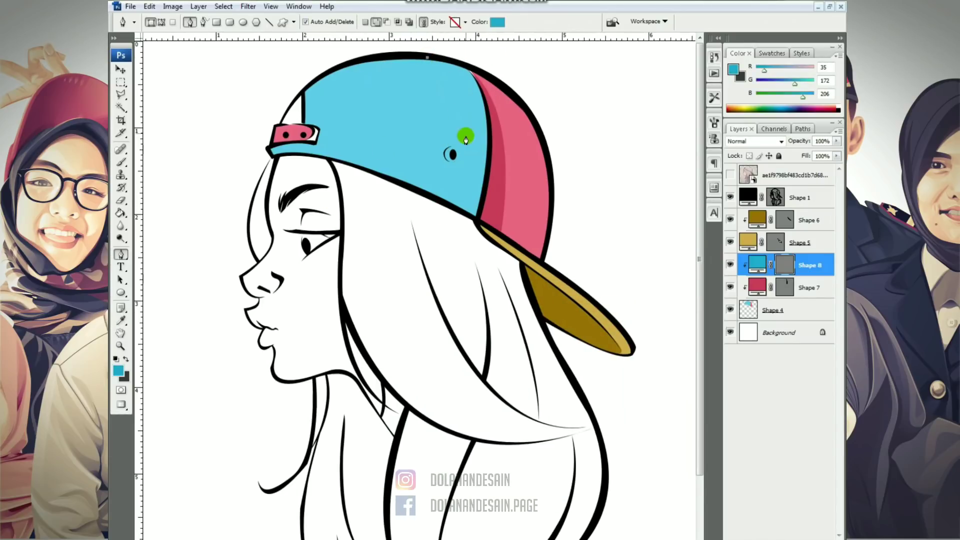
Step: Draw a closed dark blue shadow shape on the blue panel alongside the seam with the pink panel
left_click(464, 69)
left_click_drag(450, 201, 416, 259)
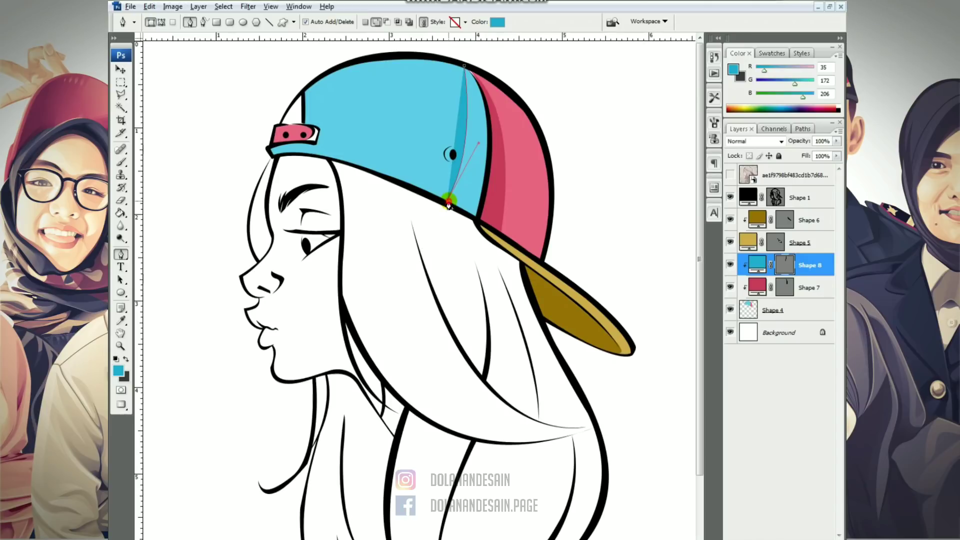
left_click(479, 218)
left_click(464, 66)
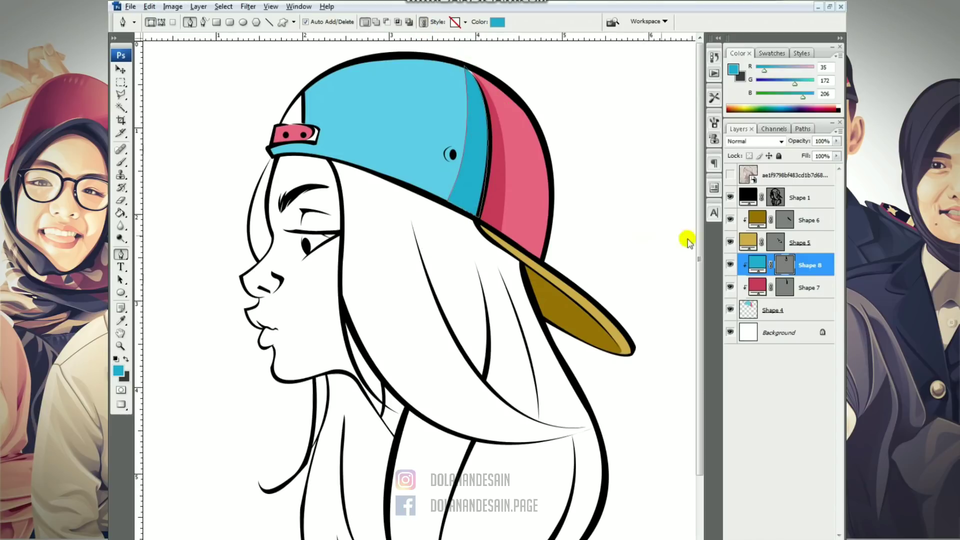
left_click(783, 264)
left_click(784, 264)
left_click_drag(466, 69, 465, 64)
left_click(783, 262)
Step: Add a curved shadow along the blue panel's lower edge to the dark blue Shape 8, running from the seam to the strap
left_click_drag(392, 208, 499, 259)
left_click_drag(563, 293, 456, 300)
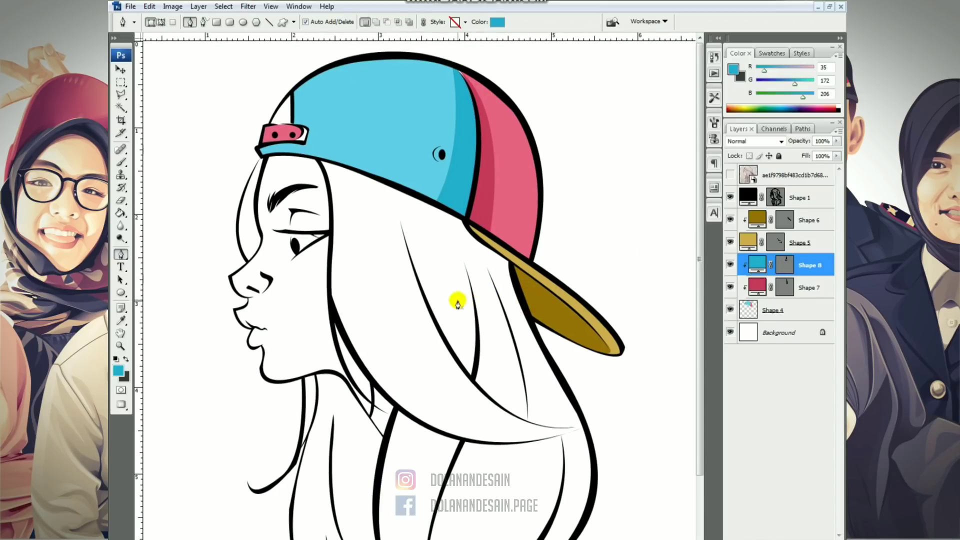
key("ctrl+minus")
key("ctrl+plus")
left_click_drag(440, 150, 418, 245)
left_click(782, 259)
left_click(376, 23)
left_click_drag(448, 176, 621, 247)
left_click(449, 176, "alt")
left_click(433, 218)
left_click_drag(302, 212, 290, 208)
left_click_drag(246, 149, 249, 145)
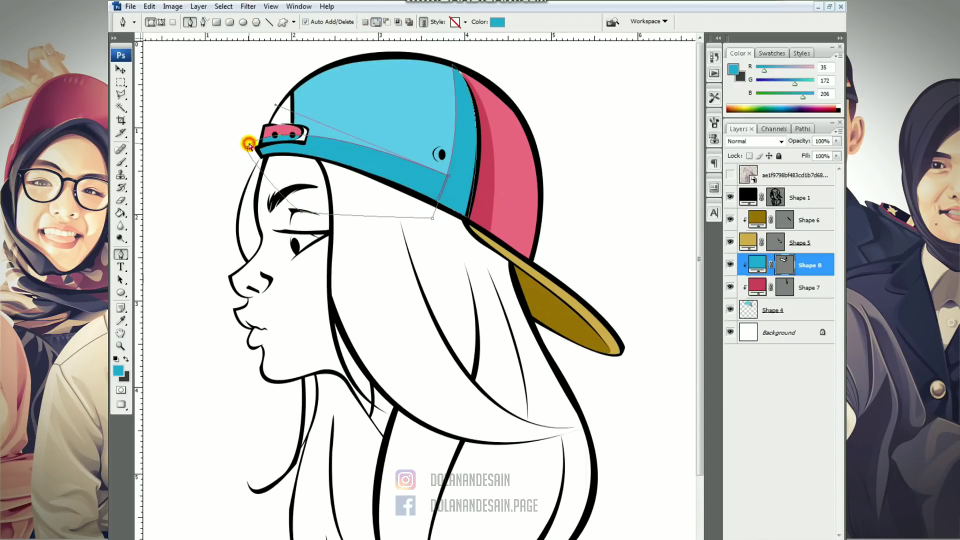
left_click_drag(275, 106, 303, 124)
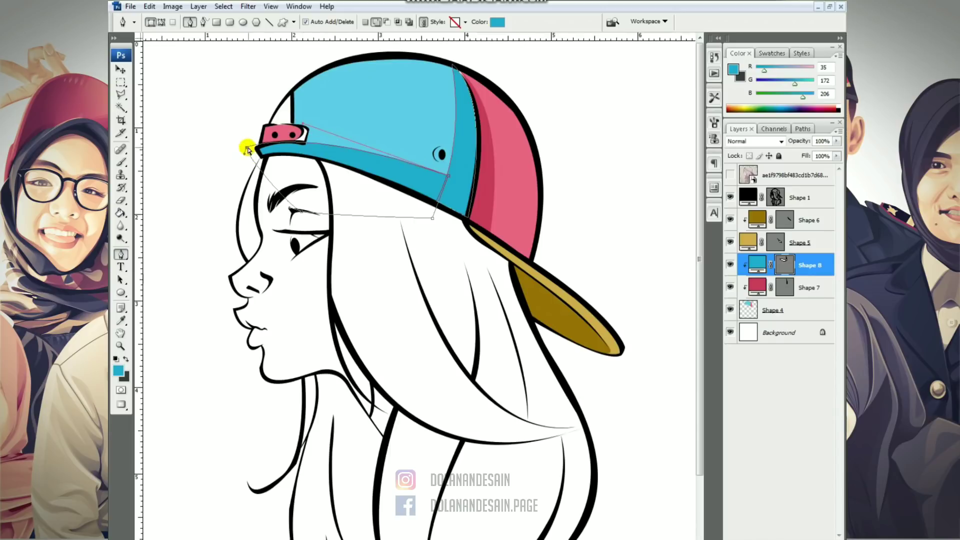
left_click_drag(247, 148, 250, 147)
left_click(793, 267)
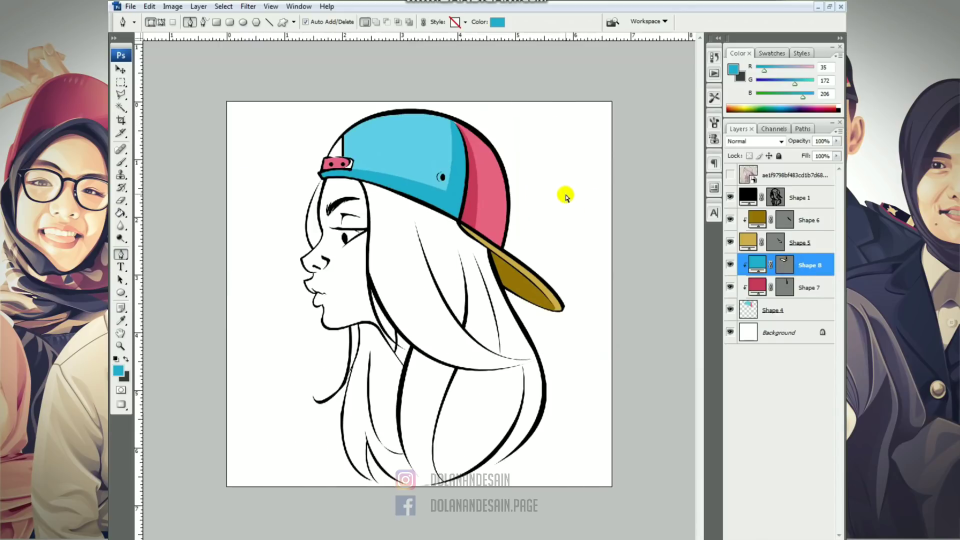
Step: Add a shadow across the lower end of the pink rear panel to the dark pink Shape 7
key("ctrl+minus")
left_click(377, 142)
key("ctrl+plus")
scroll(311, 118, "up", 2)
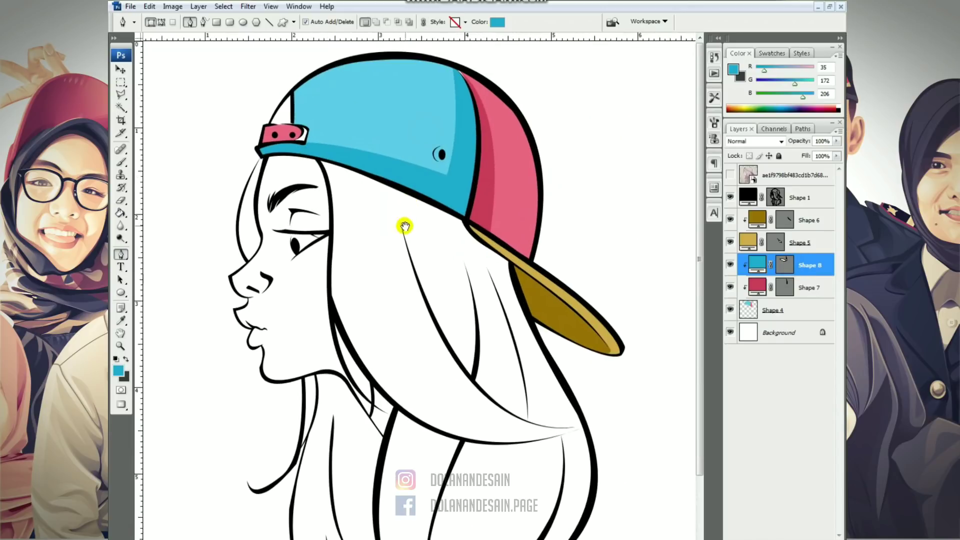
left_click(782, 289)
left_click(378, 22)
left_click(490, 196)
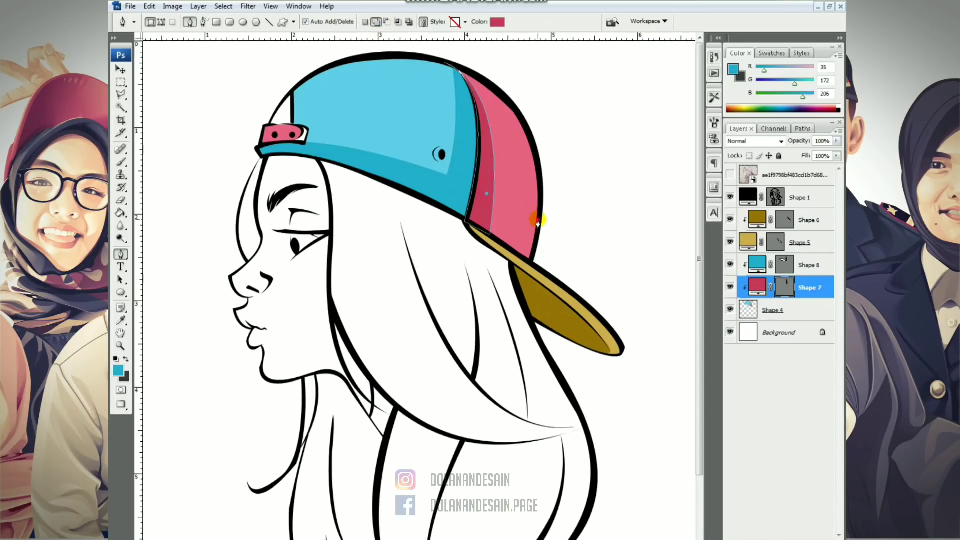
left_click_drag(558, 232, 566, 237)
left_click(492, 279)
left_click(475, 234)
left_click(487, 194)
left_click(790, 287)
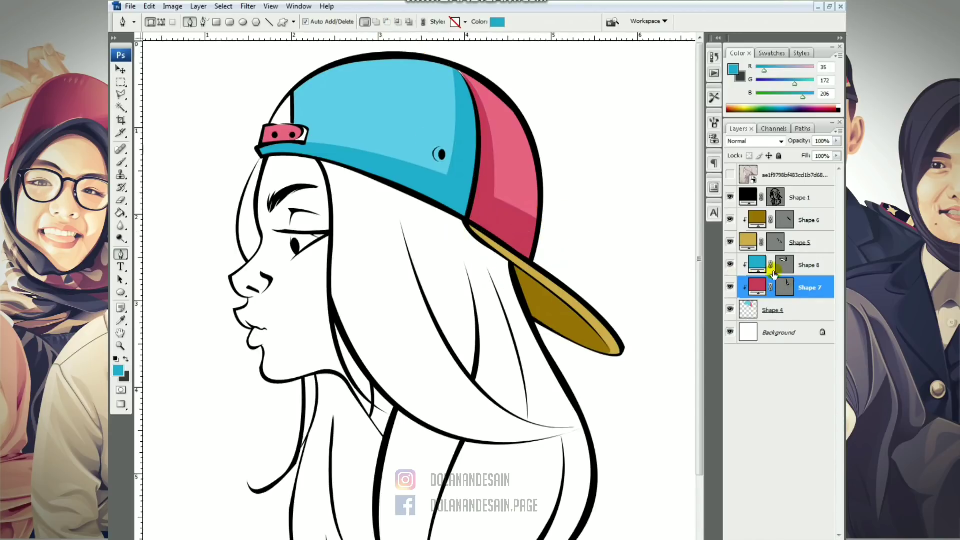
scroll(803, 241, "down", 2)
scroll(773, 251, "left", 1)
left_click(779, 200)
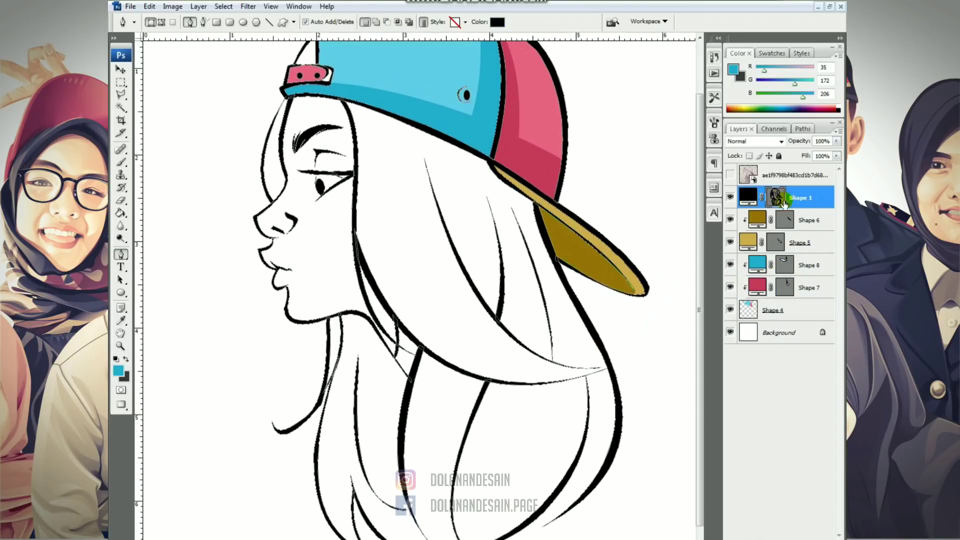
left_click(805, 222)
left_click(807, 286)
scroll(783, 262, "up", 2)
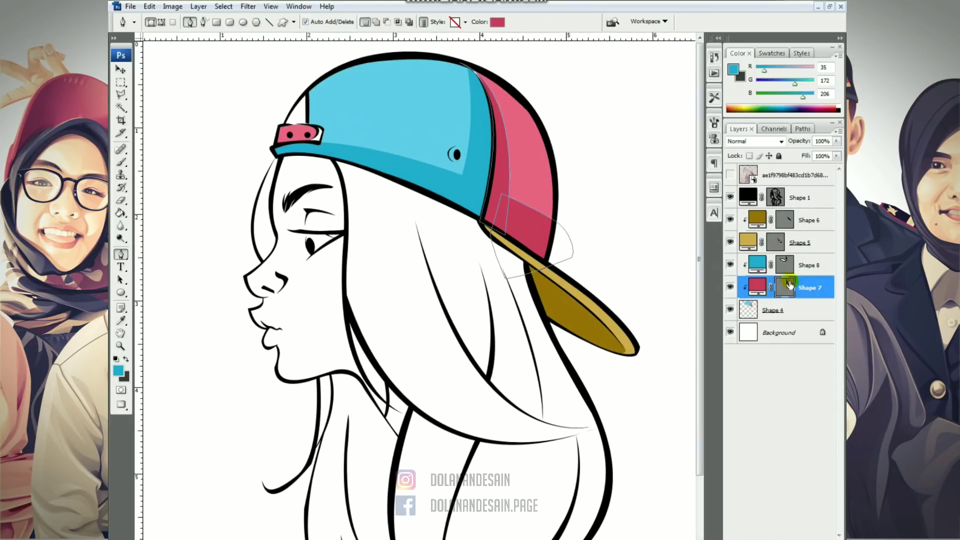
left_click(788, 263)
Step: Merge the cap layers from Shape 6 down to Shape 4, and add a new empty layer clipped to the merged result
key("ctrl+plus")
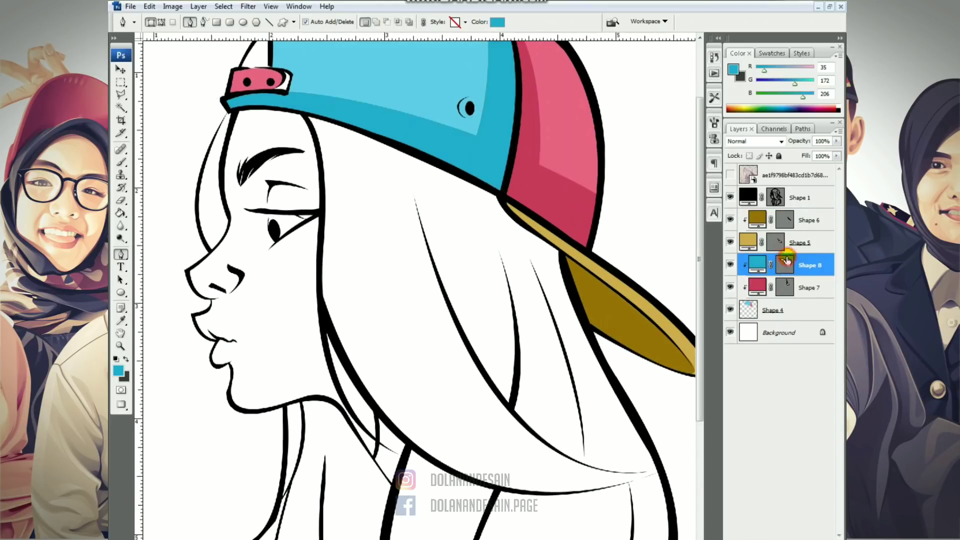
scroll(786, 259, "up", 3)
scroll(786, 259, "left", 3)
left_click(805, 219)
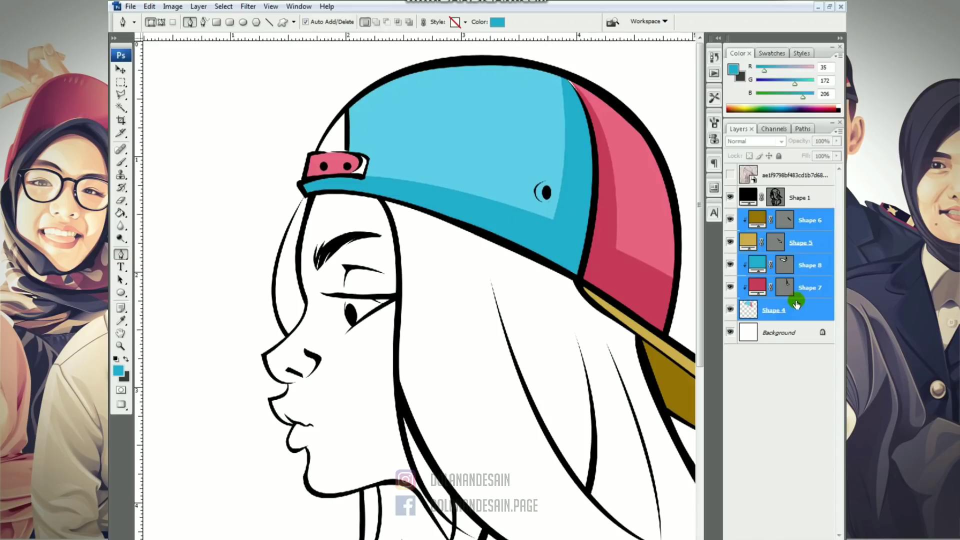
key("ctrl+e")
key("ctrl+alt+shift+n")
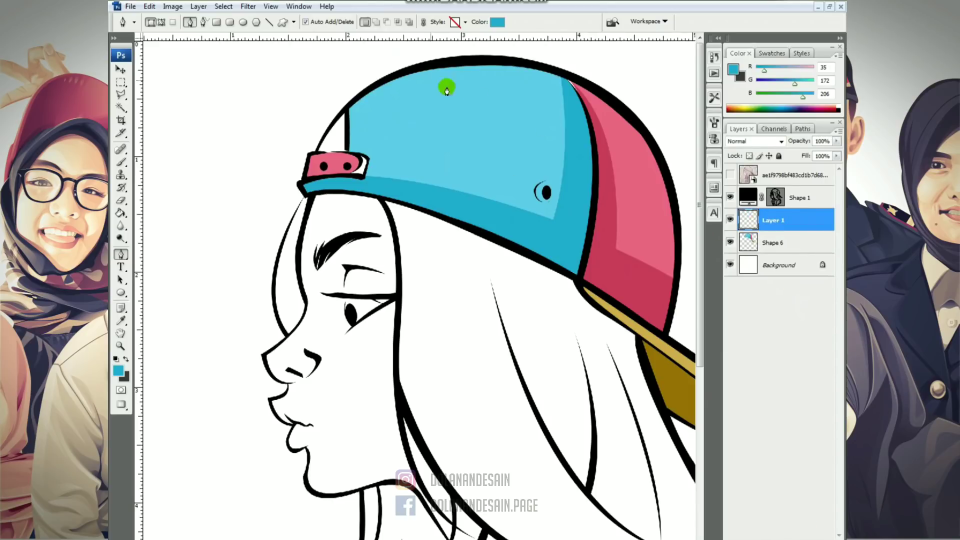
left_click(768, 233, "alt")
Step: Set the shape colour to the dark pink of the rear panel's shadow, RGB 201, 54, 92
left_click(496, 22)
left_click(617, 252)
left_click(631, 311)
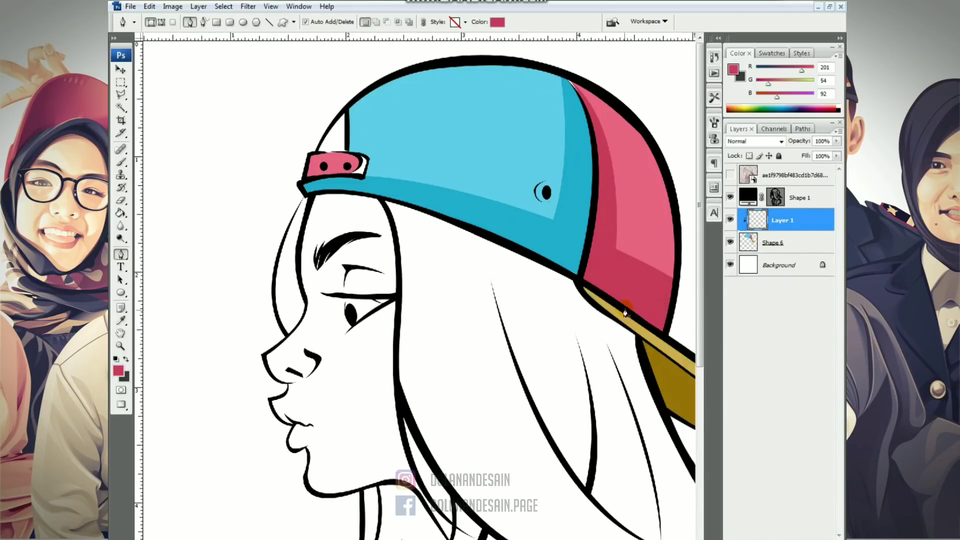
Step: Draw a clipped dark pink shadow shape over the left end of the cap's pink strap
key("ctrl+plus")
left_click_drag(295, 143, 293, 276)
left_click(249, 219)
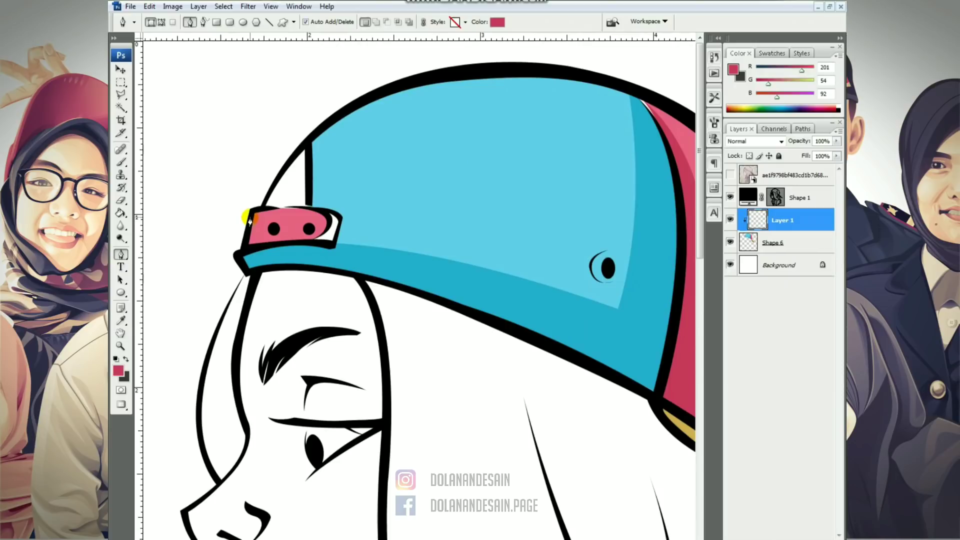
left_click(283, 205)
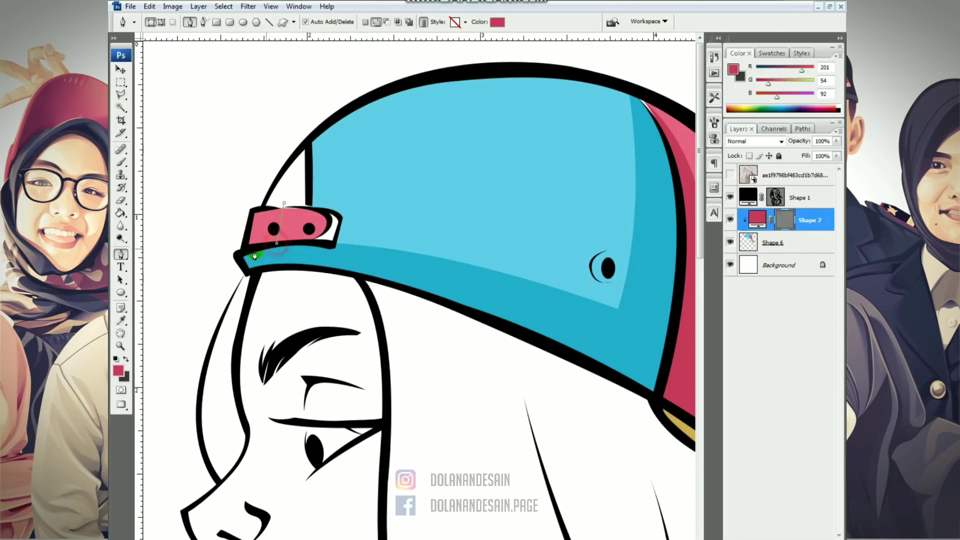
Step: Merge the strap shadow Shape 7 with the cap layer Shape 6 and add a new empty layer above
left_click(794, 237, "shift")
key("ctrl+e")
left_click(812, 537)
key("ctrl+minus")
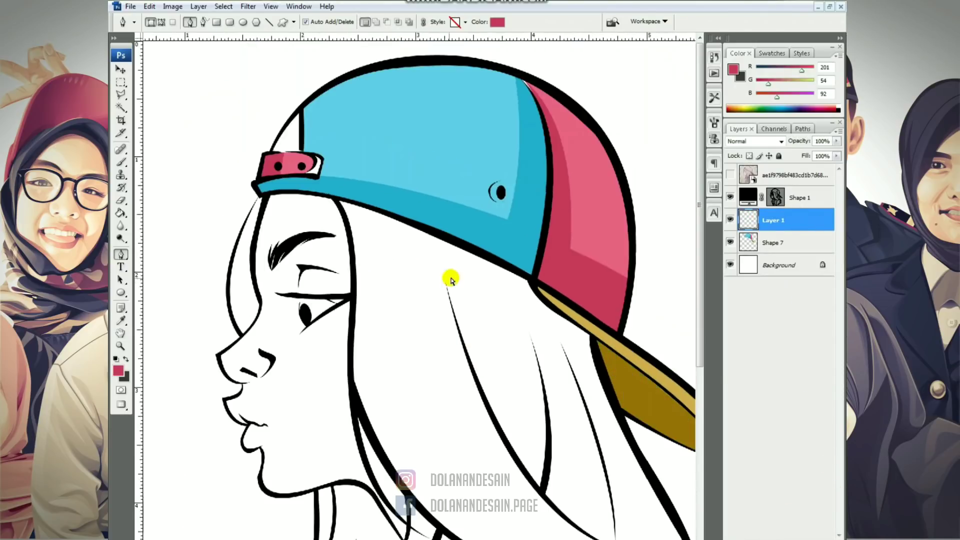
Step: Start a dark grey hair shape, RGB 36, 36, 36, from the strap over the cap's front and place its layer below the cap layer
left_click(502, 24)
left_click_drag(397, 371, 380, 439)
left_click(651, 313)
left_click_drag(433, 364, 422, 253)
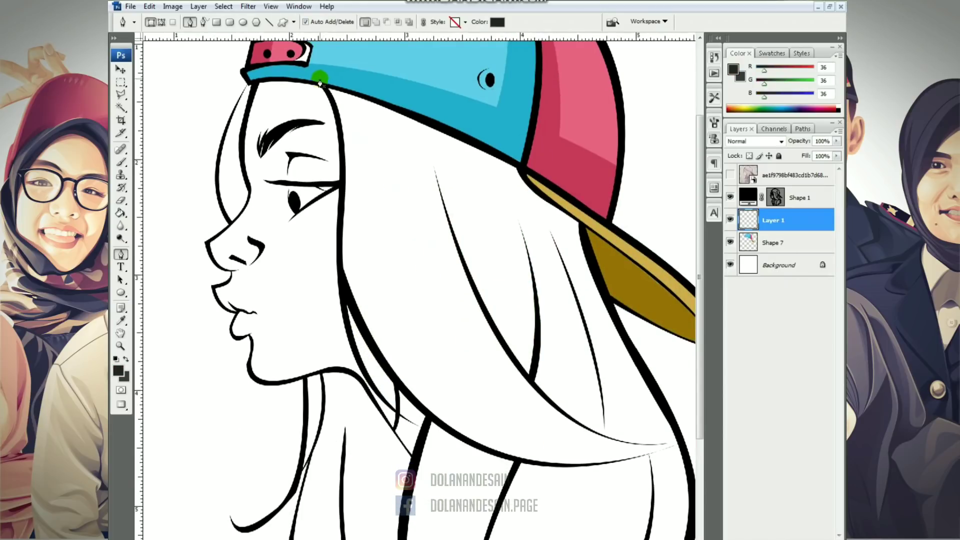
left_click_drag(320, 82, 325, 195)
left_click(262, 168)
left_click_drag(310, 108, 346, 74)
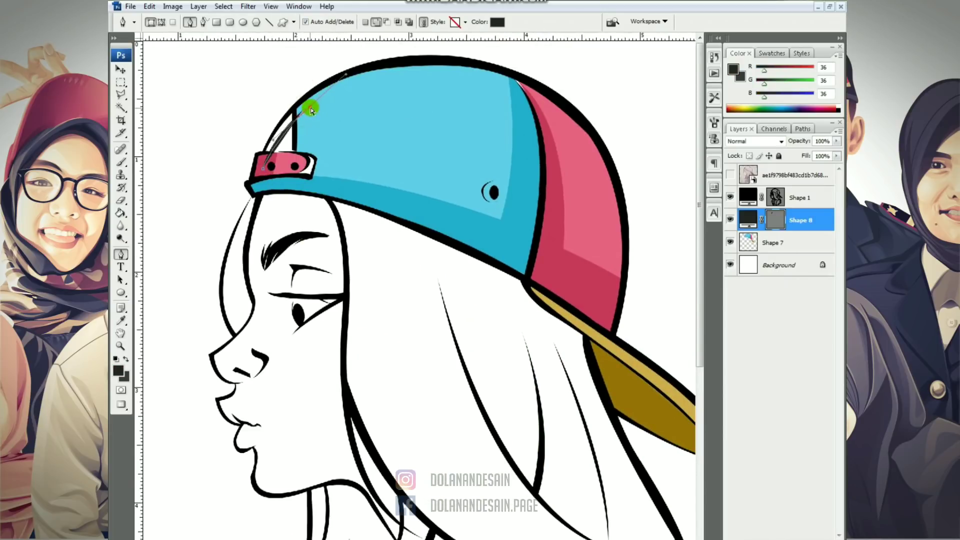
left_click_drag(777, 220, 730, 243)
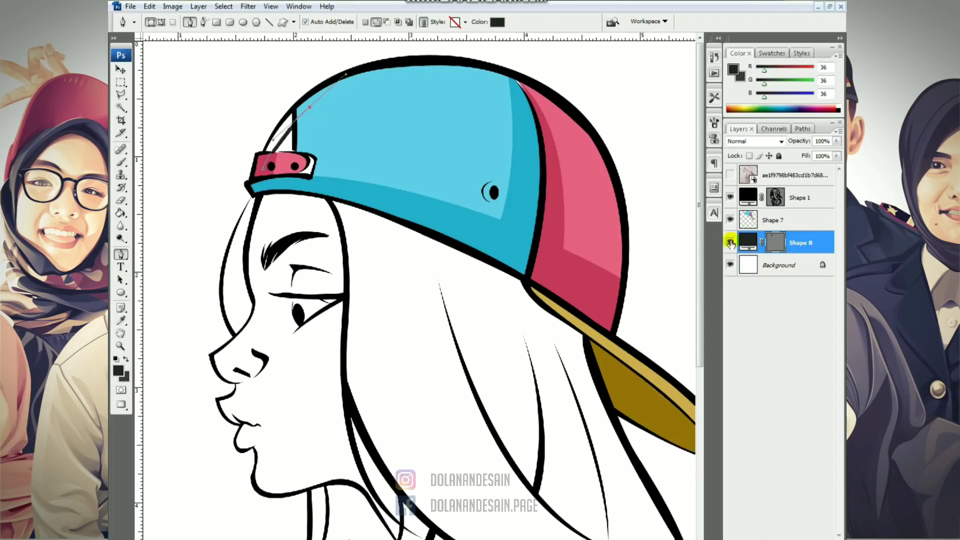
Step: Extend the hair shape behind the cap's rear panel and down the back of the hair below the brim
left_click(487, 129)
left_click(561, 180)
left_click(614, 266)
left_click_drag(614, 267, 516, 147)
left_click(487, 206)
left_click_drag(487, 206, 458, 157)
left_click(482, 238)
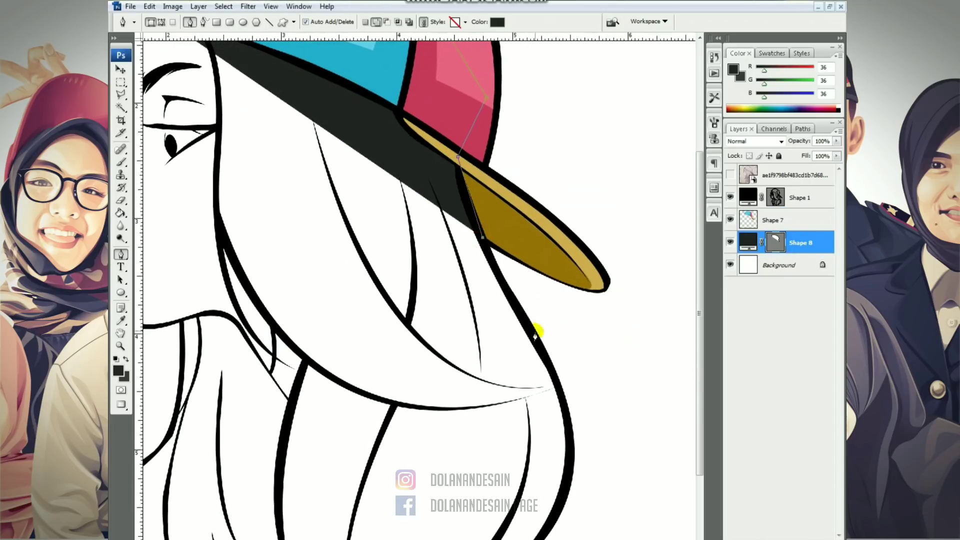
left_click(534, 334)
Step: Change the hair shape's colour to a slightly lighter dark grey
left_click(496, 22)
left_click(393, 418)
left_click(388, 433)
left_click(650, 312)
Step: Trace the hair shape around the rounded back and along the pointed lower ends, undoing misplaced points
left_click_drag(495, 406, 479, 247)
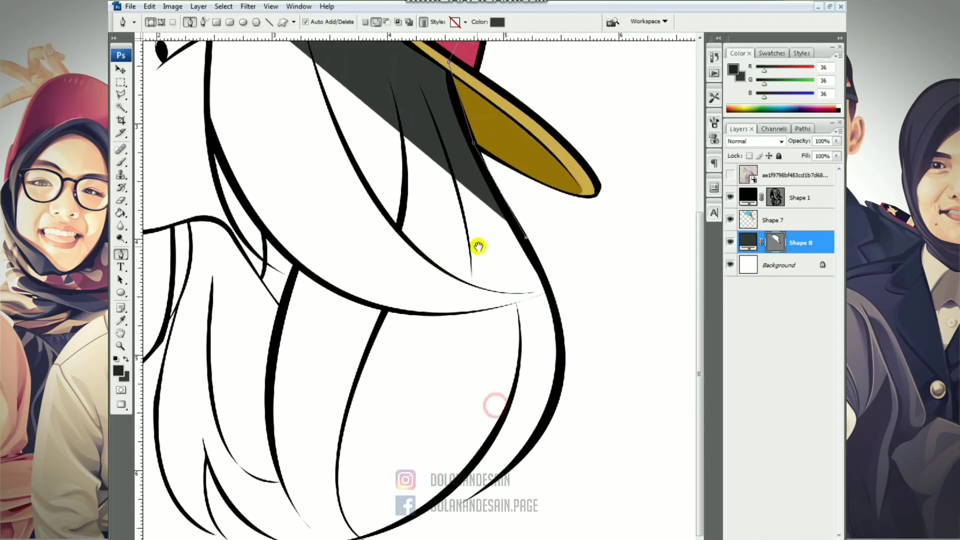
left_click(556, 314)
left_click(515, 465)
left_click_drag(410, 520, 355, 521)
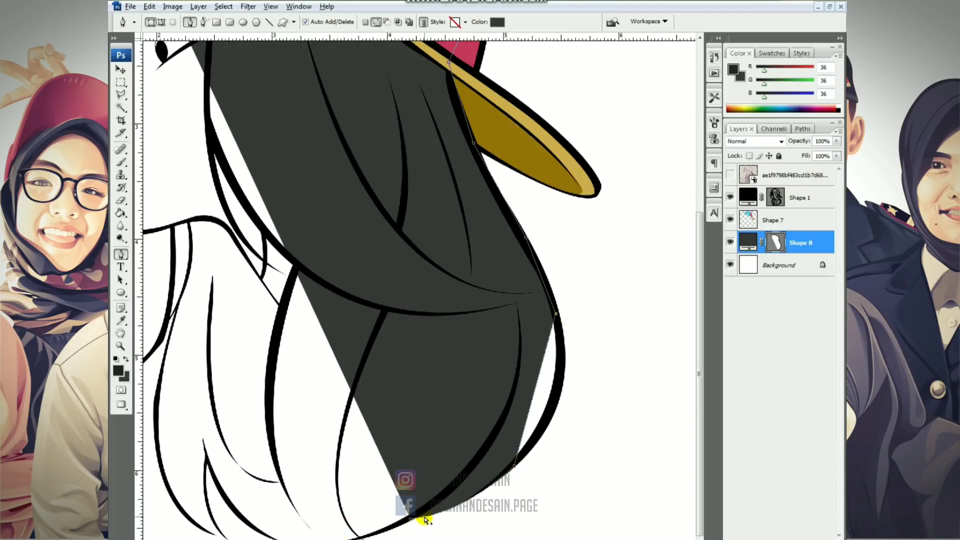
key("ctrl+alt+z")
key("ctrl+alt+z")
left_click_drag(548, 415, 529, 460)
left_click_drag(386, 529, 369, 536)
left_click(386, 529, "alt")
left_click(389, 523, "alt")
key("ctrl+alt+z")
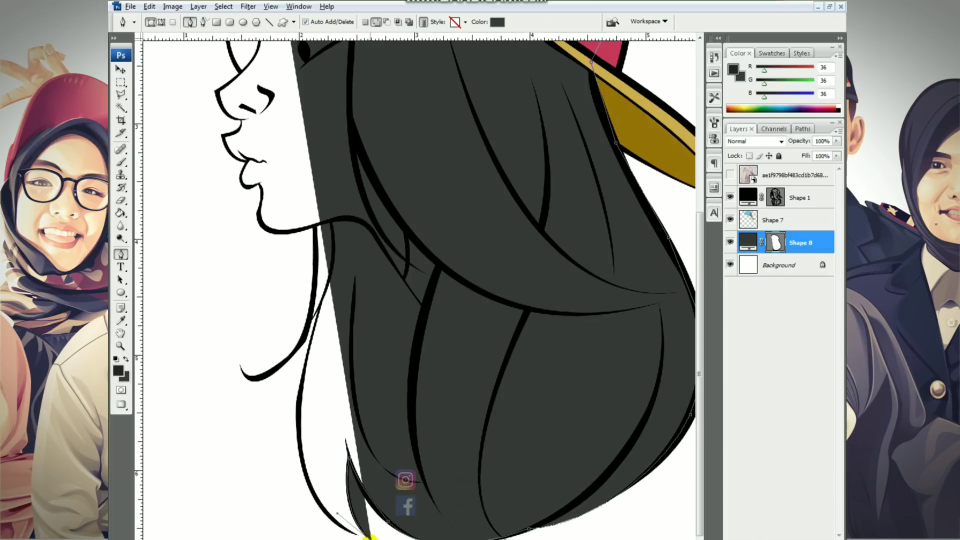
Step: Continue the hair shape up the front strands along the neck to the underside of the jaw
left_click_drag(298, 409, 303, 286)
left_click(298, 408, "alt")
left_click_drag(319, 332, 262, 462)
left_click(287, 419)
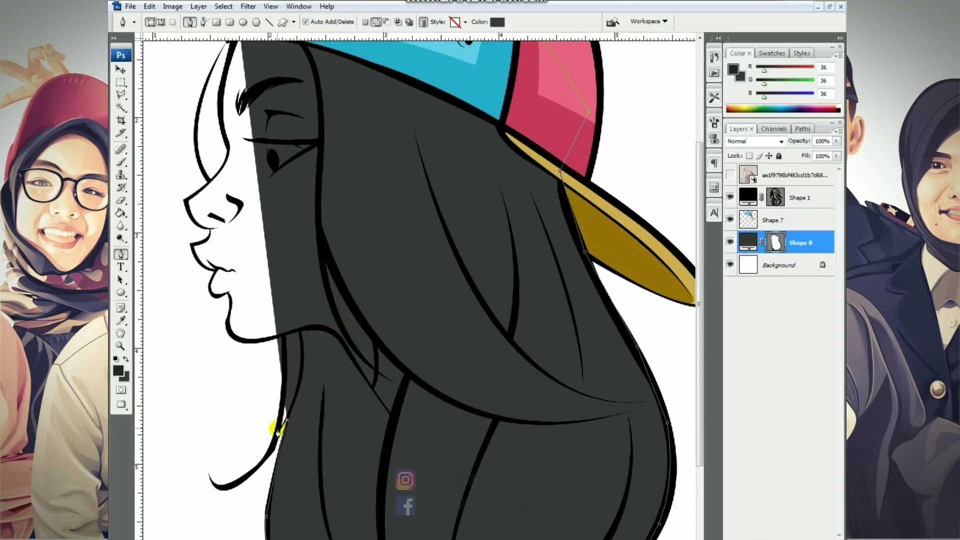
left_click_drag(284, 335, 281, 302)
left_click(284, 335, "alt")
Step: Trace the hair edge beside the cheek up to the cap's rim and along the rim to the strap
left_click_drag(342, 308, 263, 458)
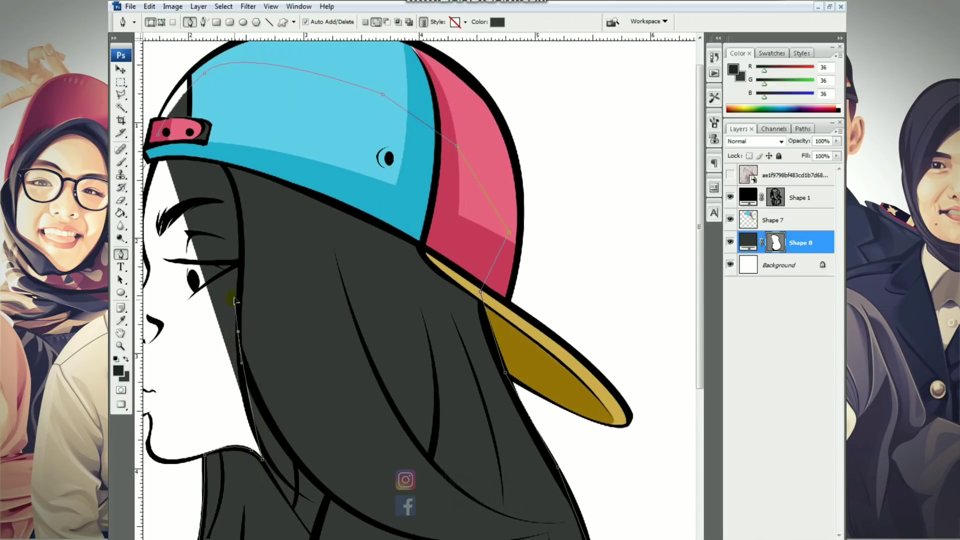
left_click_drag(235, 300, 241, 287)
left_click_drag(234, 311, 278, 344)
left_click_drag(269, 196, 241, 171)
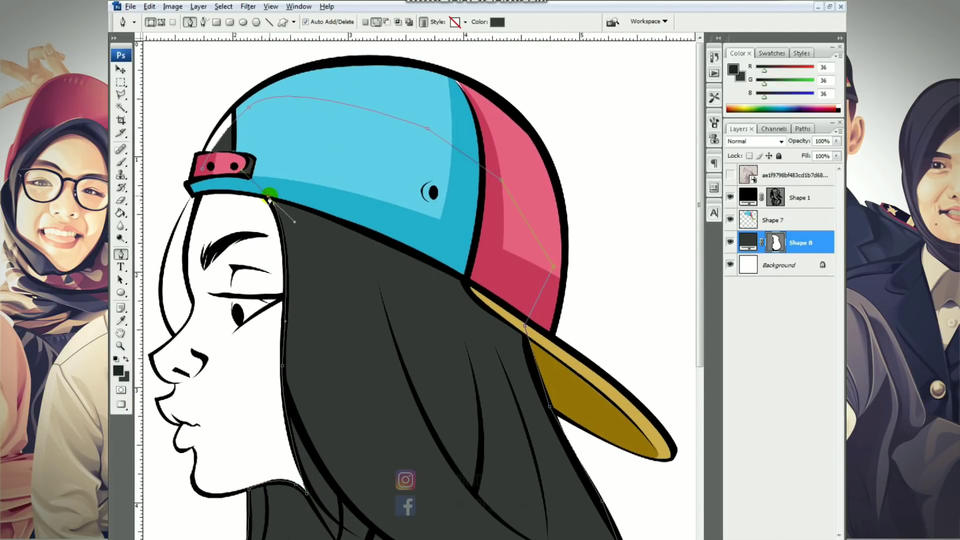
left_click(269, 196, "alt")
left_click(203, 168)
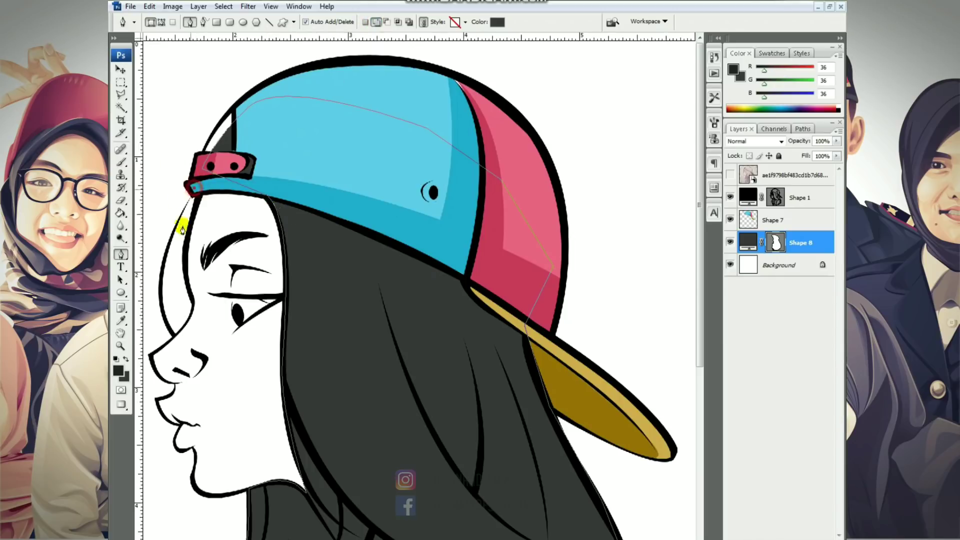
Step: Trace the loose strand in front of the forehead and close the hair shape under the cap's rim
left_click_drag(173, 334, 209, 389)
left_click(173, 335, "alt")
left_click_drag(192, 310, 197, 294)
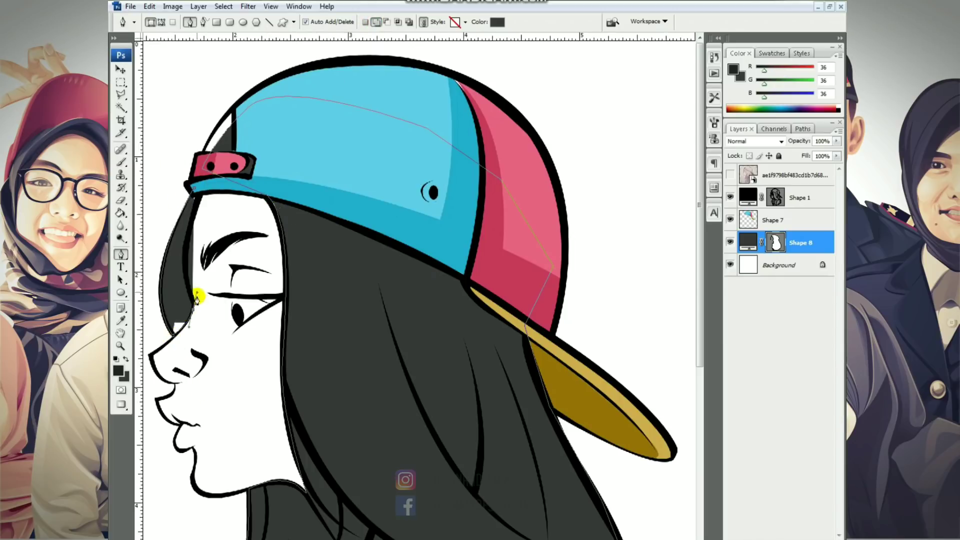
left_click_drag(185, 250, 187, 235)
left_click(203, 191)
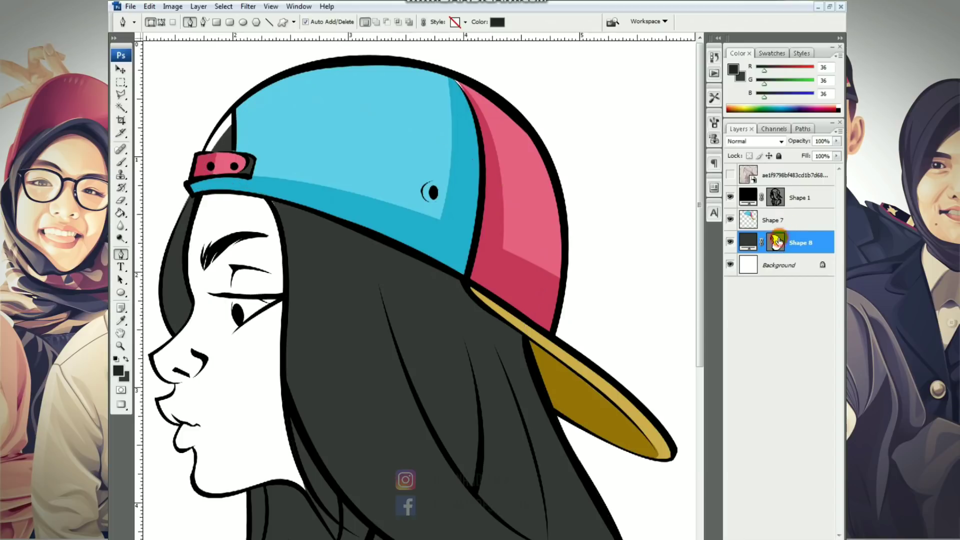
Step: Fill the narrow cap section above the strap with a new shape above Shape 7, coloured darker blue, RGB 35, 172, 206
left_click(772, 220)
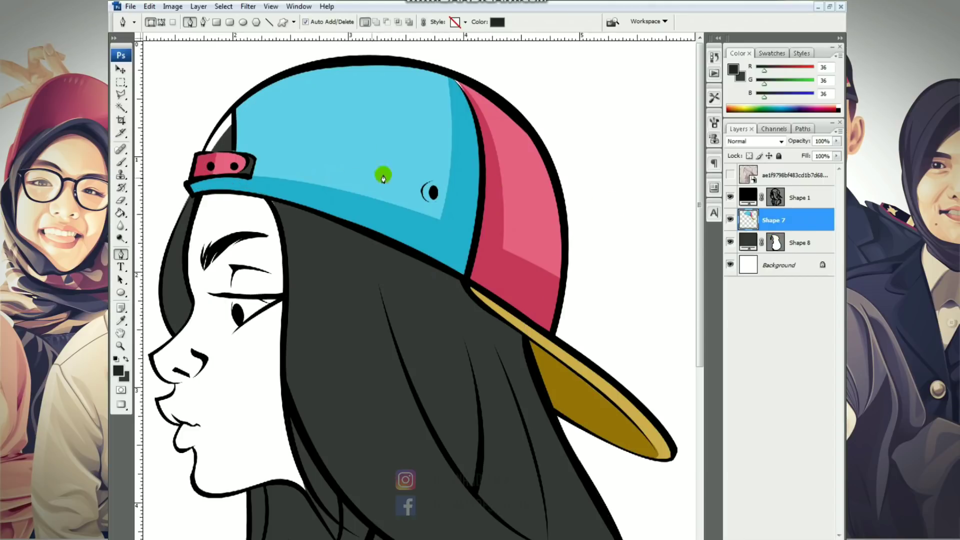
key("i")
left_click(388, 118)
key("p")
left_click(231, 106)
left_click(202, 153)
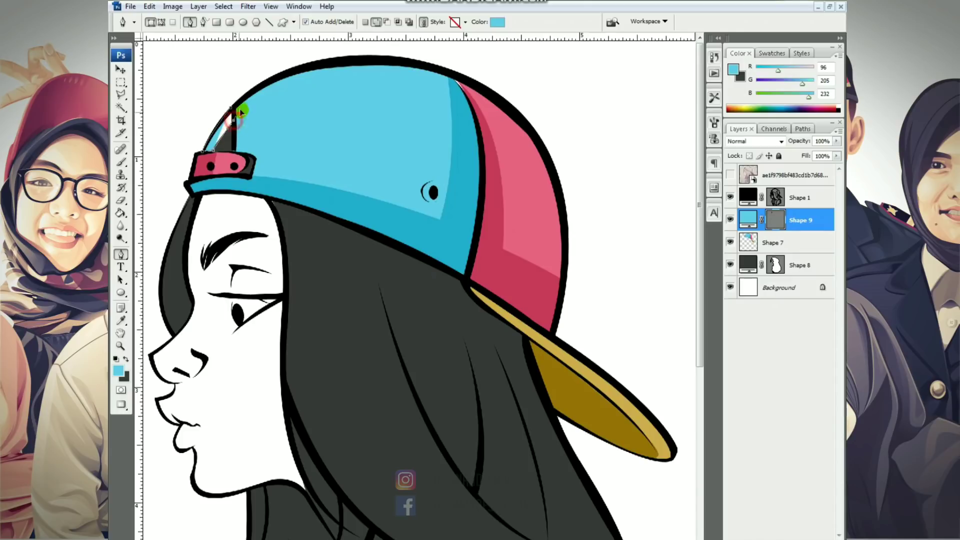
left_click(233, 121)
left_click(498, 22)
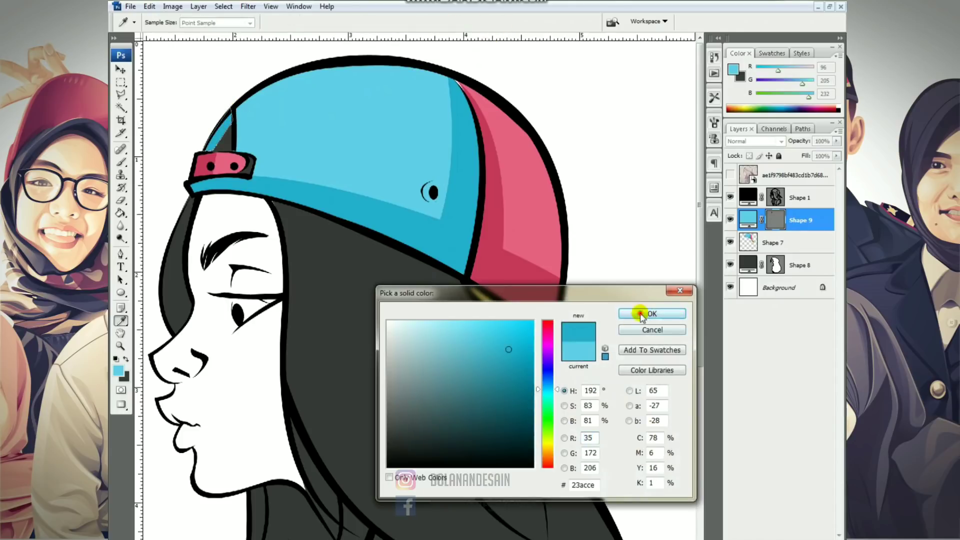
left_click(622, 313)
Step: Merge Shape 9 with the cap layer Shape 7 and select the hair layer Shape 8
left_click(788, 243, "shift")
key("ctrl+e")
left_click(781, 244)
key("ctrl+minus")
key("ctrl+minus")
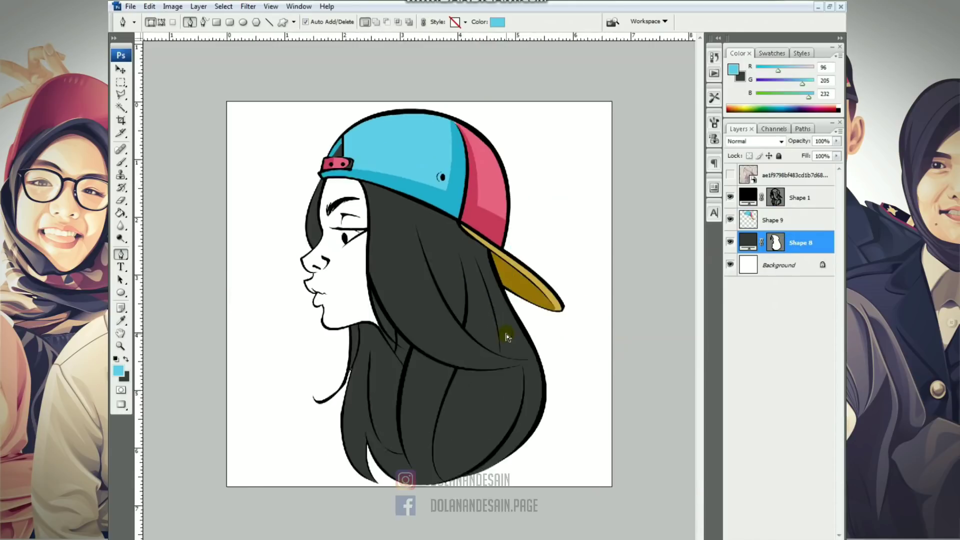
Step: Refine the curve of the nostril outline in the line art layer Shape 1 by adjusting its anchor points and handles
key("ctrl+plus")
left_click(780, 197)
scroll(260, 280, "up", 6)
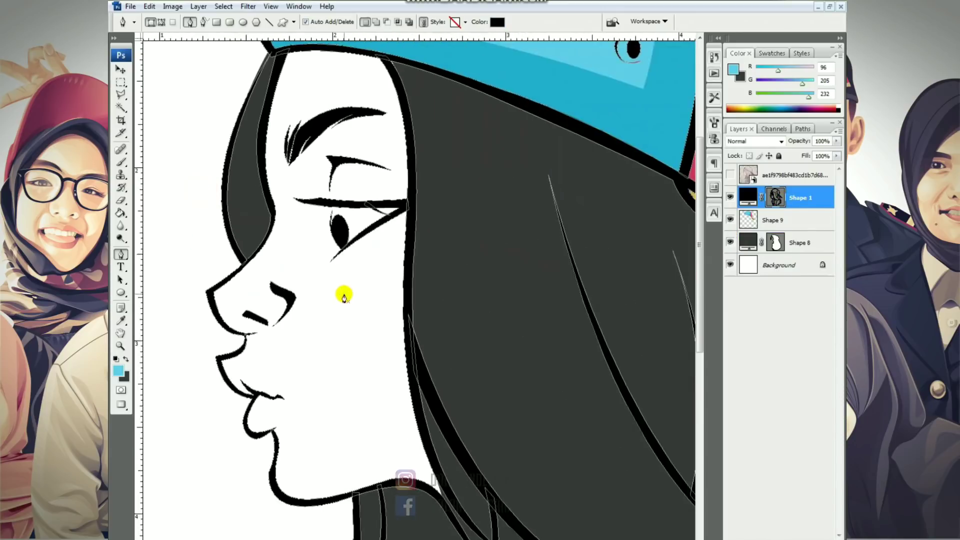
left_click(268, 301, "ctrl")
mouse_move(302, 312)
left_mouse_down()
mouse_move(314, 333)
mouse_move(287, 316)
mouse_move(305, 325)
left_mouse_up()
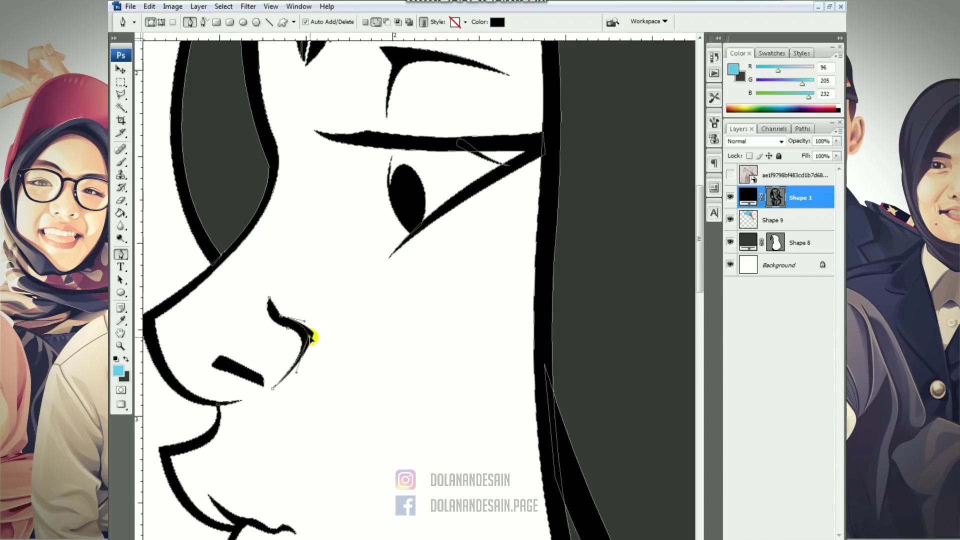
left_click_drag(296, 372, 305, 348)
left_click(269, 298, "ctrl")
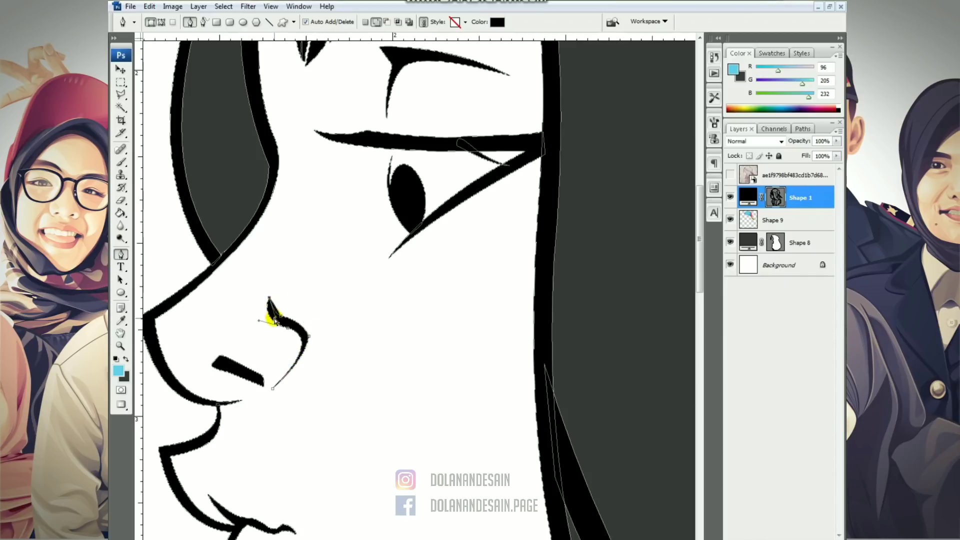
key("Return")
key("ctrl+minus")
key("ctrl+minus")
key("ctrl+minus")
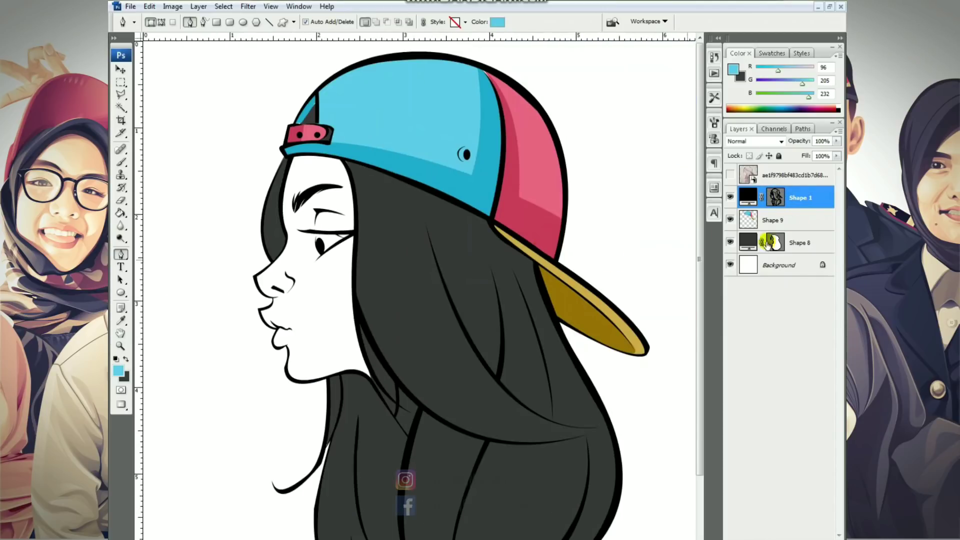
Step: Merge the hair layer Shape 8 with the cap layer Shape 9 and place a new empty layer beneath the result
left_click(772, 243)
left_click_drag(531, 421, 513, 352)
left_click(790, 220)
left_click(801, 240, "ctrl")
key("ctrl+e")
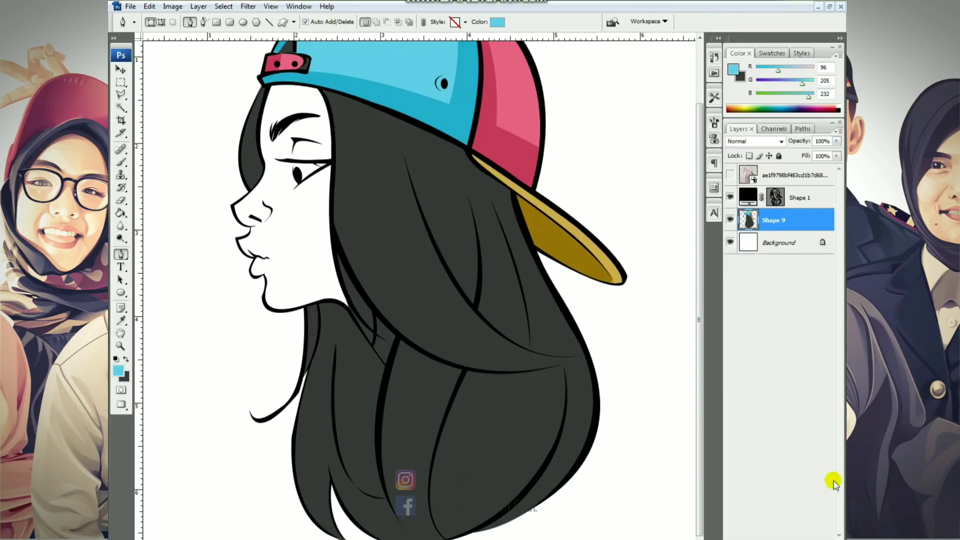
left_click(812, 538)
left_click_drag(358, 208, 409, 304)
left_click_drag(775, 220, 781, 255)
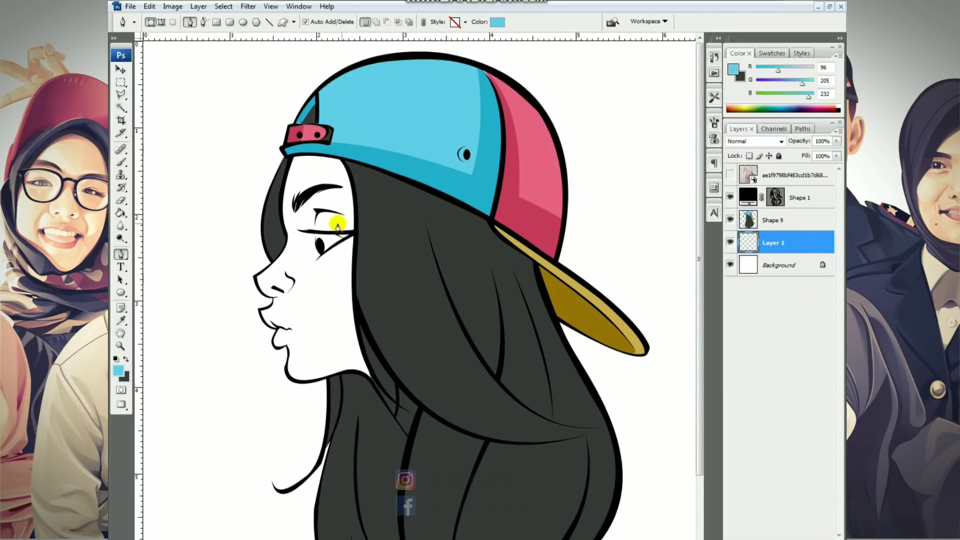
Step: Set the shape colour to pale yellow, RGB 234, 223, 160, and start the face shape from the cap rim down behind the forehead strand
left_click(496, 22)
left_click(543, 447)
left_click_drag(461, 343, 436, 334)
left_click(652, 313)
left_click(287, 149)
left_click(271, 232)
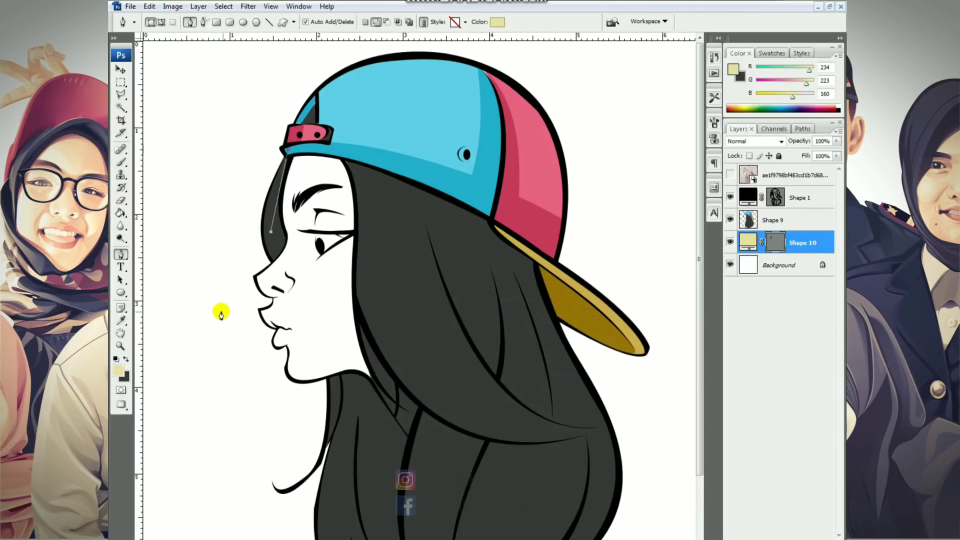
key("ctrl+plus")
left_click_drag(248, 283, 314, 304)
left_click(289, 266)
Step: Trace the face shape along the nose and upper lip to the corner where the lips meet
key("ctrl+plus")
key("ctrl+plus")
left_click_drag(193, 253, 557, 295)
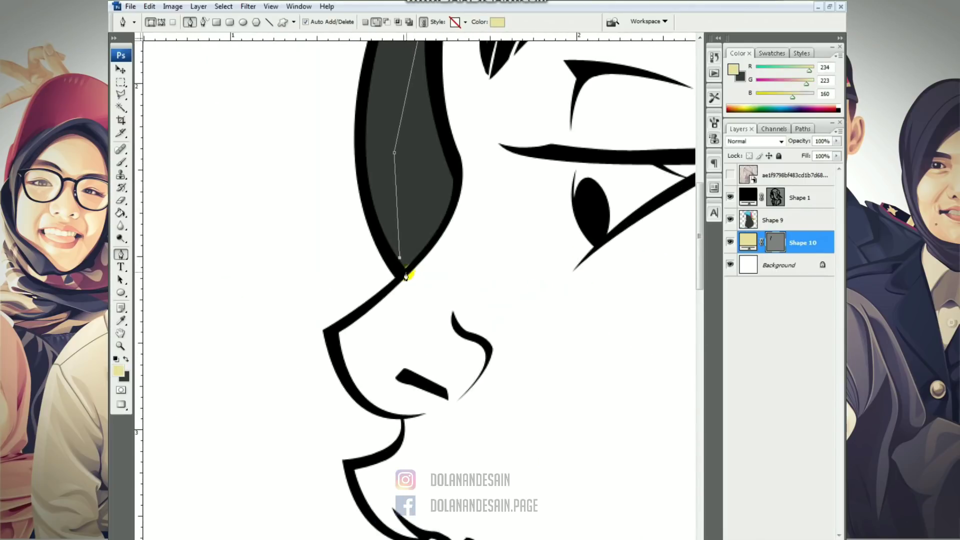
left_click(405, 274)
left_click(330, 330)
left_click_drag(400, 416, 459, 414)
left_click_drag(384, 455, 255, 266)
left_click(351, 464)
left_click_drag(319, 341, 374, 340)
left_click(322, 344, "alt")
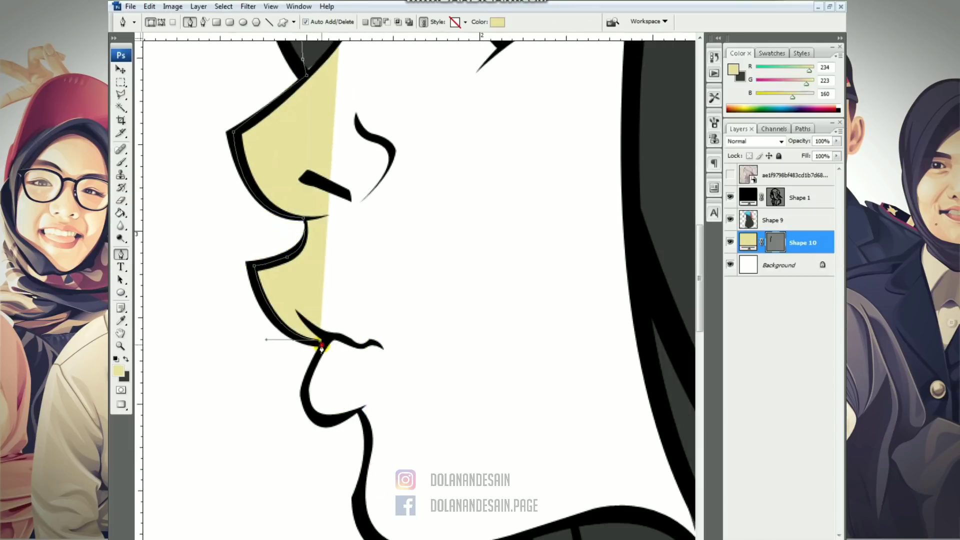
Step: Continue the face shape around the lower lip and chin and along the jawline
left_click_drag(315, 416, 335, 431)
left_click(359, 409)
left_click(371, 441)
left_click_drag(367, 514, 351, 363)
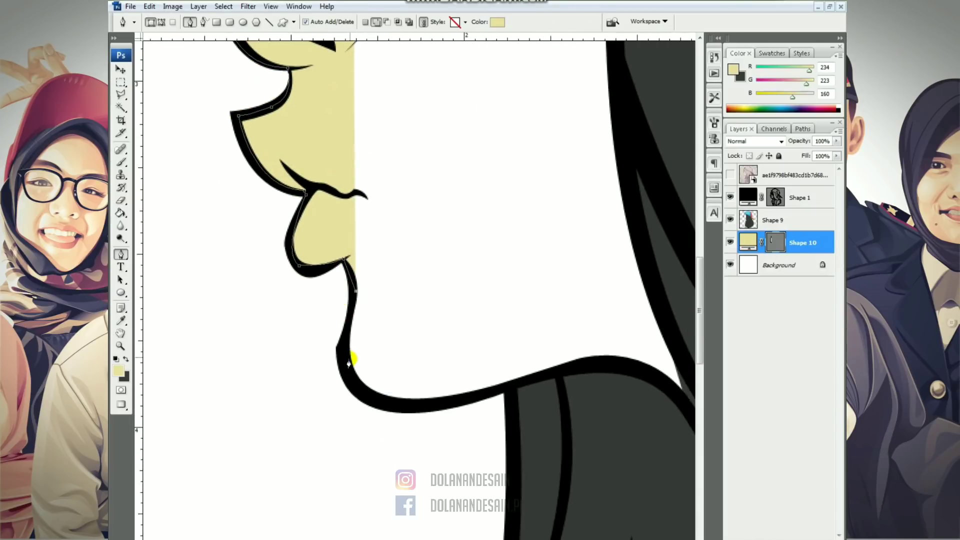
left_click(348, 360)
left_click_drag(403, 401, 480, 399)
key("ctrl+z")
left_click_drag(370, 398, 374, 401)
left_click(463, 396)
left_click(556, 370)
left_click(621, 360)
left_click_drag(625, 360, 415, 396)
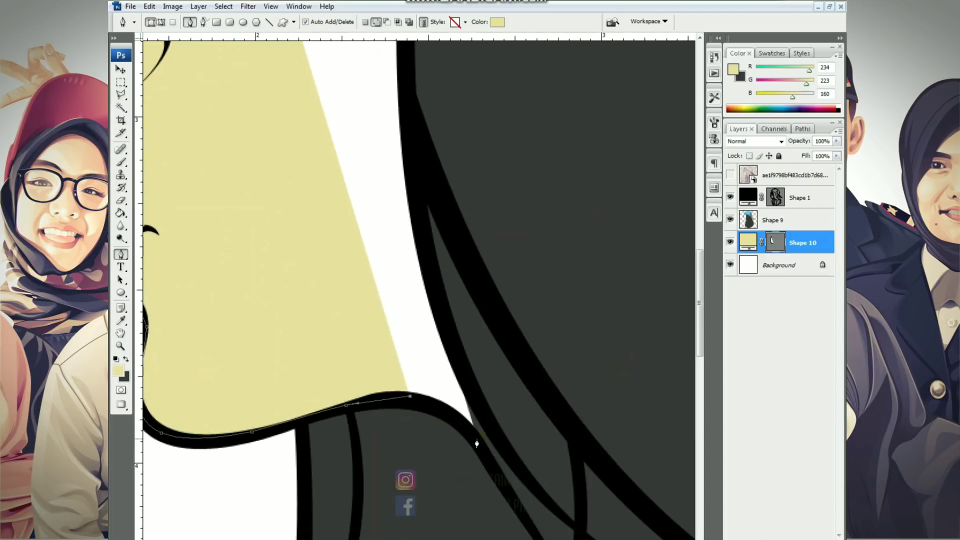
Step: Complete the face shape's outline behind the hair from the jaw up to the area under the cap's rim
left_click(479, 440)
left_click(535, 389)
key("ctrl+minus")
key("ctrl+minus")
left_click_drag(400, 144, 374, 306)
left_click(409, 234)
left_click(379, 185)
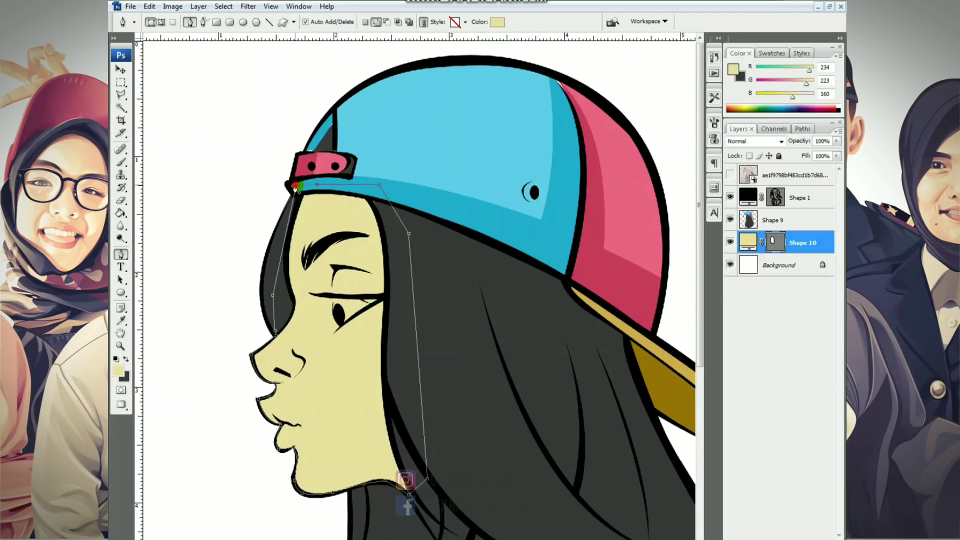
Step: Recolour the face shape to light cream, RGB 255, 240, 211, and hide its path
left_click(497, 22)
left_click(543, 452)
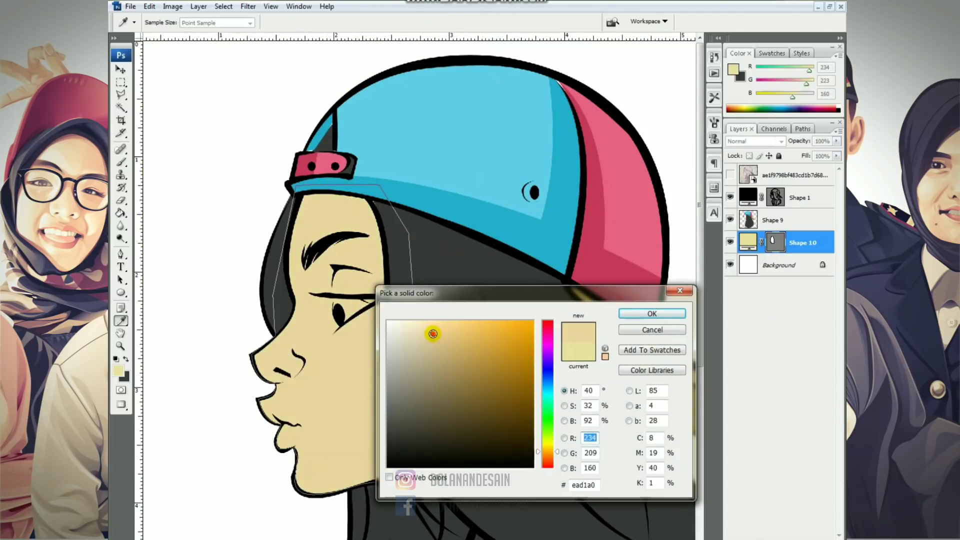
left_click(433, 324)
left_click(427, 320)
left_click(411, 319)
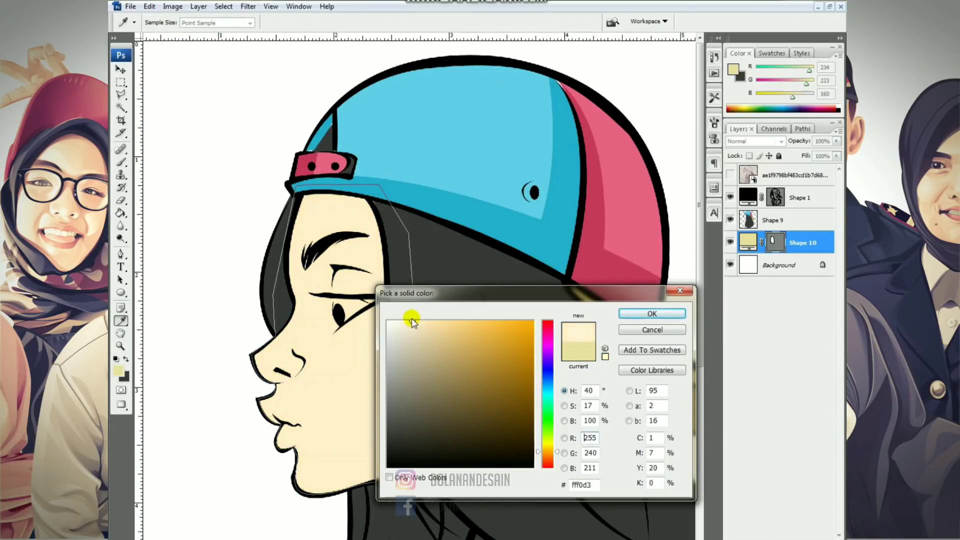
left_click(651, 314)
left_click(780, 242)
key("ctrl+minus")
key("ctrl+minus")
key("ctrl+plus")
key("ctrl+plus")
left_click_drag(259, 150, 405, 238)
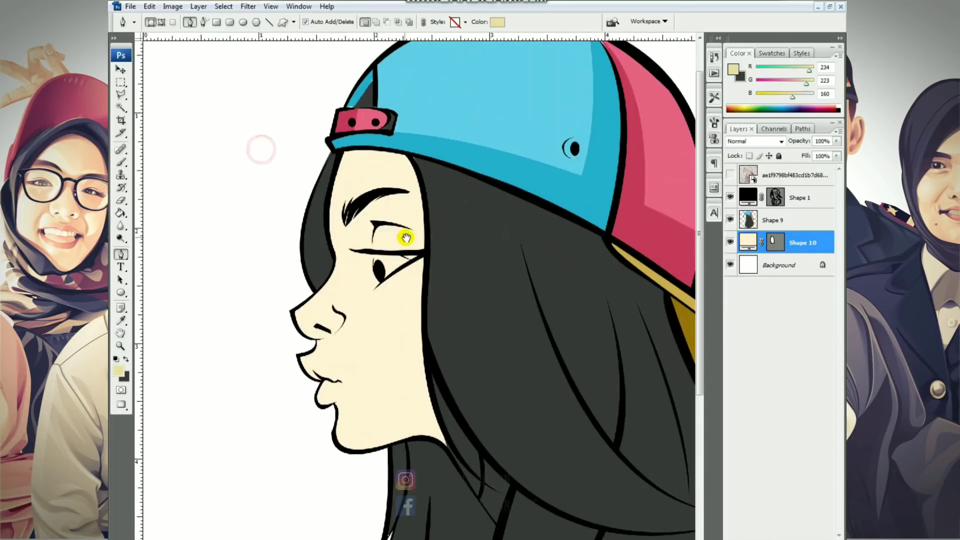
Step: Add a new empty layer above the face shape and clip it to that shape
key("ctrl+plus")
key("ctrl+plus")
key("ctrl+plus")
left_click_drag(318, 226, 467, 103)
left_click_drag(403, 343, 443, 250)
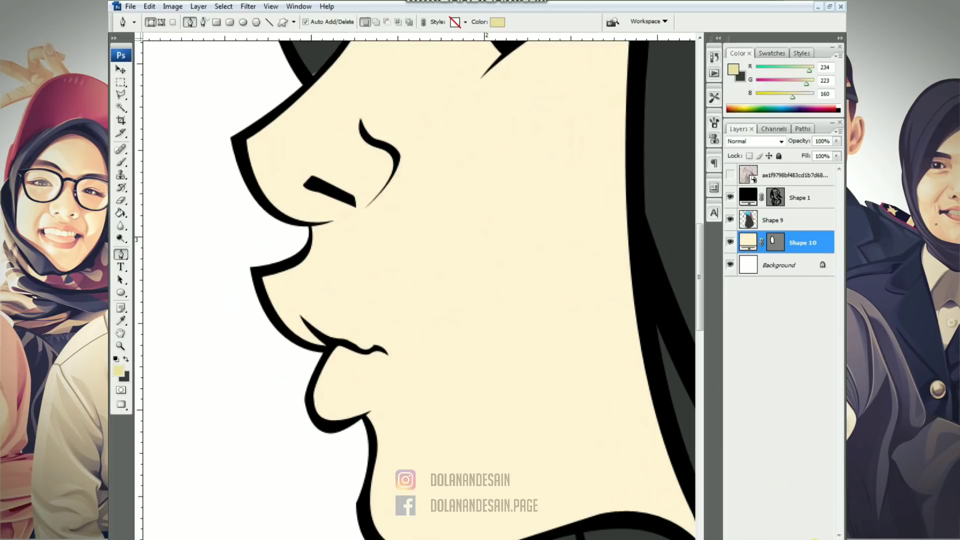
key("ctrl+shift+alt+n")
left_click(784, 254, "alt")
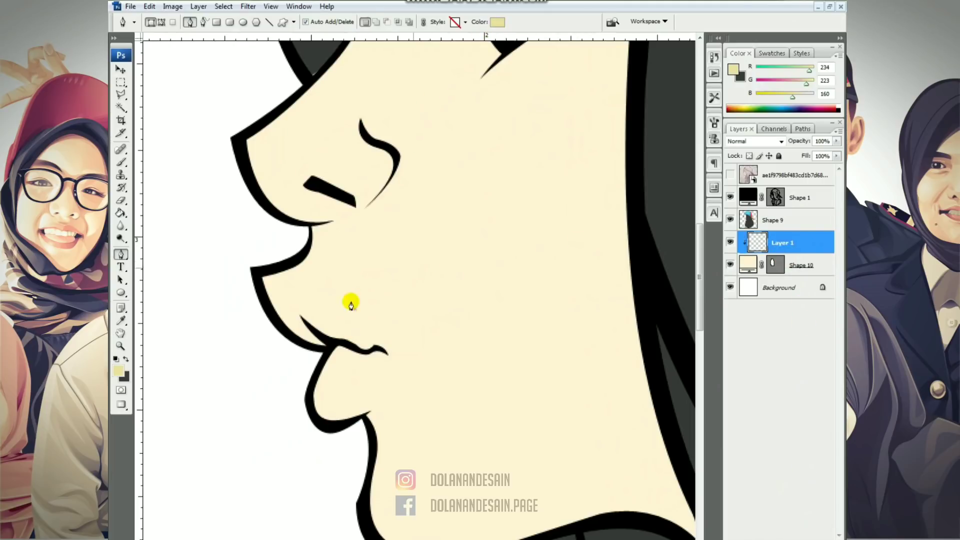
Step: Set the foreground colour to light pink, RGB 255, 181, 209
left_click(497, 22)
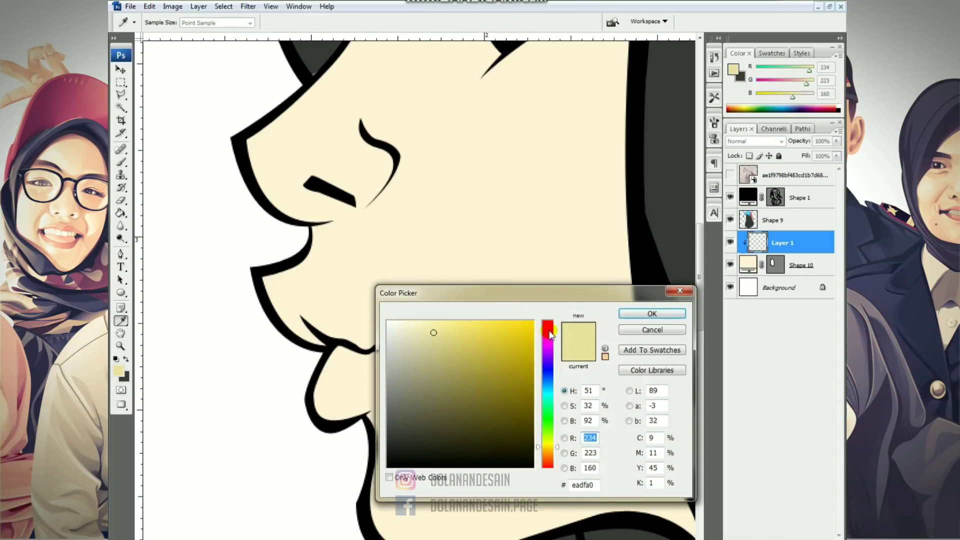
left_click(550, 334)
left_click_drag(475, 347, 430, 317)
left_click(651, 313)
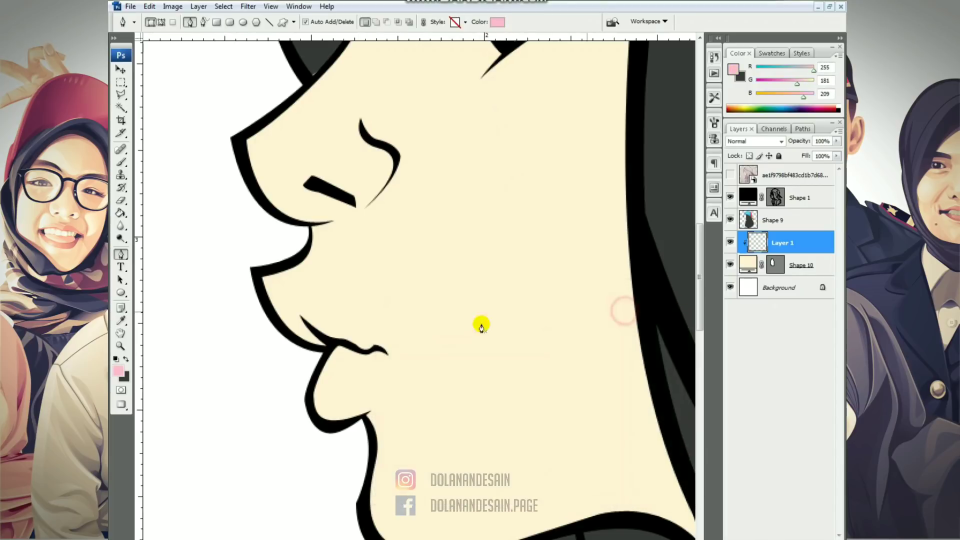
Step: Switch to the Brush tool and choose the soft round 300 px preset
left_click(121, 162)
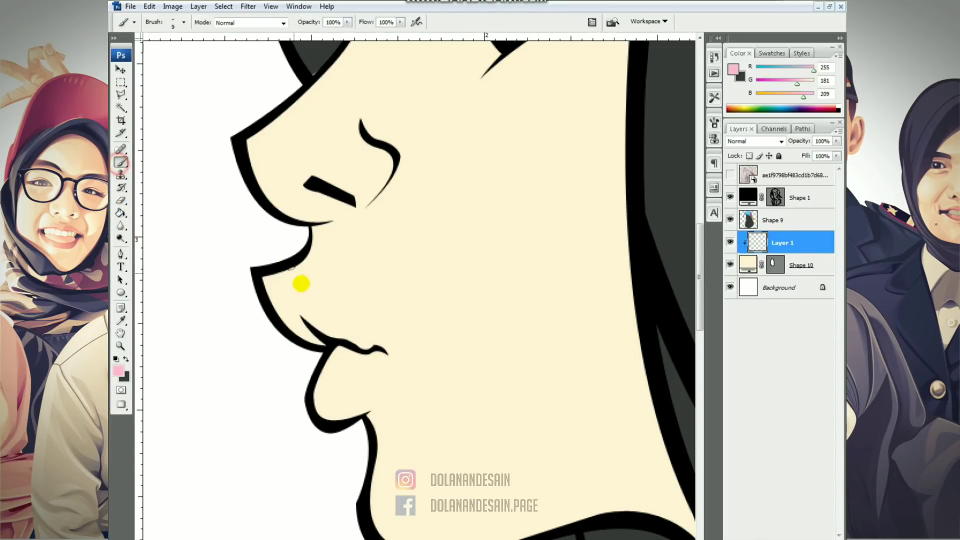
left_click(184, 22)
left_click(235, 159)
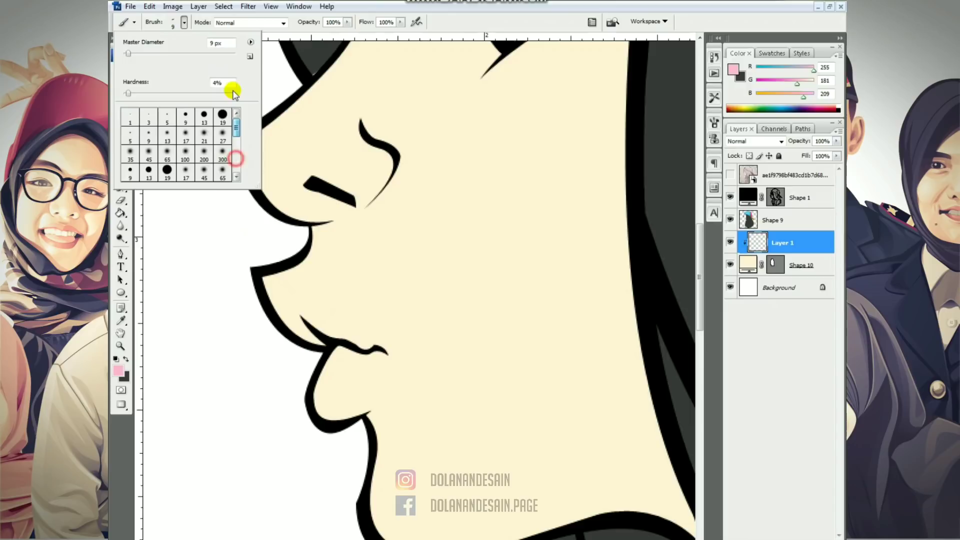
left_click(222, 157)
left_click(184, 21)
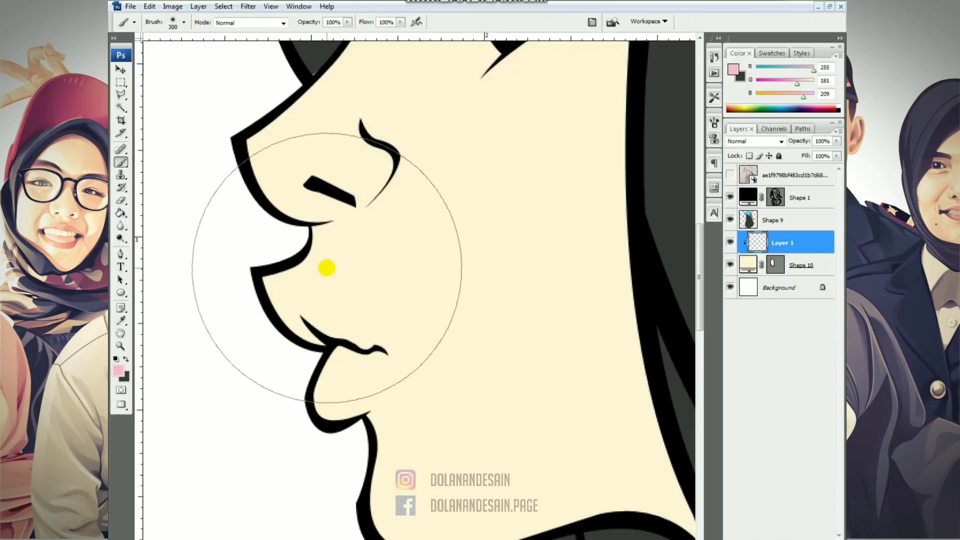
Step: Reduce the brush to 25 px and paint pink along the upper lip and the line between the lips
key("bracketleft")
key("bracketleft")
key("bracketleft")
key("bracketleft")
key("bracketleft")
key("bracketleft")
key("bracketleft")
key("bracketleft")
key("bracketleft")
key("bracketleft")
key("bracketleft")
key("bracketleft")
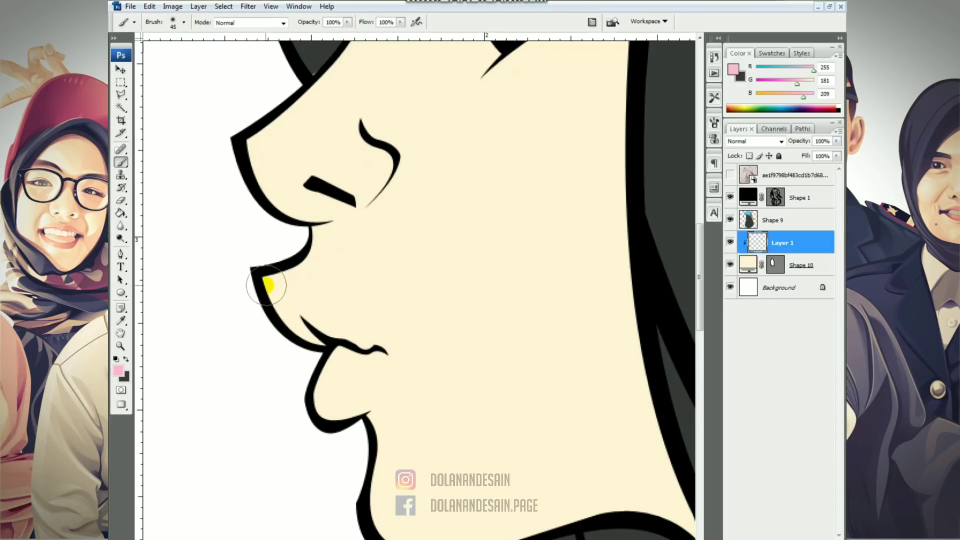
key("bracketleft")
mouse_move(261, 281)
left_mouse_down()
mouse_move(319, 340)
mouse_move(377, 348)
left_mouse_up()
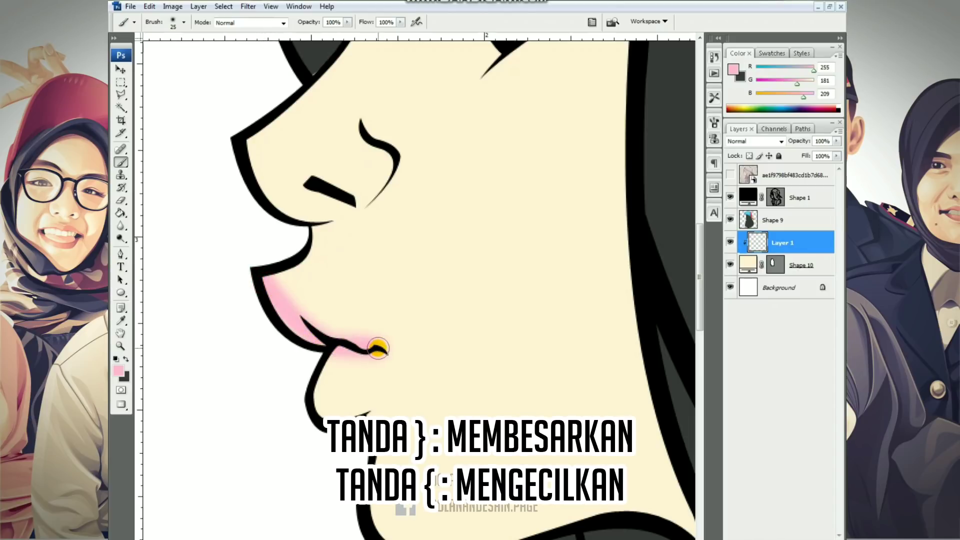
Step: Enlarge the brush to 40 px and fill the rest of the upper and lower lips with pink
key("bracketright")
key("bracketright")
key("bracketright")
mouse_move(280, 280)
left_mouse_down()
mouse_move(356, 351)
mouse_move(337, 371)
mouse_move(326, 405)
mouse_move(351, 410)
mouse_move(332, 369)
mouse_move(359, 348)
mouse_move(313, 314)
mouse_move(285, 266)
mouse_move(354, 361)
mouse_move(336, 400)
left_mouse_up()
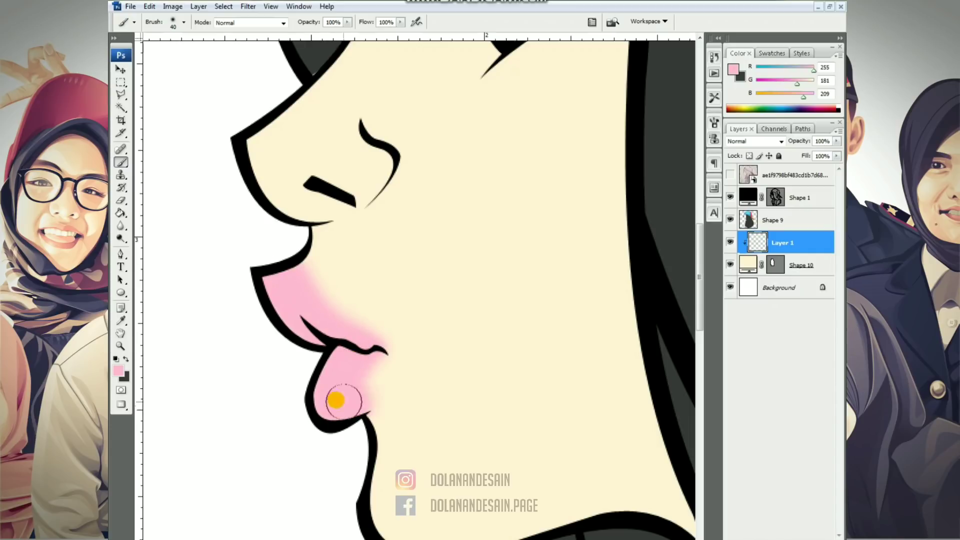
Step: Set the foreground colour to white, RGB 255, 255, 255, and paint the white of the eye around the pupil
key("ctrl+minus")
key("ctrl+minus")
key("ctrl+plus")
left_click_drag(403, 157, 315, 248)
key("ctrl+plus")
left_click_drag(257, 206, 386, 225)
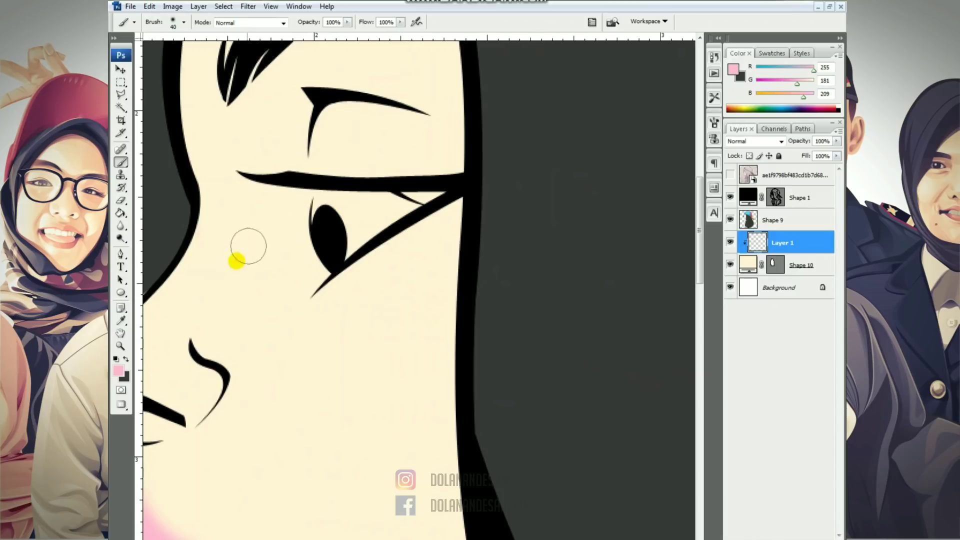
left_click(118, 370)
left_click(388, 322)
left_click(652, 314)
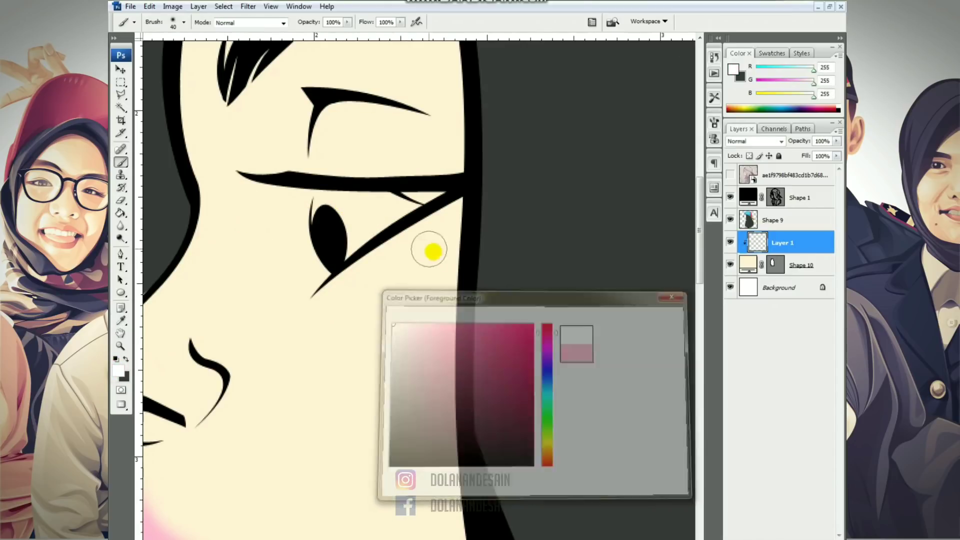
mouse_move(321, 201)
left_mouse_down()
mouse_move(382, 214)
mouse_move(361, 202)
mouse_move(331, 240)
mouse_move(454, 203)
mouse_move(349, 202)
mouse_move(445, 197)
left_mouse_up()
Step: Add a new clipped layer directly above the face shape, beneath the layer with the lip and eye paint
key("ctrl+minus")
key("ctrl+minus")
key("ctrl+minus")
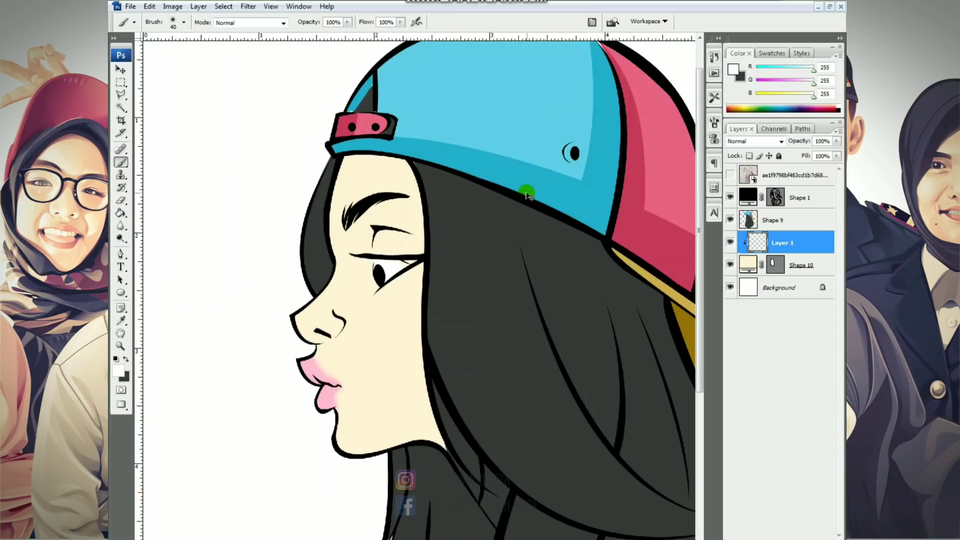
key("ctrl+plus")
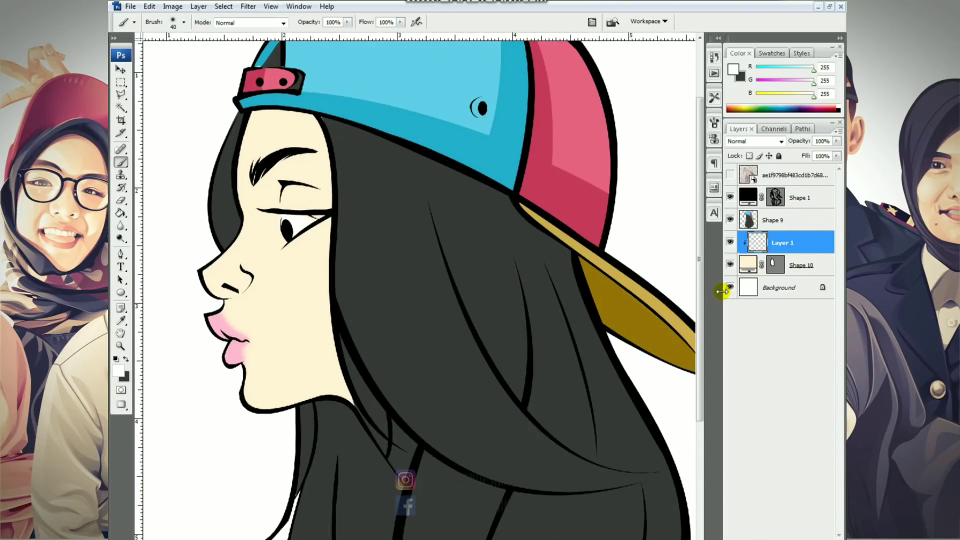
left_click(793, 265, "ctrl")
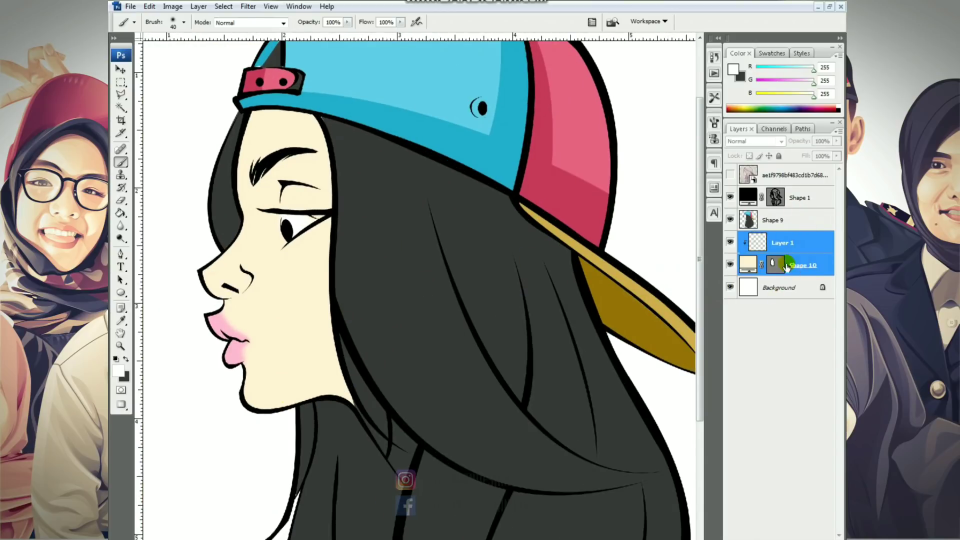
left_click(802, 264)
left_click(805, 538)
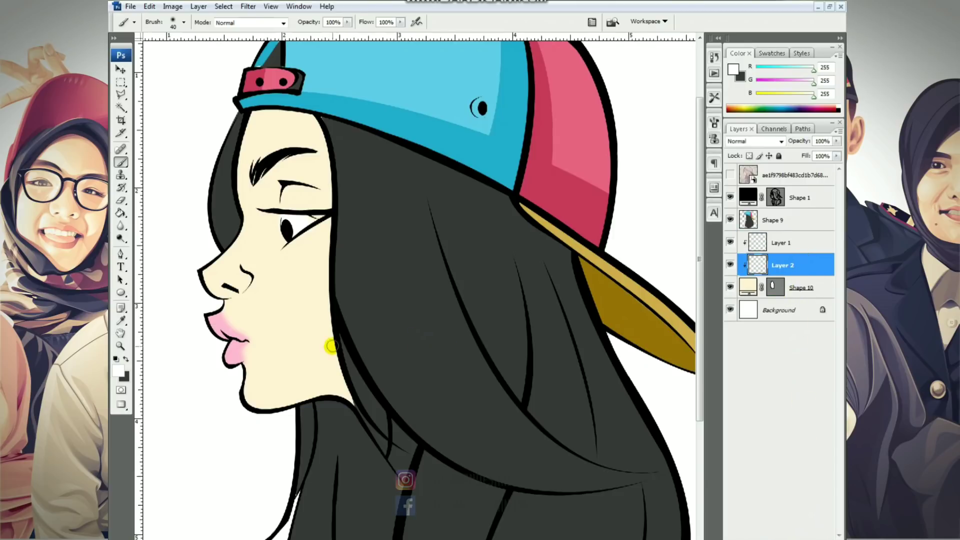
Step: Sample the face's cream colour and darken it to a beige shadow tone, RGB 230, 209, 170, for the Pen tool
key("i")
left_click(308, 306)
key("p")
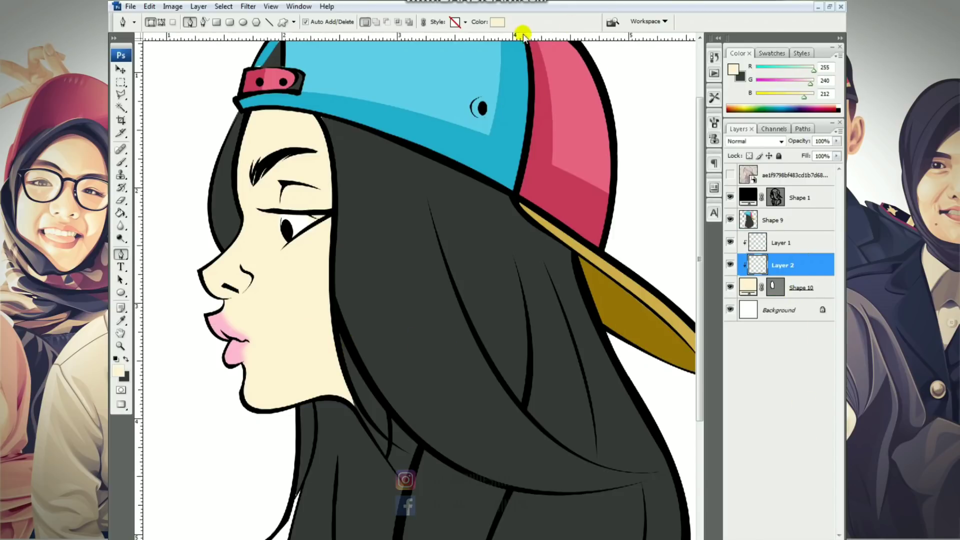
left_click(494, 23)
left_click(425, 335)
key("Return")
key("p")
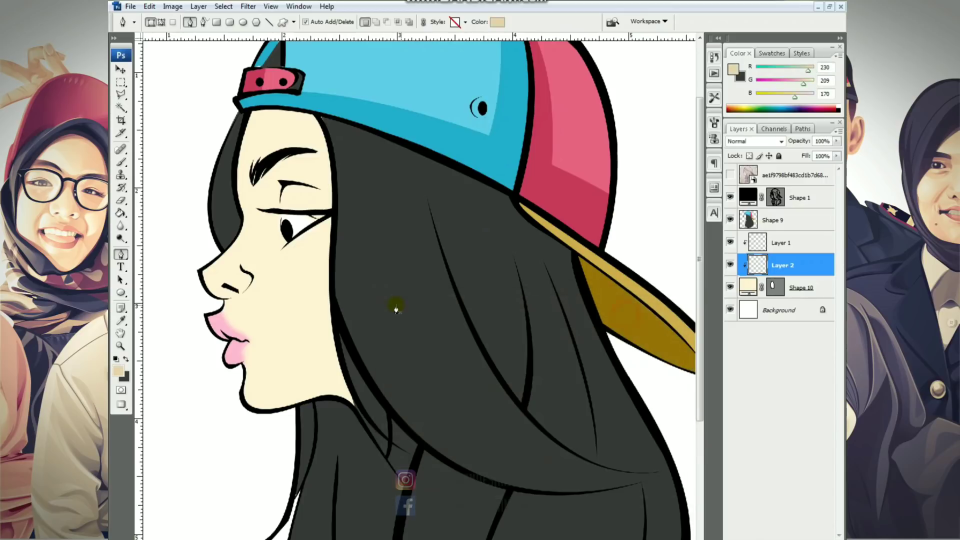
Step: Trace the face shadow's inner edge across the forehead under the cap, down beside the hair and around to the jawline
left_click(238, 146)
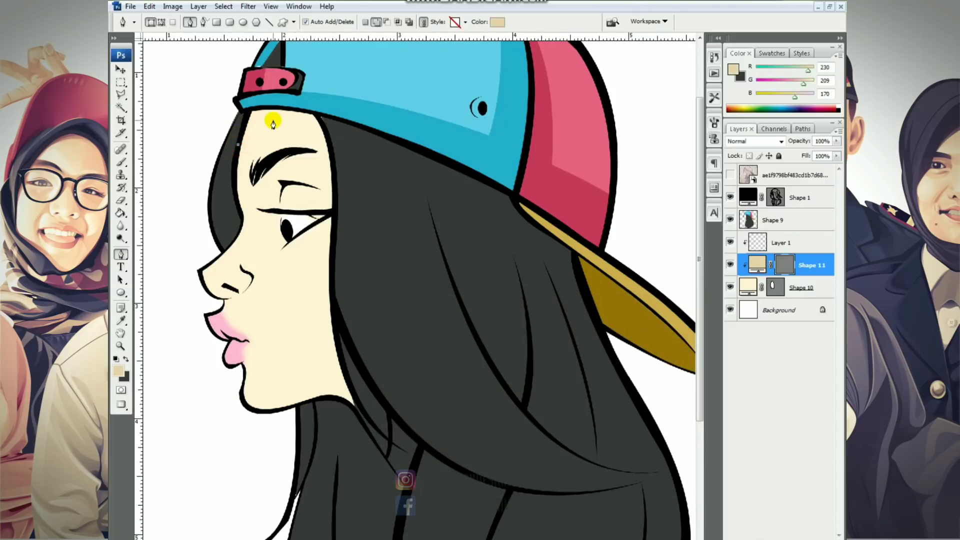
left_click_drag(273, 120, 298, 118)
left_click(273, 123)
left_click(307, 123)
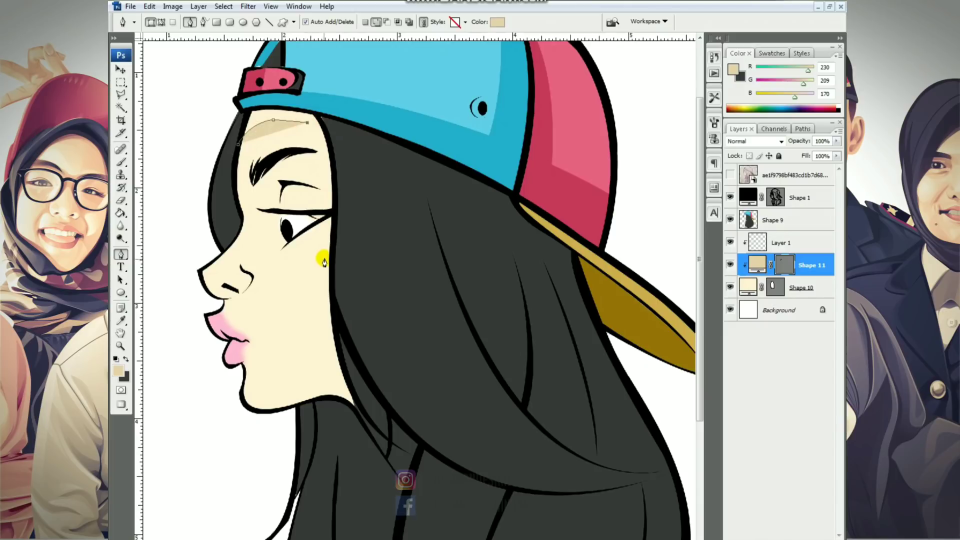
left_click(323, 187)
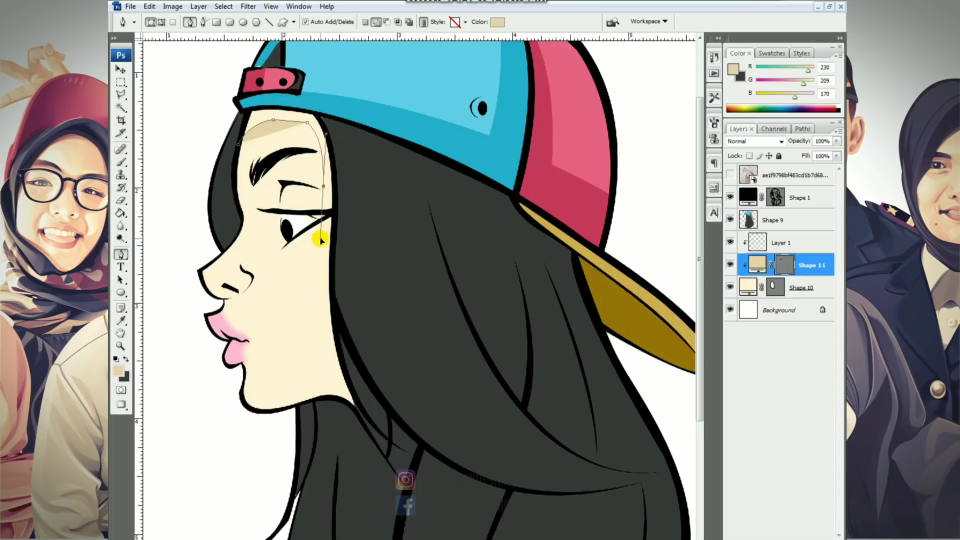
left_click(320, 239)
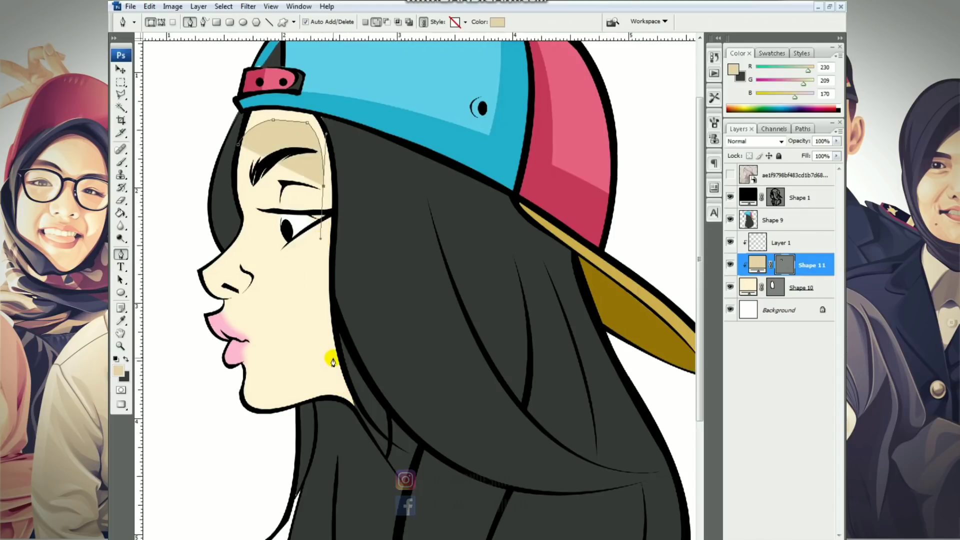
left_click_drag(333, 358, 339, 370)
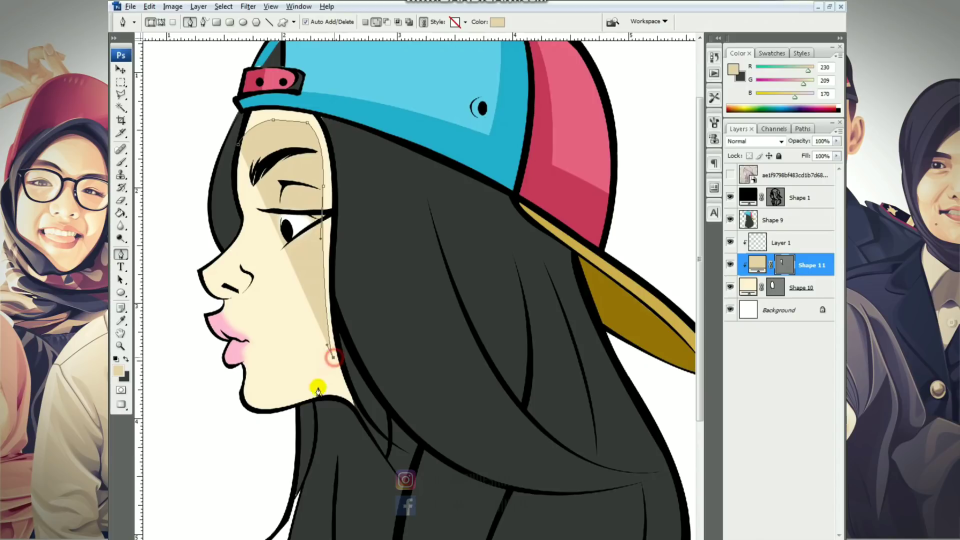
left_click_drag(312, 405, 285, 423)
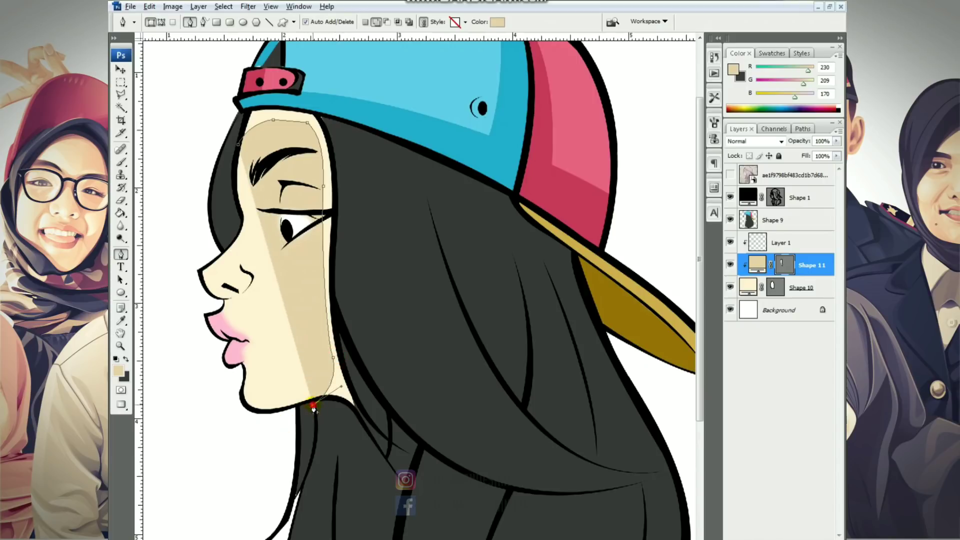
Step: Close the face shadow's outline over the hair and the cap's rim, and hide its path
left_click_drag(368, 426, 383, 417)
left_click_drag(401, 343, 404, 320)
left_click_drag(368, 189, 368, 170)
left_click(328, 118)
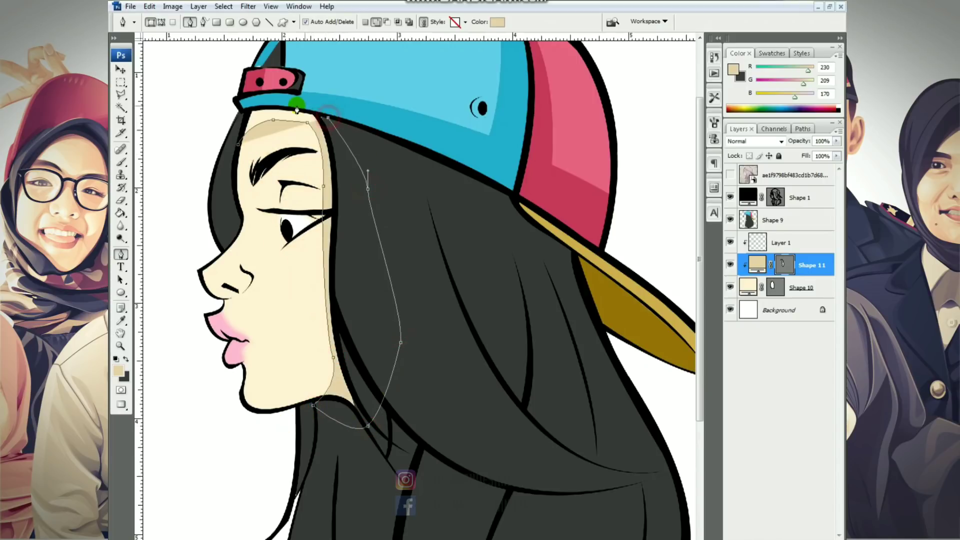
left_click_drag(276, 100, 273, 99)
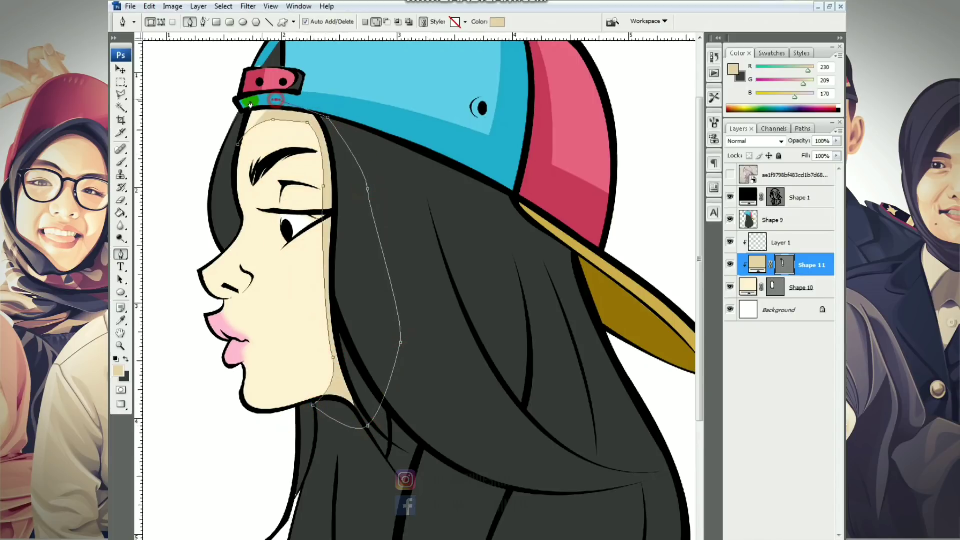
left_click(242, 141)
left_click(778, 266)
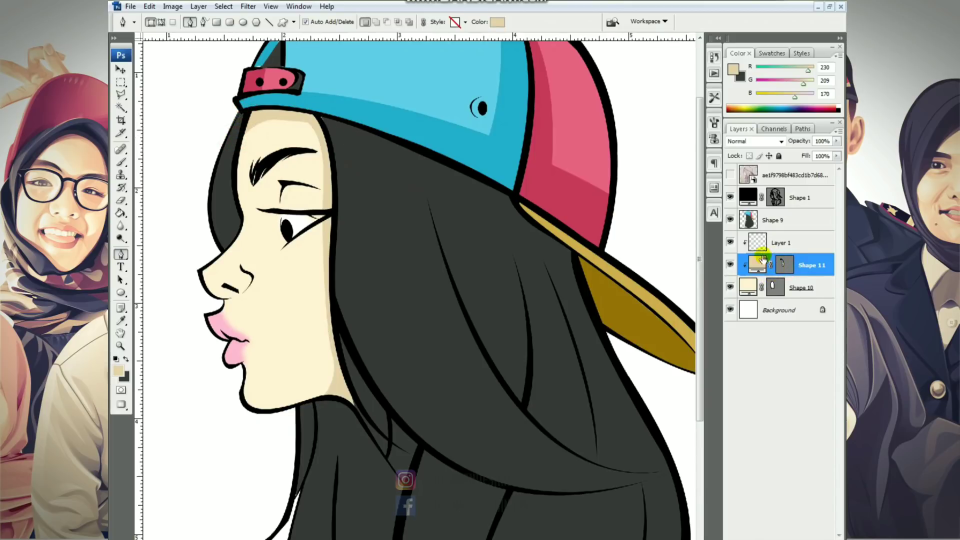
Step: In add-to-shape mode, extend the face shadow shape from the inner eyebrow down to the upper lash line and along the eyelid crease
key("ctrl+plus")
key("ctrl+plus")
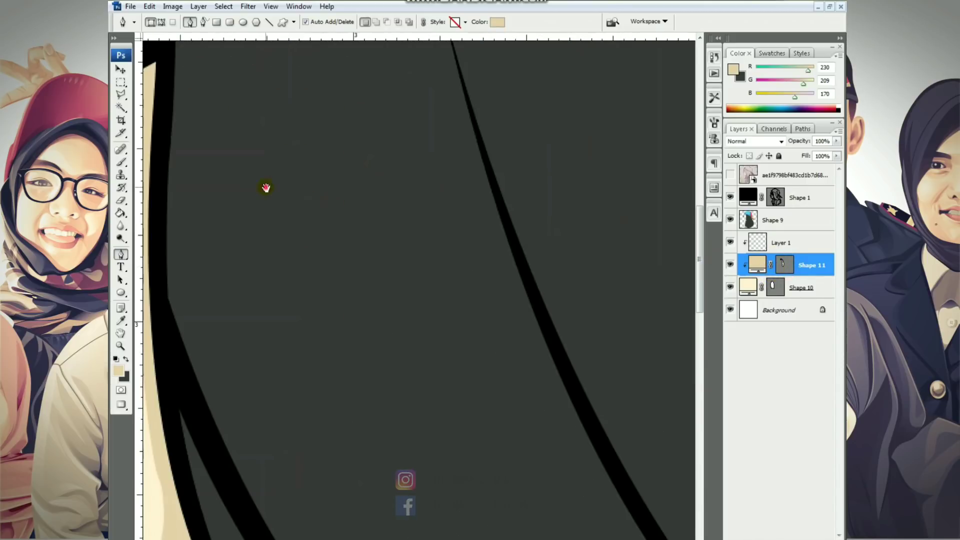
left_click_drag(266, 189, 606, 218)
left_click_drag(423, 159, 420, 325)
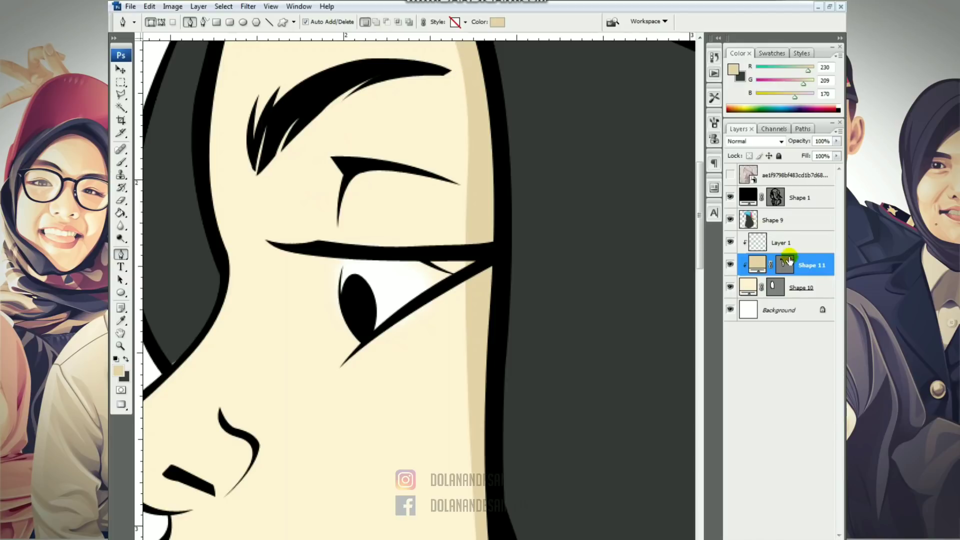
left_click(788, 260)
left_click(377, 22)
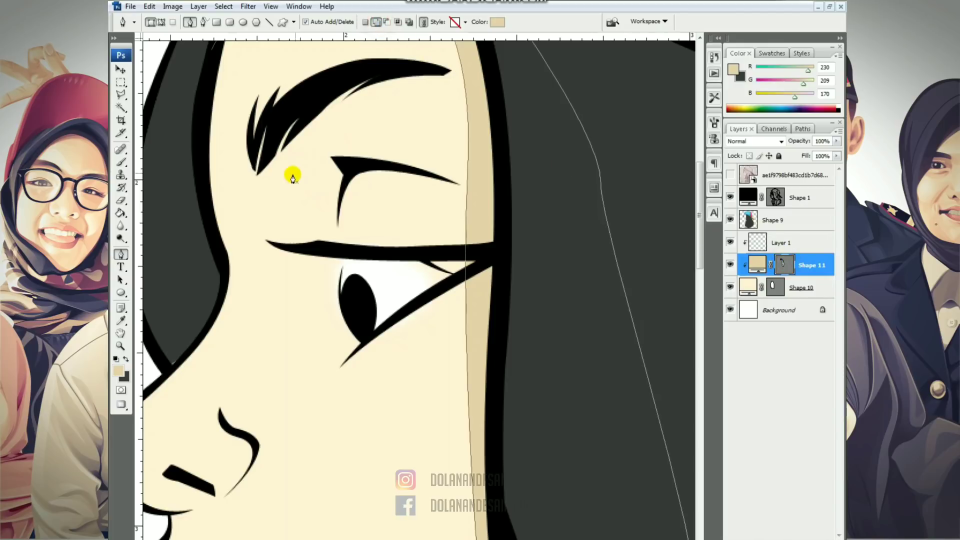
left_click(274, 153)
left_click_drag(327, 244, 329, 302)
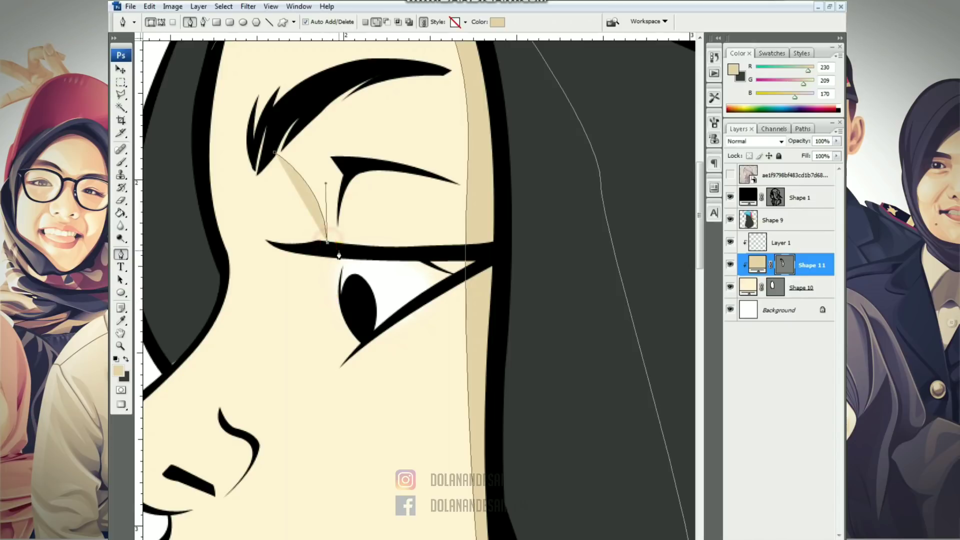
left_click(338, 251)
left_click_drag(354, 163, 359, 159)
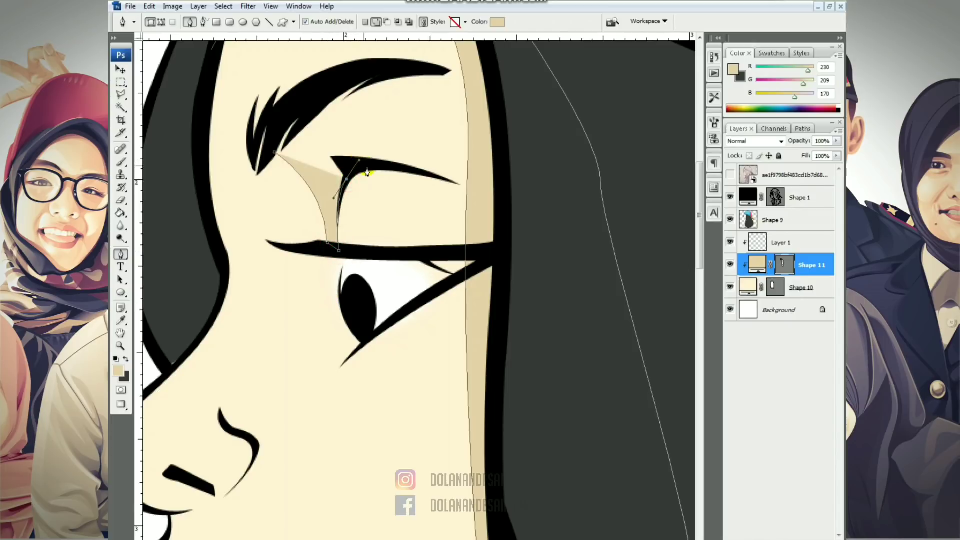
left_click_drag(420, 172, 456, 182)
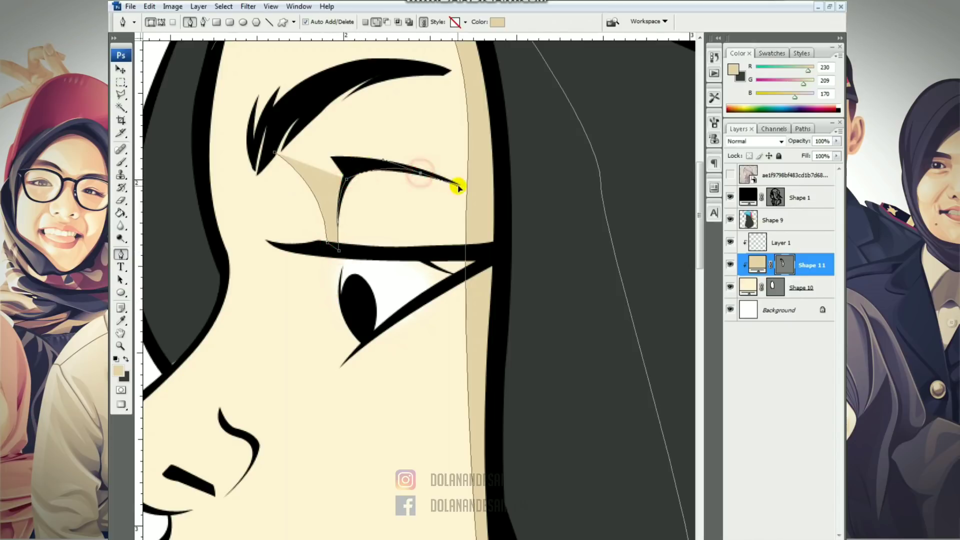
Step: Continue the eye-socket shadow from the eyelid crease up beneath the eyebrow and close its outline at the inner brow
left_click_drag(335, 139, 331, 119)
left_click_drag(391, 76, 414, 67)
left_click(282, 153)
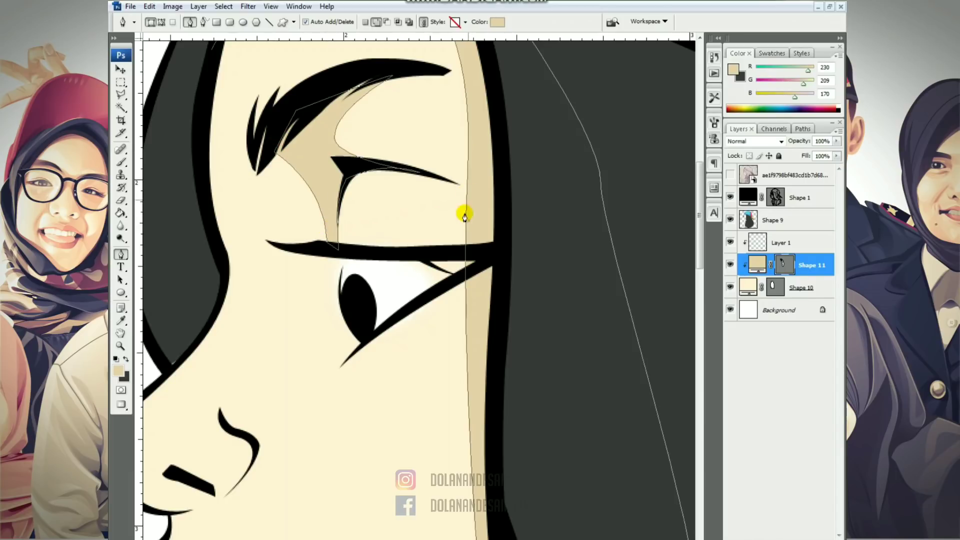
left_click_drag(392, 286, 403, 229)
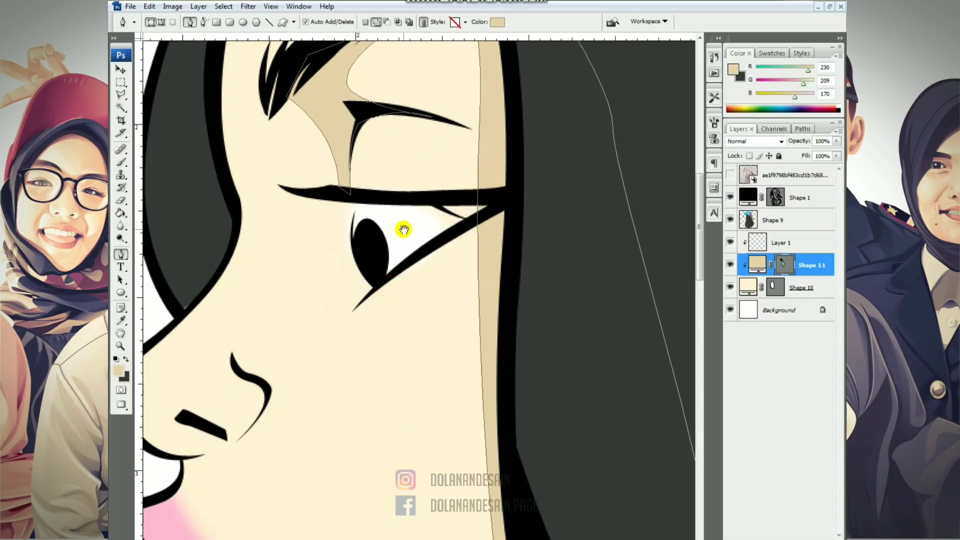
Step: Add a closed shadow at the inner eye corner, from the upper lash line down to the lower lash tip
left_click(325, 199)
left_click_drag(355, 330, 354, 333)
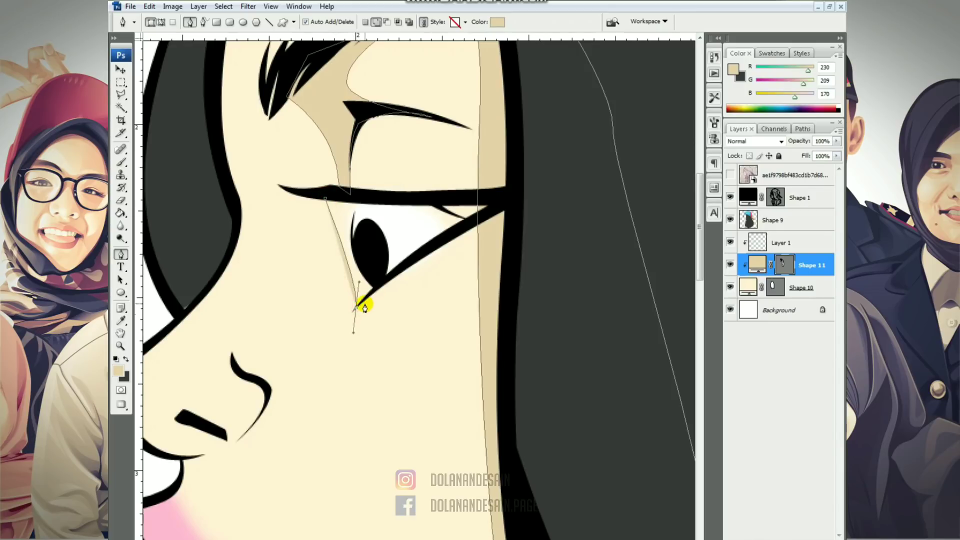
left_click(377, 289)
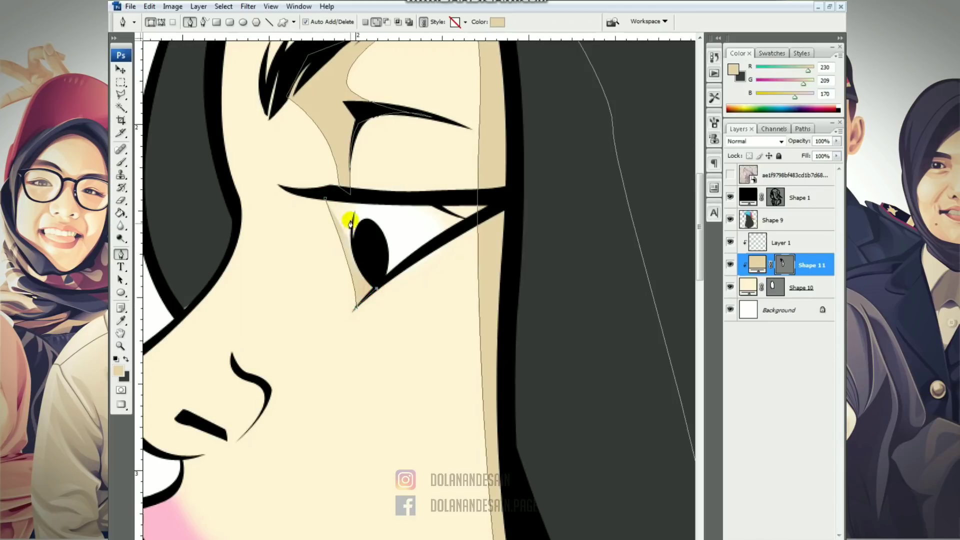
left_click_drag(357, 198, 364, 192)
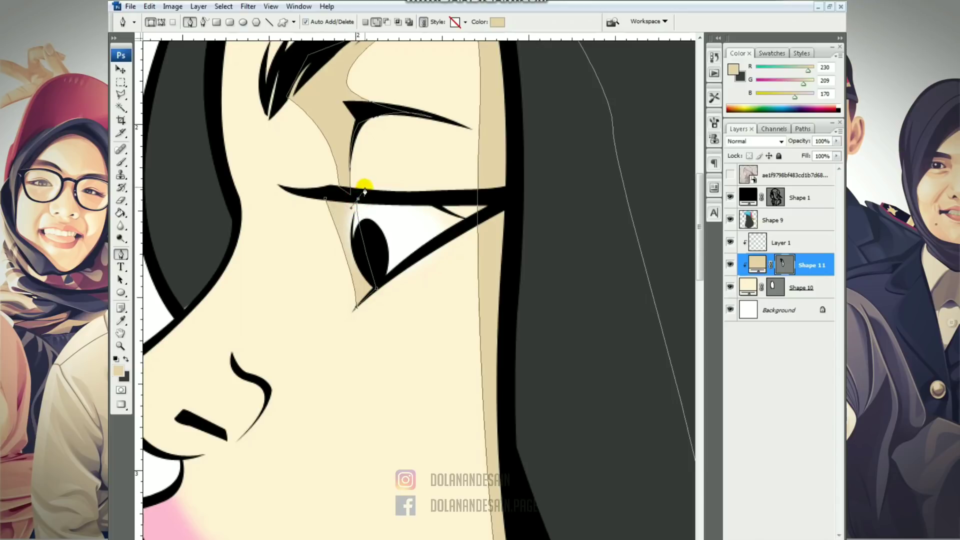
left_click(325, 202)
Step: Add a tapered under-eye shadow below the lower lash line, from the outer corner to a point past the inner corner and back
left_click_drag(384, 303, 414, 232)
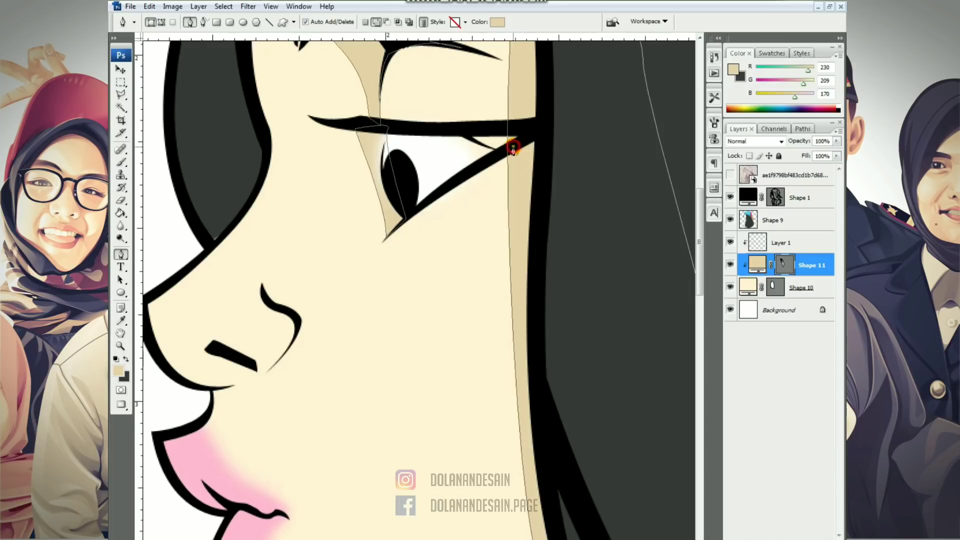
mouse_move(368, 269)
left_mouse_down()
mouse_move(349, 291)
mouse_move(377, 283)
mouse_move(341, 344)
mouse_move(352, 326)
left_mouse_up()
left_click(369, 270, "alt")
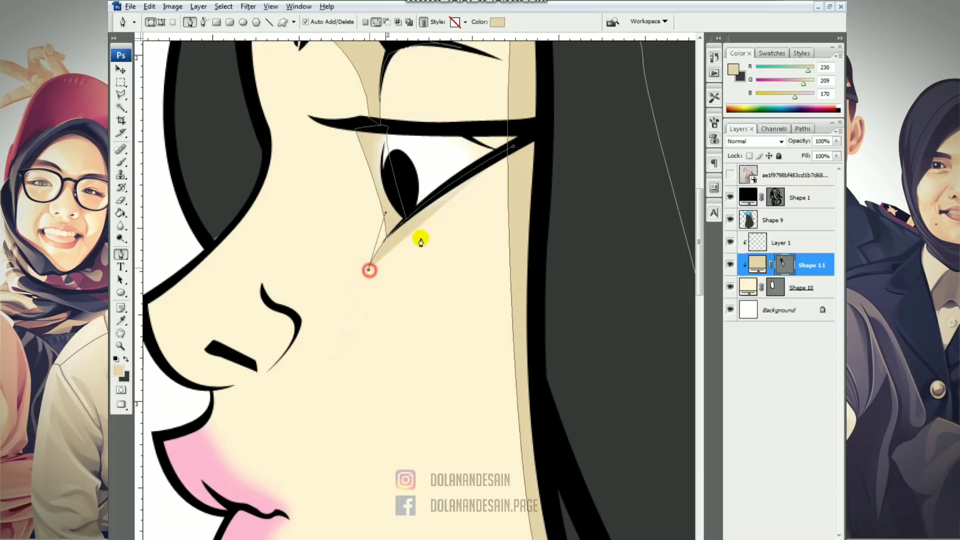
left_click_drag(515, 178, 577, 163)
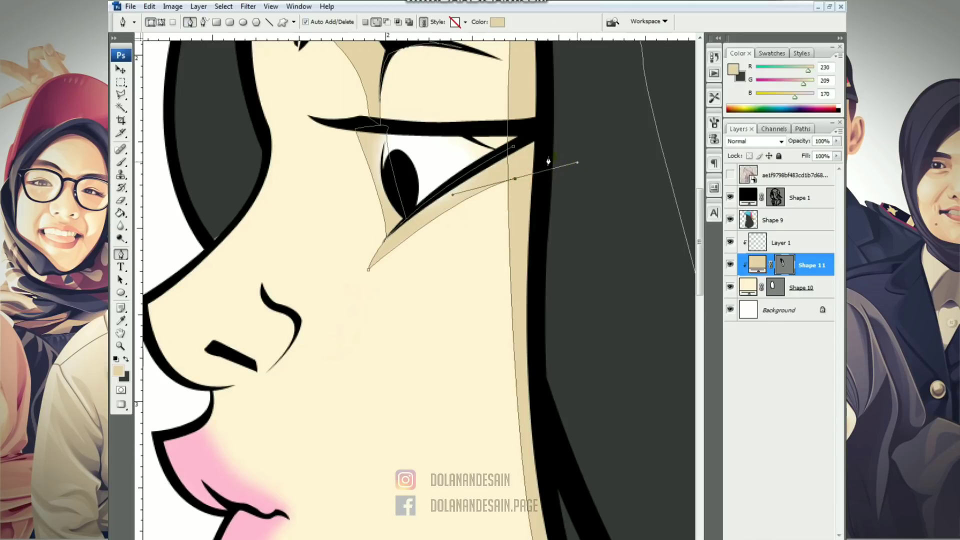
left_click(515, 178, "alt")
left_click(513, 147)
Step: Trace the nose shadow's upper edge from the nostril wing beneath the nostril and forward to the nose tip
left_click_drag(295, 373, 420, 320)
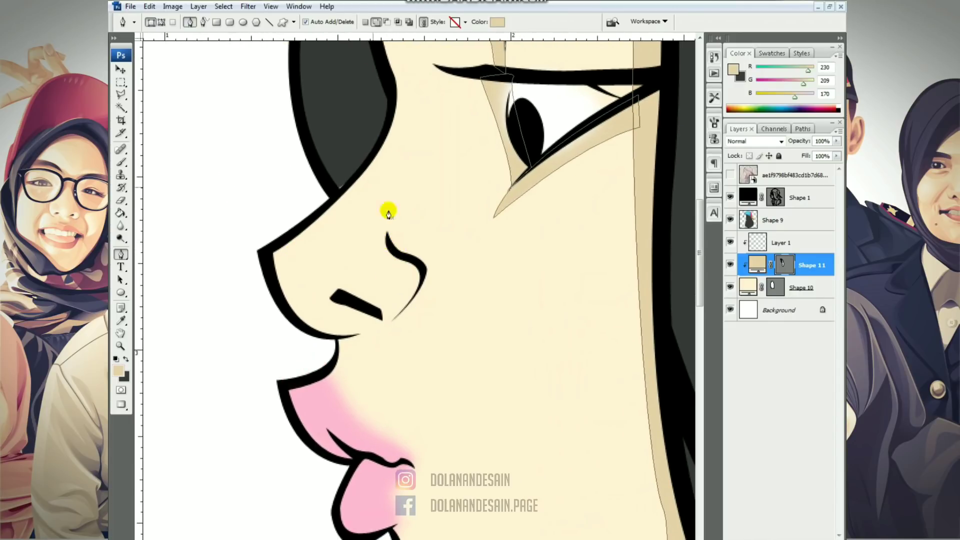
left_click(418, 262)
left_click_drag(373, 309, 339, 303)
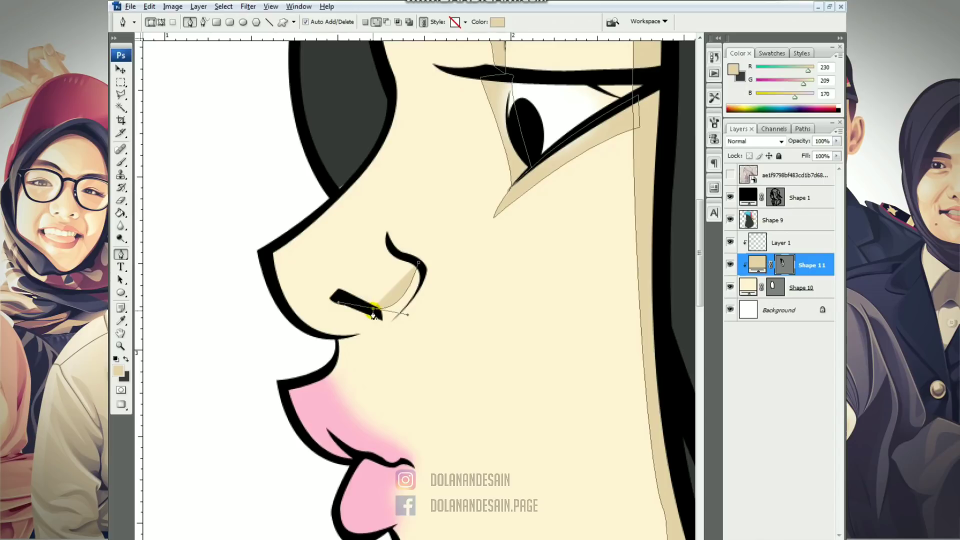
left_click(336, 296)
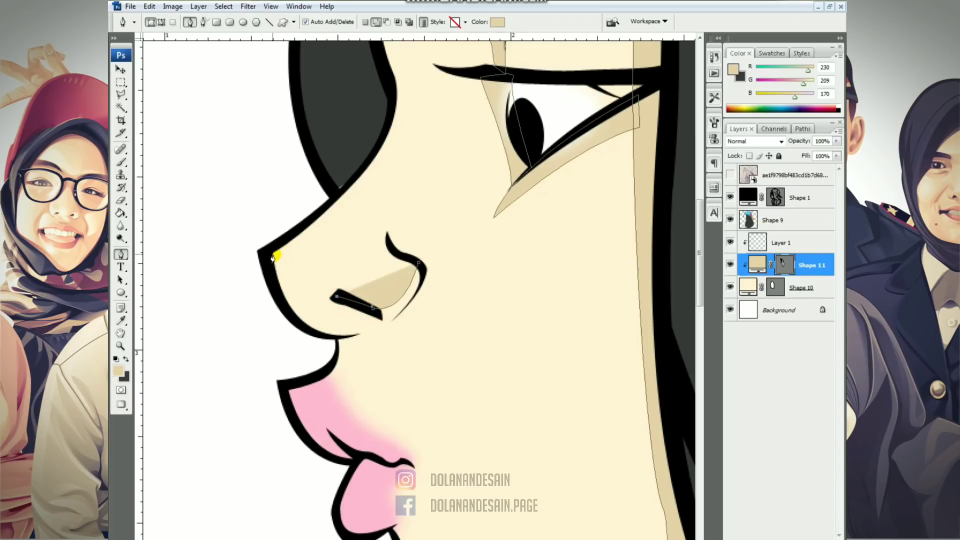
mouse_move(272, 253)
left_mouse_down()
mouse_move(257, 176)
mouse_move(237, 191)
left_mouse_up()
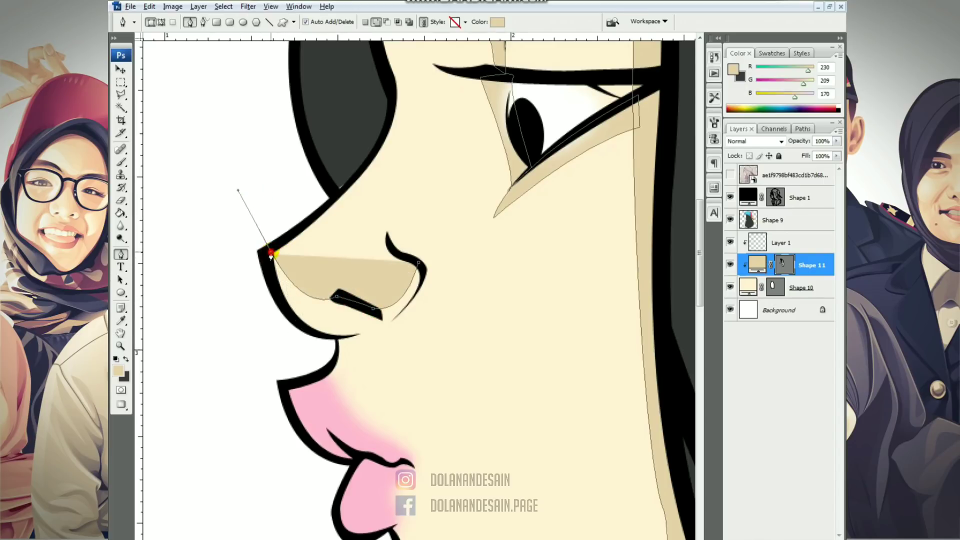
Step: Close the nose shadow's outline down the nose tip, along the underside and back up to the nostril wing
left_click(271, 272)
left_click(301, 326)
left_click(335, 334)
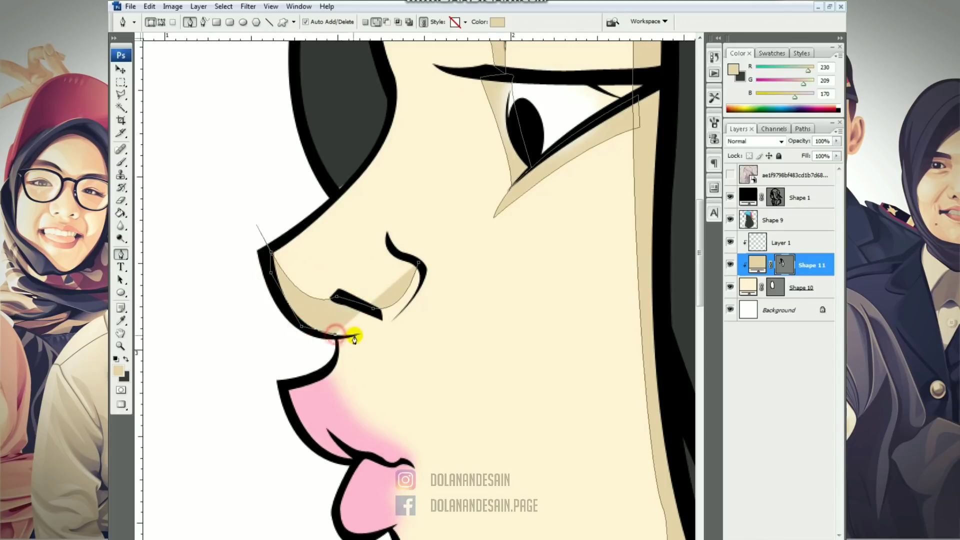
left_click_drag(355, 339, 418, 304)
left_click(390, 323, "alt")
left_click_drag(419, 263, 405, 236)
Step: Start a chin shadow beneath the lower lip, with a pointed corner beside the mouth and a curve down the front of the chin
left_click_drag(446, 356, 383, 262)
left_click_drag(411, 392, 398, 310)
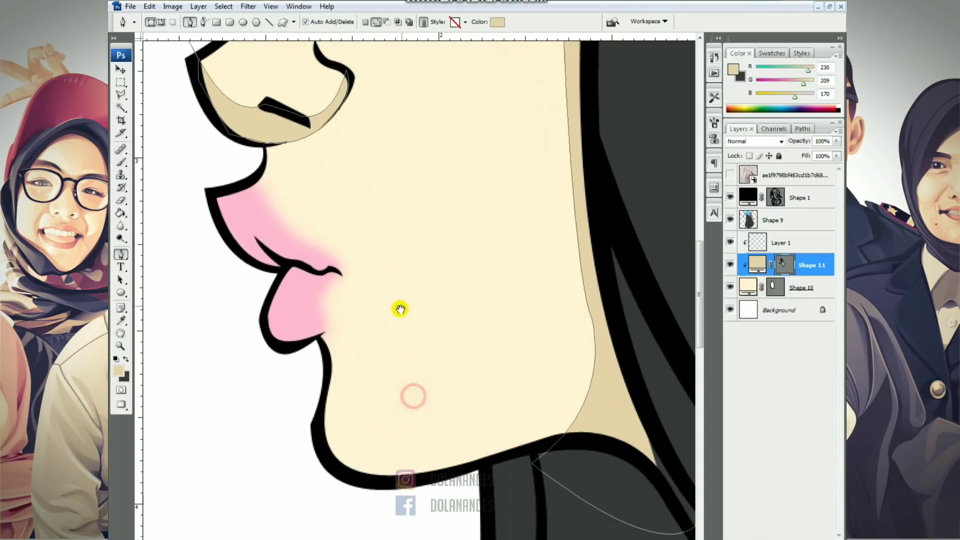
left_click(368, 319)
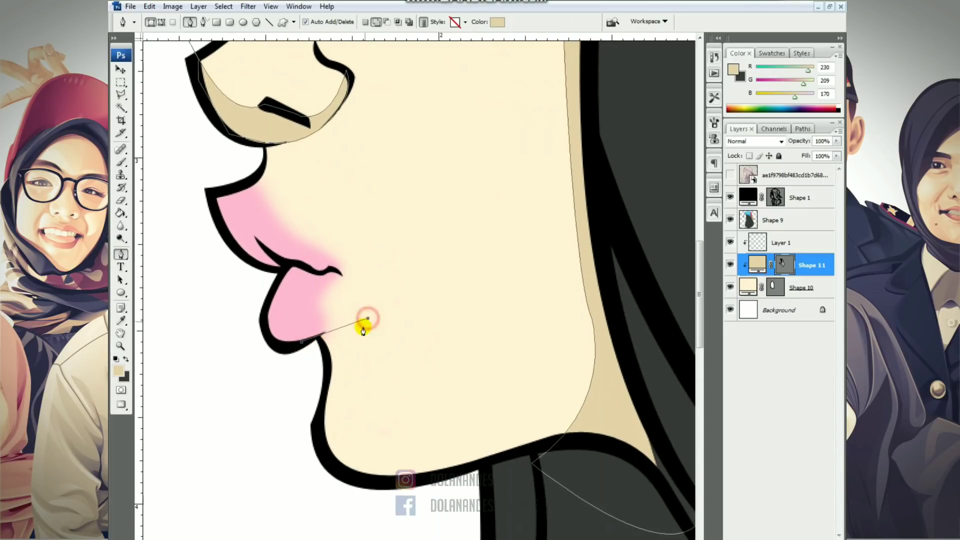
key("ctrl+z")
left_click_drag(348, 323, 356, 319)
left_click(349, 324, "alt")
left_click_drag(327, 405, 330, 438)
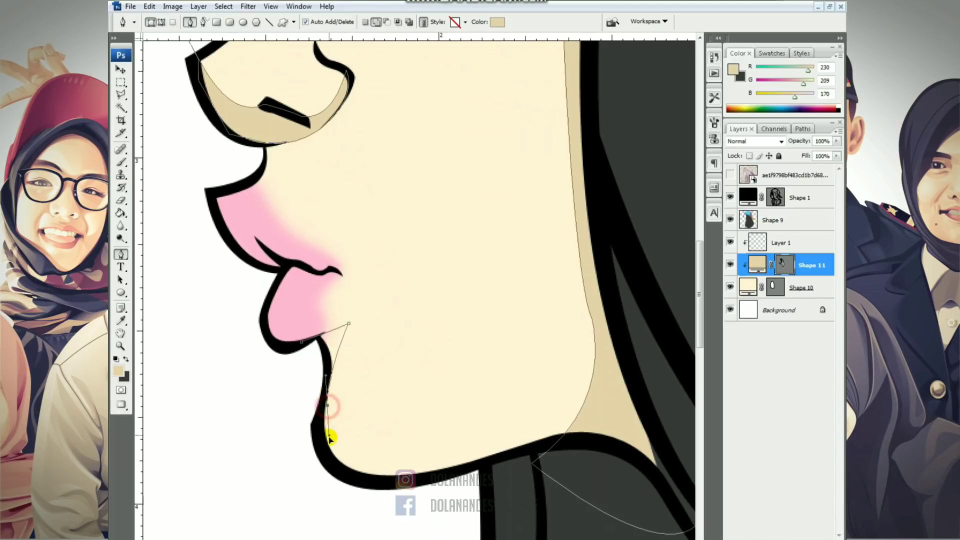
Step: Curve the chin shadow round to the jawline, close it along the chin outline up to the lower lip, and hide its path
left_click_drag(381, 481, 438, 469)
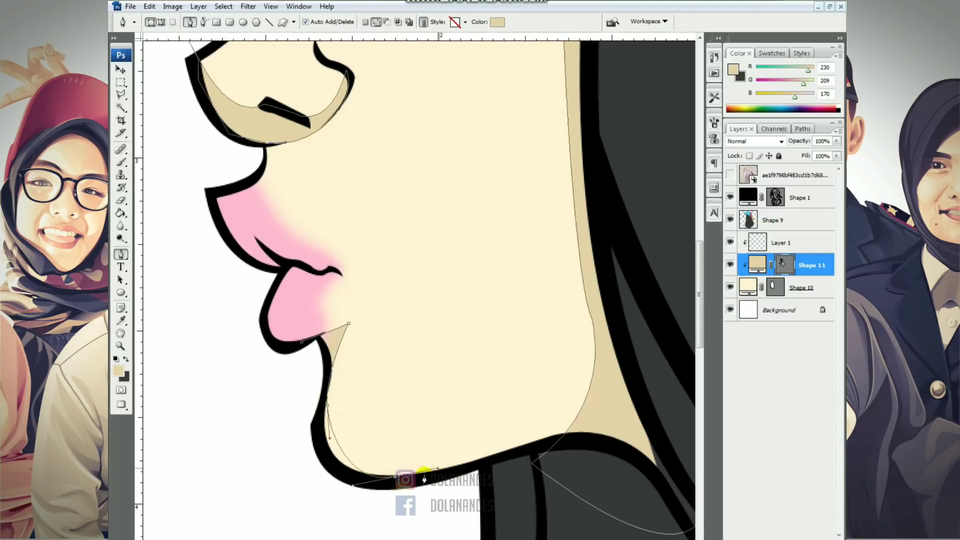
left_click_drag(330, 462, 318, 444)
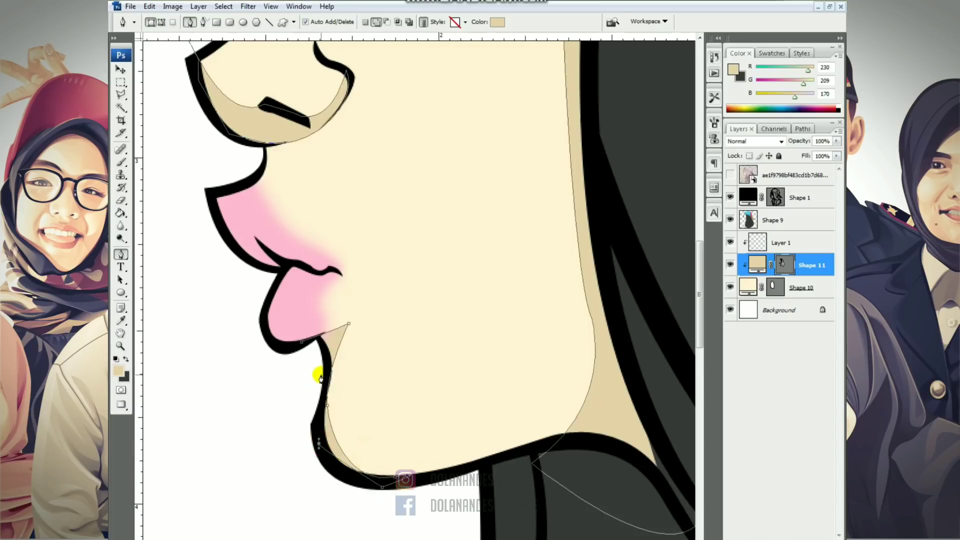
left_click(302, 344)
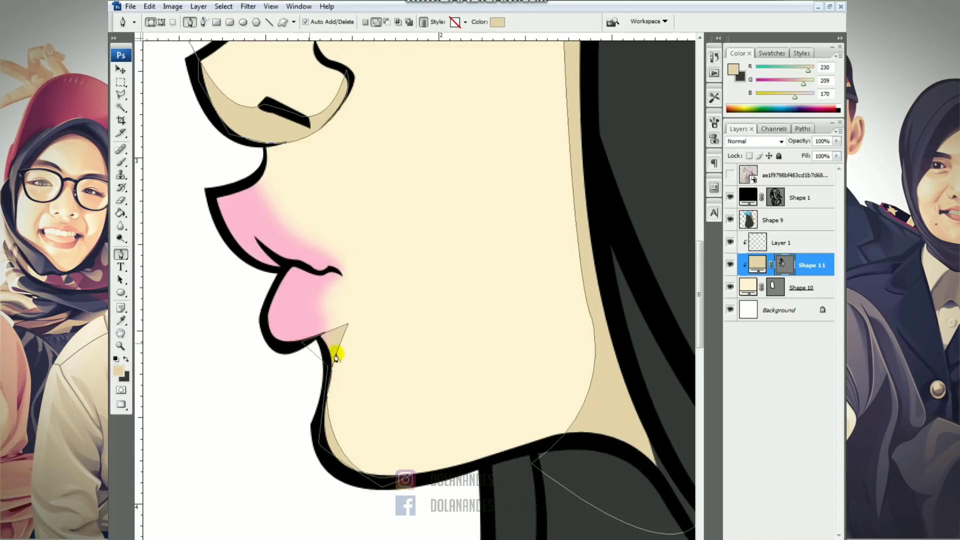
left_click_drag(300, 342, 302, 343)
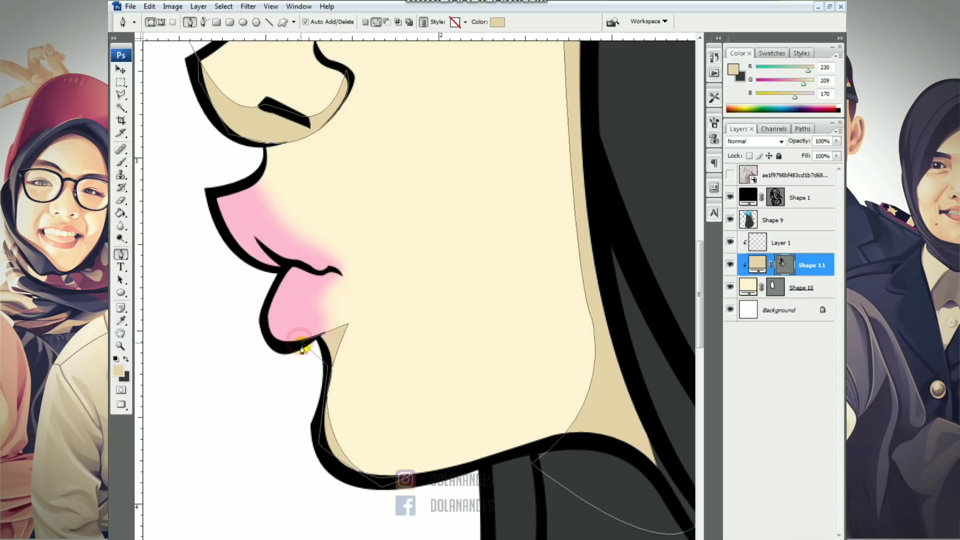
left_click(440, 396, "ctrl")
key("ctrl+minus")
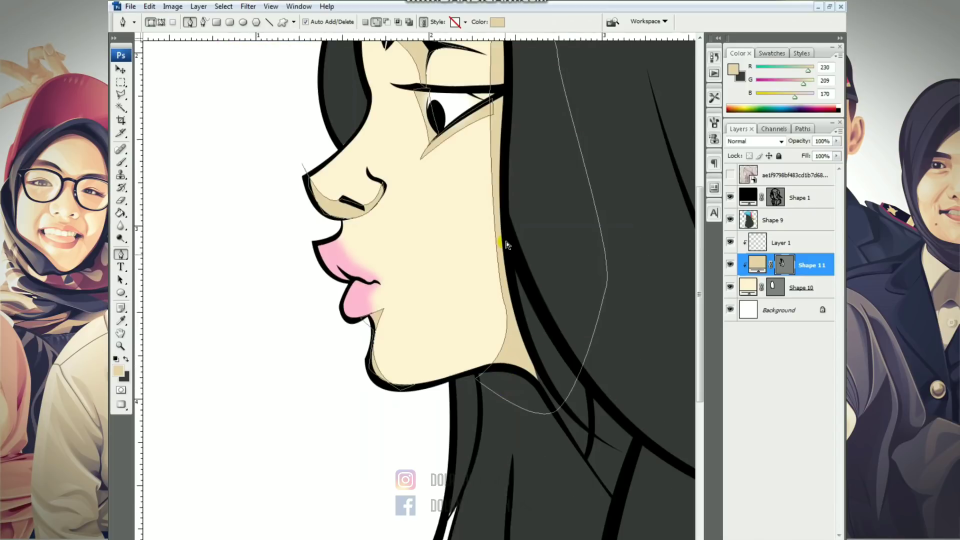
key("ctrl+minus")
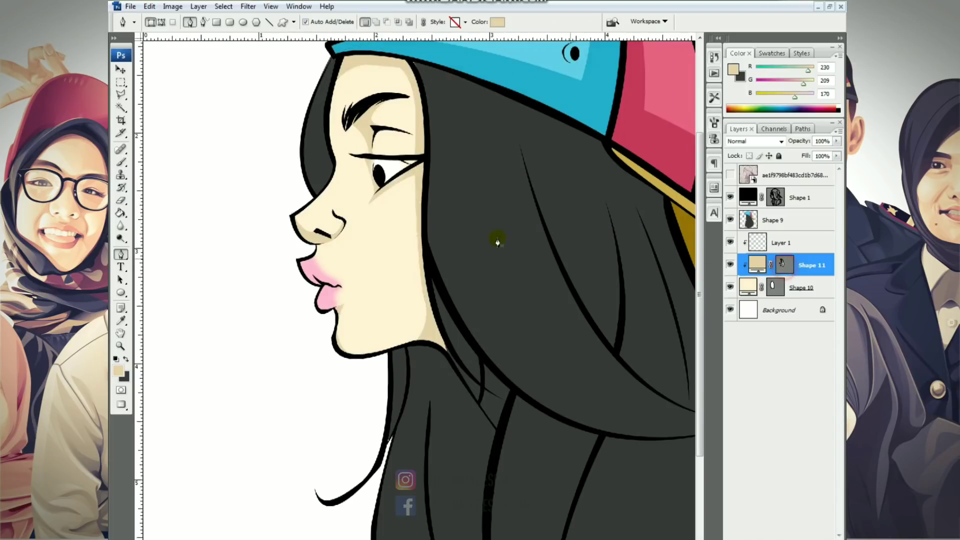
Step: Narrow the inner eye-corner shadow by moving its upper and lower anchors toward the pupil along the lash lines, and select Layer 1
left_click_drag(448, 172, 424, 293)
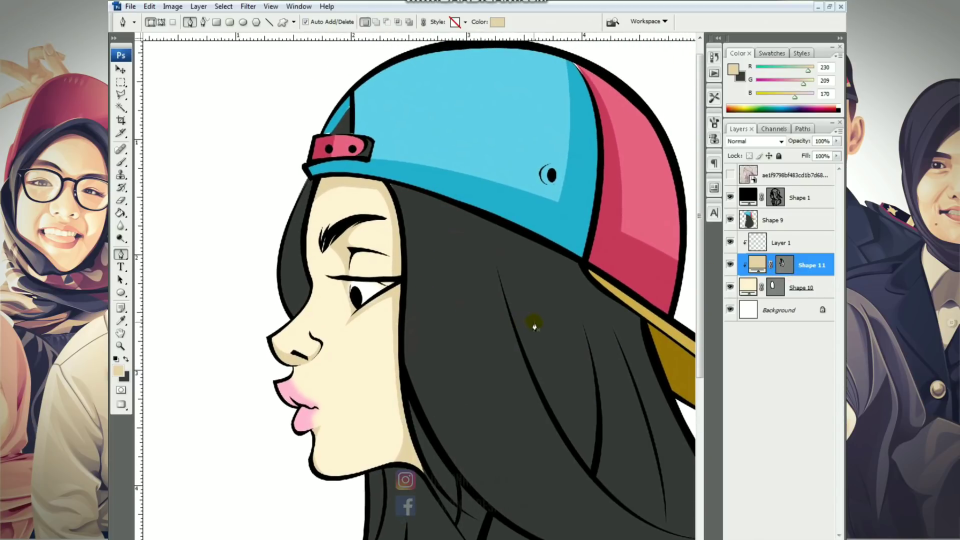
key("ctrl+plus")
key("ctrl+plus")
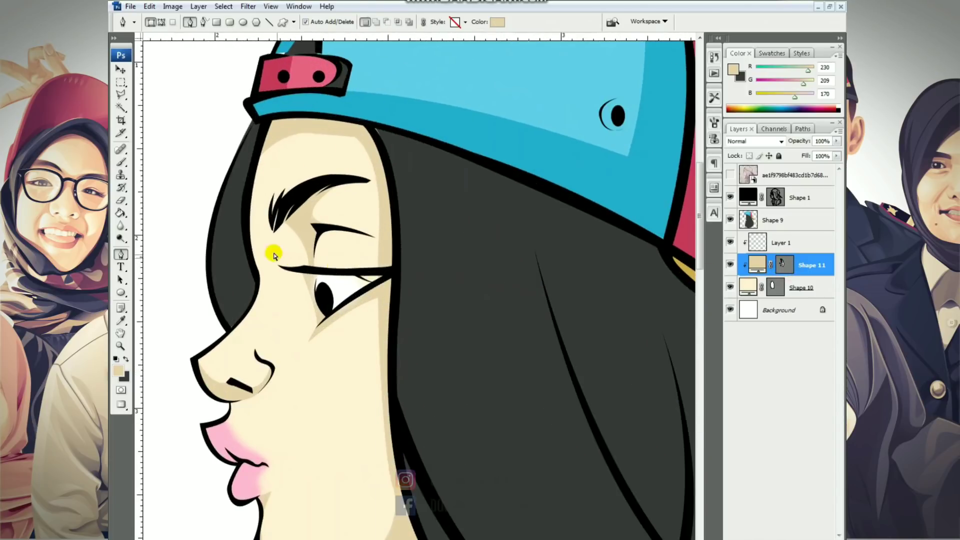
left_click(195, 274, "ctrl")
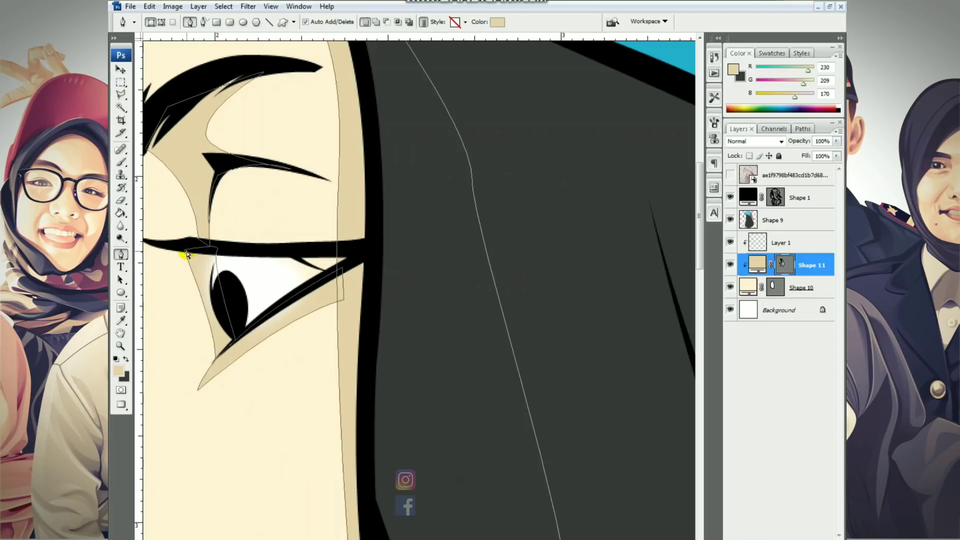
left_click_drag(185, 250, 216, 248)
left_click(219, 357)
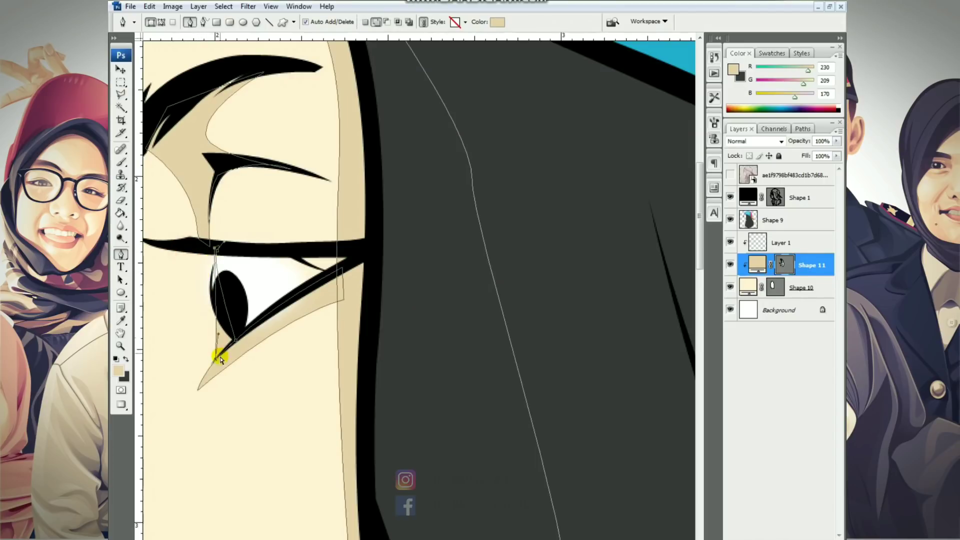
left_click_drag(215, 358, 246, 342)
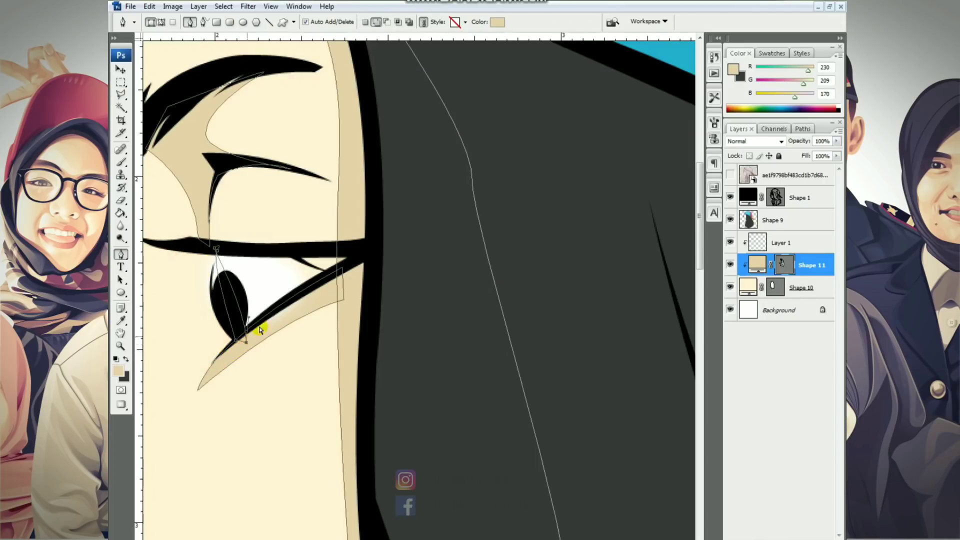
left_click(760, 248)
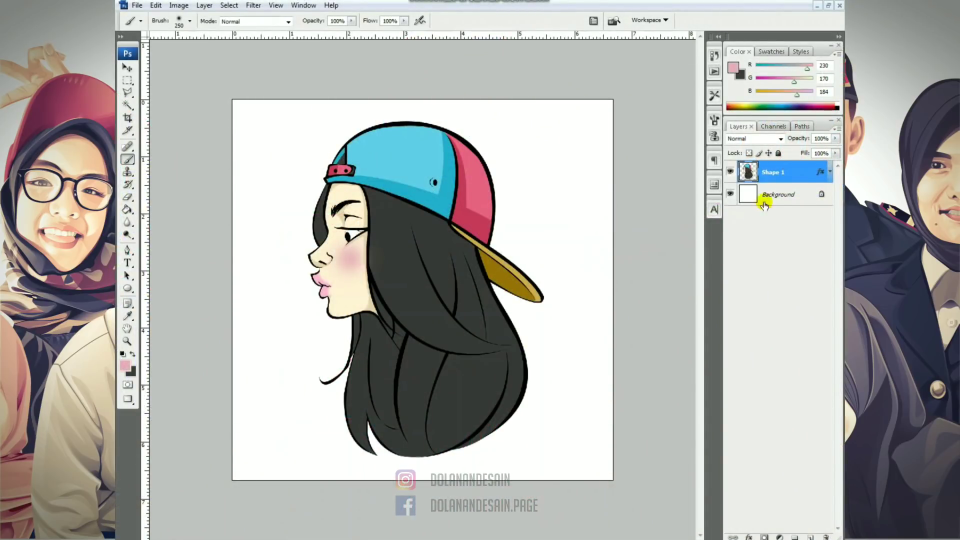
Step: Show the merged artwork's Drop Shadow and Stroke effects, hide the Background layer, and collapse the side panels
left_click(829, 174)
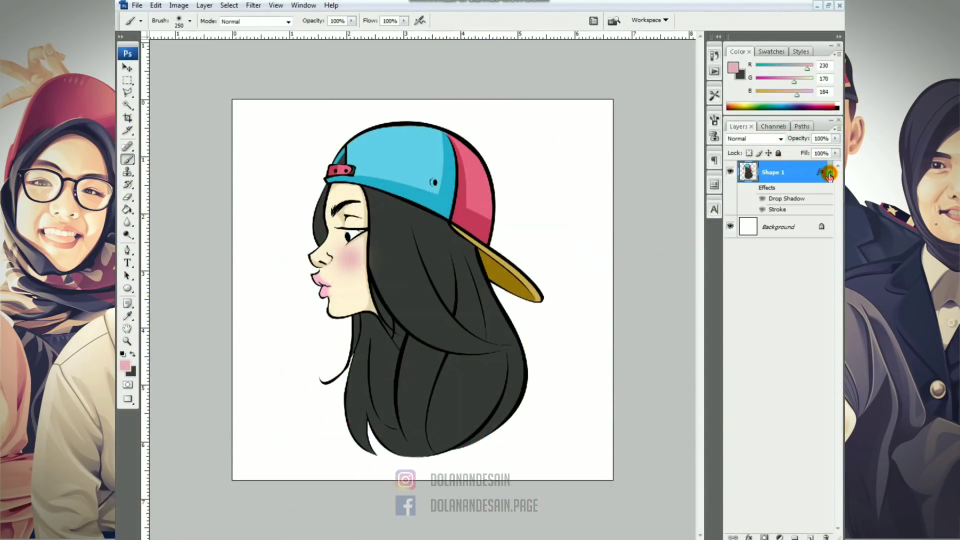
left_click(762, 198)
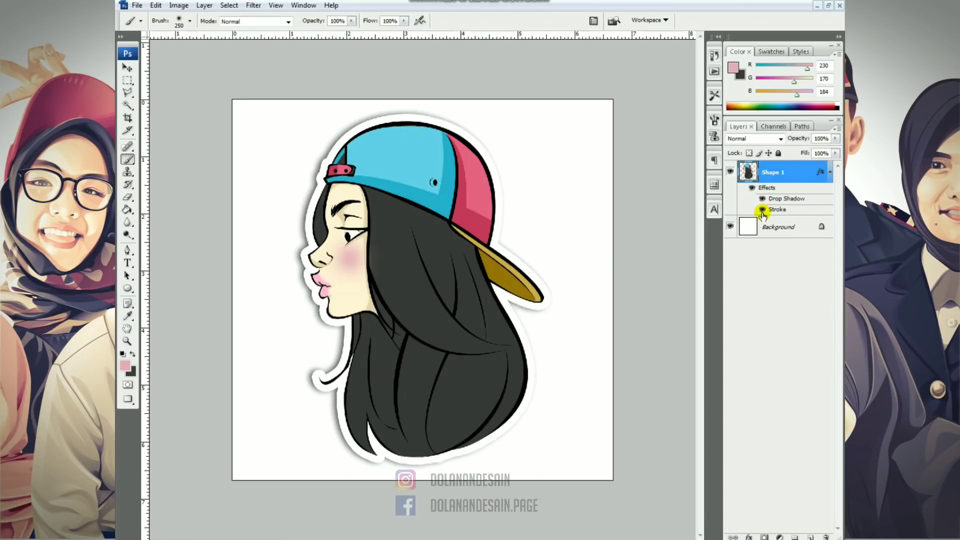
left_click(763, 210)
left_click(762, 210)
left_click(731, 228)
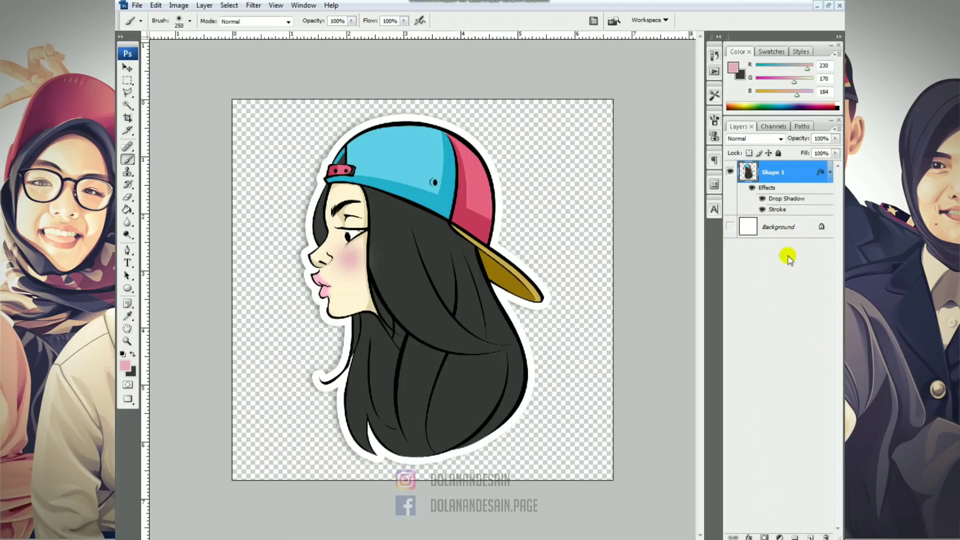
left_click(838, 36)
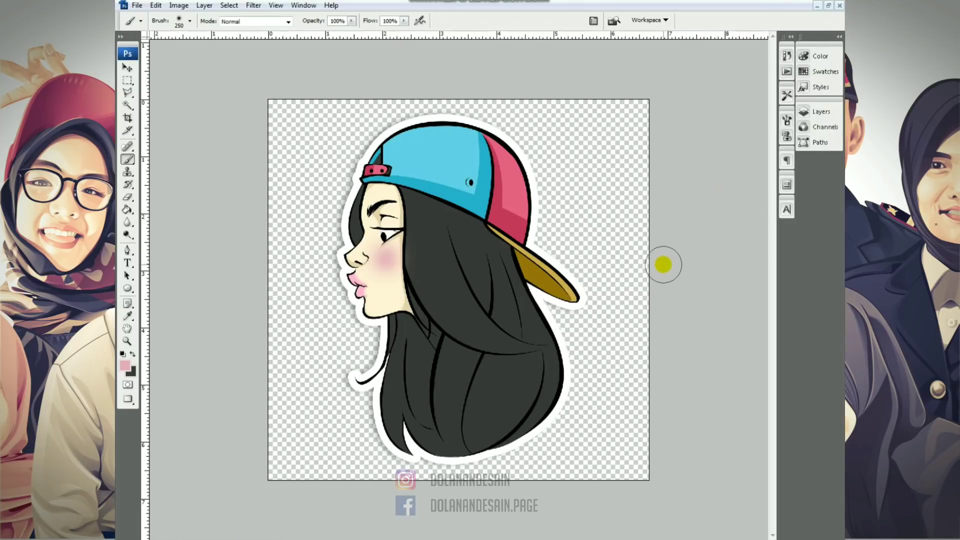